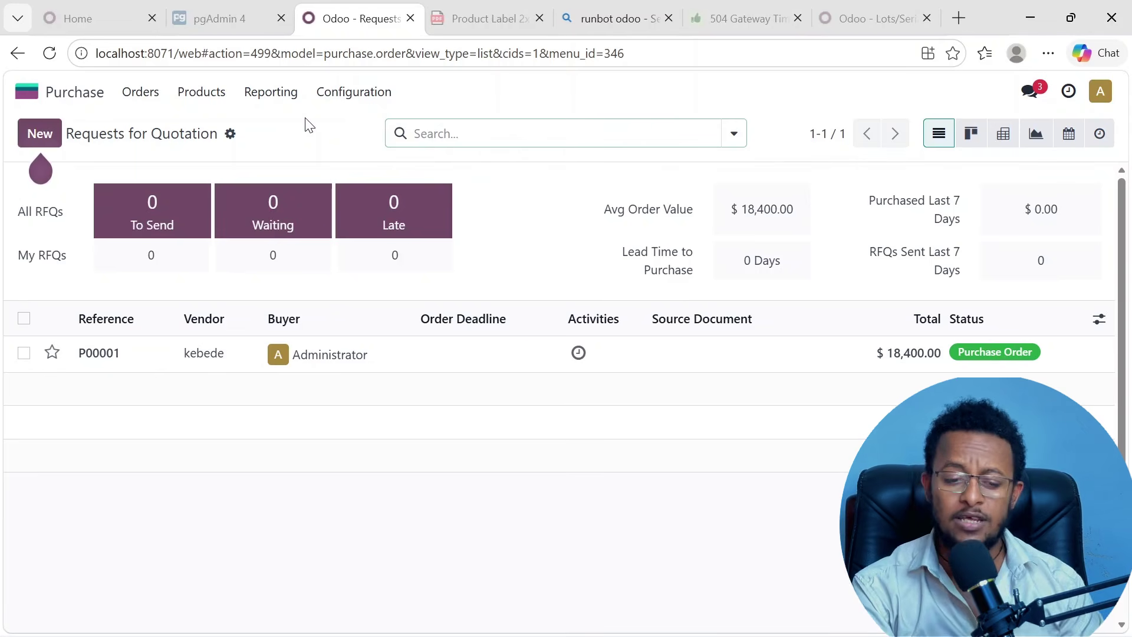
- Review the product record of Dell Desktop with accessories, then return to the product list
left_click(341, 99)
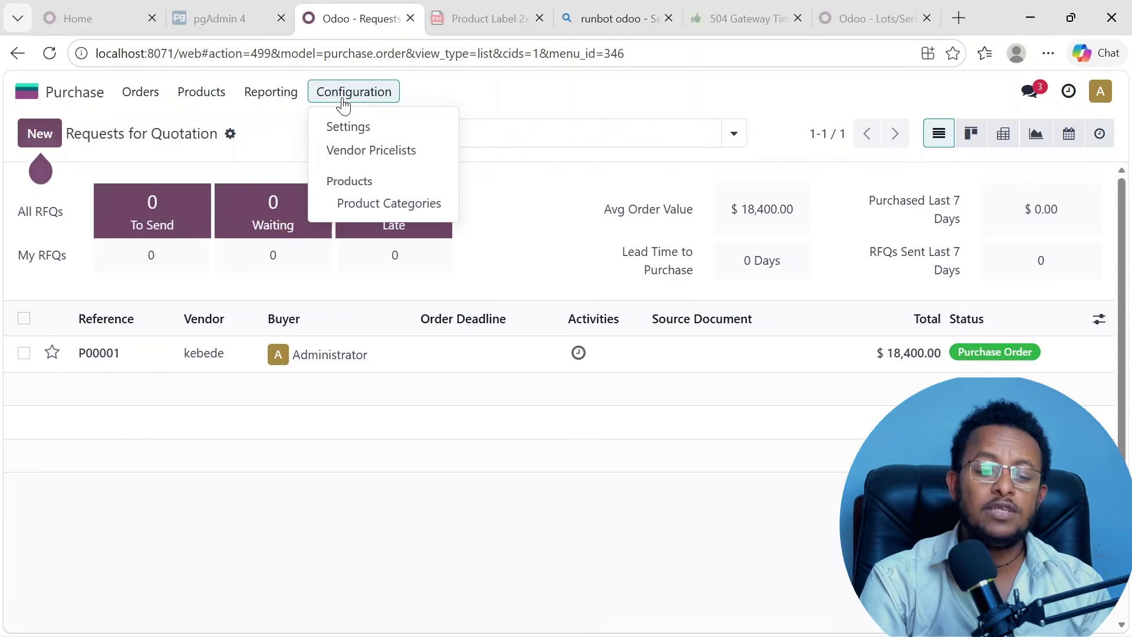
left_click(272, 124)
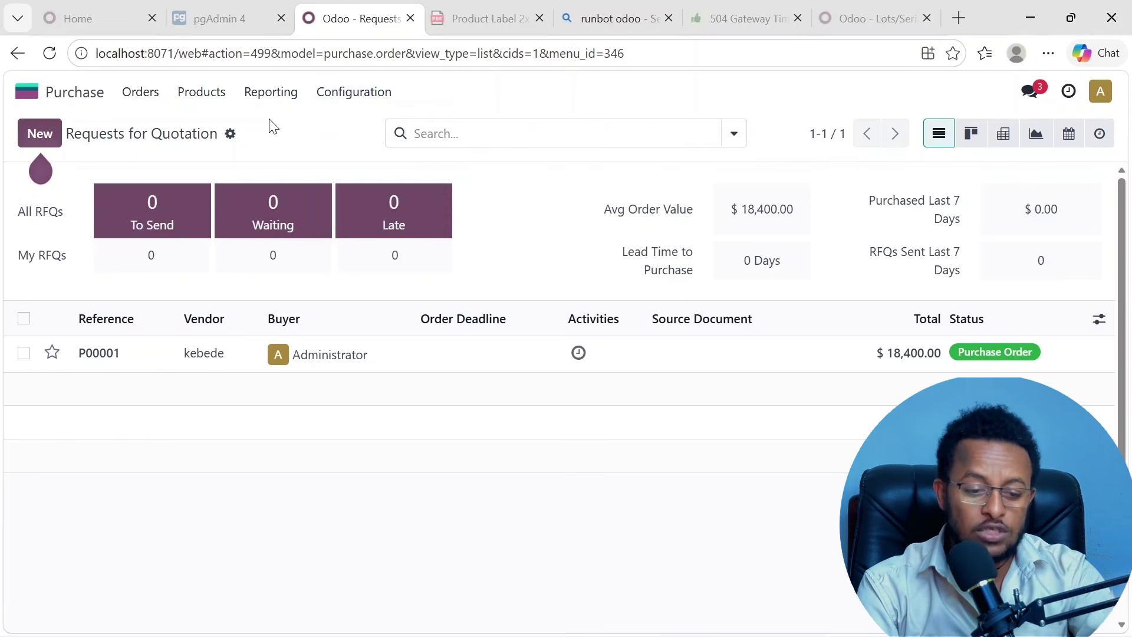
left_click(200, 101)
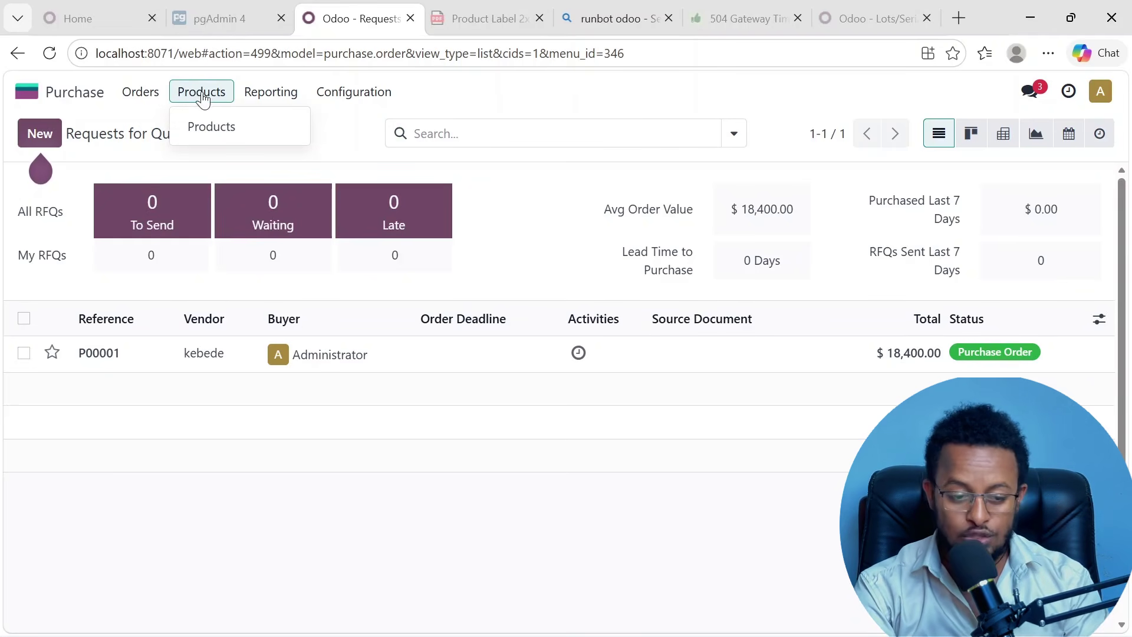
left_click(221, 142)
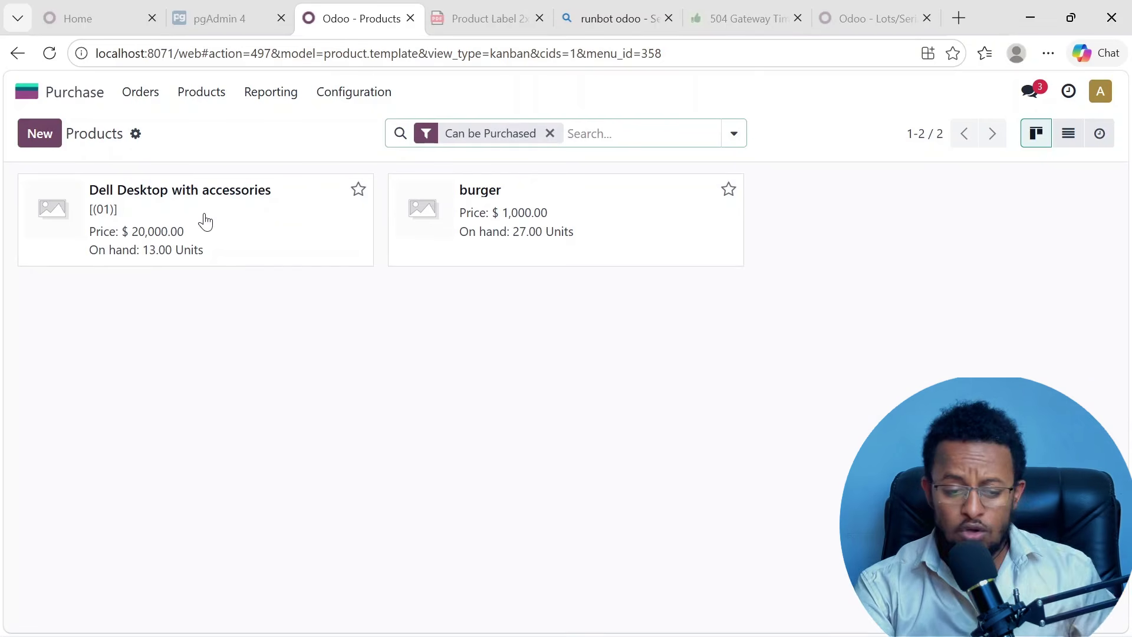
left_click(261, 243)
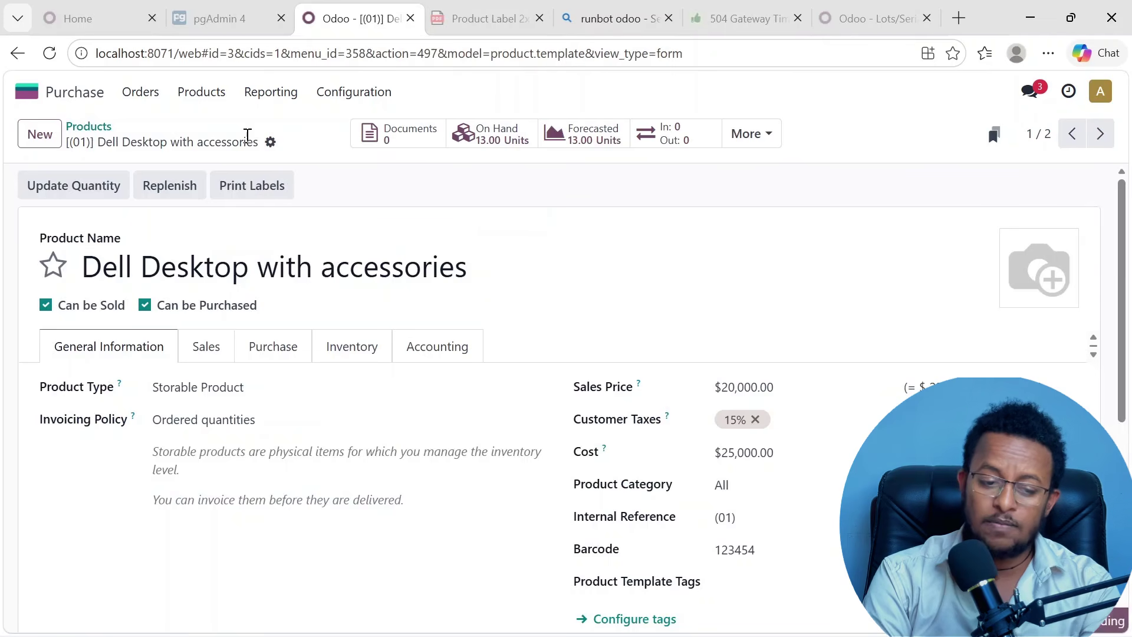
left_click(89, 126)
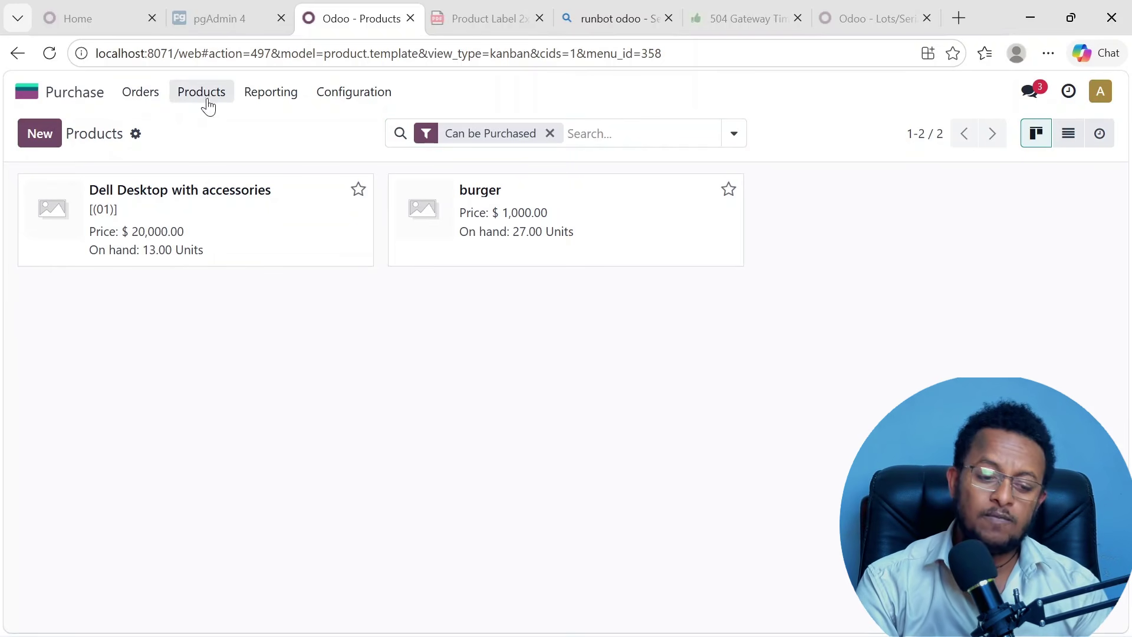
- Open the list of purchase orders
left_click(159, 97)
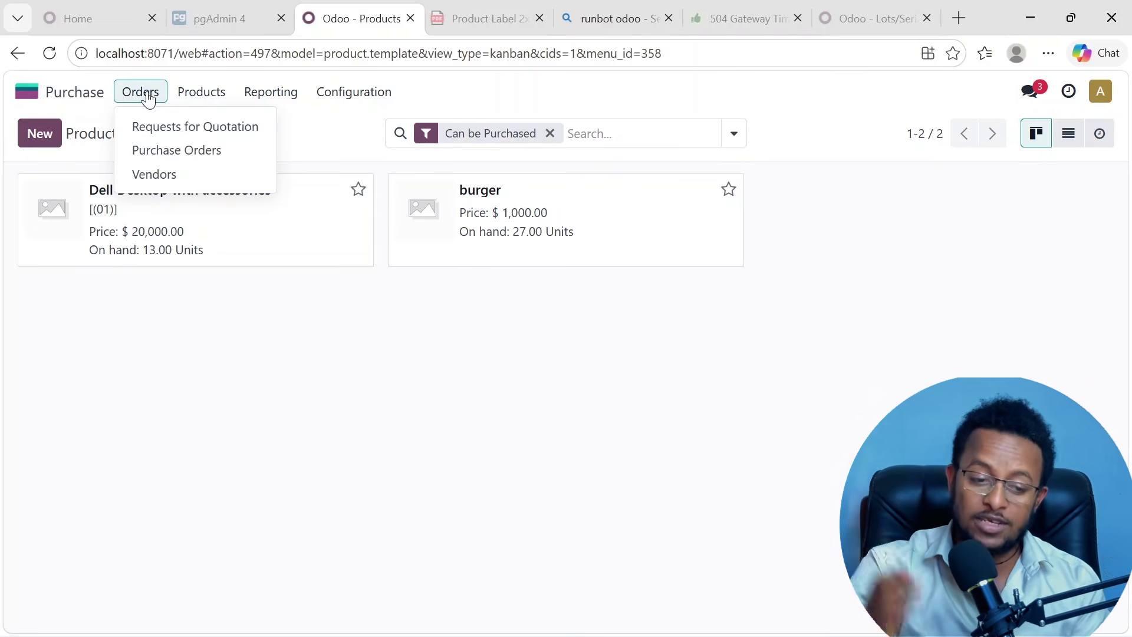
left_click(272, 422)
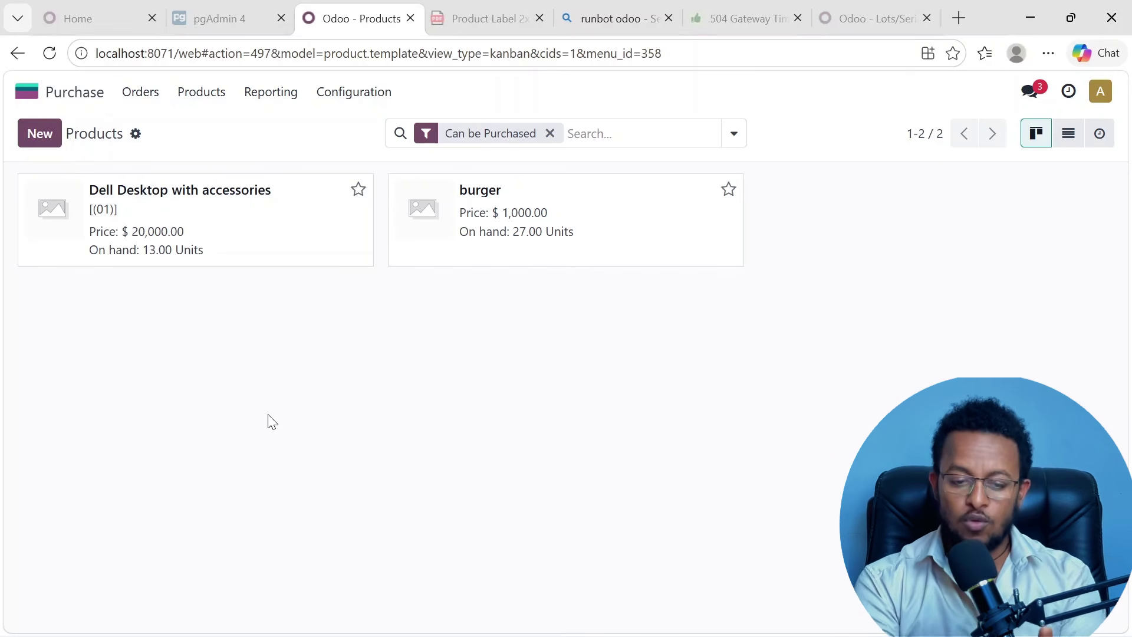
left_click(143, 95)
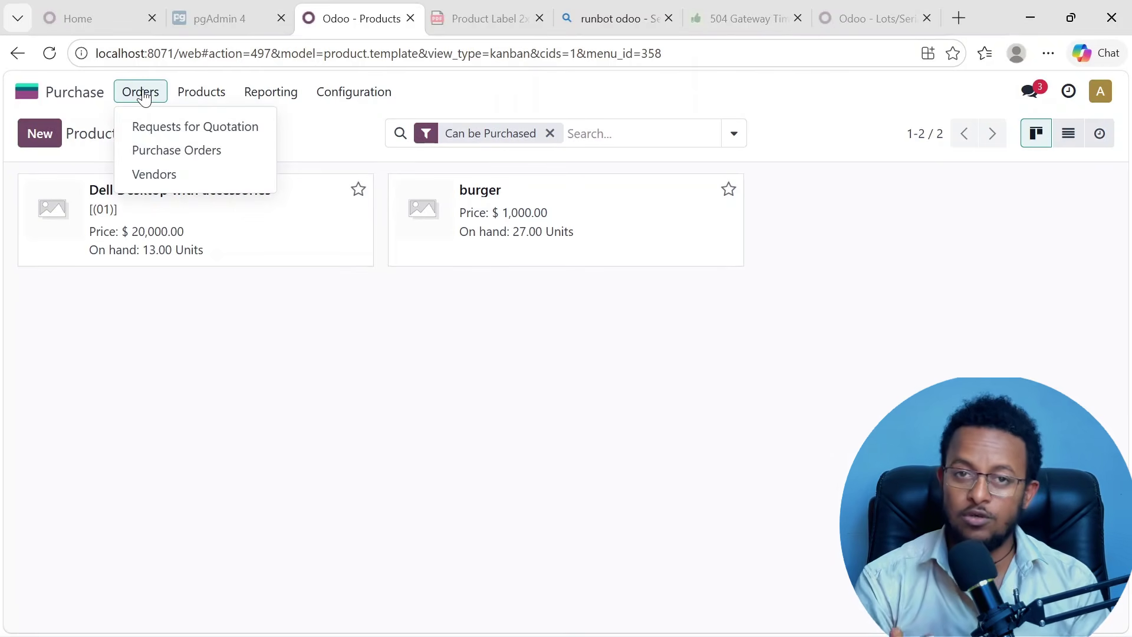
left_click(171, 151)
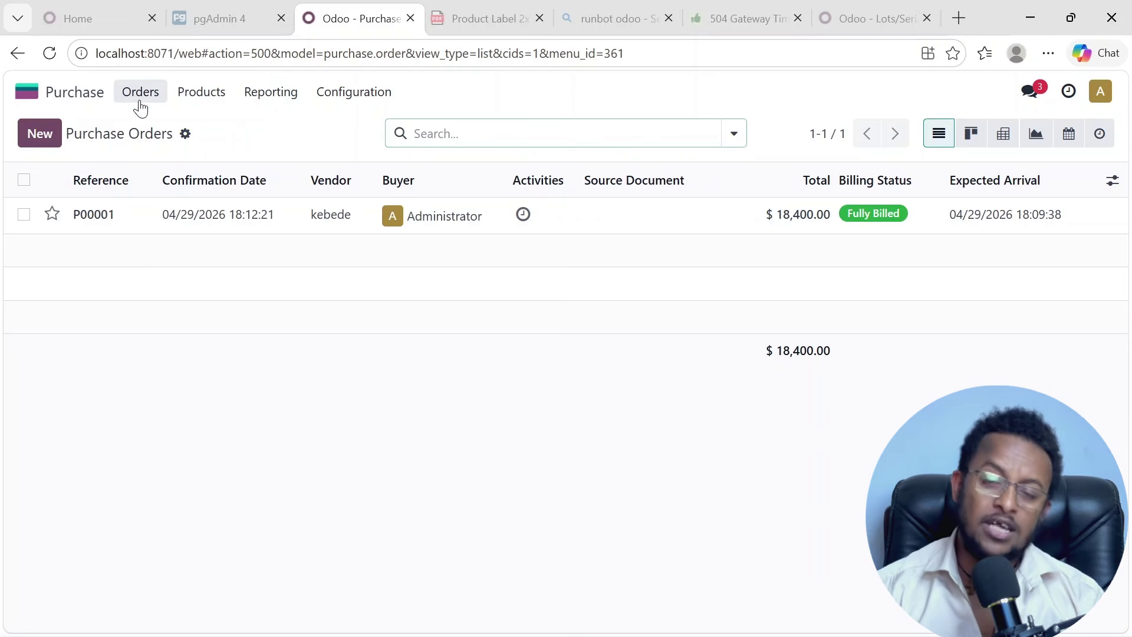
left_click(139, 101)
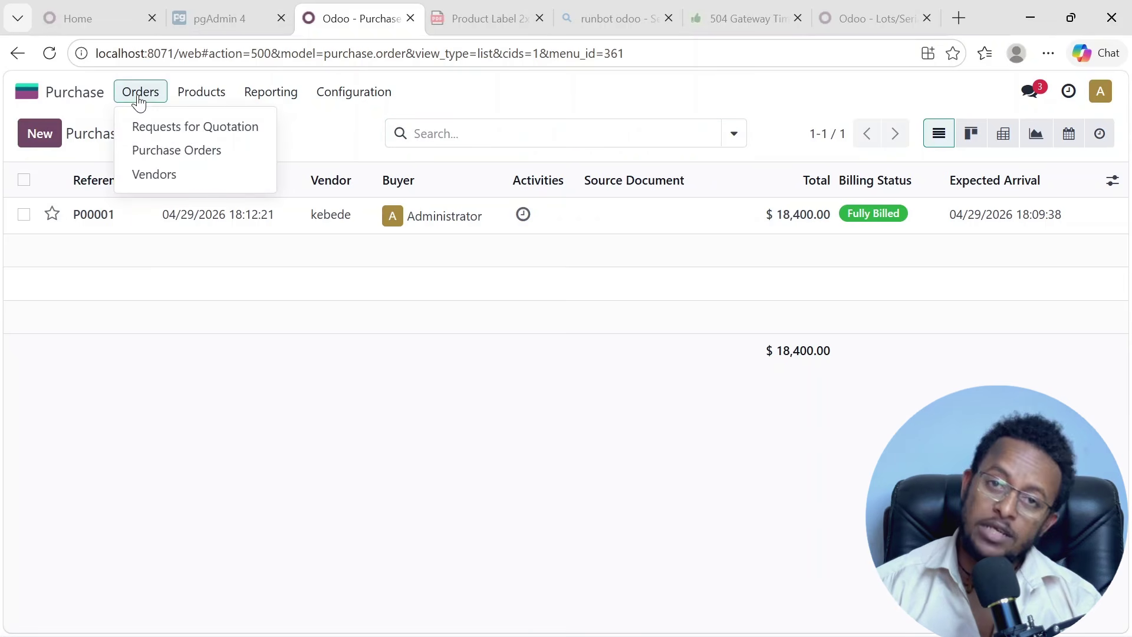
left_click(190, 155)
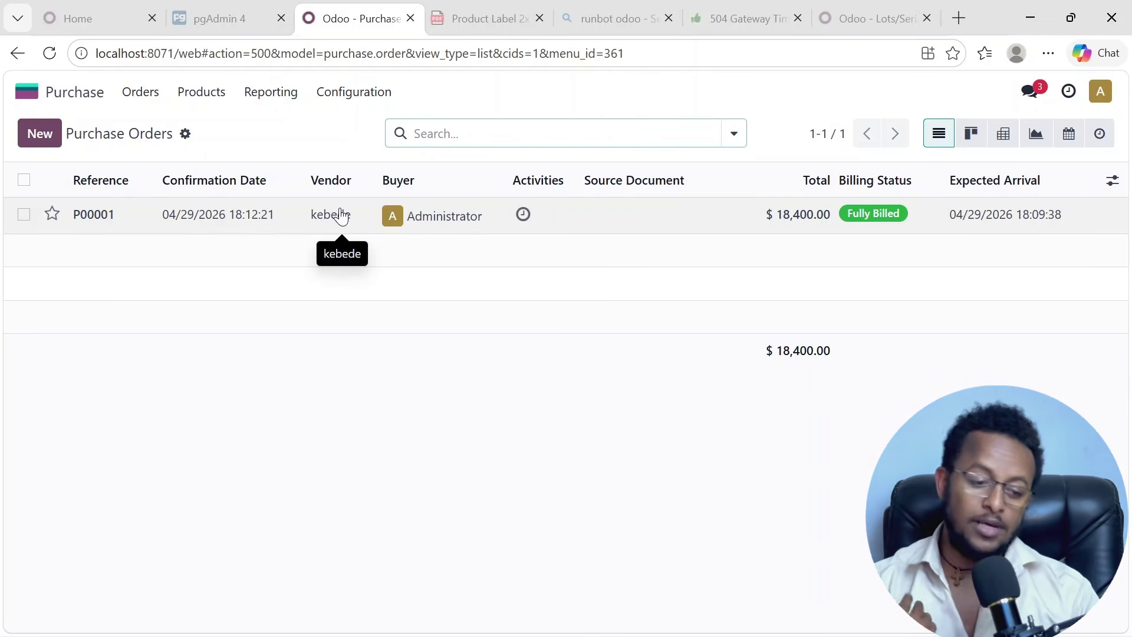
- Create and save a request for quotation for the first suggested vendor with Dell Desktop with accessories as its product line
left_click(42, 147)
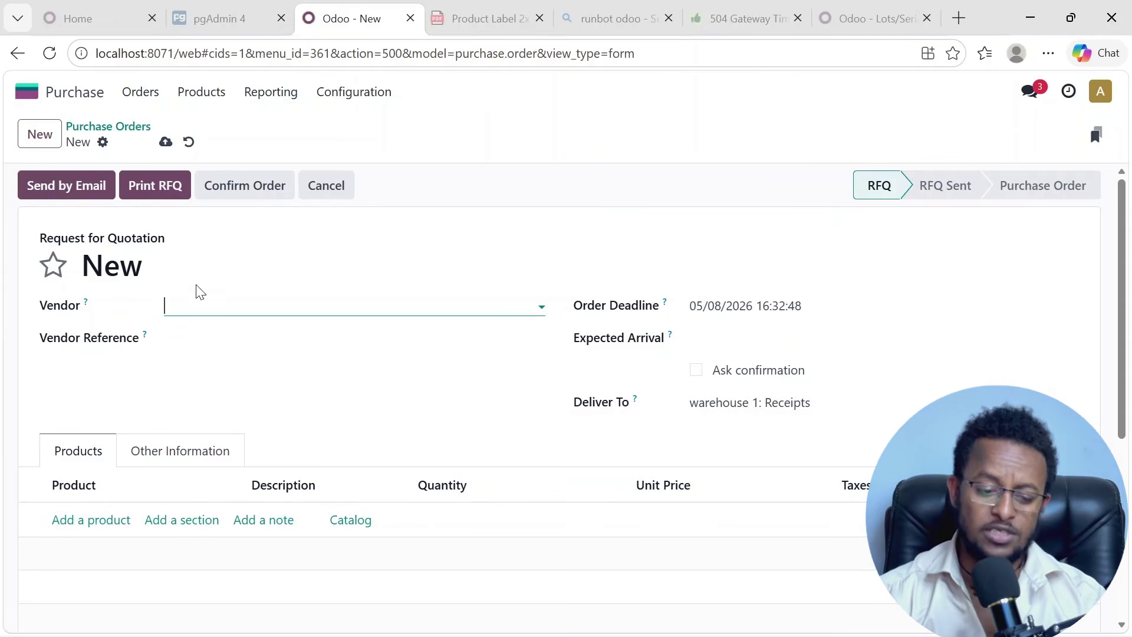
left_click(196, 300)
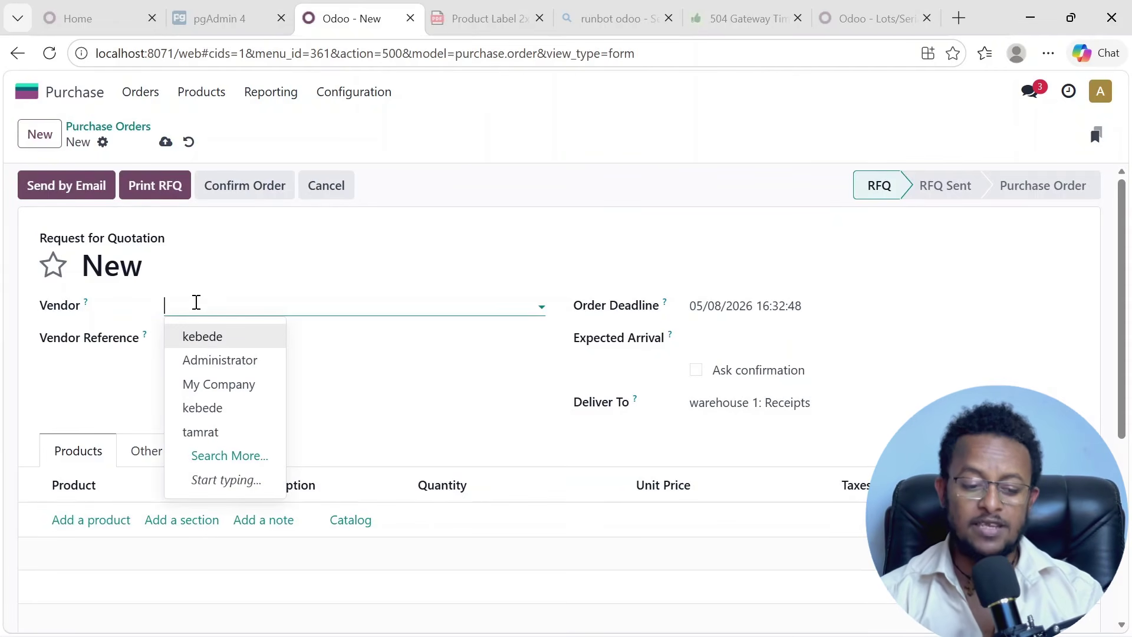
left_click(203, 337)
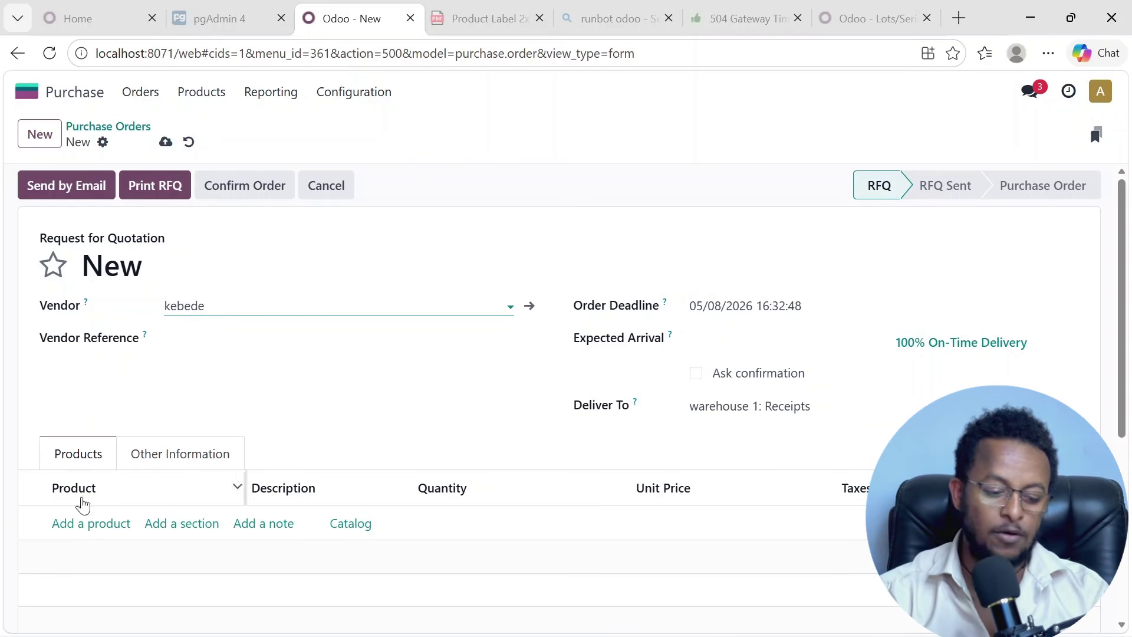
left_click(87, 527)
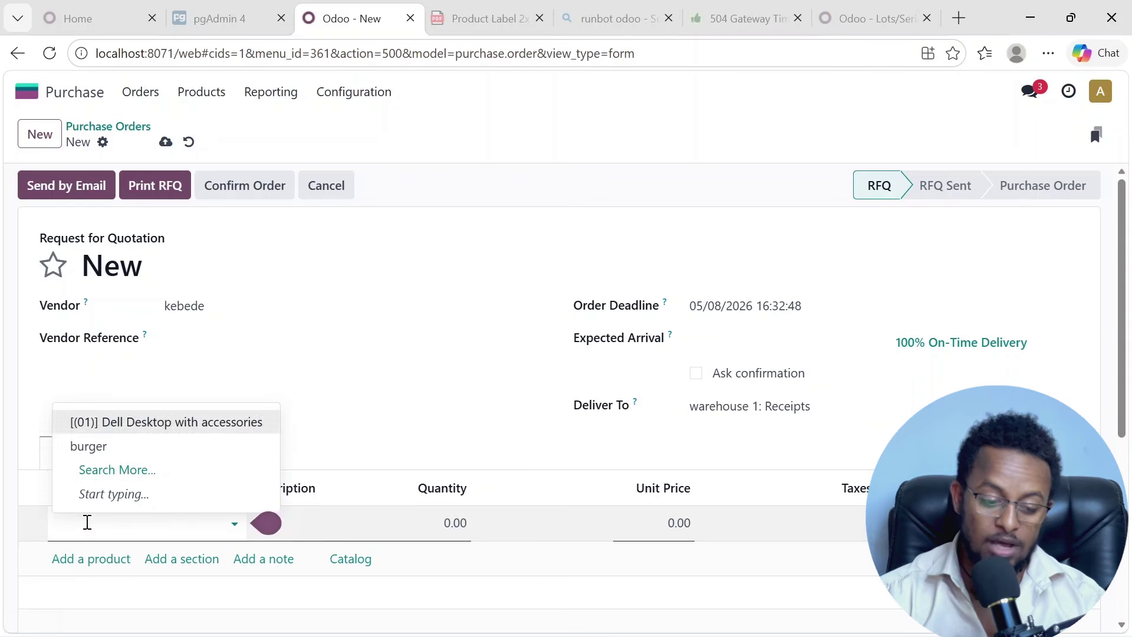
left_click(197, 425)
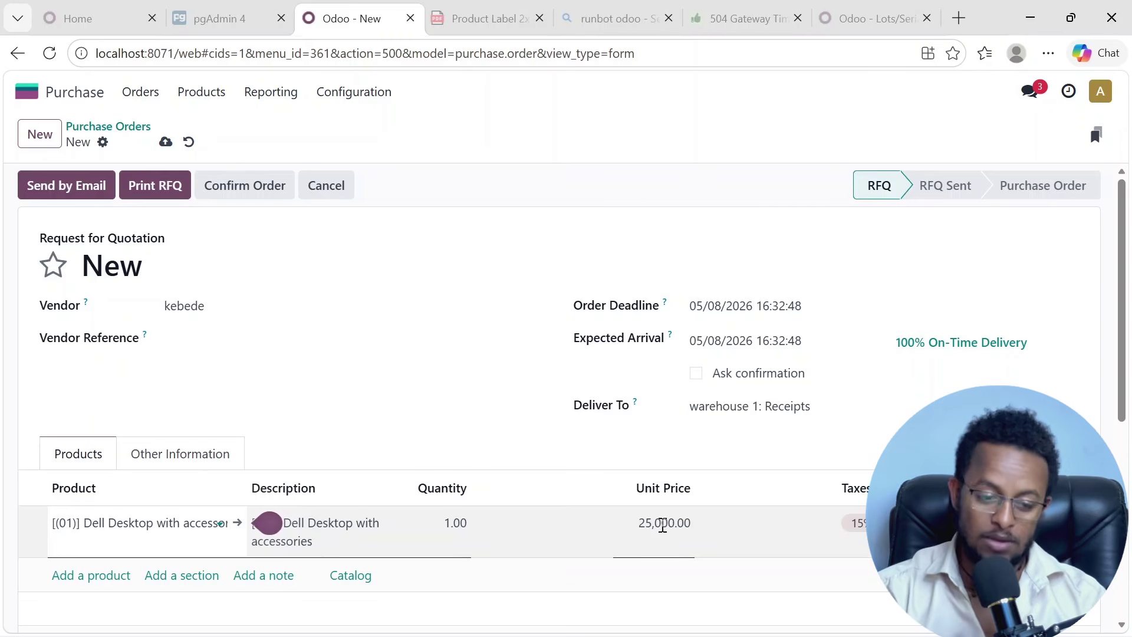
left_click(165, 143)
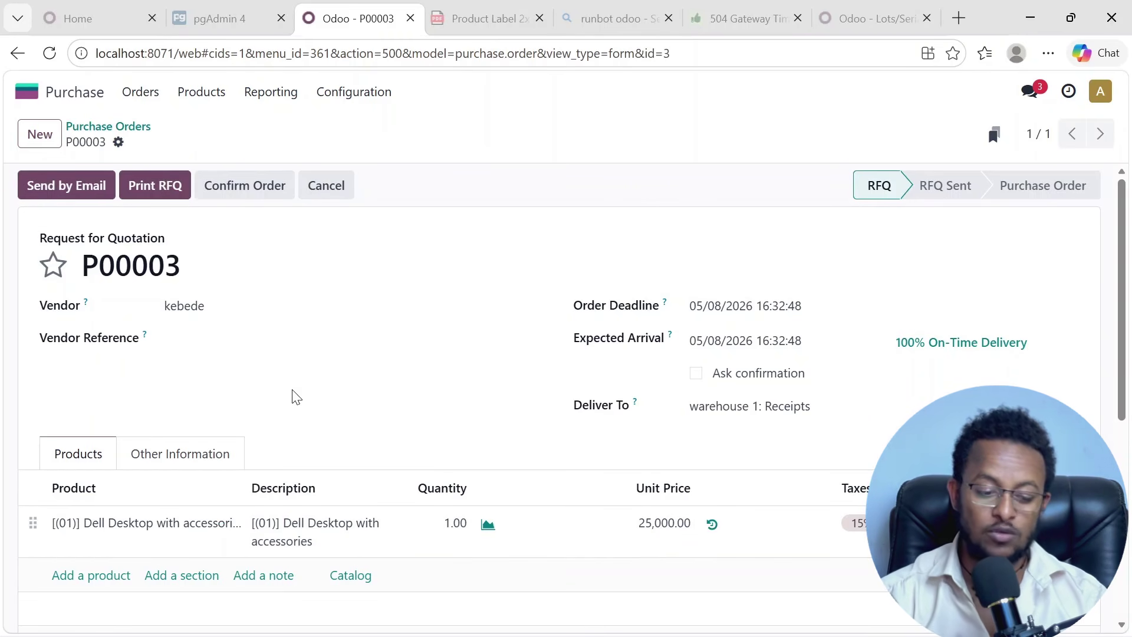
- Check the prices and cost on the Dell Desktop with accessories product record and go back to the products overview
left_click(217, 100)
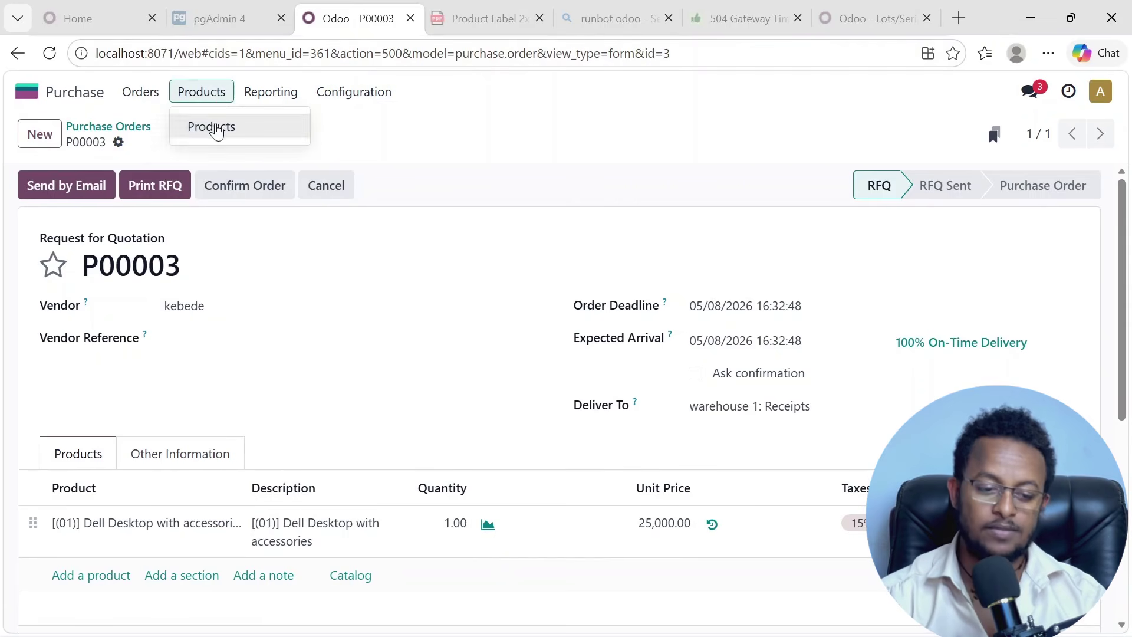
left_click(210, 125)
left_click(235, 241)
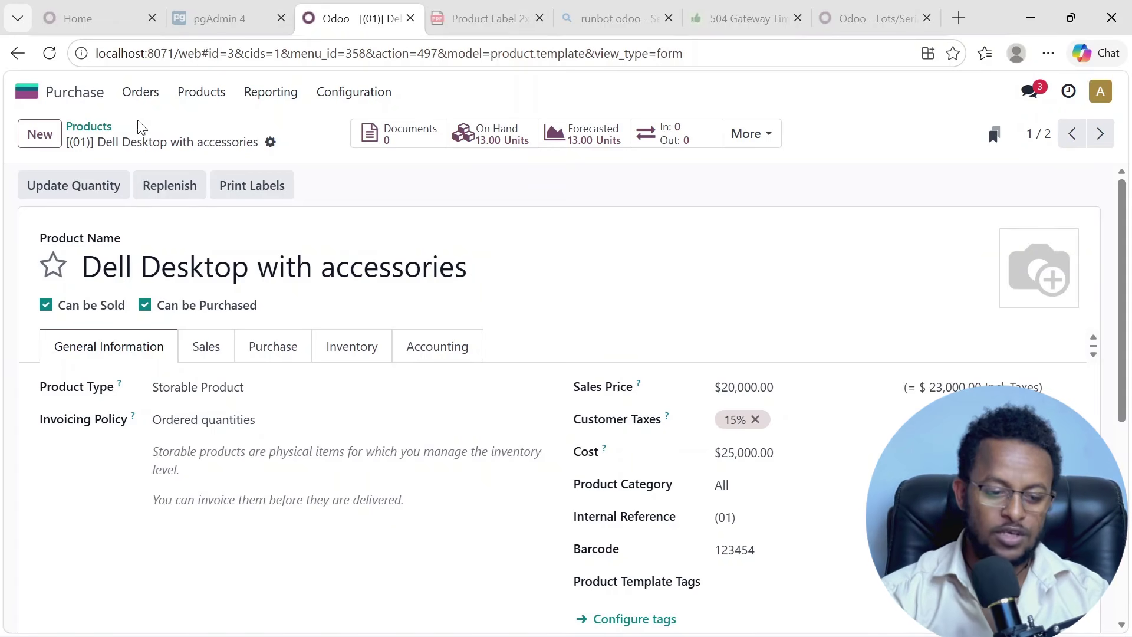
left_click(103, 128)
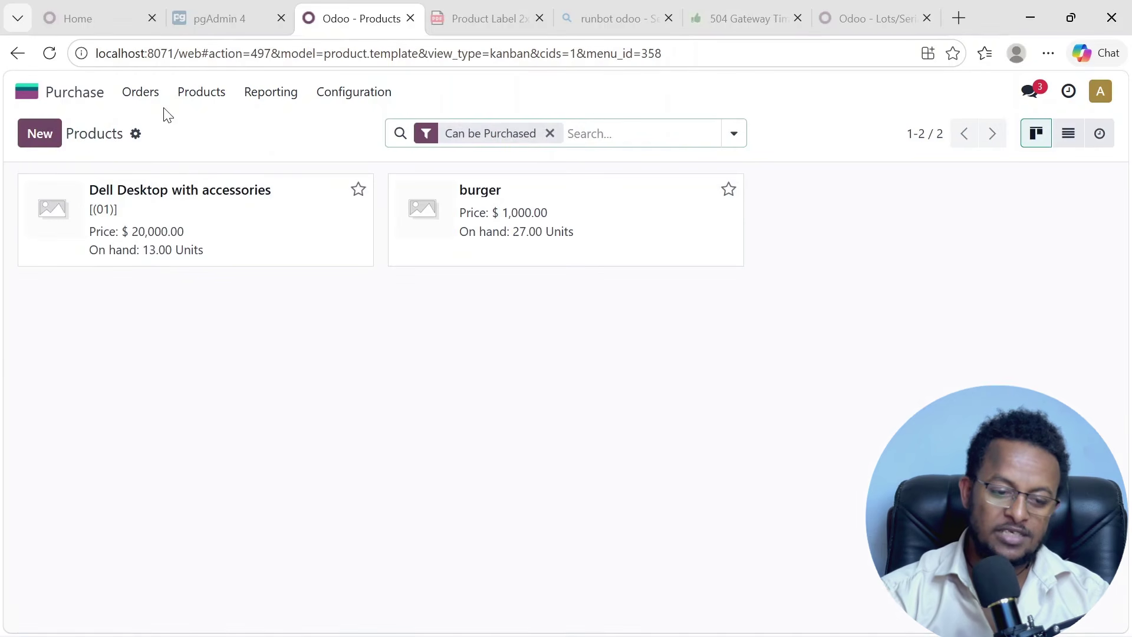
- Open request for quotation P00002 from the requests for quotation list
left_click(155, 95)
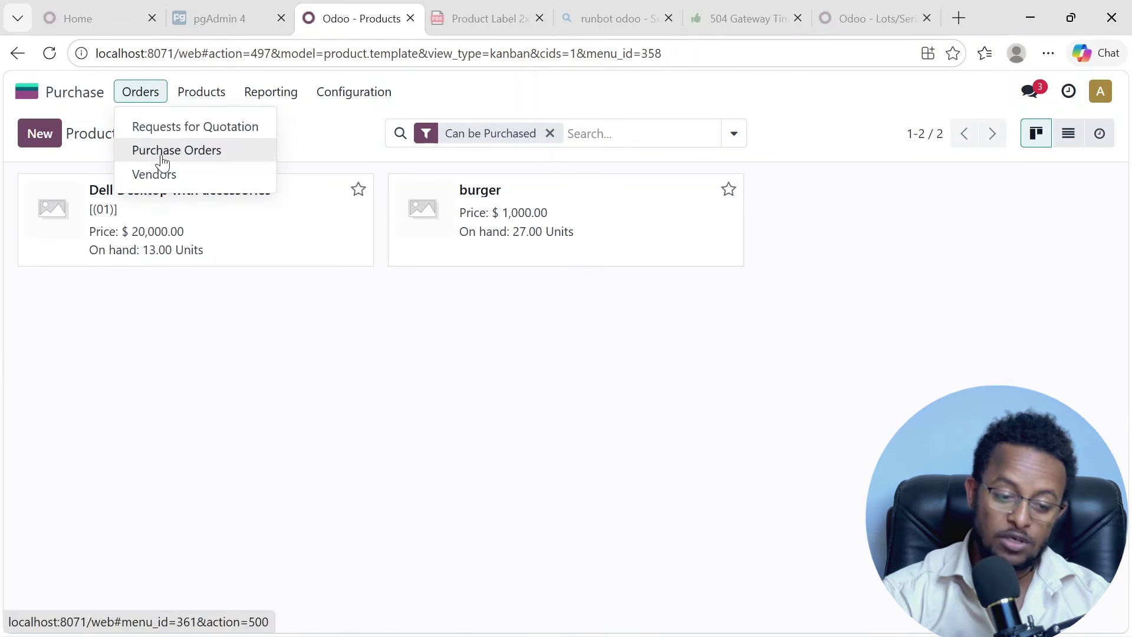
left_click(165, 150)
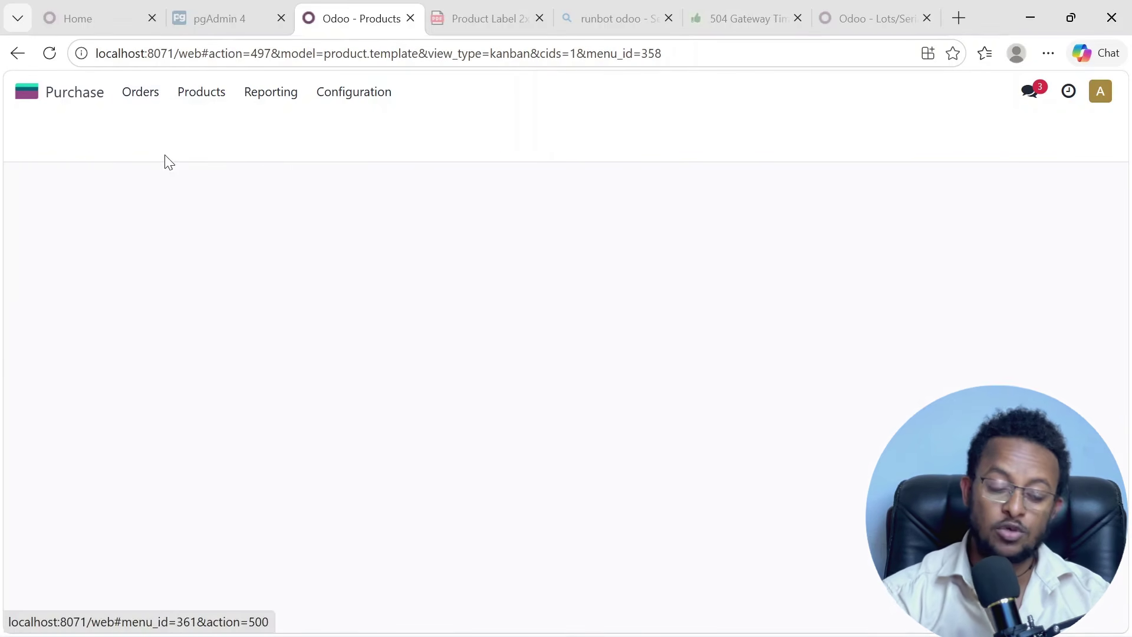
left_click(147, 100)
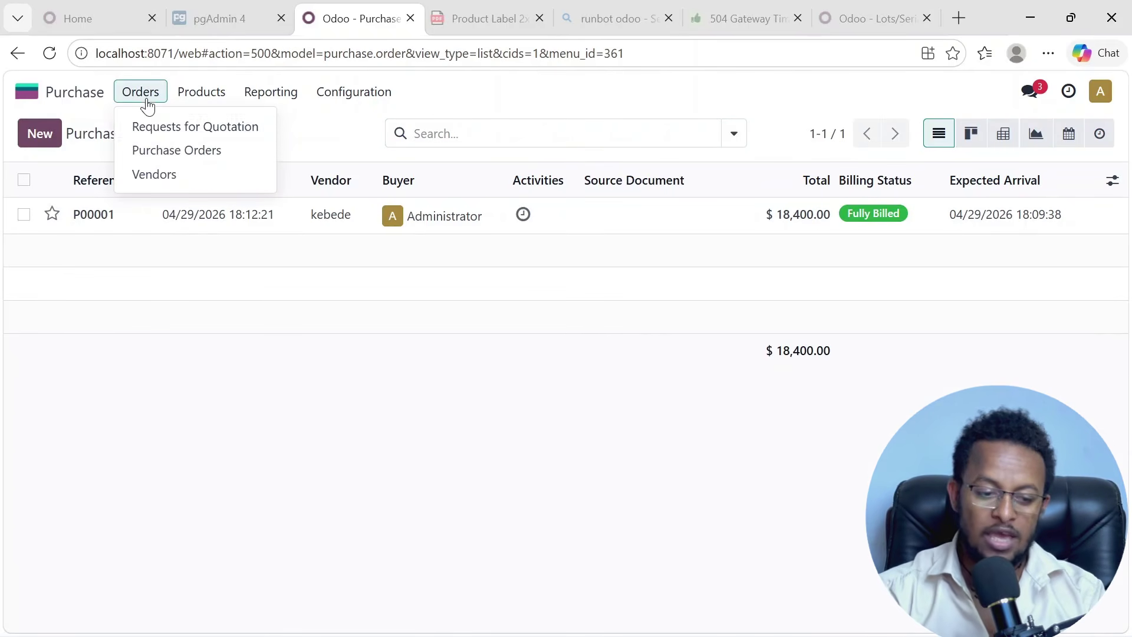
left_click(171, 135)
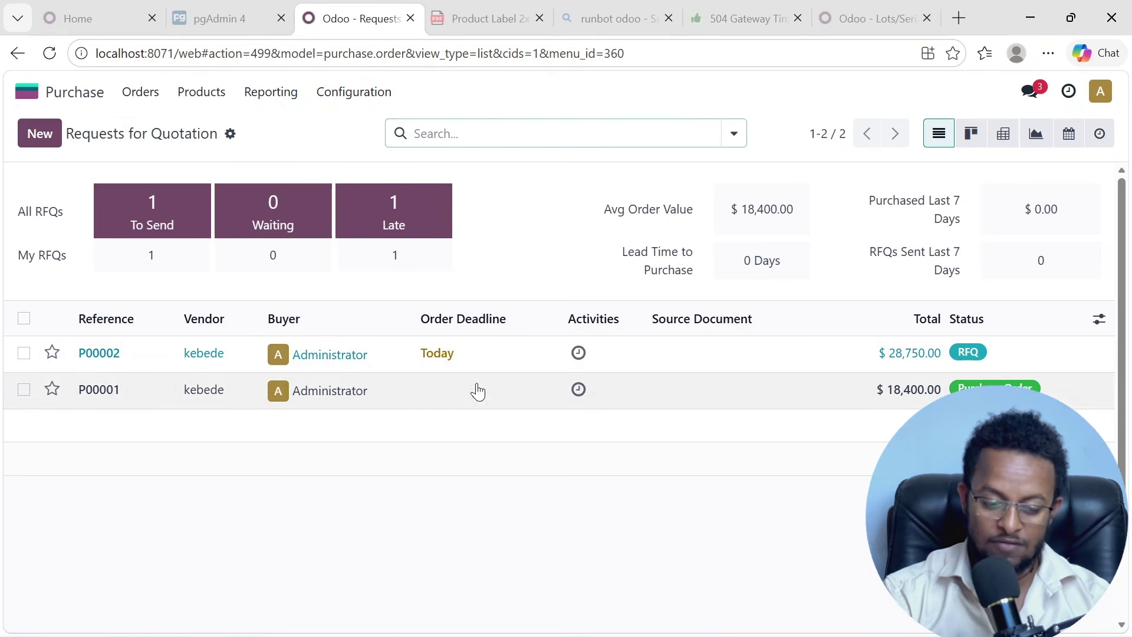
left_click(440, 362)
scroll(445, 364, "down", 2)
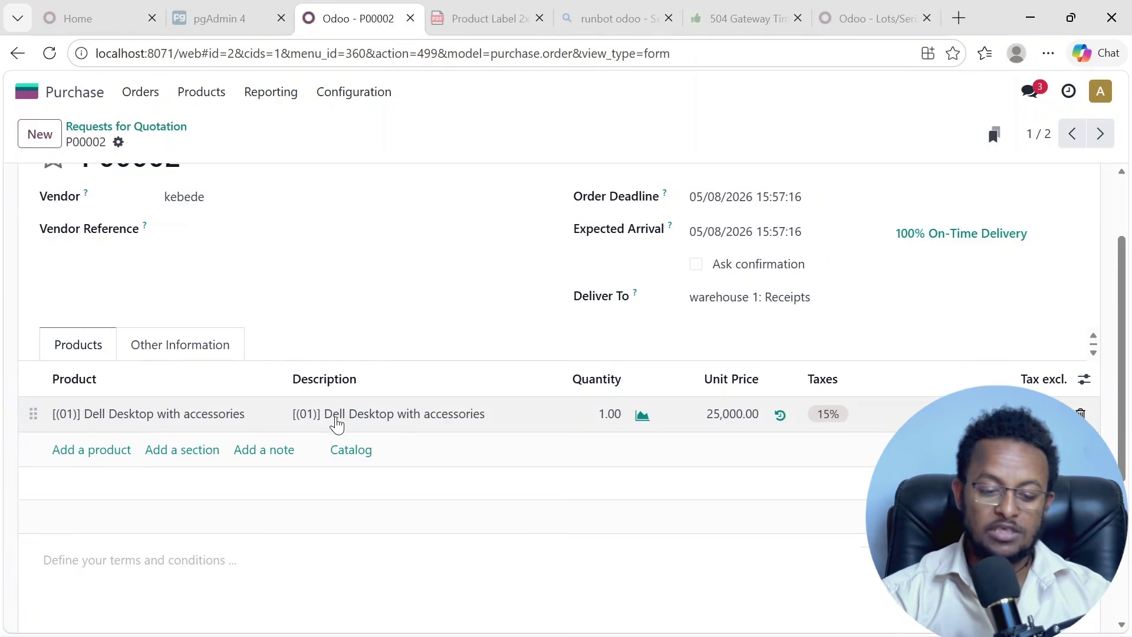
- Add a second line reading "core i7, RAM 16," to the Dell Desktop line's description and set its quantity to 3
left_click(334, 428)
left_click(493, 414)
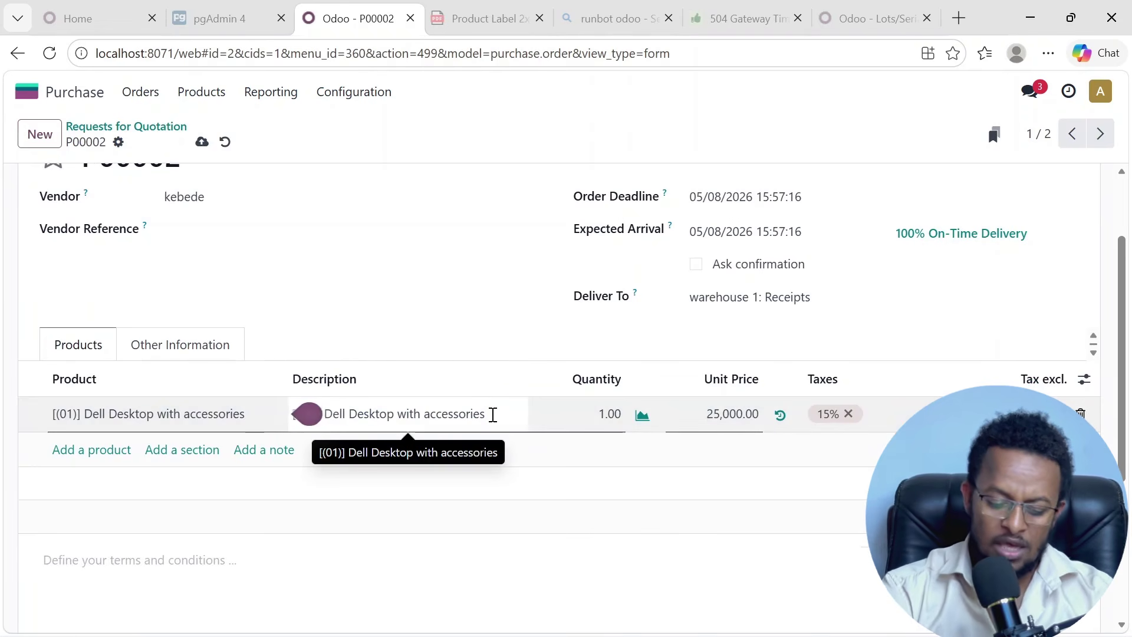
key("Return")
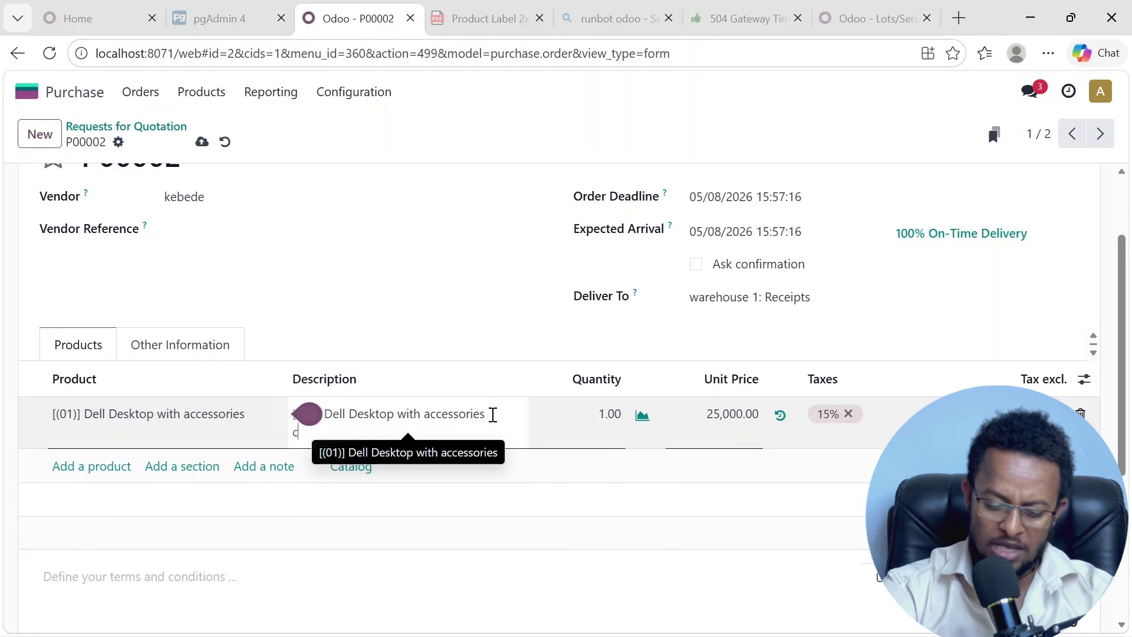
type("core i7")
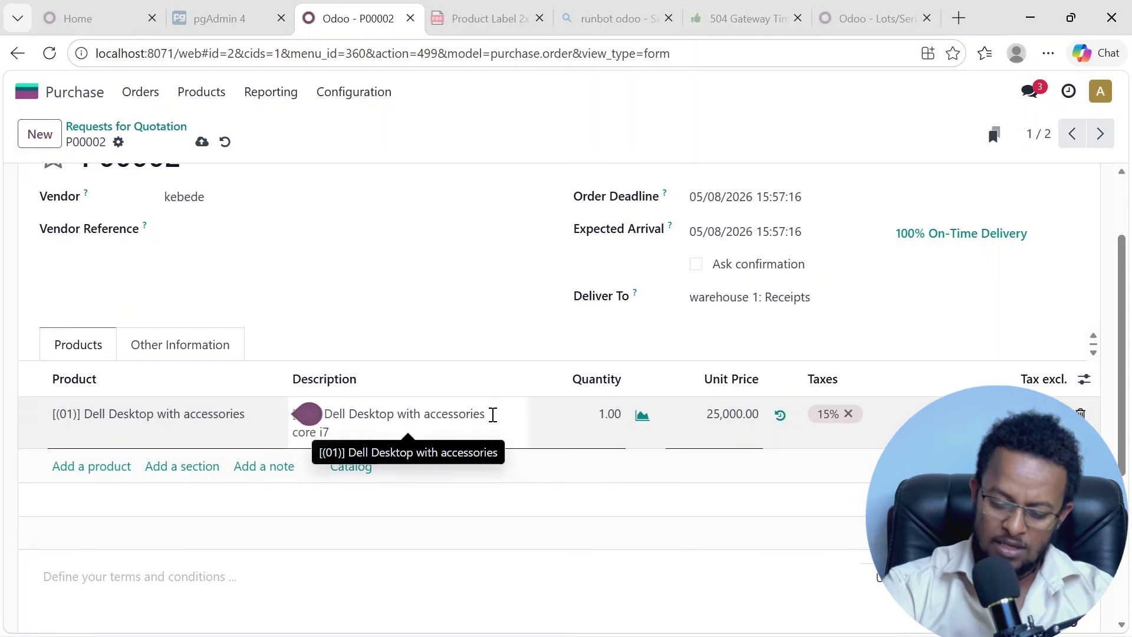
type(",")
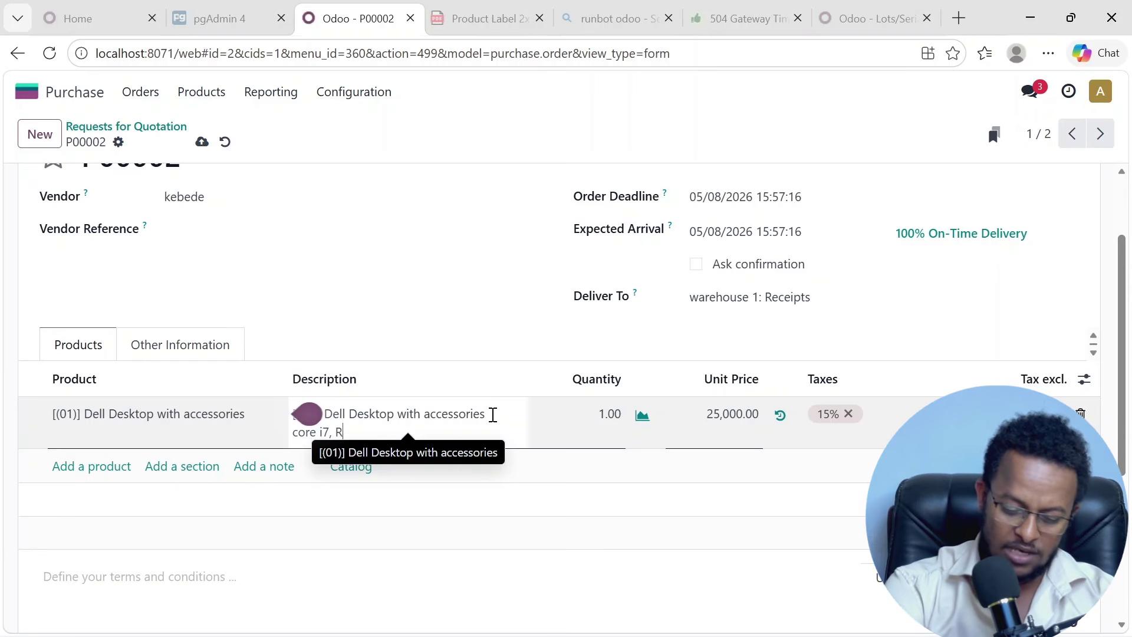
type(" RAM")
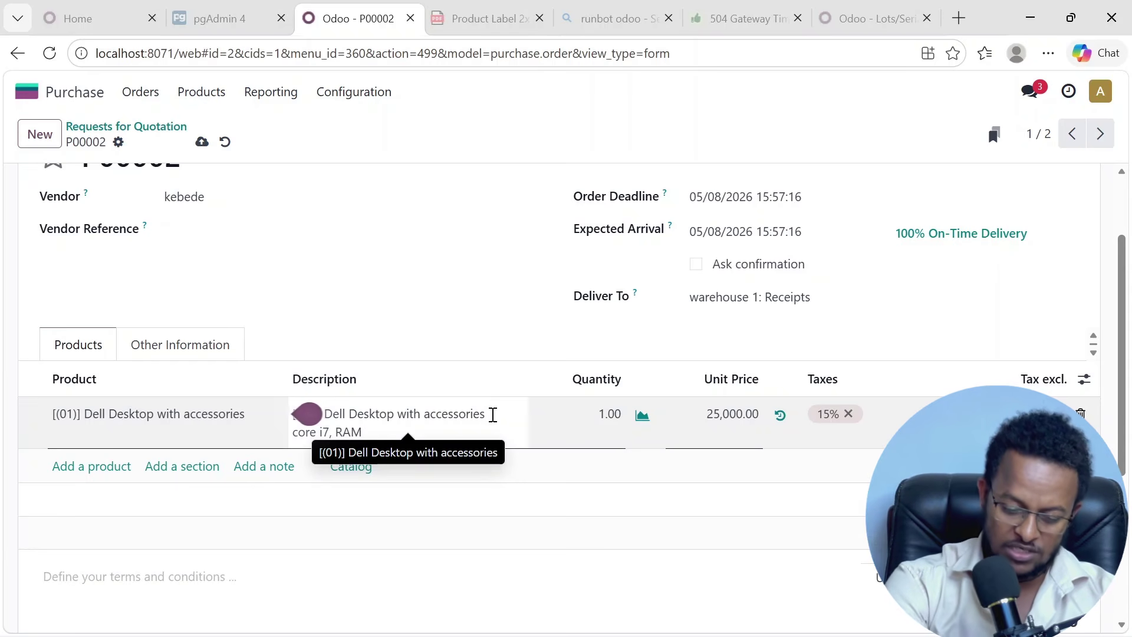
type(" 16,")
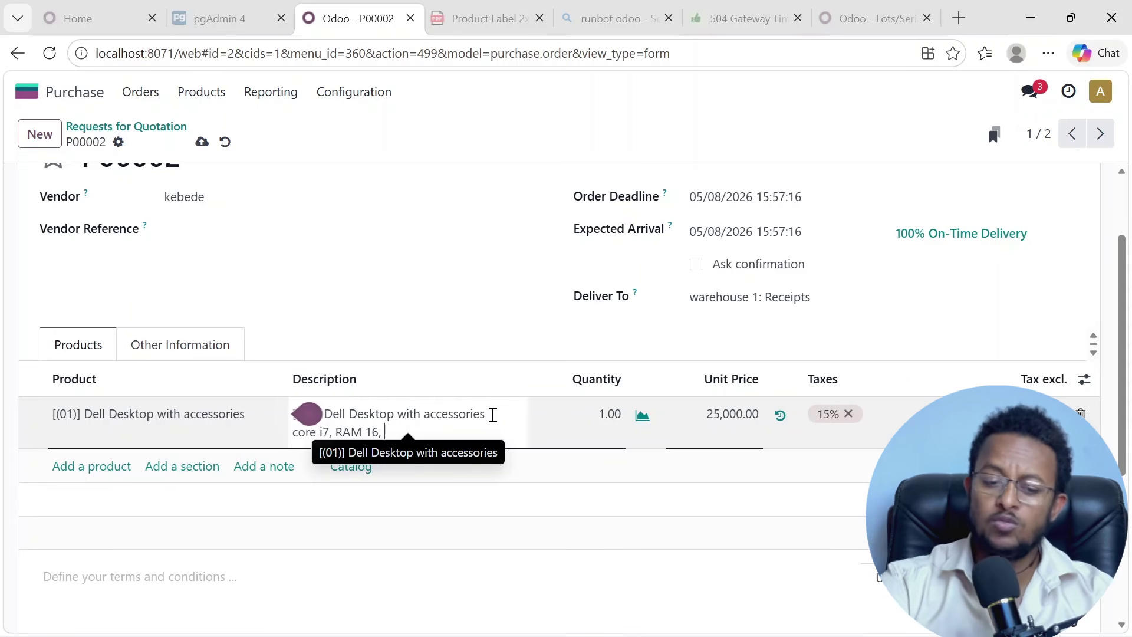
left_click(467, 488)
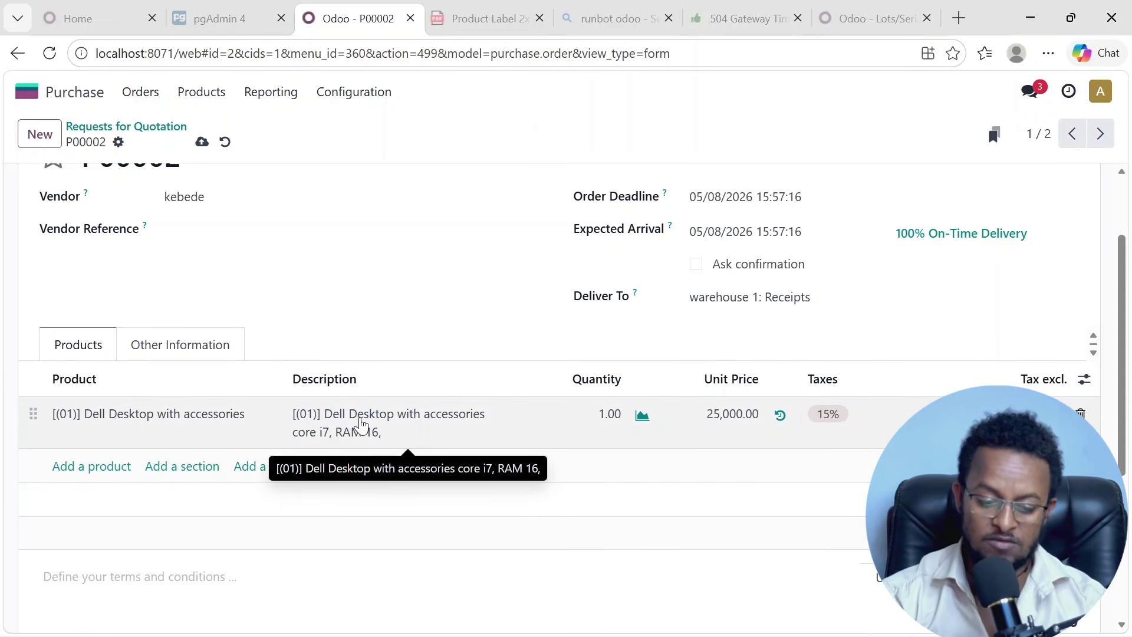
left_click(600, 416)
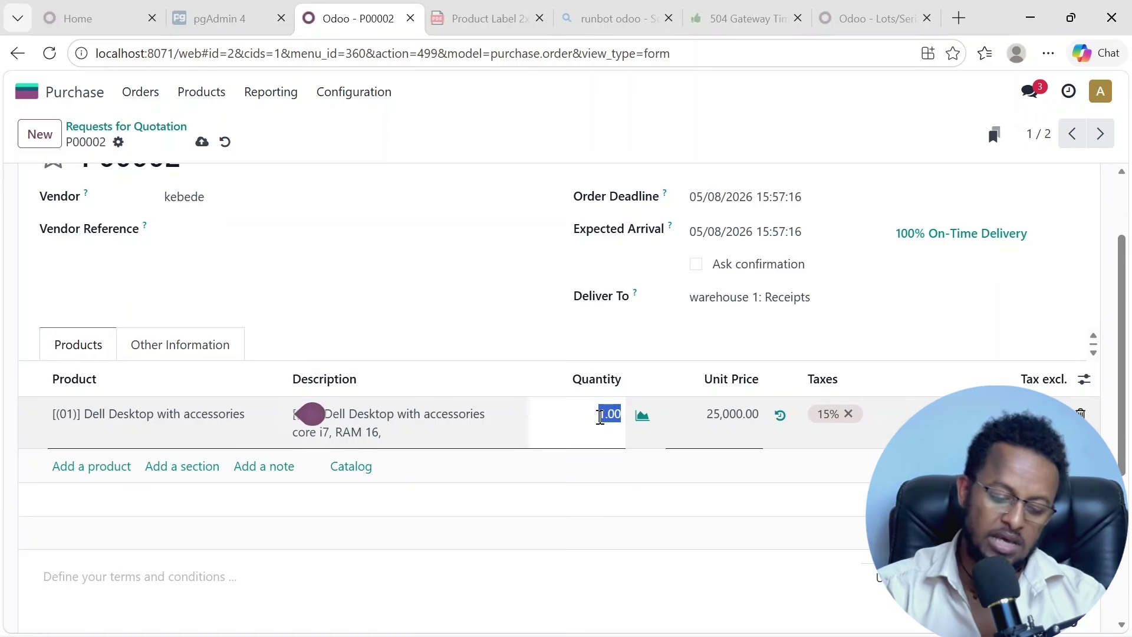
type("3")
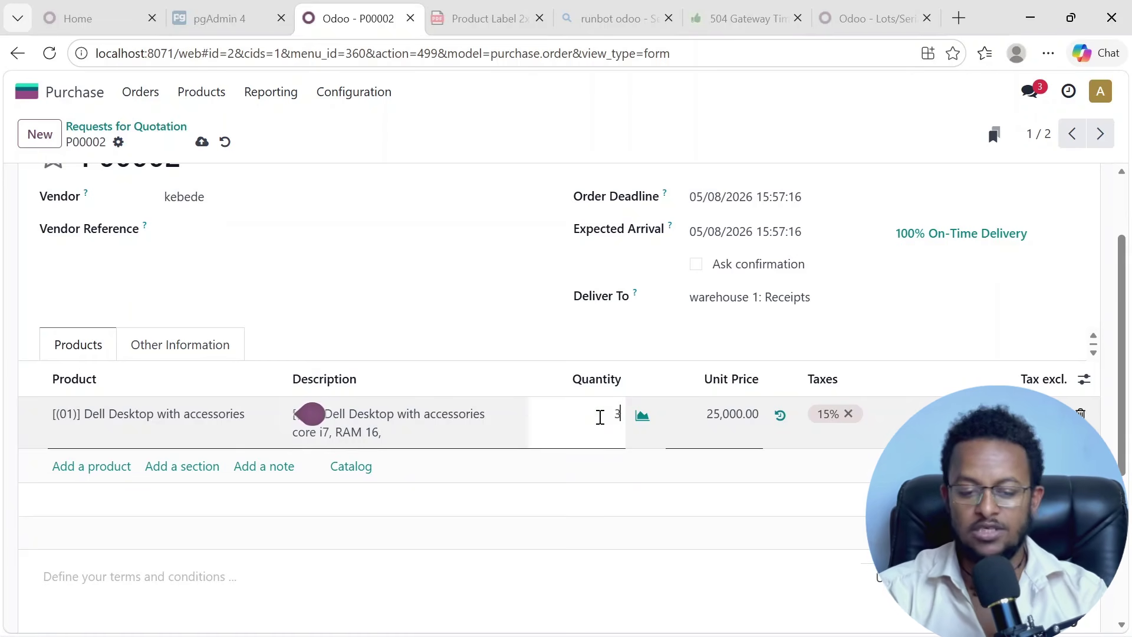
- Set the unit price of the Dell Desktop with accessories line to 30,000
left_click(577, 137)
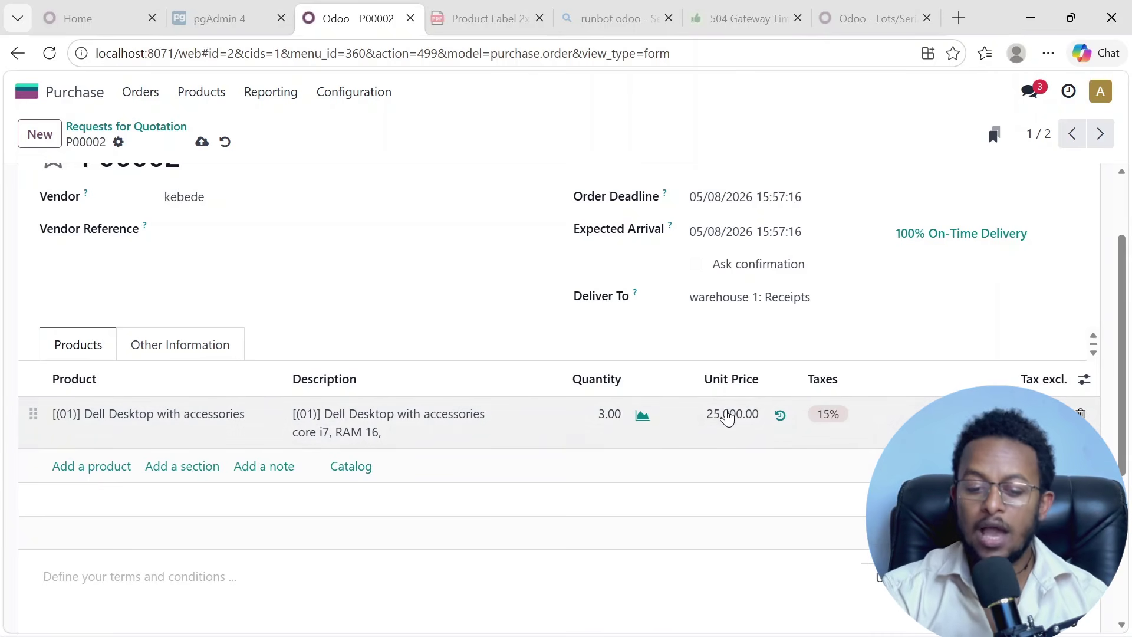
left_click(728, 412)
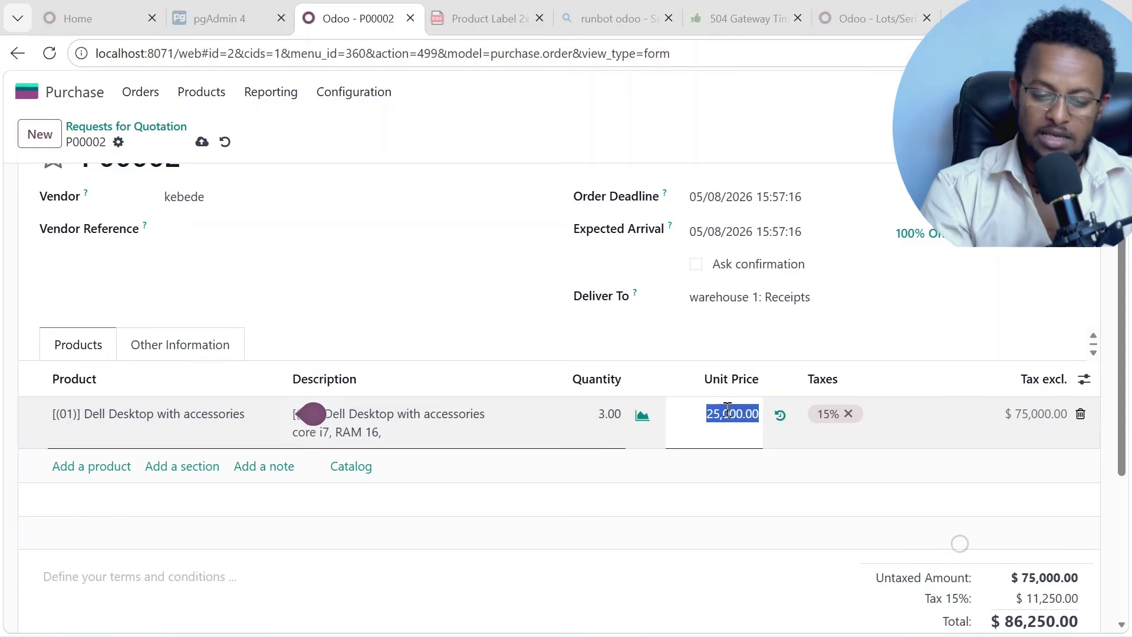
left_click(720, 413)
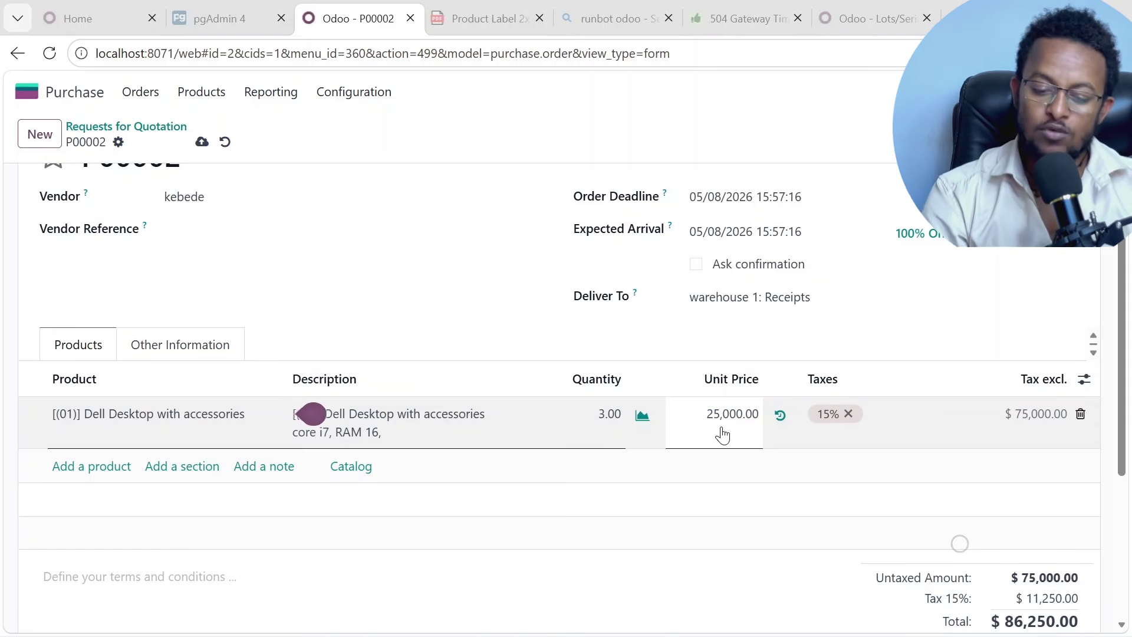
key("Delete")
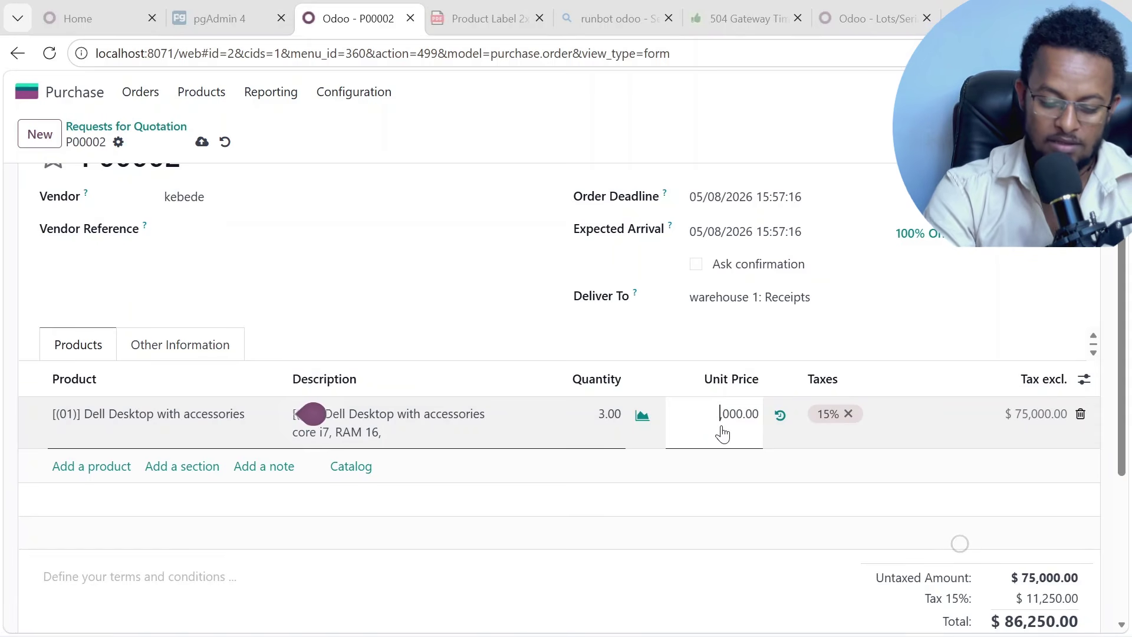
type("0")
left_click(690, 132)
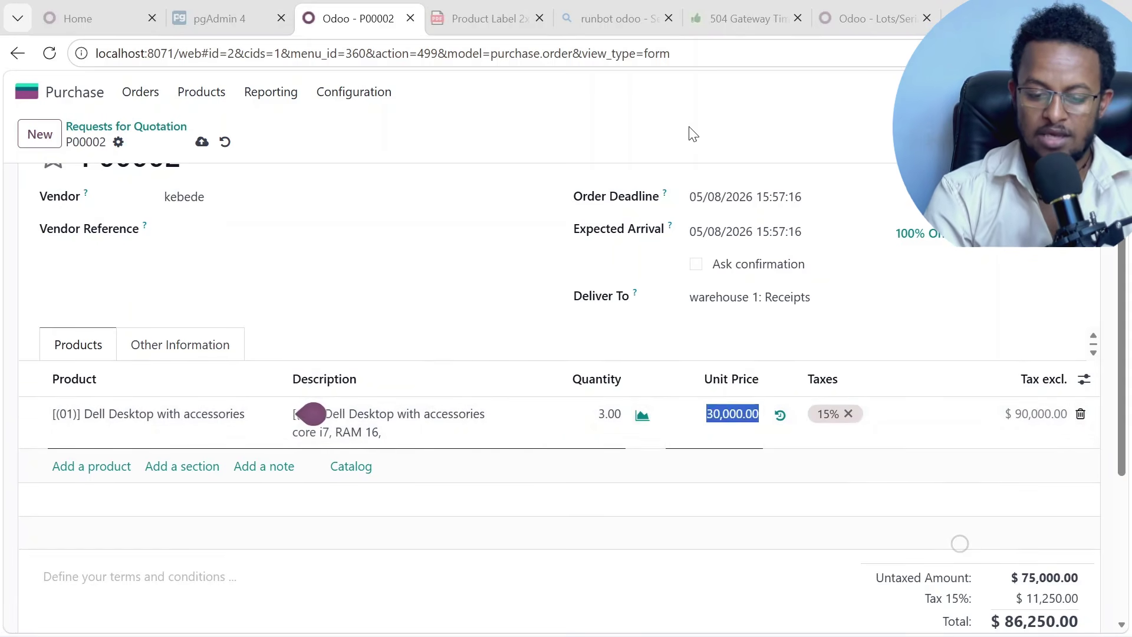
- Check the untaxed amount, the 15% tax and the total of the request for quotation
scroll(833, 412, "down", 1)
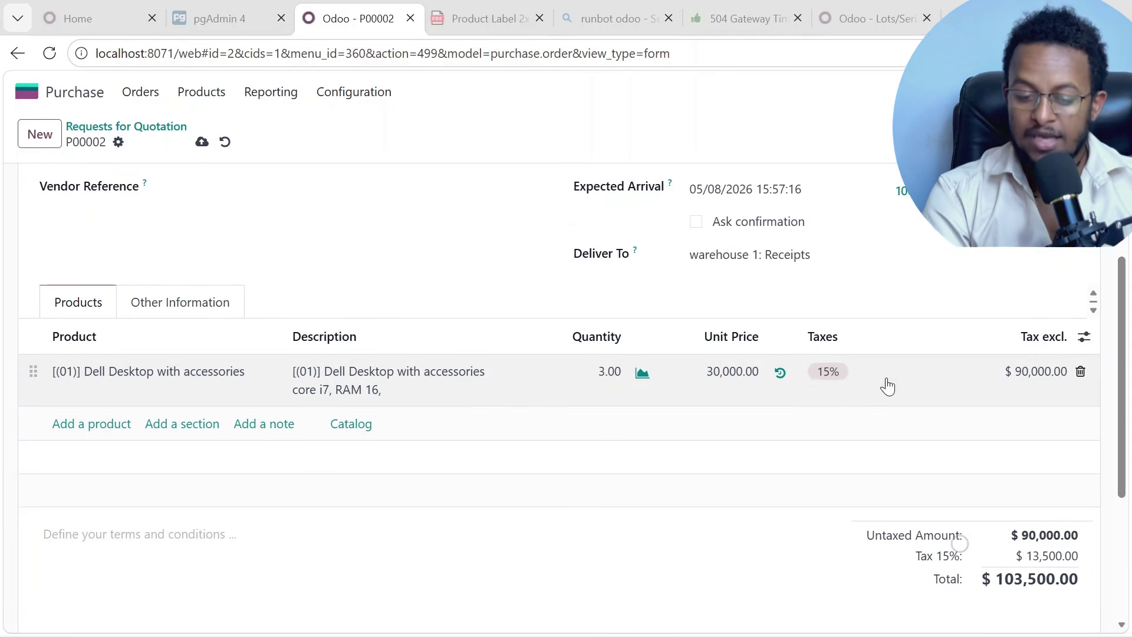
scroll(949, 552, "down", 5)
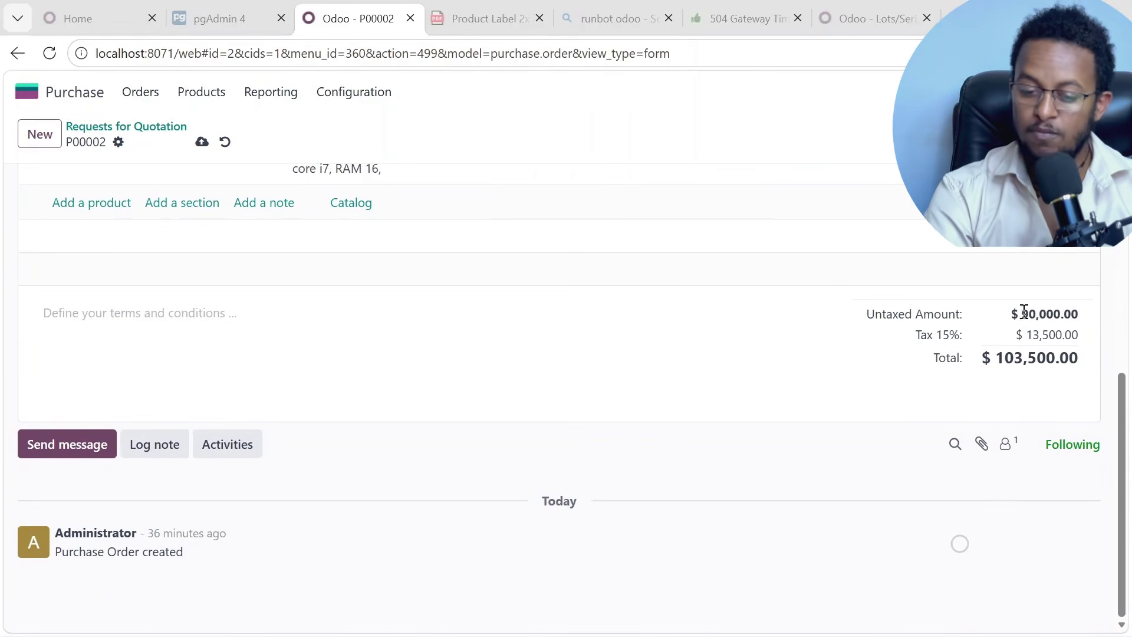
left_click_drag(1027, 313, 1054, 314)
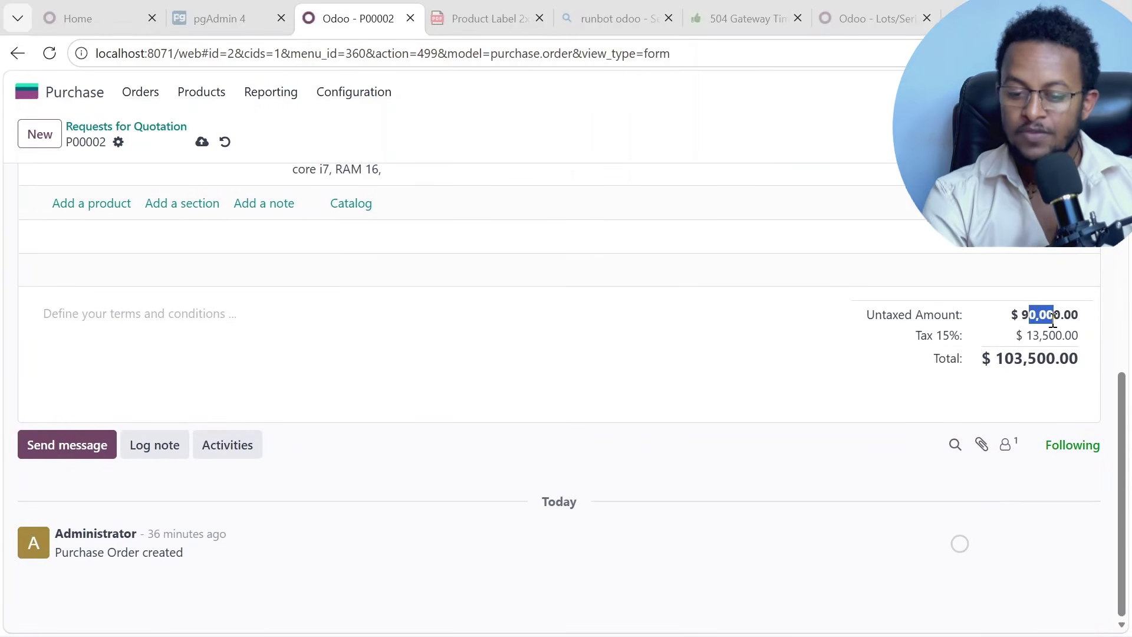
double_click(1038, 342)
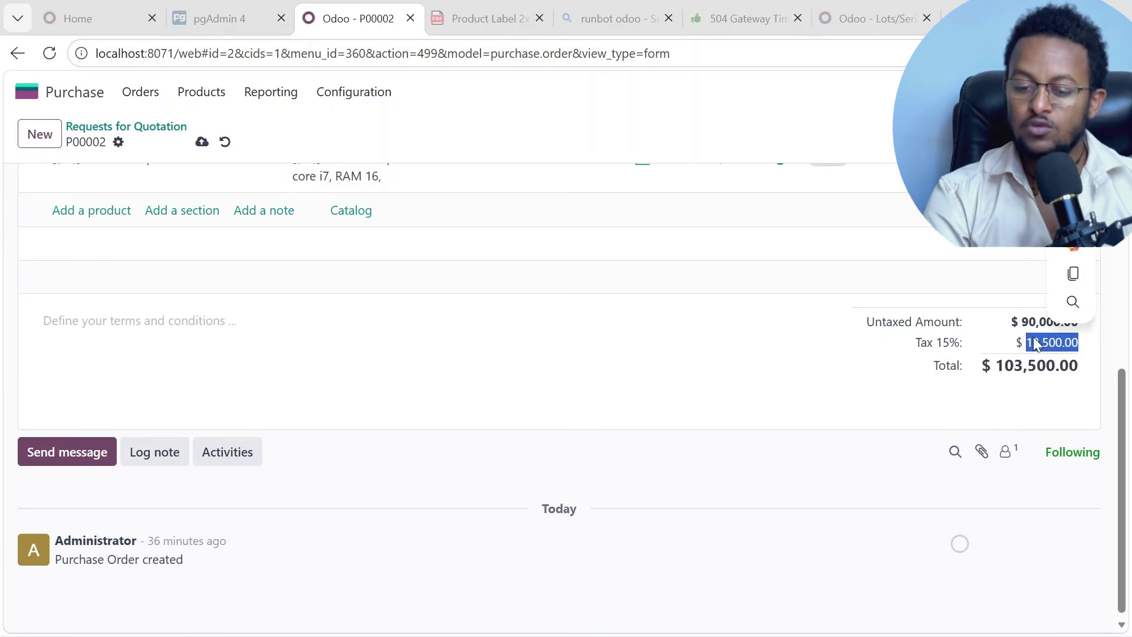
left_click(1002, 369)
scroll(1003, 376, "up", 5)
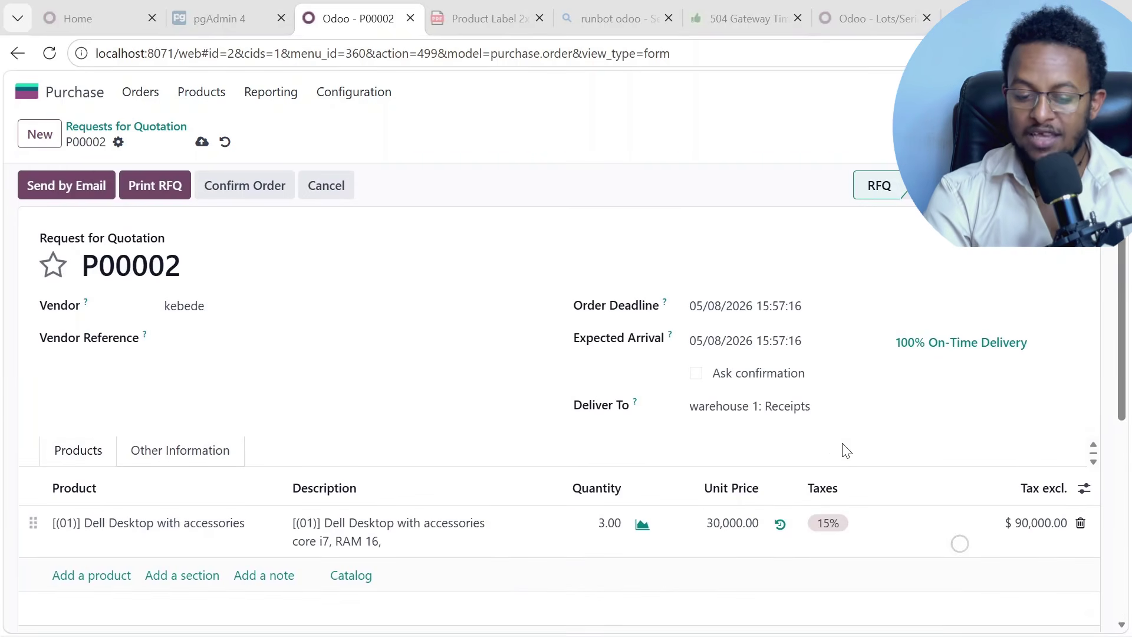
- Remove the 15% tax from the Dell Desktop line to compare the total, and apply the 15% tax again
scroll(826, 397, "down", 2)
left_click(826, 397)
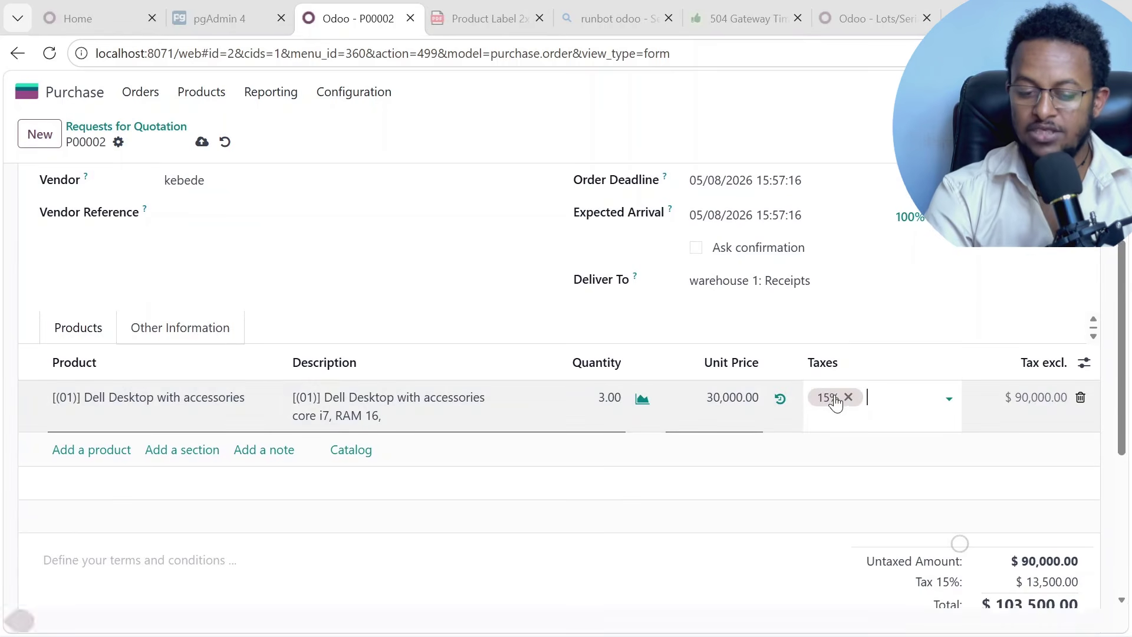
left_click(848, 396)
left_click(943, 472)
scroll(947, 480, "down", 1)
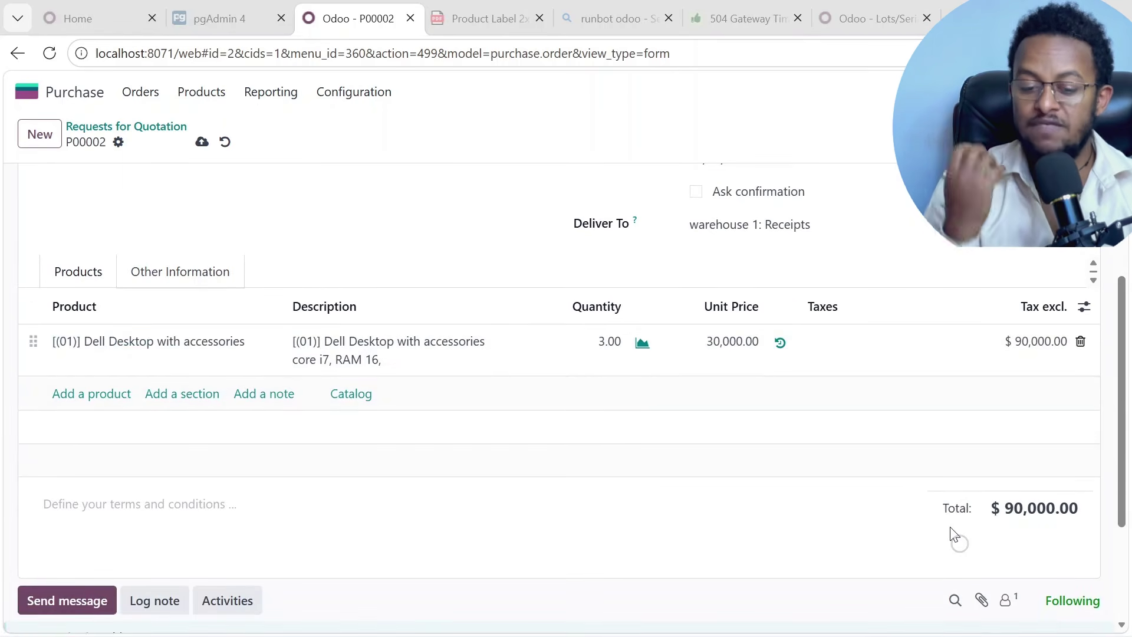
left_click(840, 344)
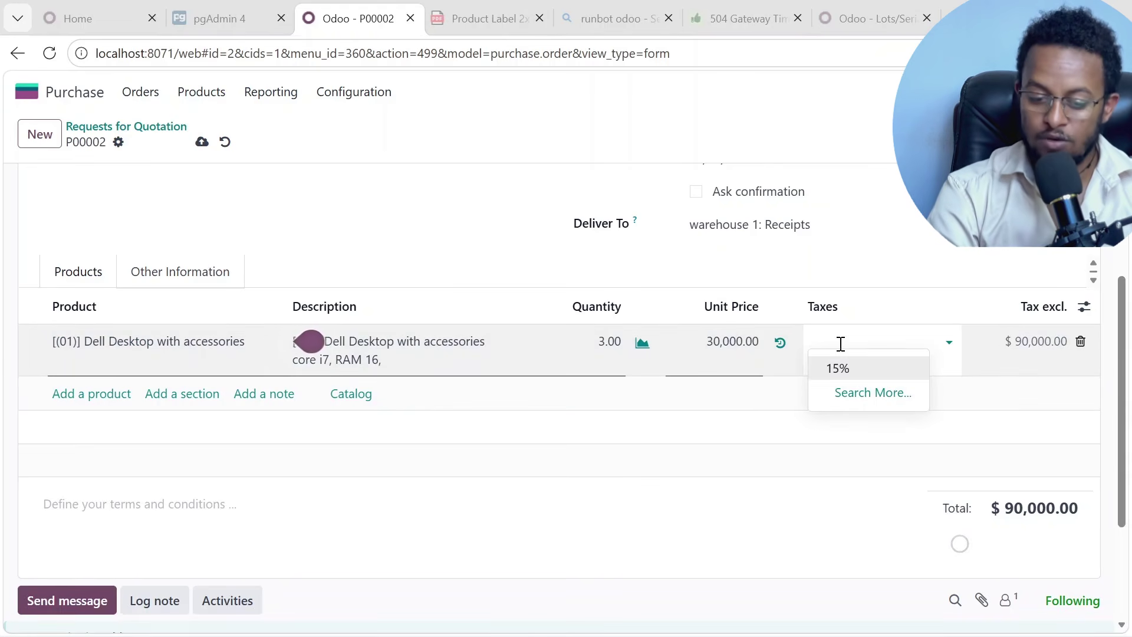
left_click(839, 371)
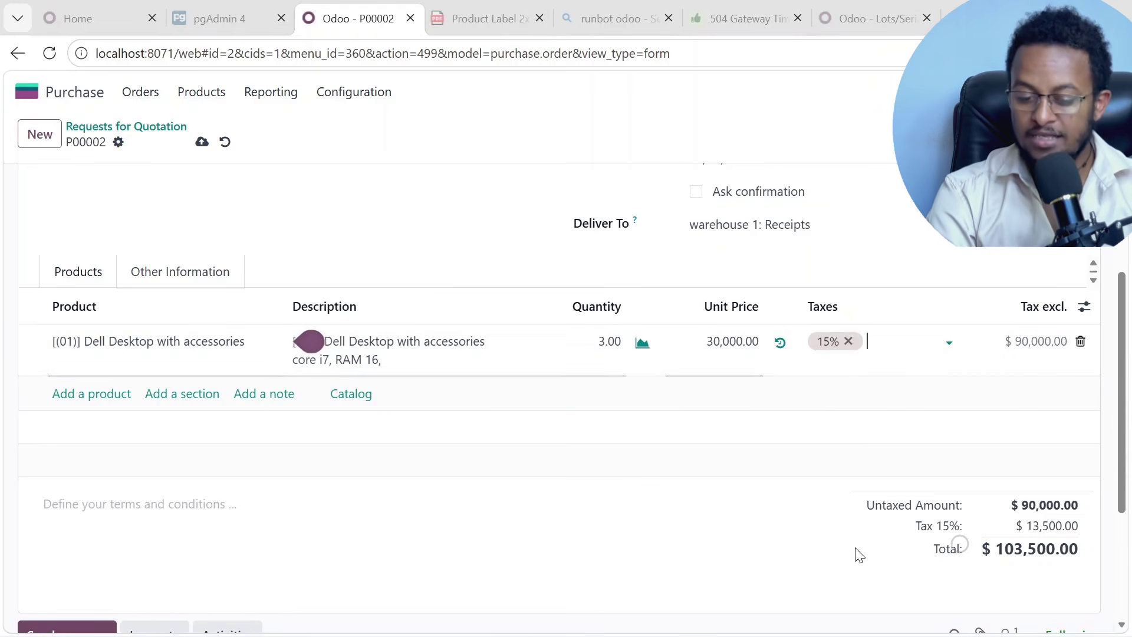
left_click(859, 554)
- Save the changes made to the request for quotation
scroll(803, 556, "up", 3)
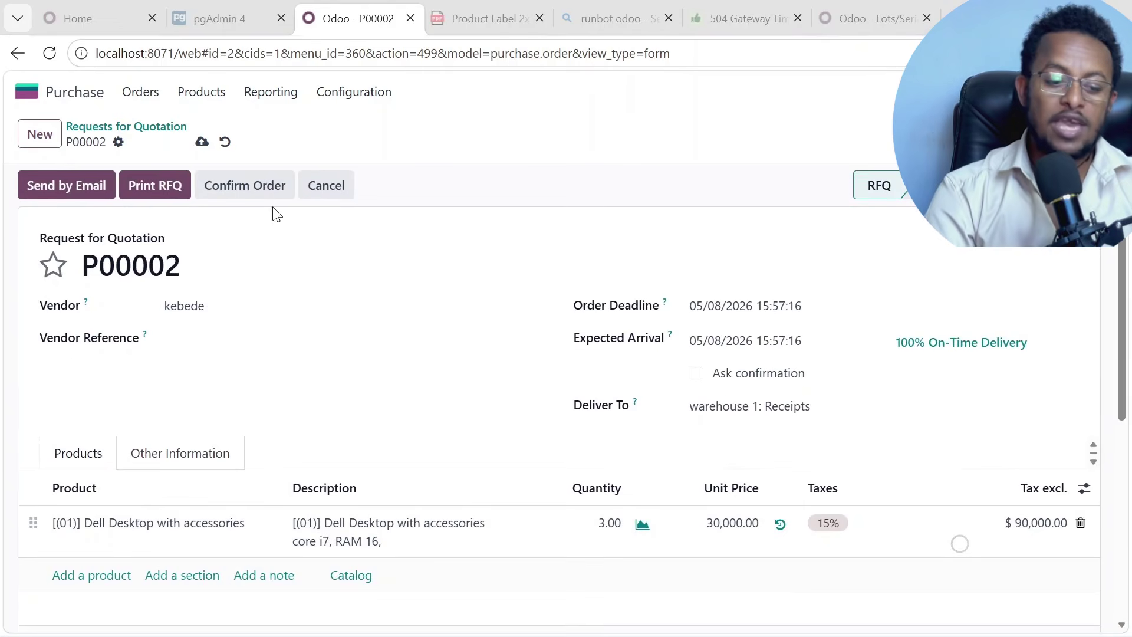
left_click(202, 143)
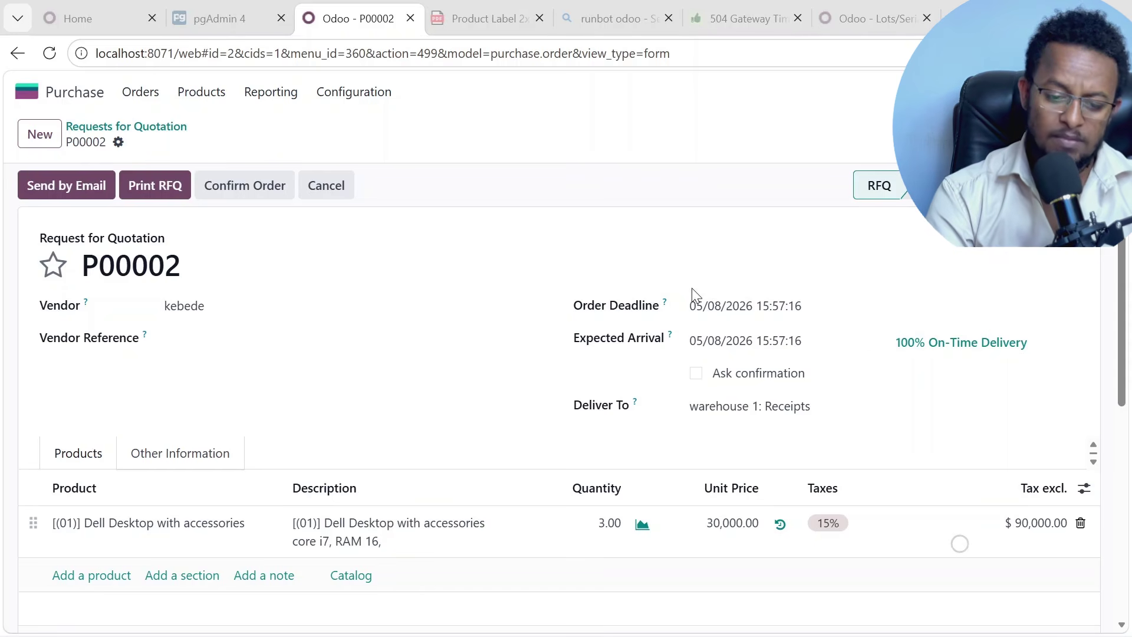
scroll(591, 404, "down", 1)
scroll(553, 355, "up", 1)
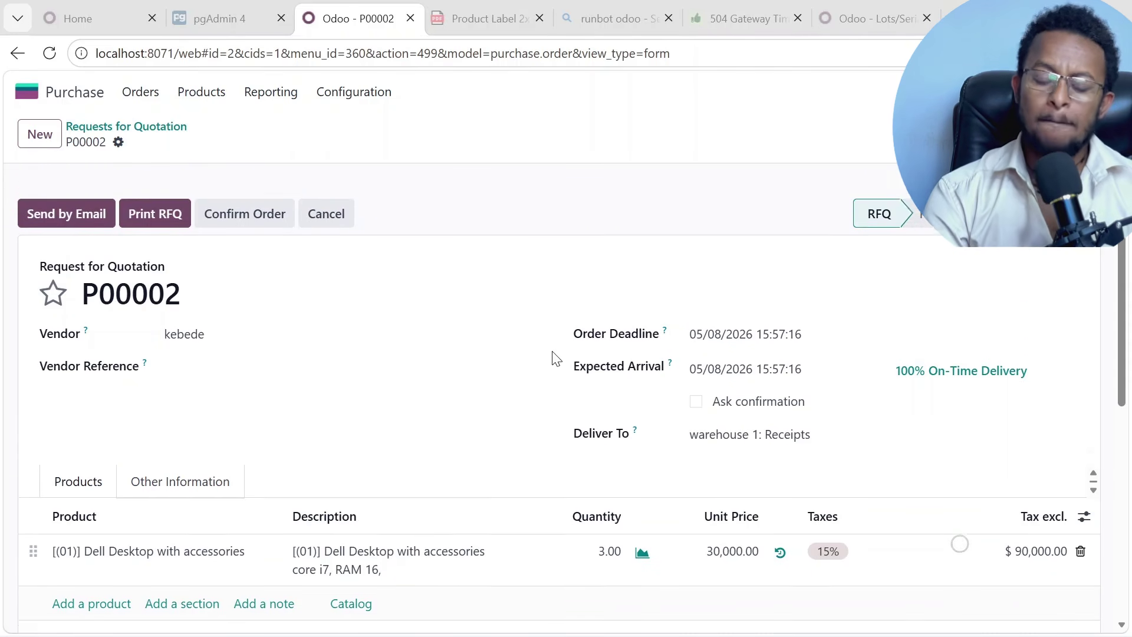
- View the calendars of the order deadline and the expected arrival without changing either date
left_click(712, 315)
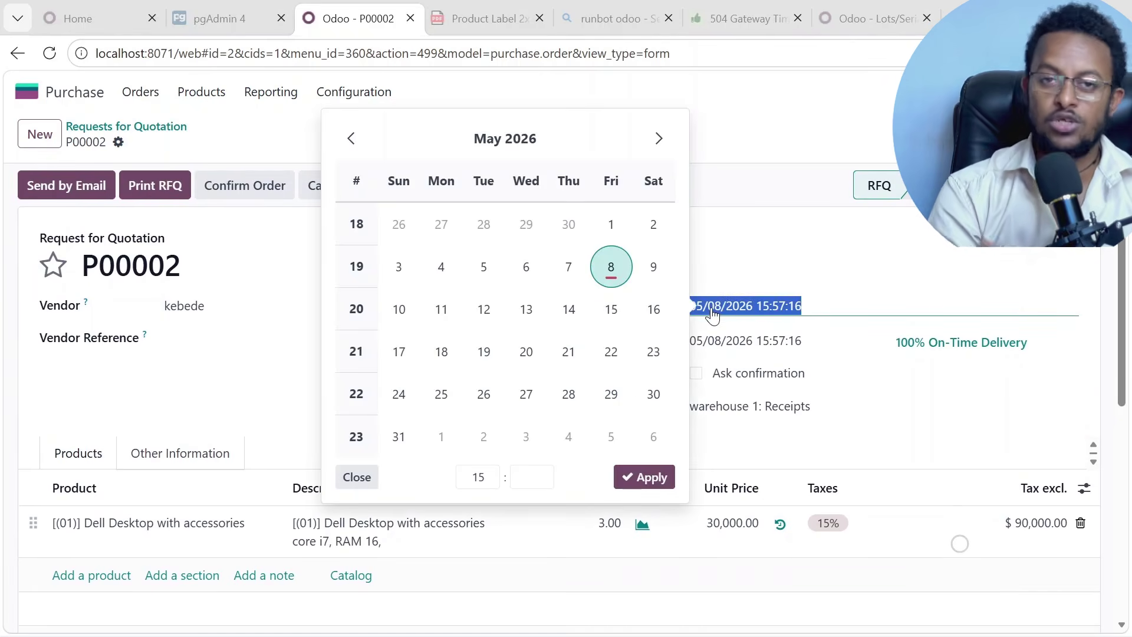
left_click(759, 203)
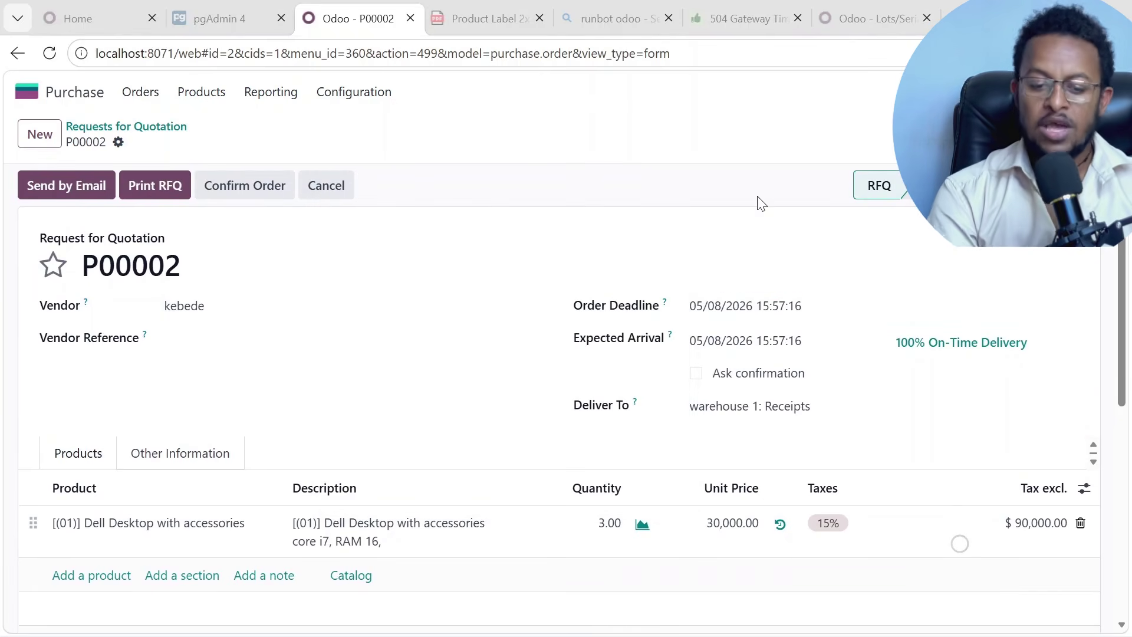
left_click(740, 342)
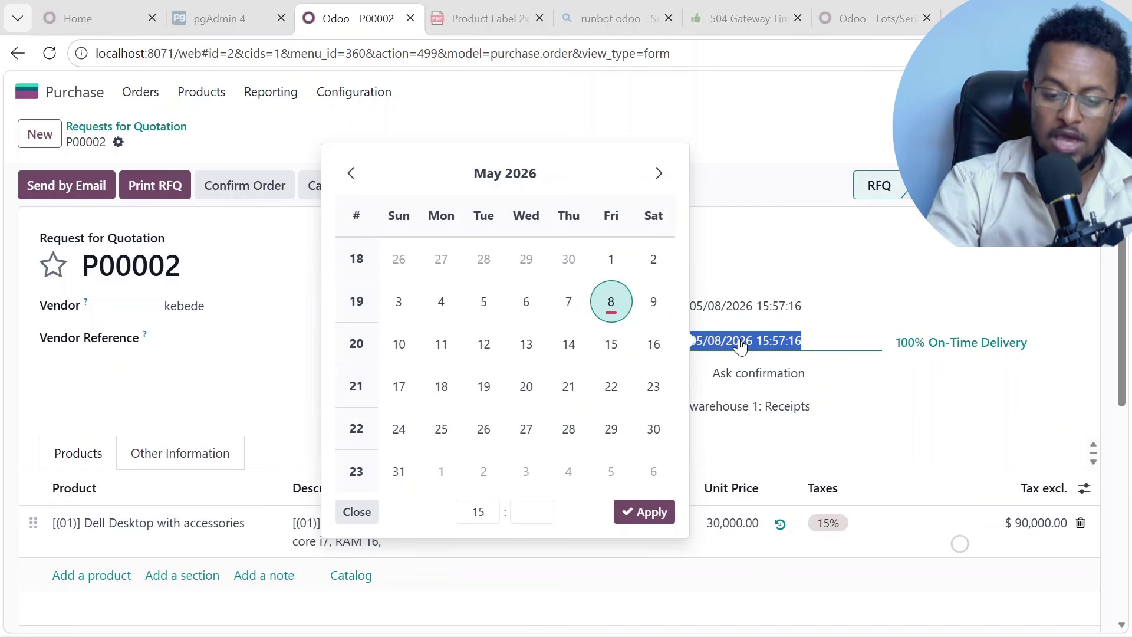
left_click(807, 130)
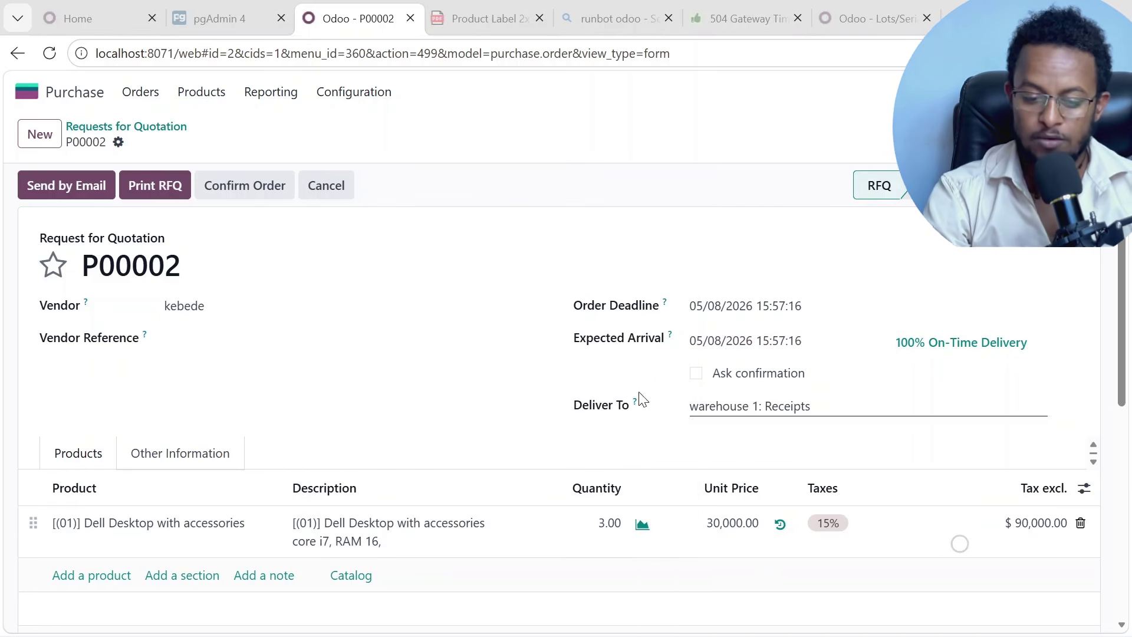
- Select "warehouse 1: Receipts" as the Deliver To destination and review the other available warehouse
mouse_move(698, 381)
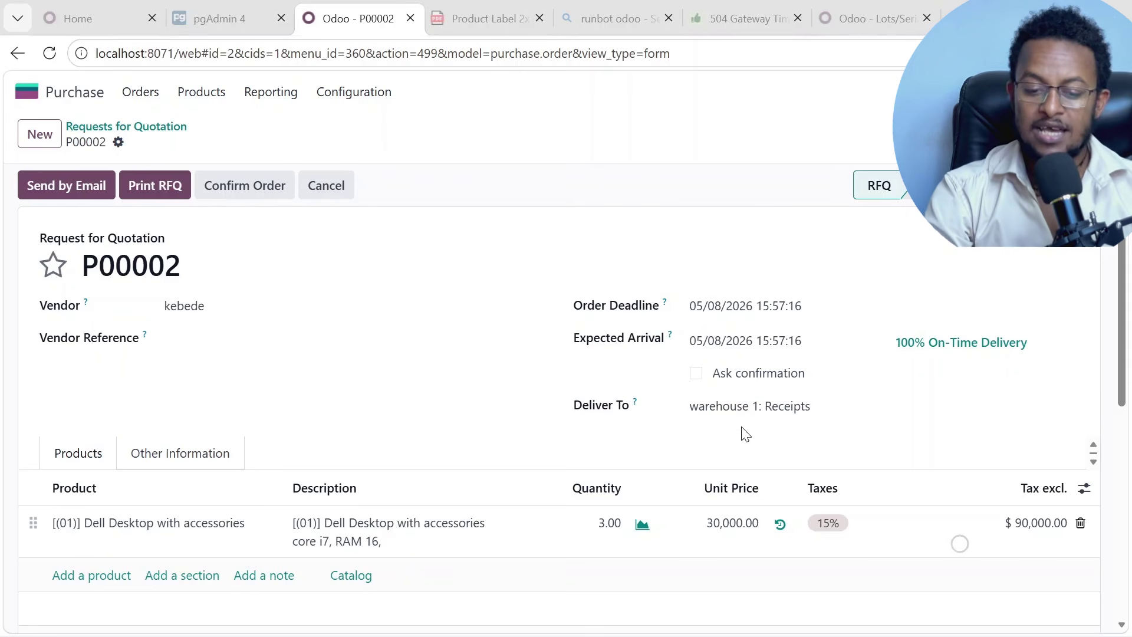
left_click(748, 408)
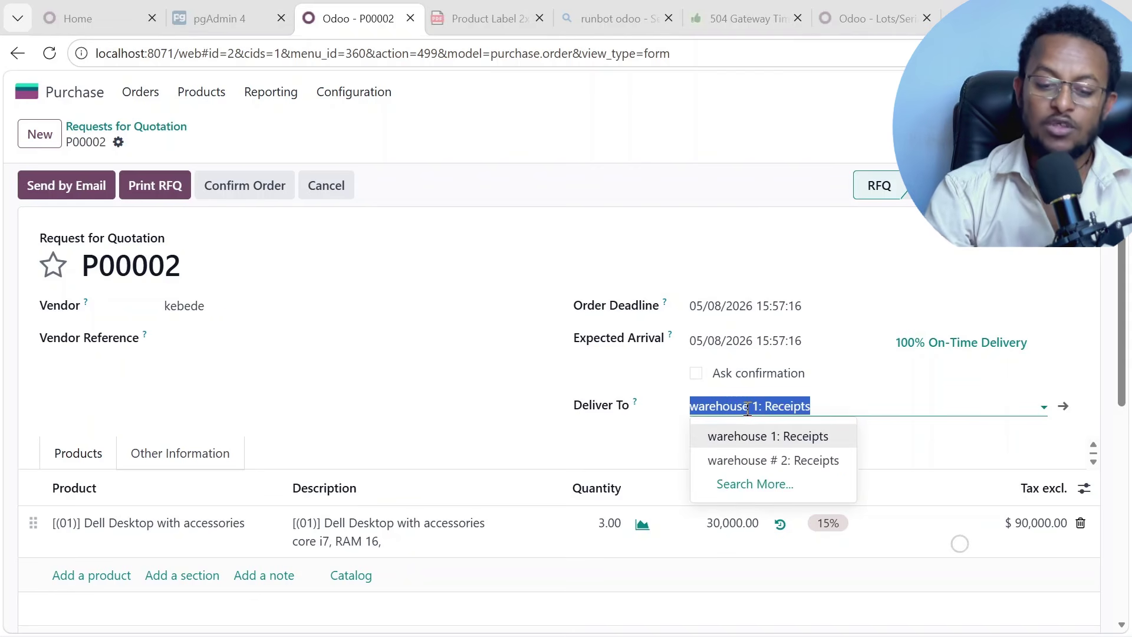
left_click(778, 435)
left_click(731, 152)
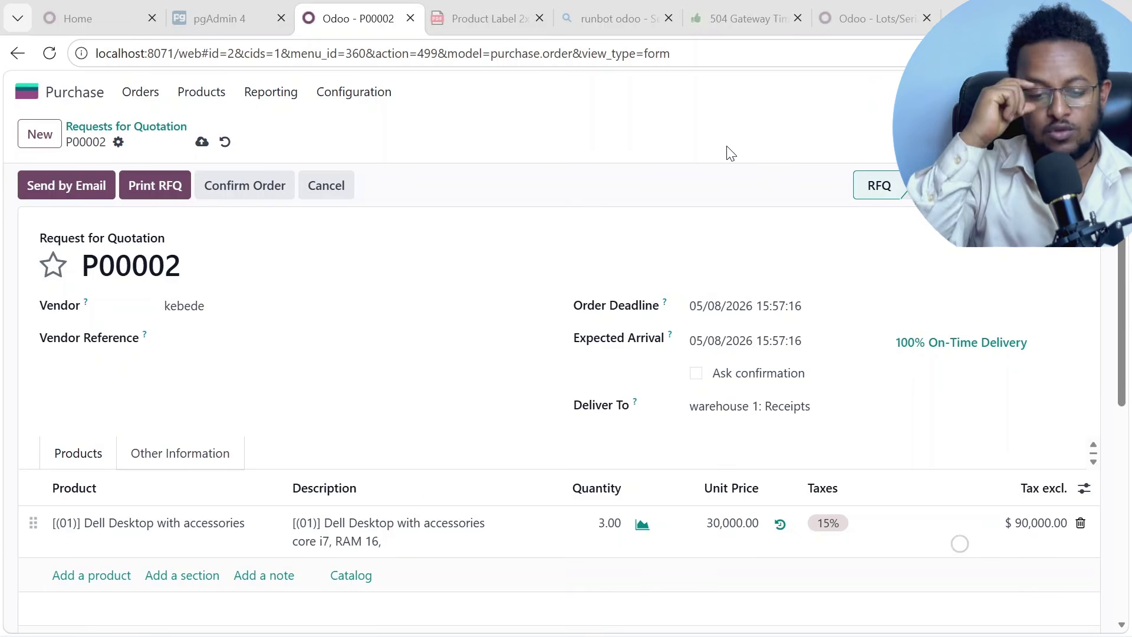
left_click(736, 404)
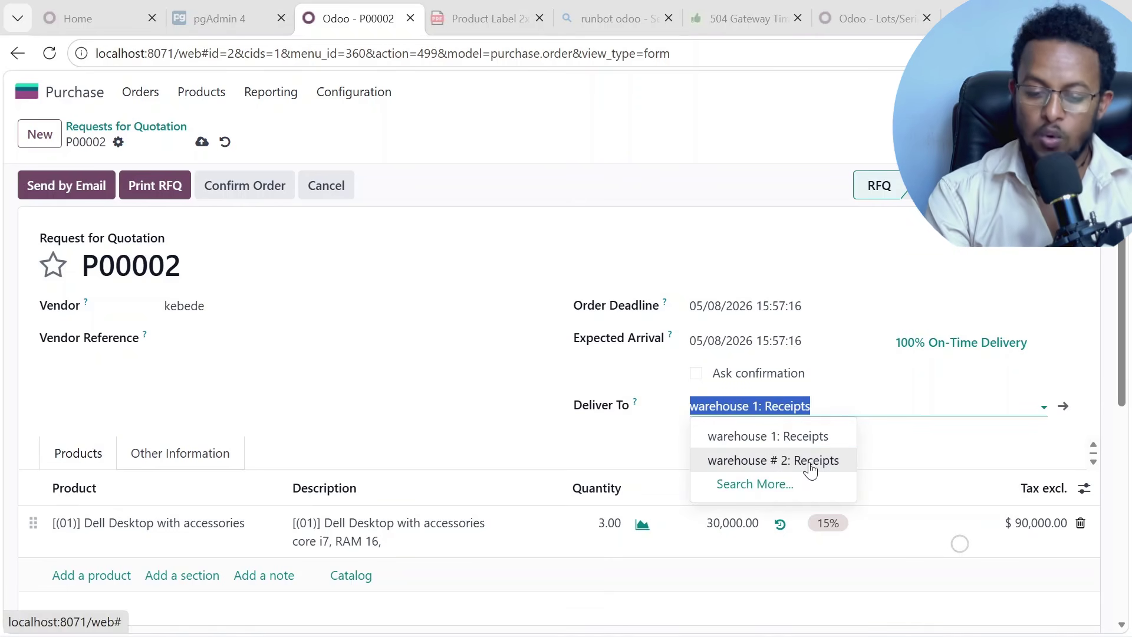
left_click(812, 112)
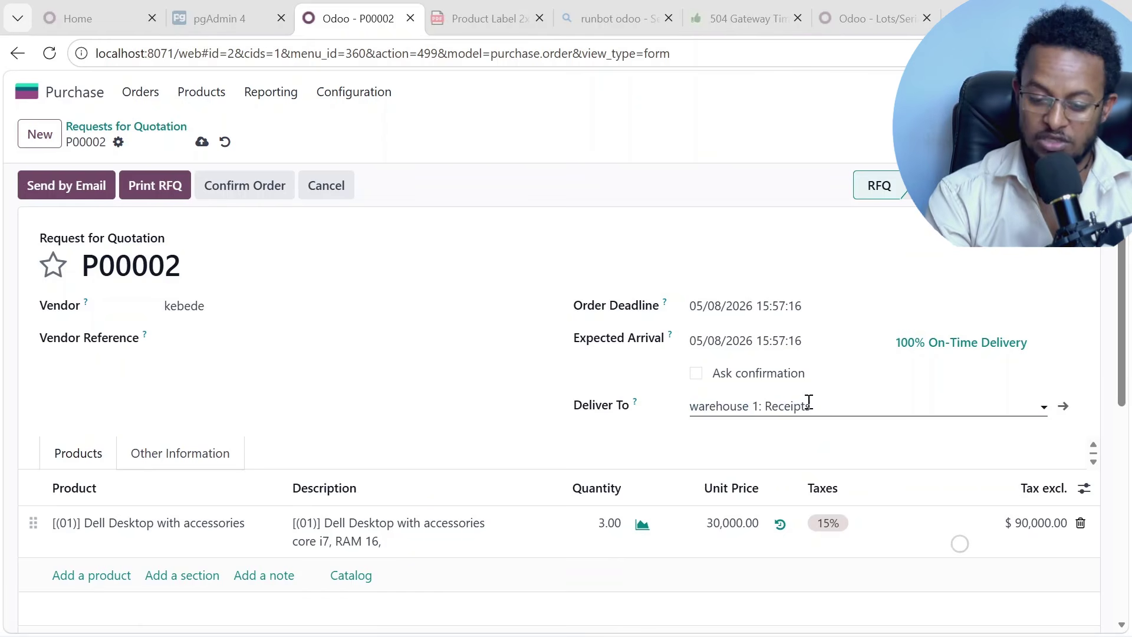
- Open the warehouse 1 Receipts operation type, check its default destination location, and return to P00002
left_click(1063, 408)
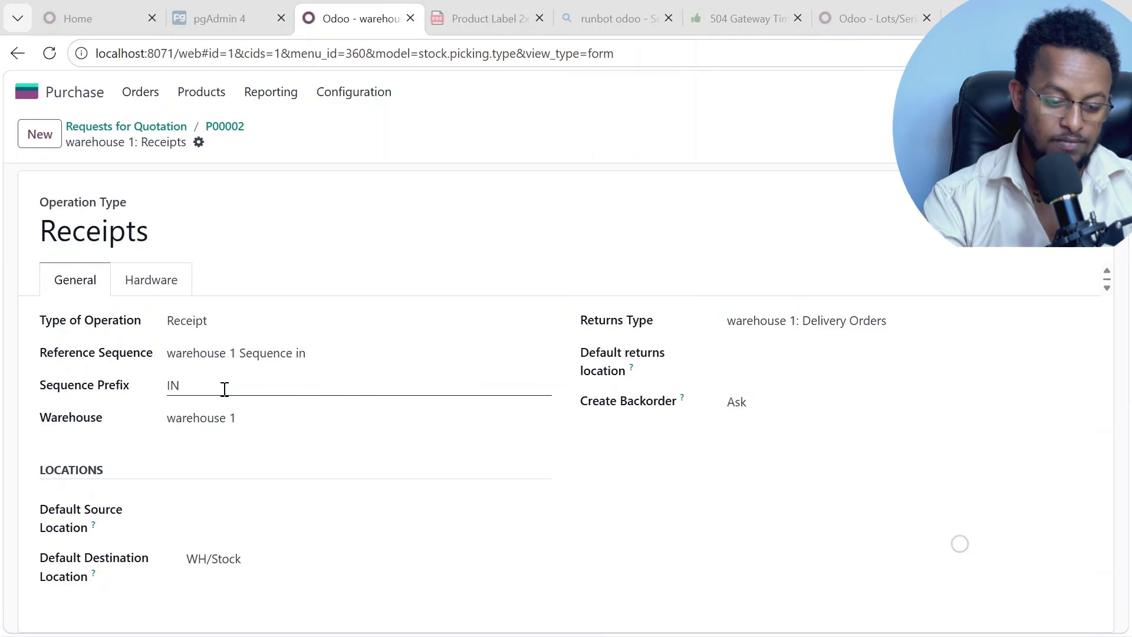
left_click(224, 561)
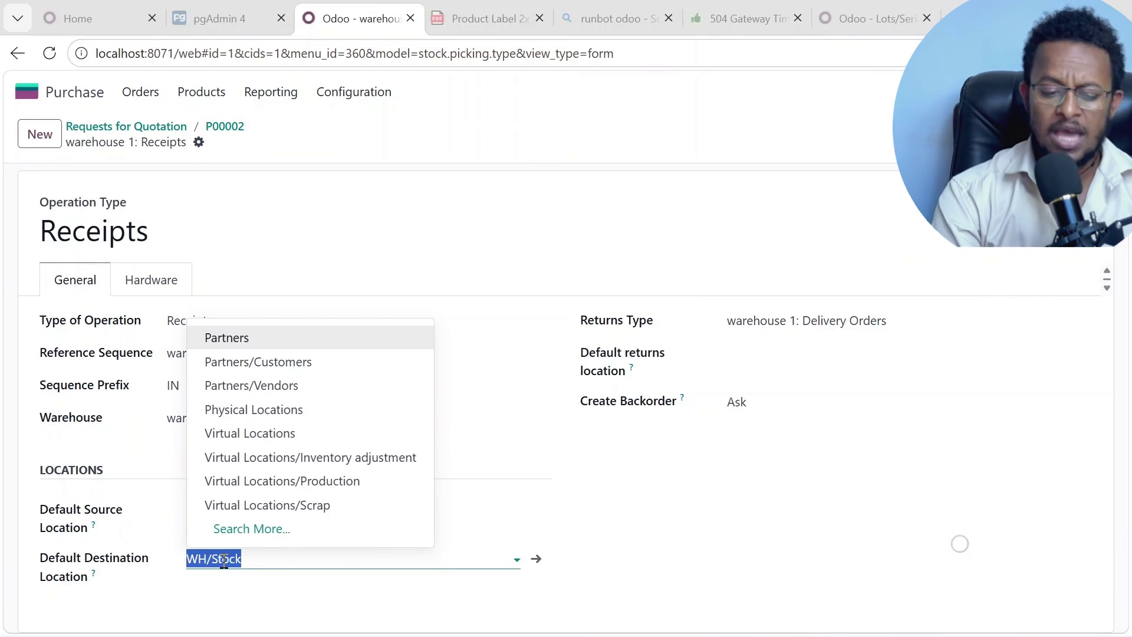
left_click(224, 560)
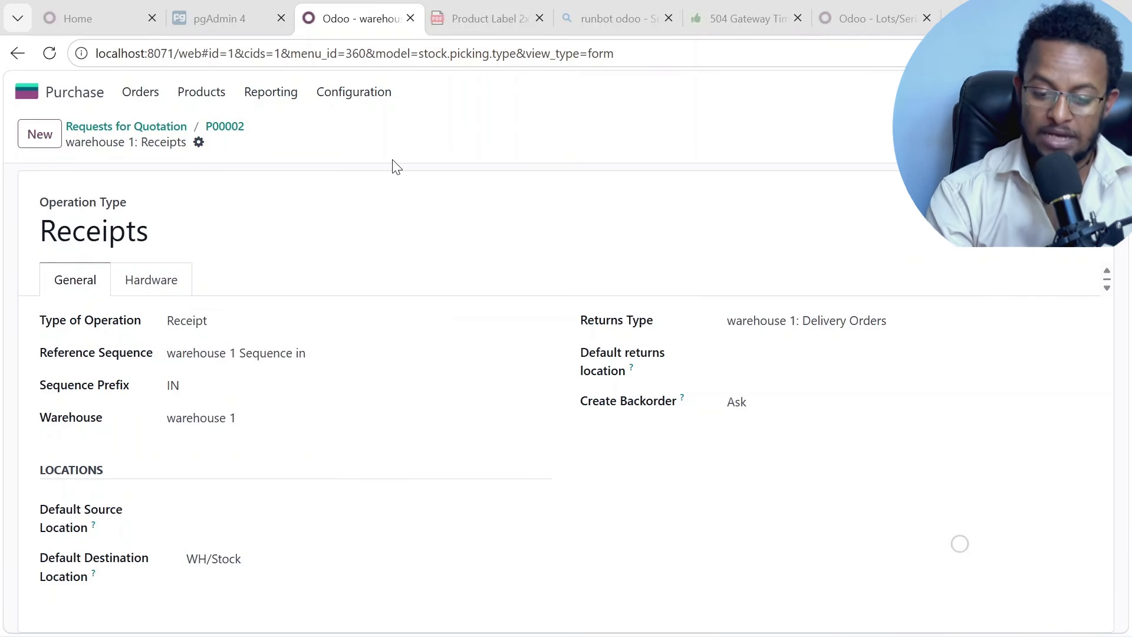
left_click(237, 130)
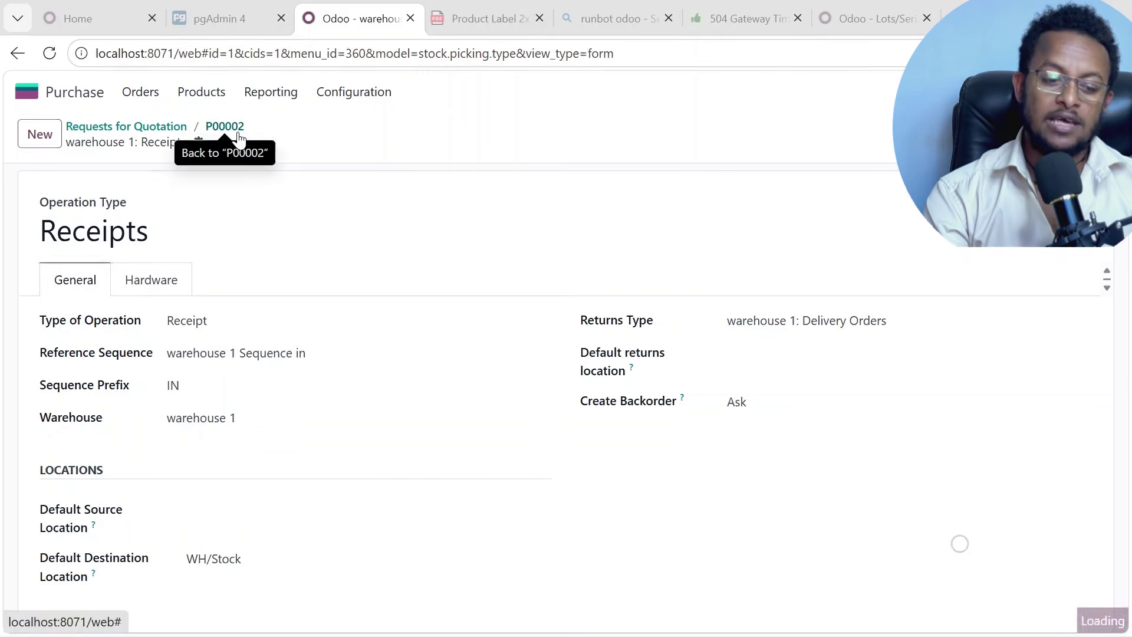
- Review the request for quotation P00002 and confirm it as a purchase order
scroll(672, 404, "down", 3)
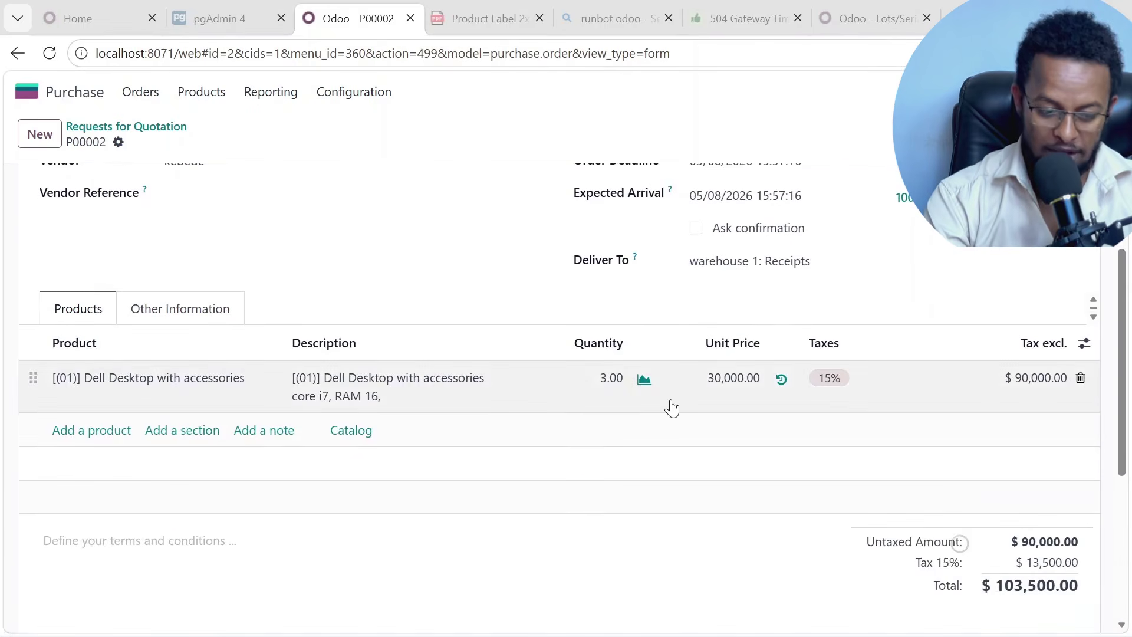
scroll(672, 406, "up", 3)
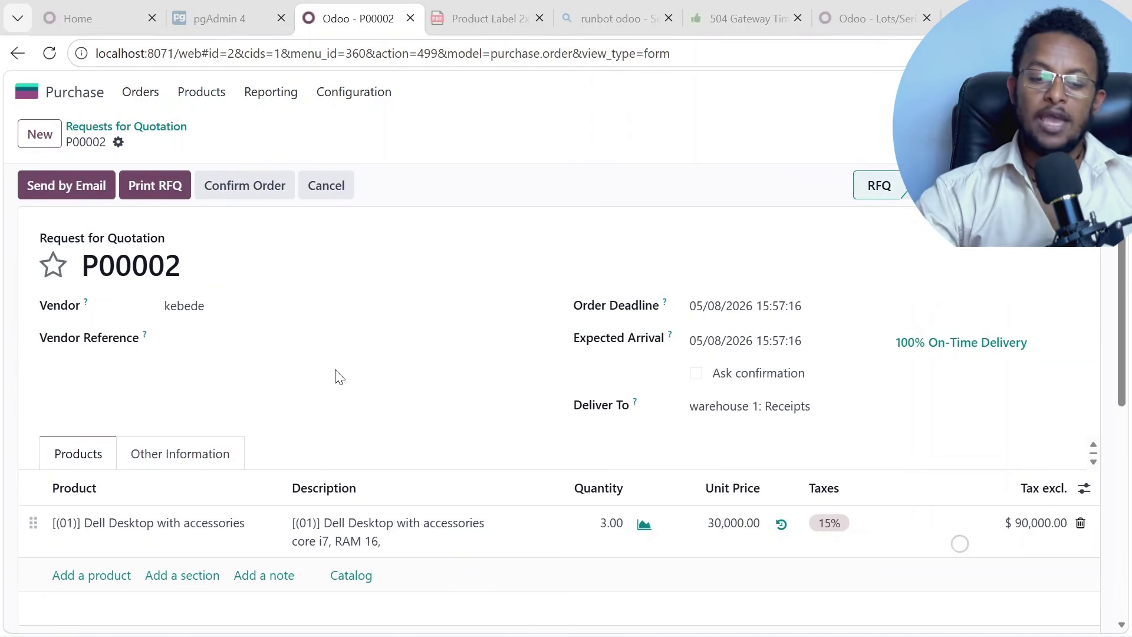
left_click(238, 190)
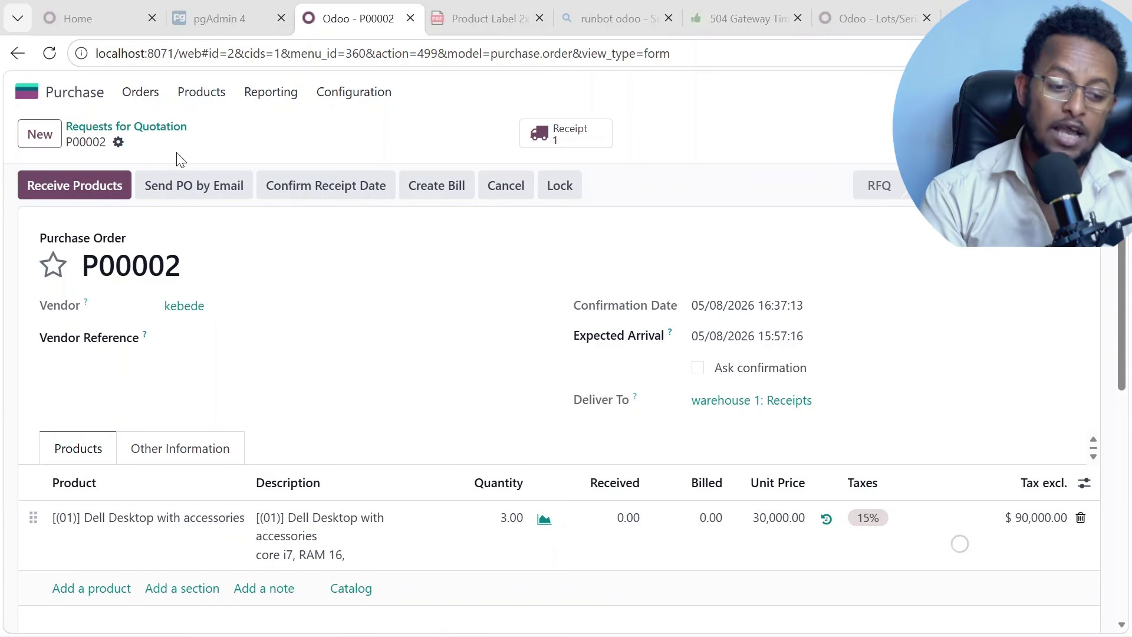
- Switch to the Inventory app's overview of warehouse operations
left_click(33, 92)
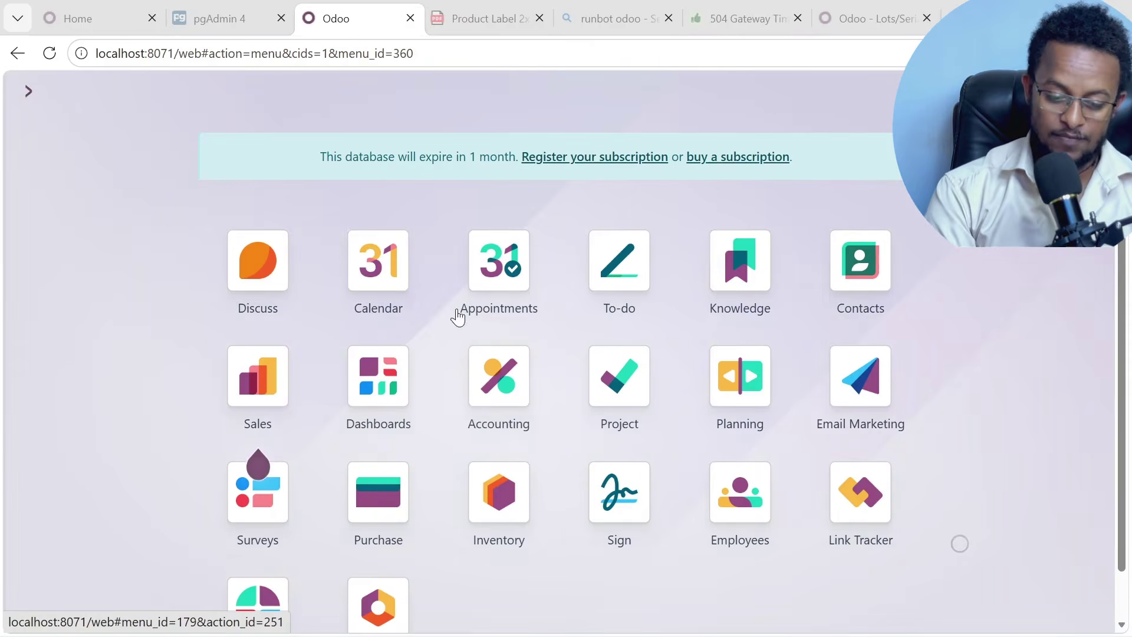
left_click(495, 498)
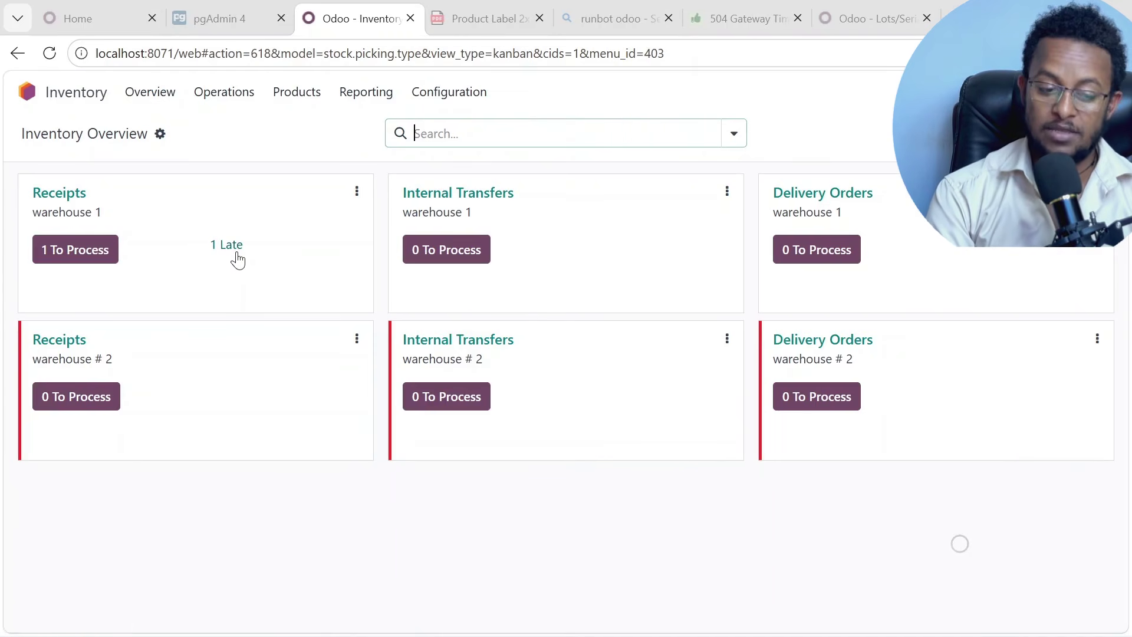
- Open the late warehouse 1 receipt for the Dell Desktop order, review its details, and return to the receipts list
left_click(238, 252)
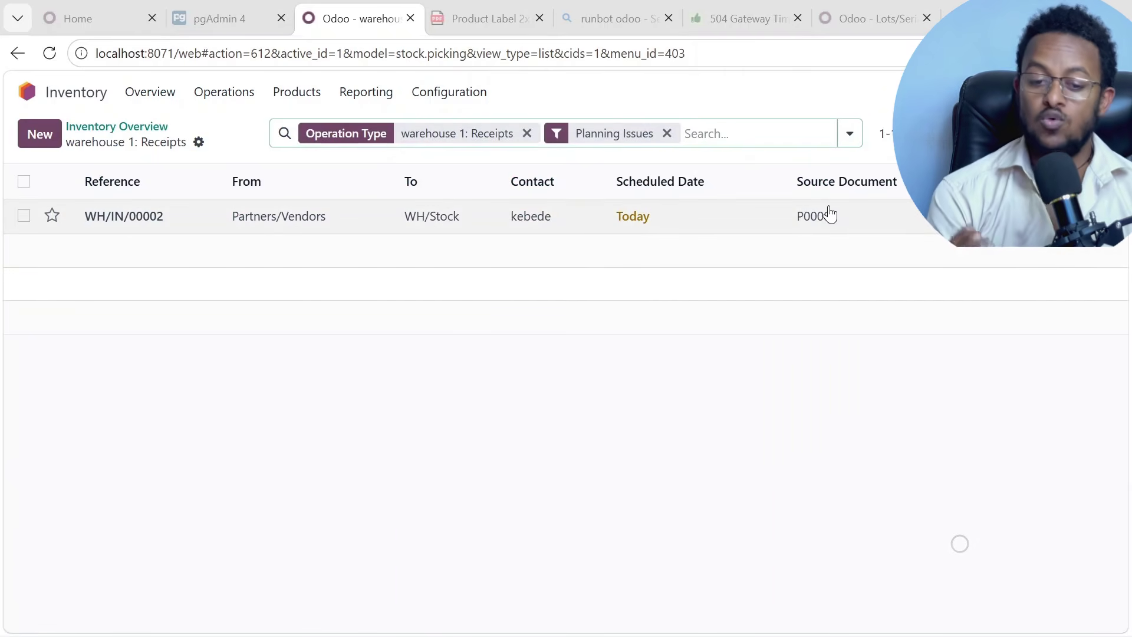
left_click(707, 215)
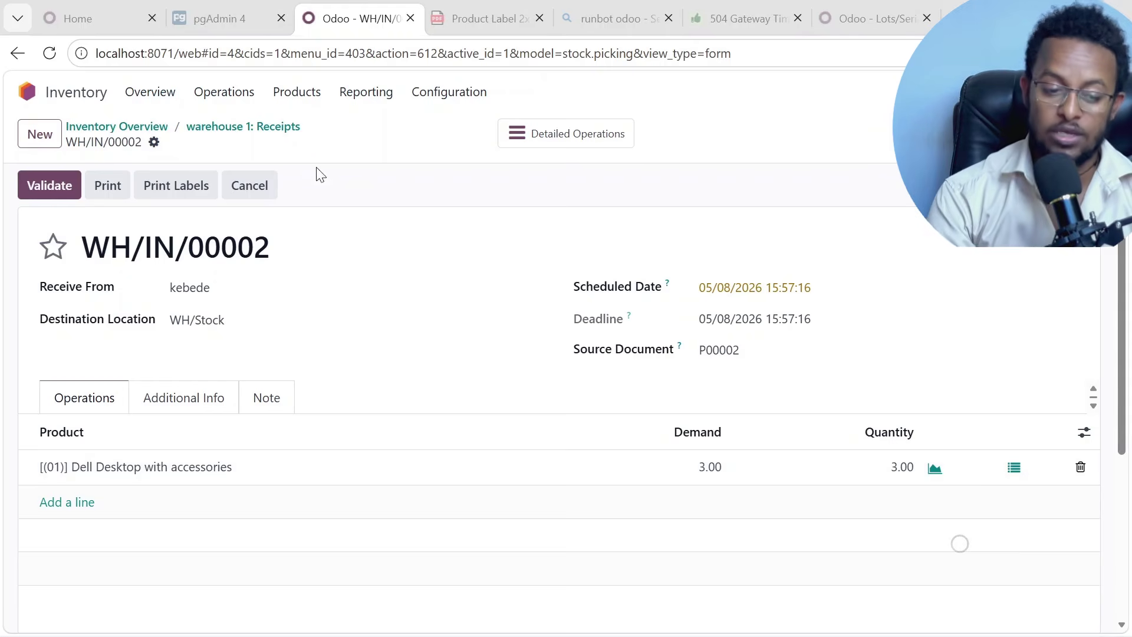
left_click(243, 127)
- Switch to Purchase, review the Dell Desktop purchase order, check its linked receipt through Receive Products, and return to the order
left_click(29, 99)
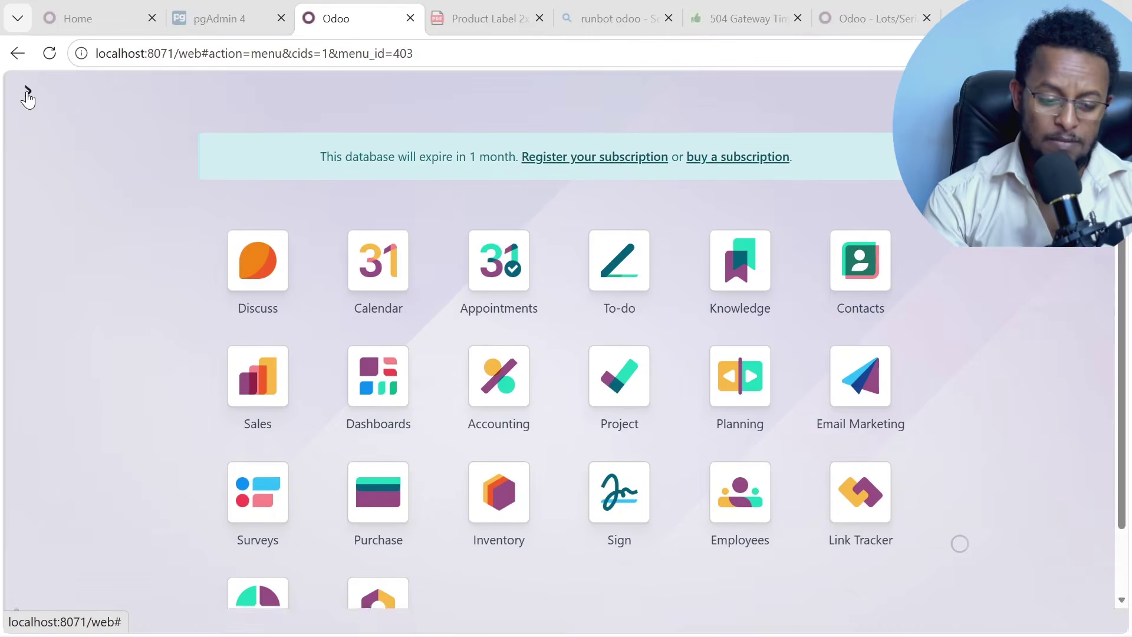
left_click(371, 482)
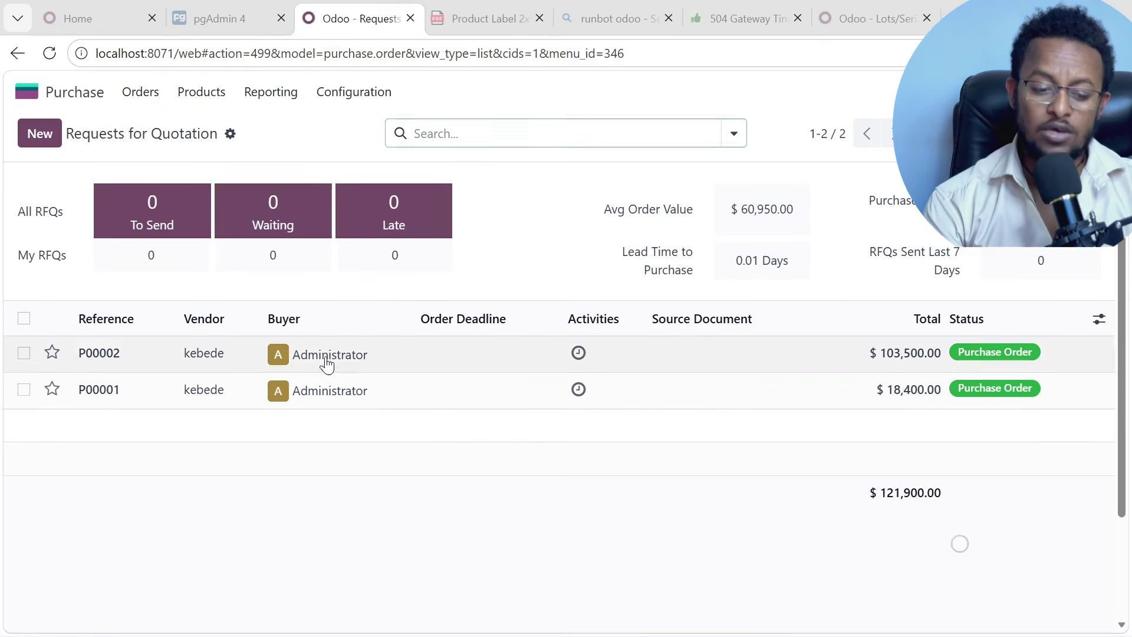
left_click(356, 364)
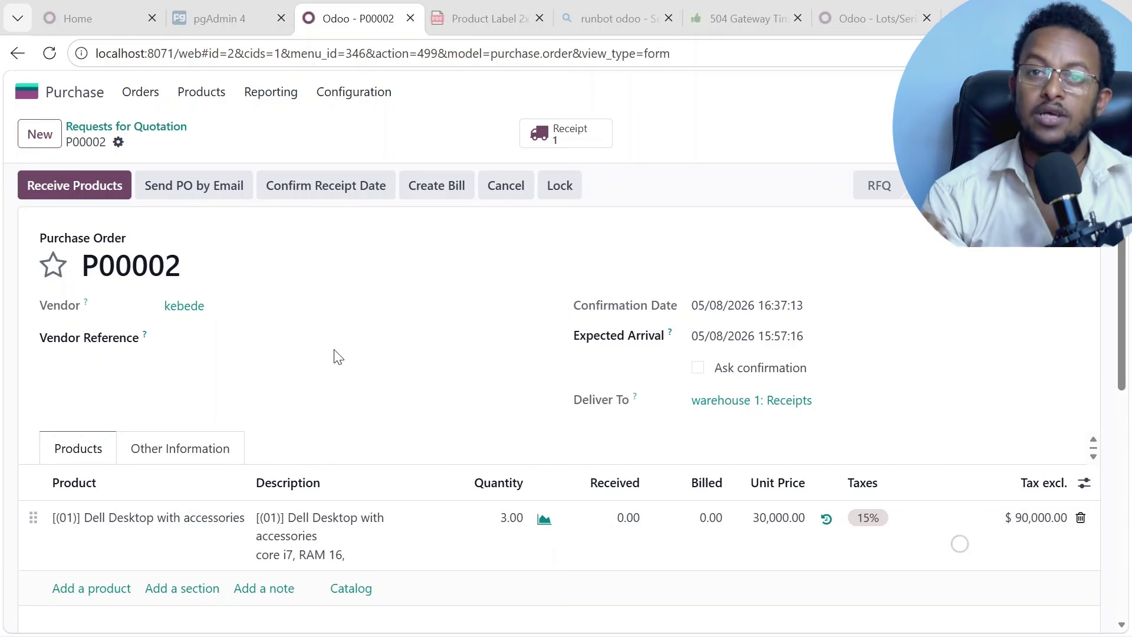
scroll(334, 356, "down", 1)
scroll(334, 356, "up", 1)
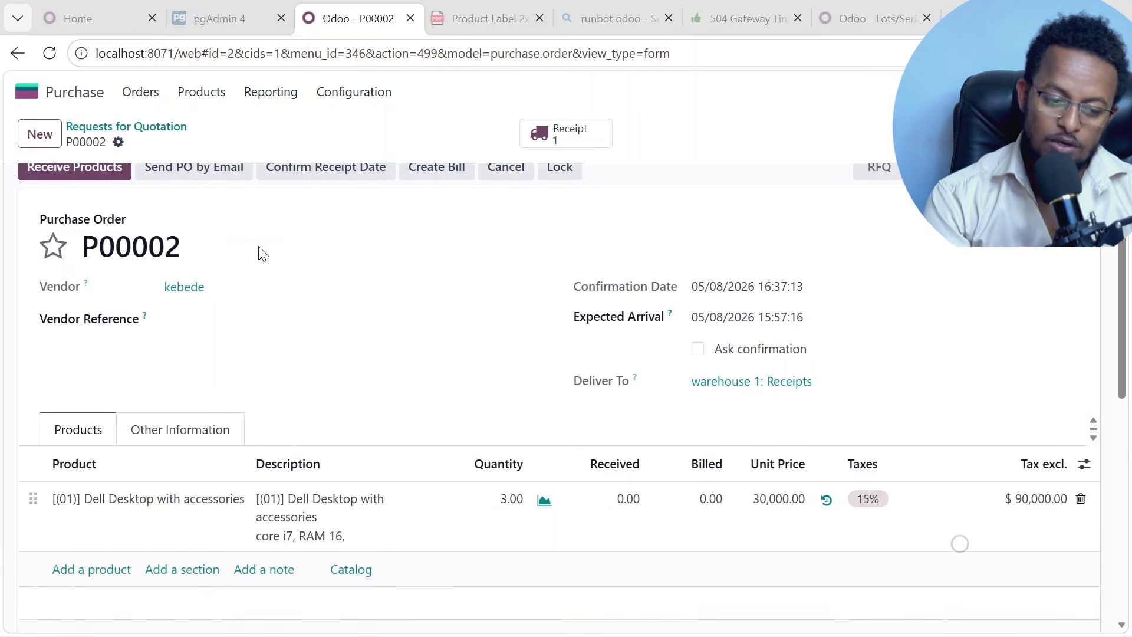
scroll(261, 284, "up", 1)
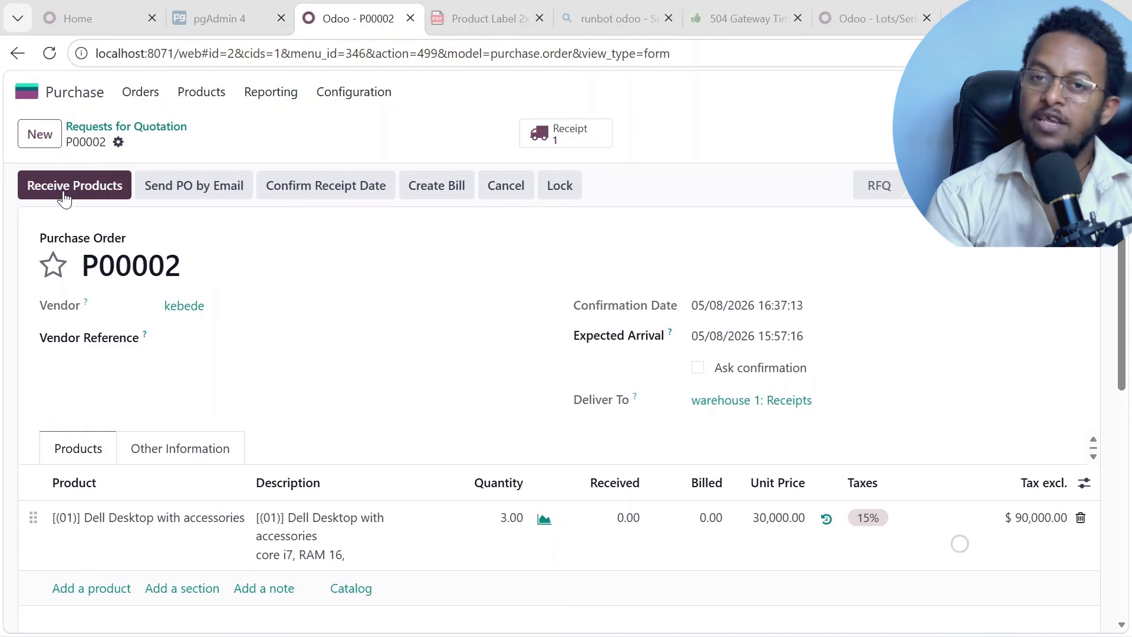
left_click(66, 201)
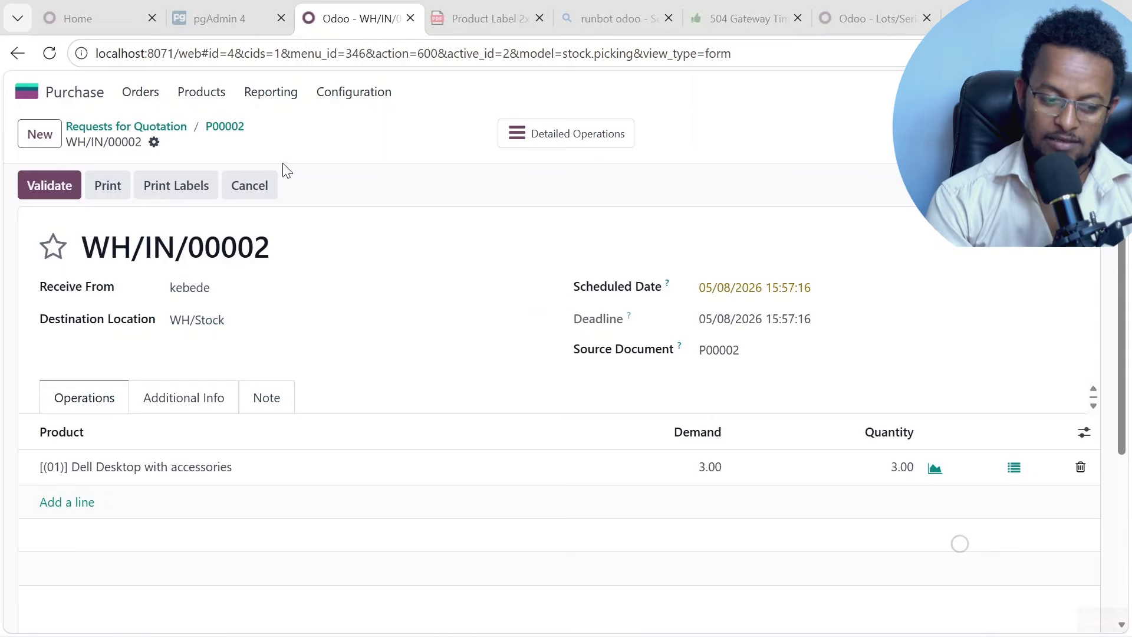
left_click(225, 128)
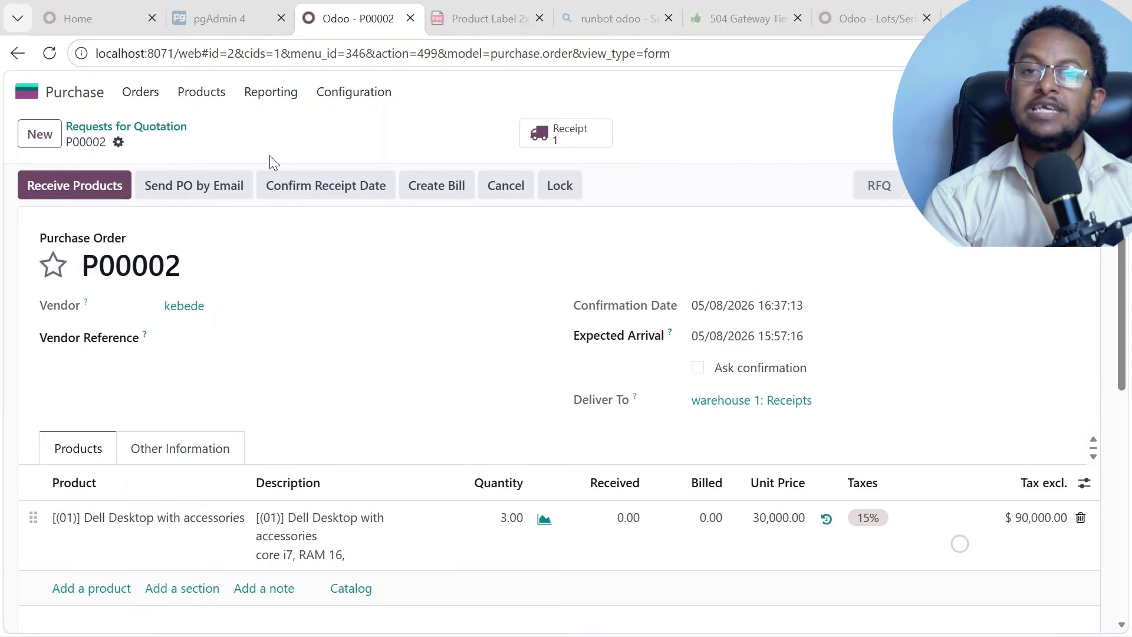
- Open the late warehouse 1 receipt for the Dell Desktop order in Inventory and validate it
left_click(27, 92)
left_click(499, 498)
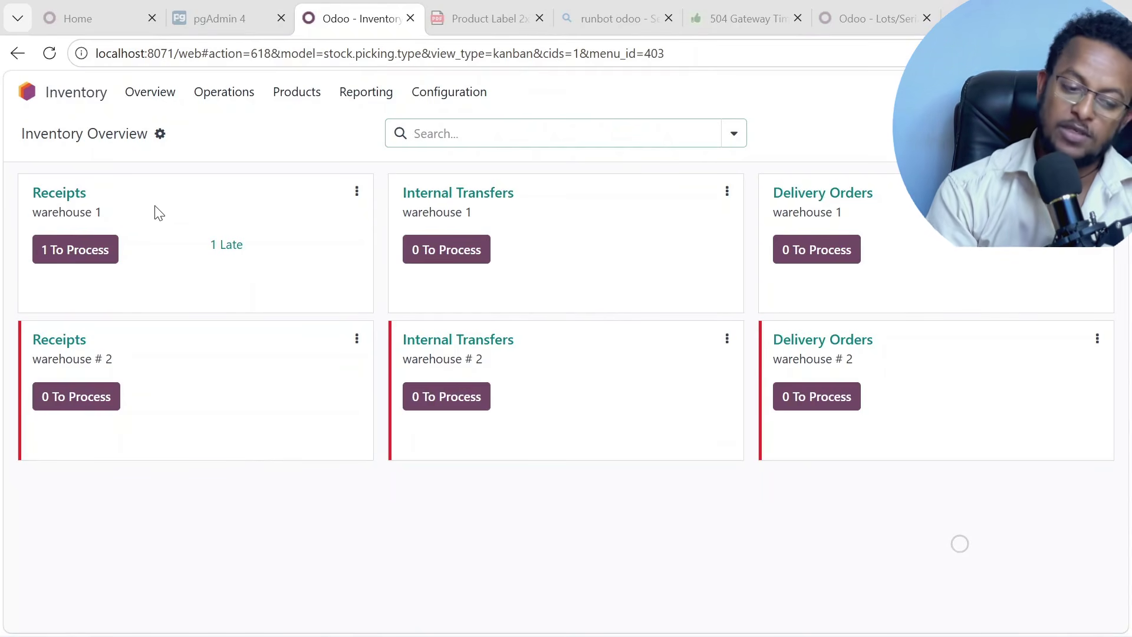
left_click(236, 252)
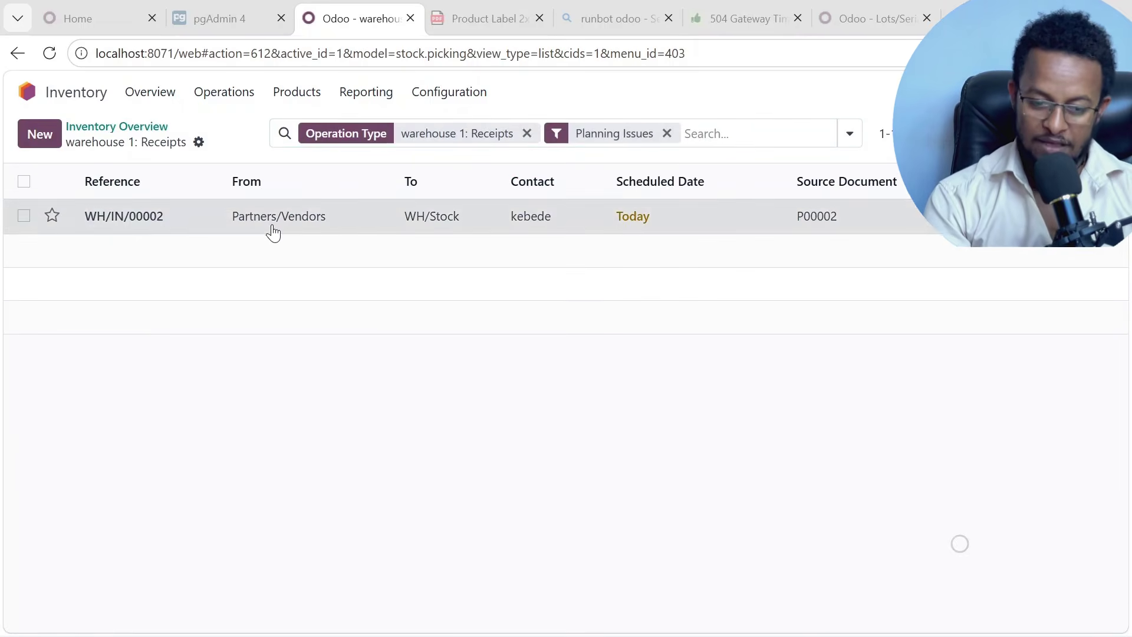
left_click(271, 230)
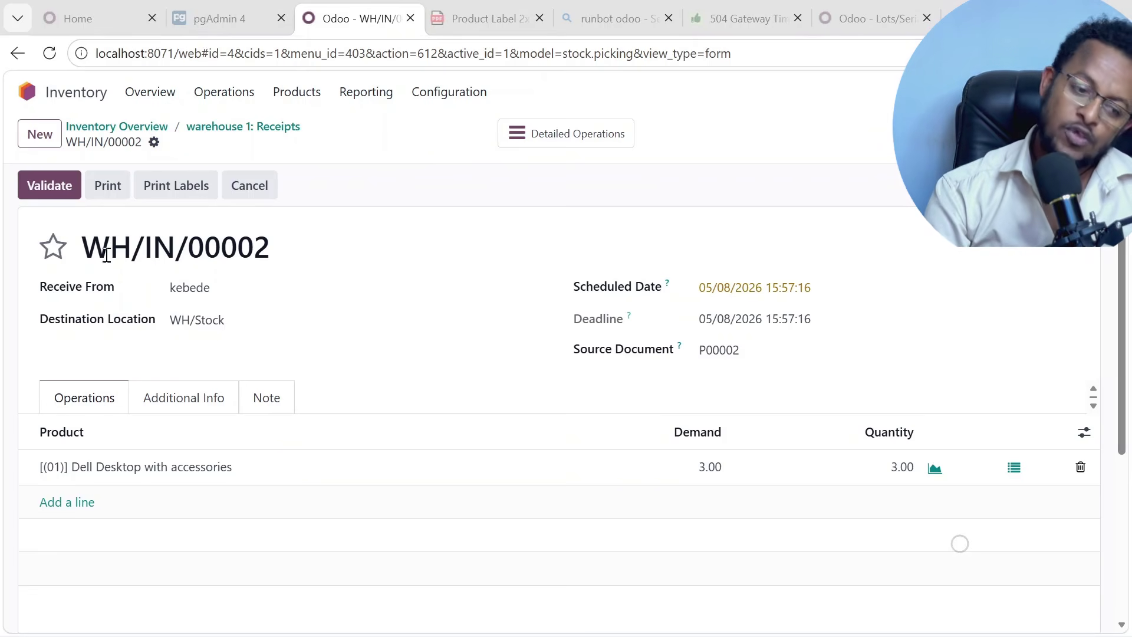
left_click(49, 184)
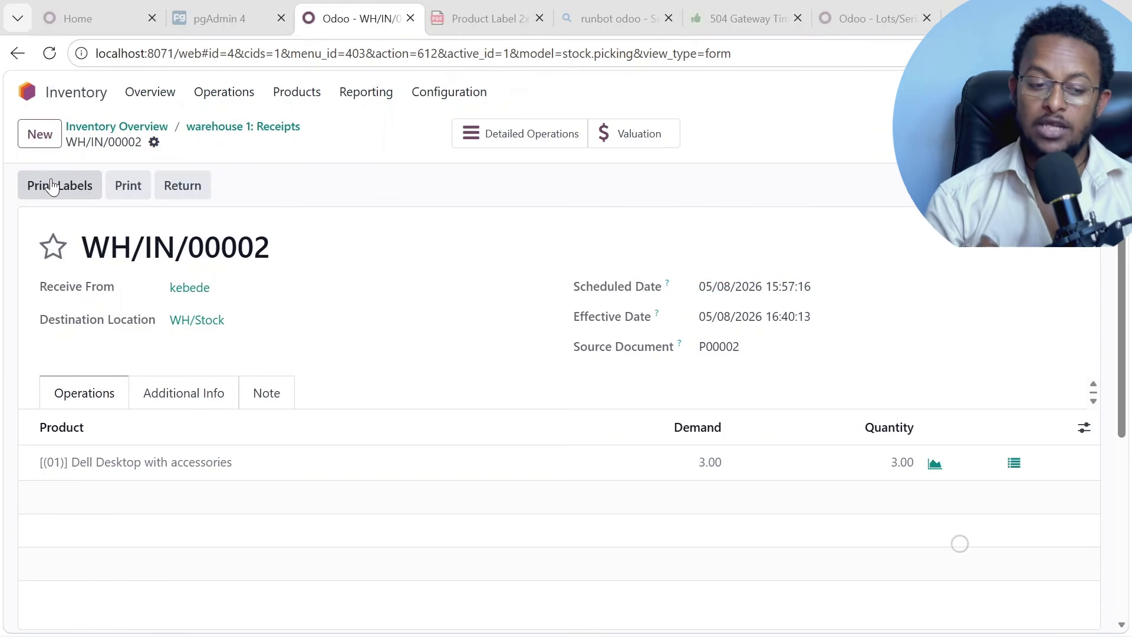
left_click_drag(85, 247, 282, 268)
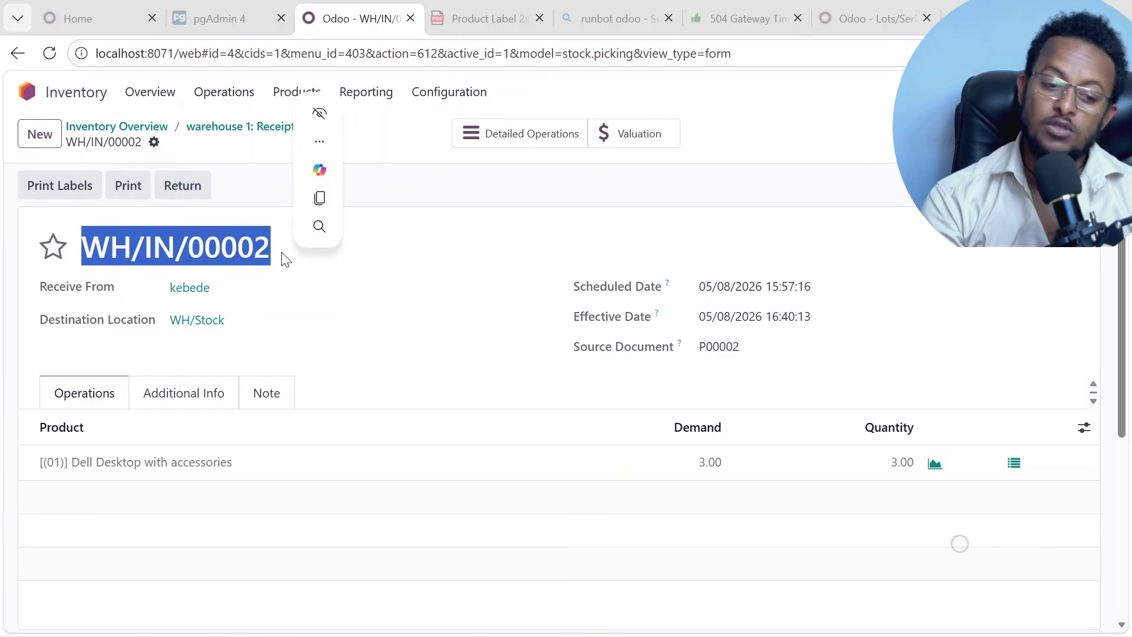
- Reopen the Dell Desktop purchase order in Purchase, check its received quantity, and open its linked receipt
left_click(28, 96)
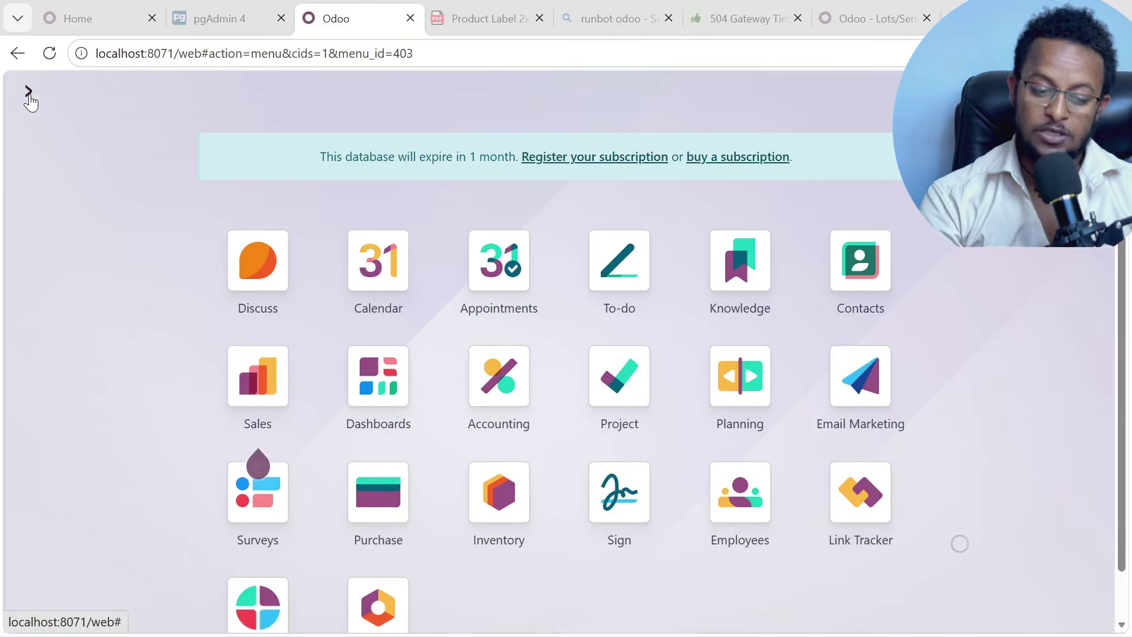
left_click(380, 465)
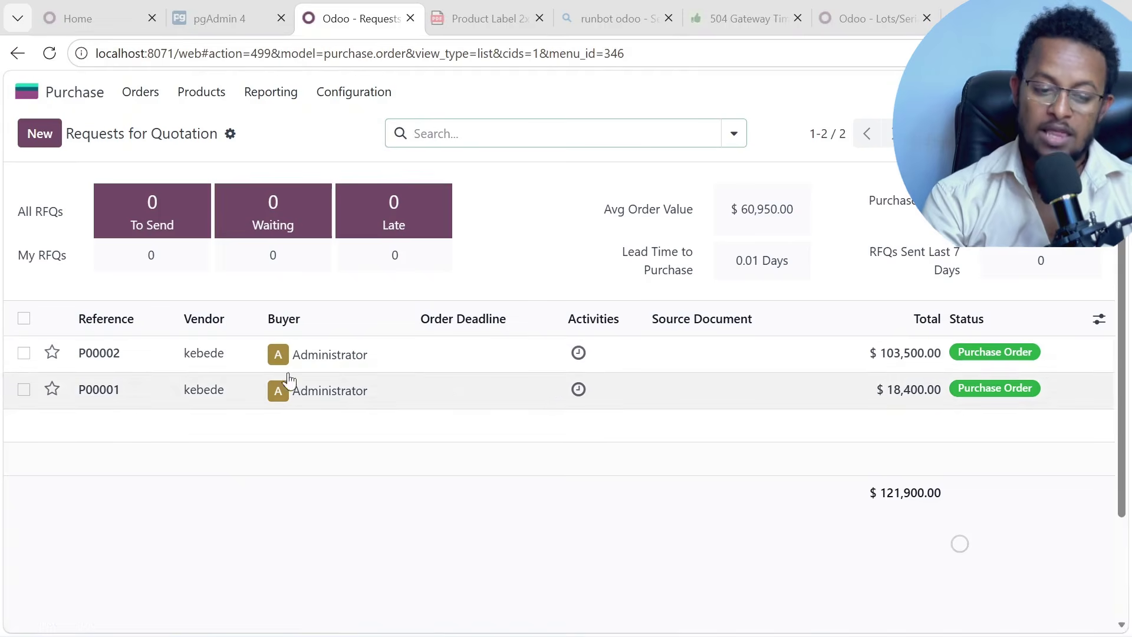
left_click(390, 360)
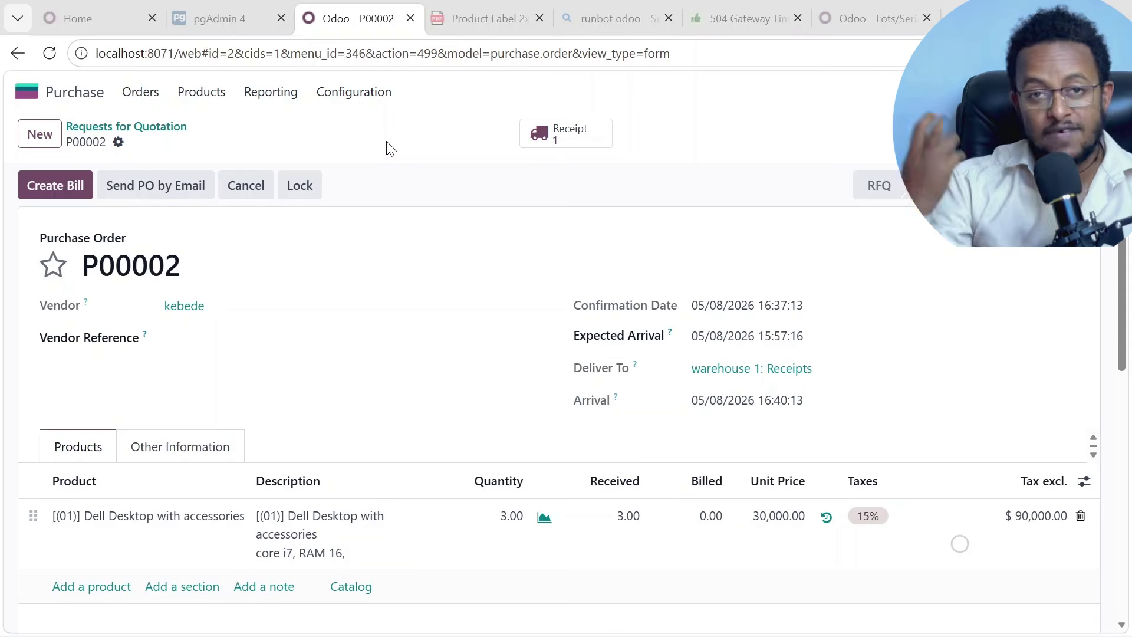
left_click(579, 152)
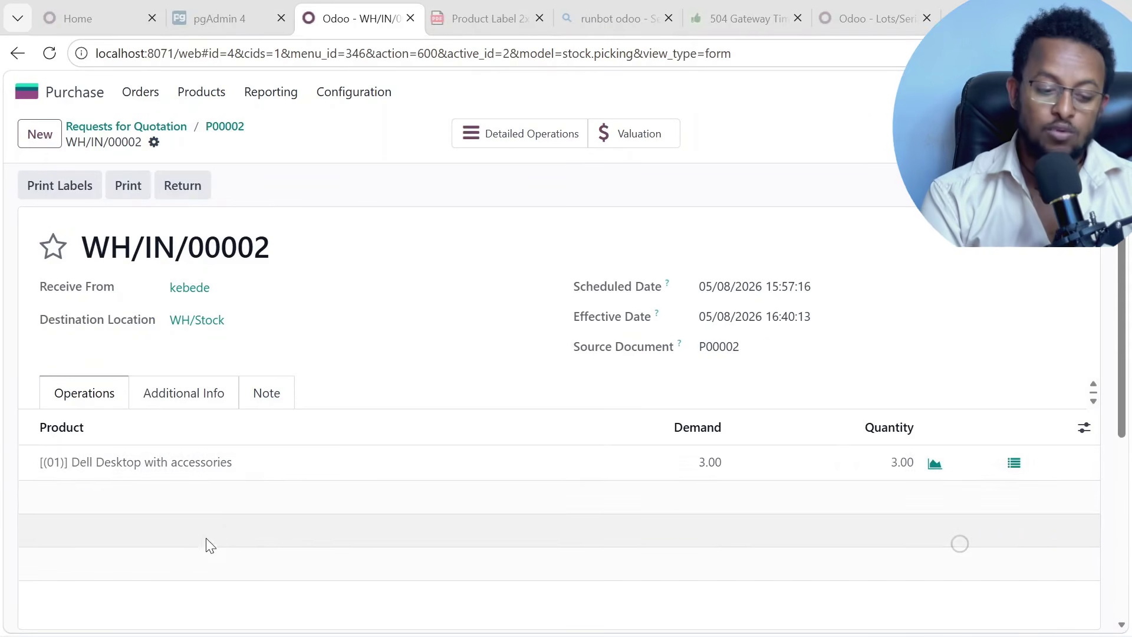
- Inspect the stock move of Dell Desktop with accessories on the receipt and review its product record
double_click(157, 462)
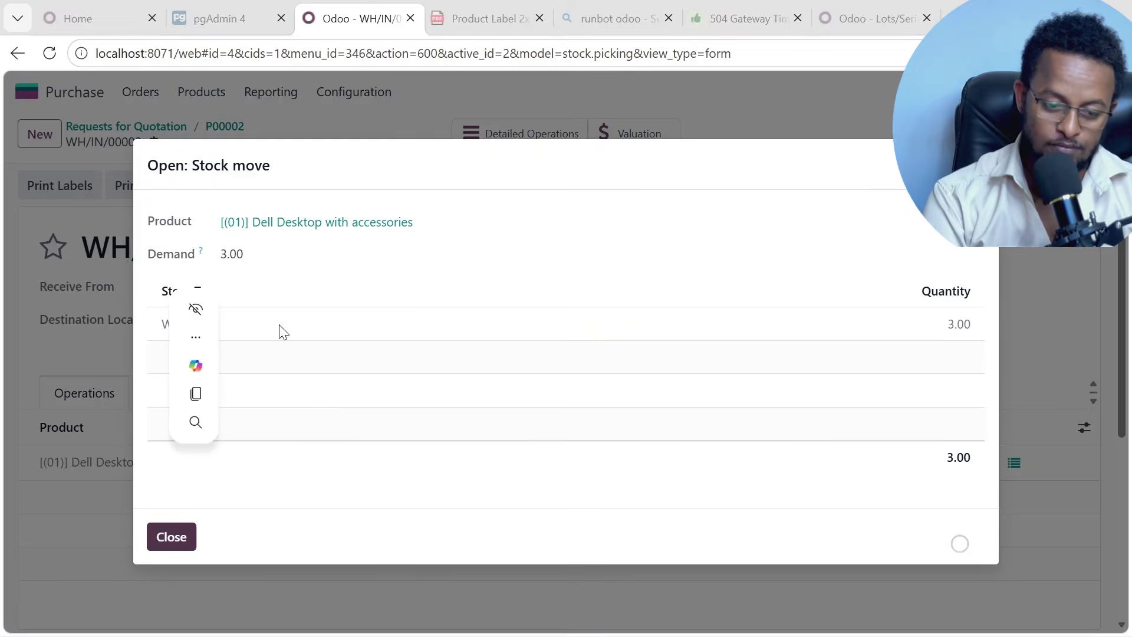
key("Escape")
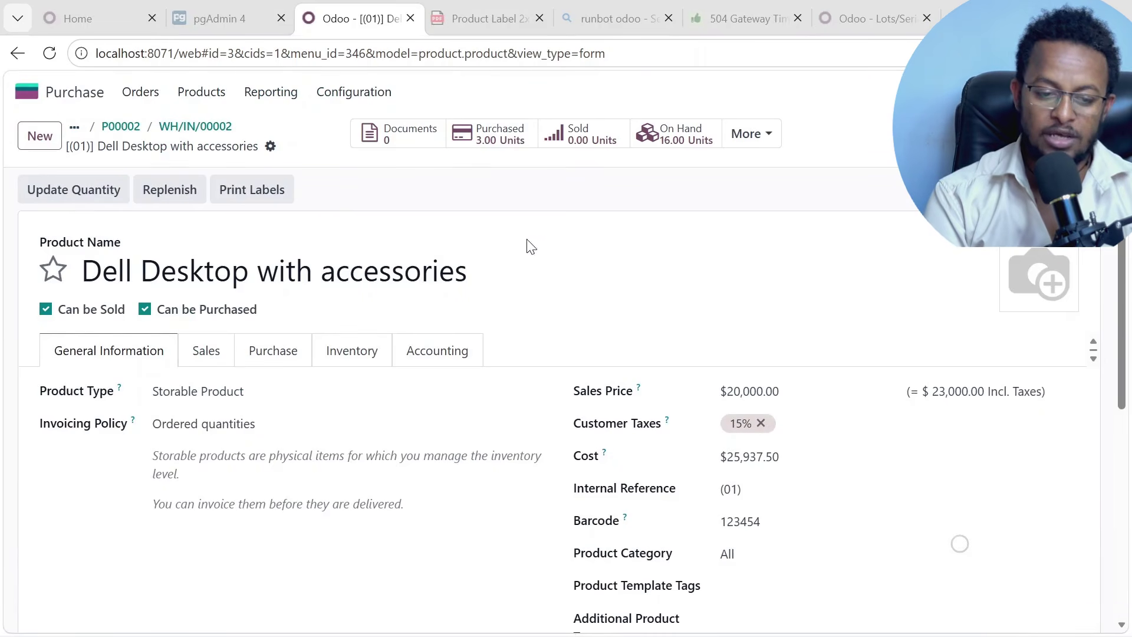
scroll(420, 288, "down", 2)
scroll(419, 288, "up", 2)
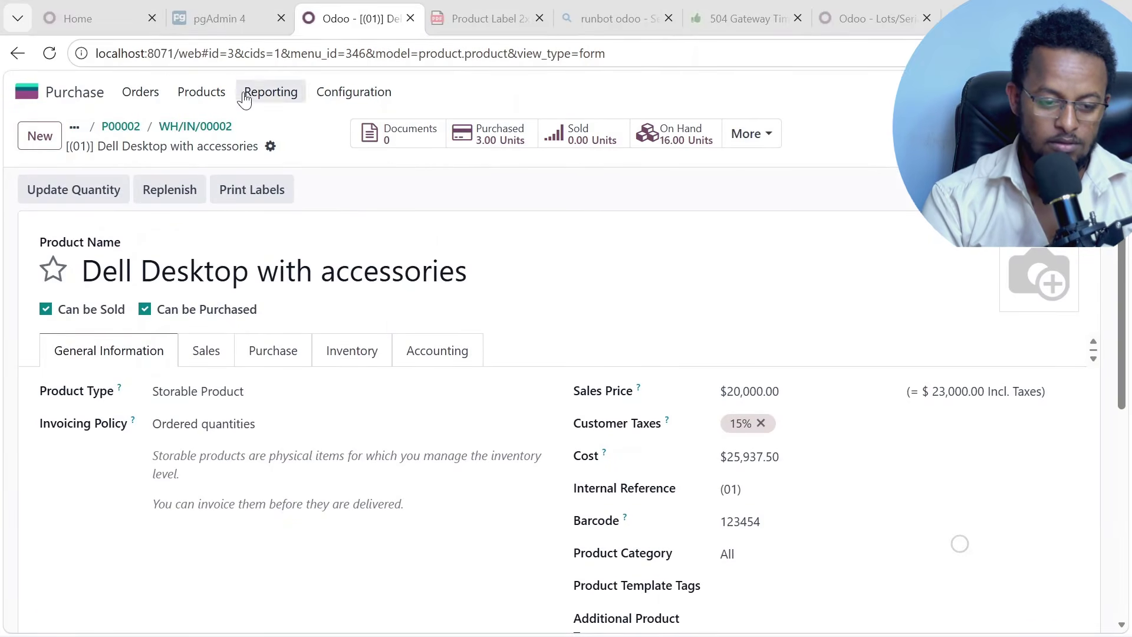
- Find Dell Desktop with accessories among the purchasable products and check its on-hand quantity per location
left_click(201, 91)
left_click(211, 124)
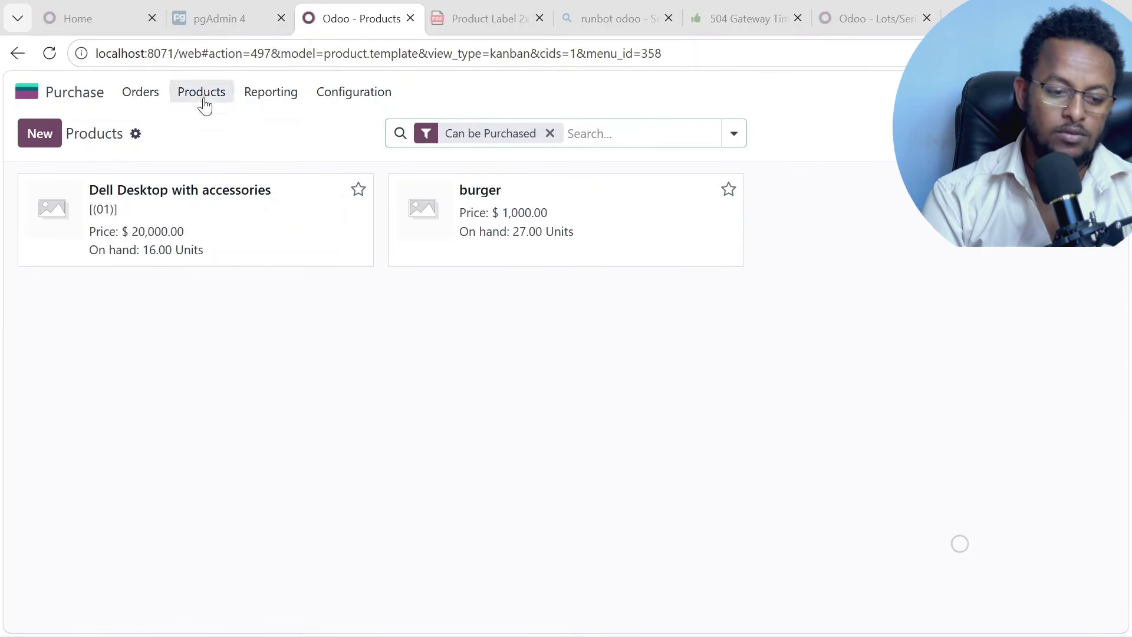
left_click(234, 231)
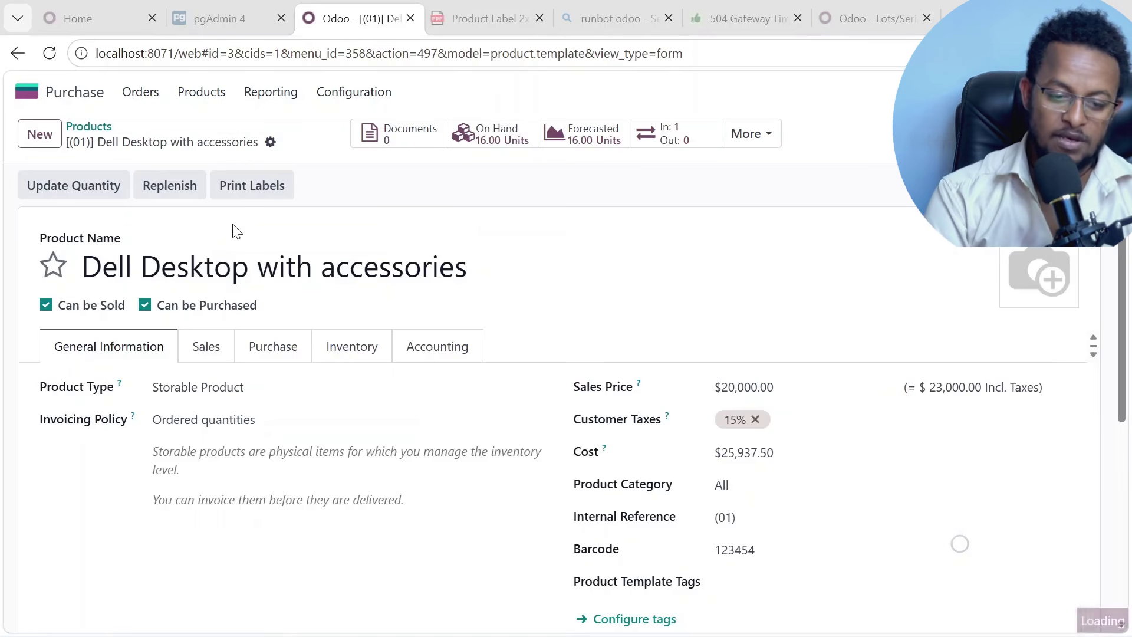
left_click(491, 142)
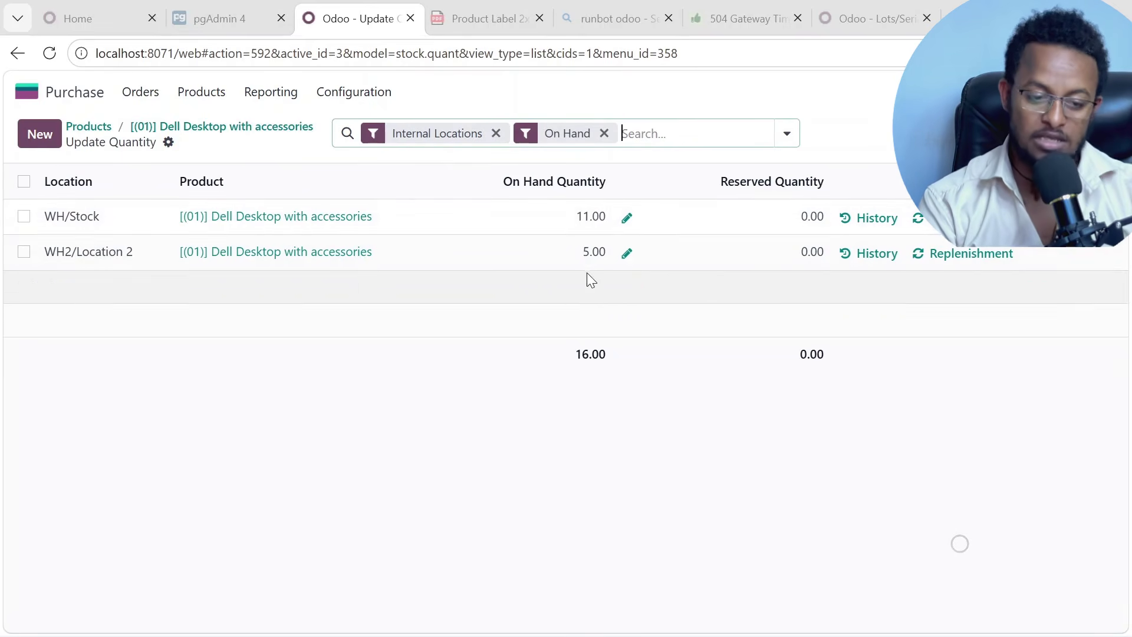
left_click(295, 128)
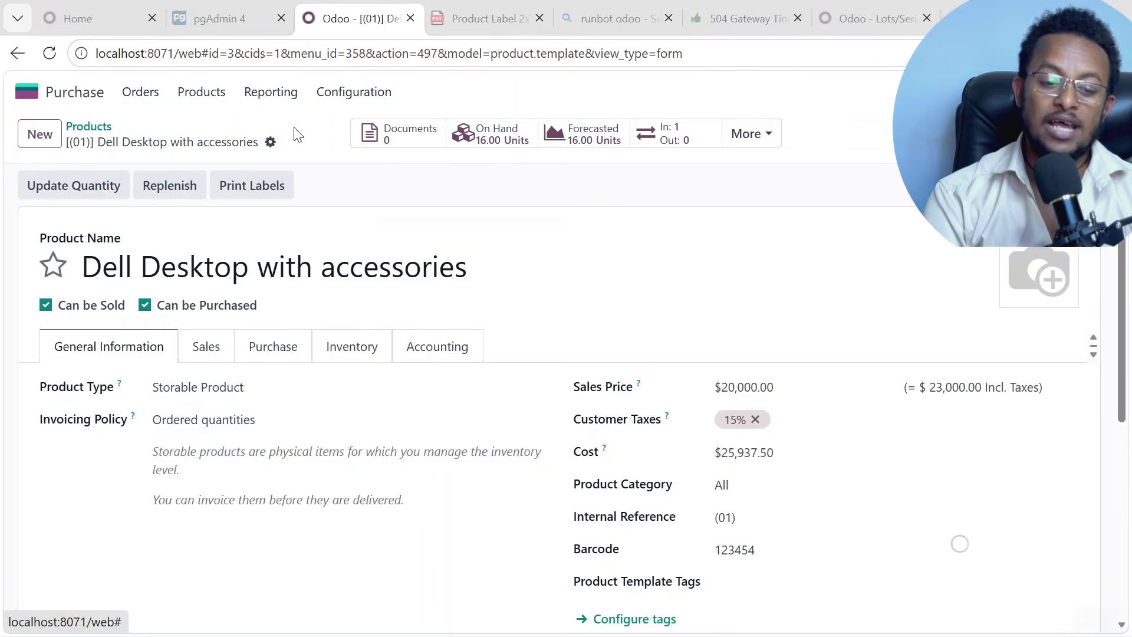
- Open the purchase order that is waiting for bills, create its vendor bill, and review the draft
left_click(127, 99)
left_click(152, 154)
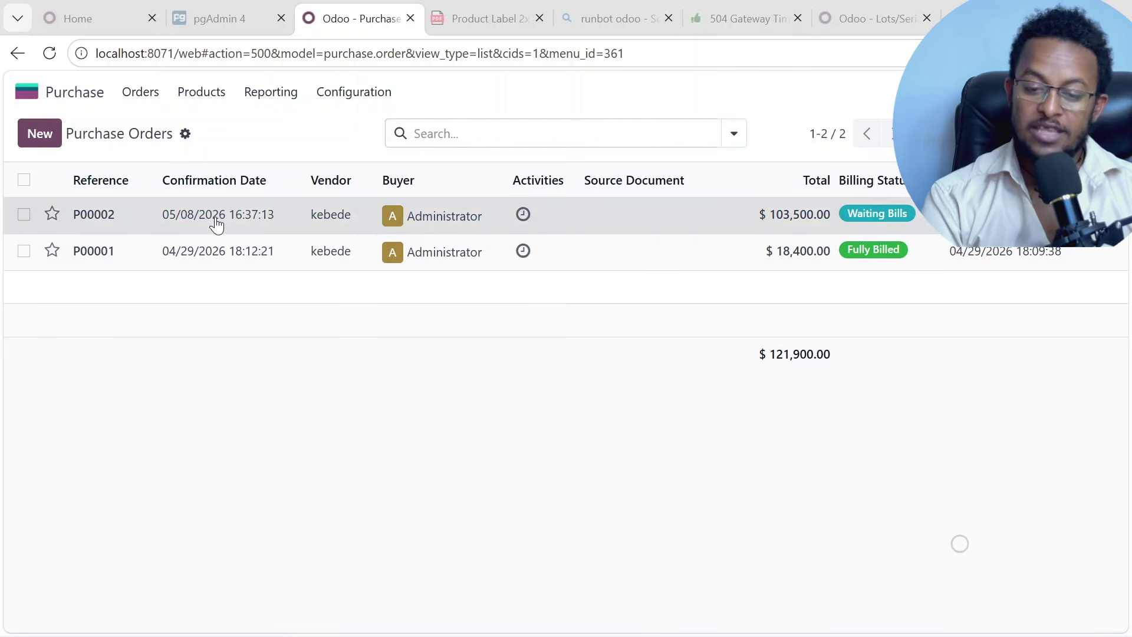
left_click(844, 214)
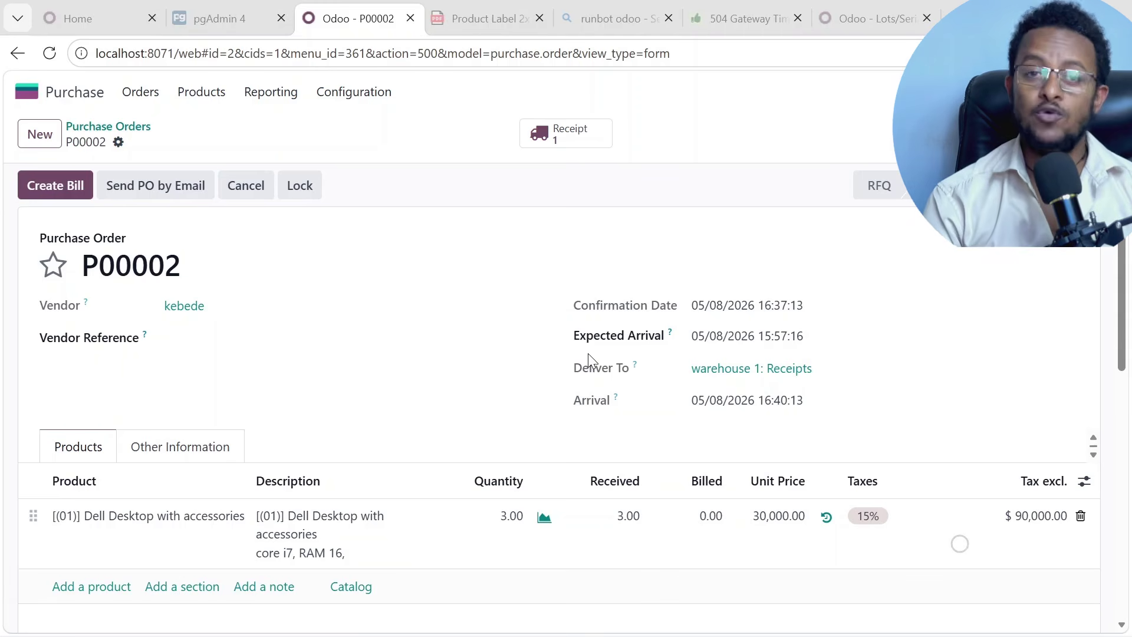
left_click(48, 196)
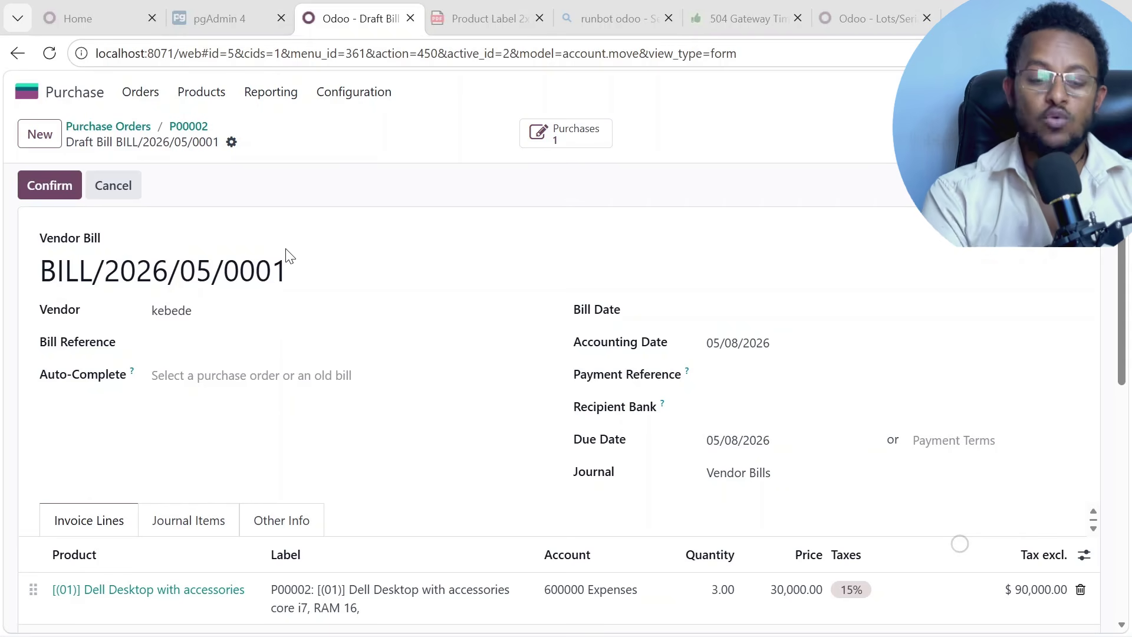
scroll(287, 255, "down", 2)
scroll(265, 354, "up", 2)
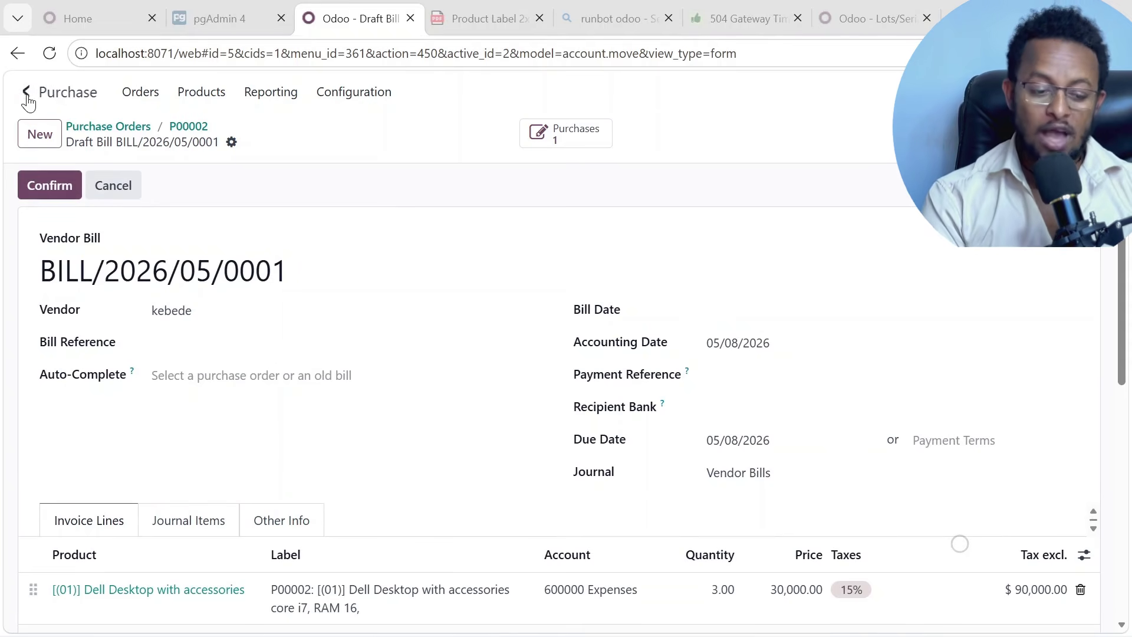
- Switch to Accounting, open the new draft Dell Desktop bill from the vendor bills, and review its invoice lines
left_click(27, 92)
type("acc")
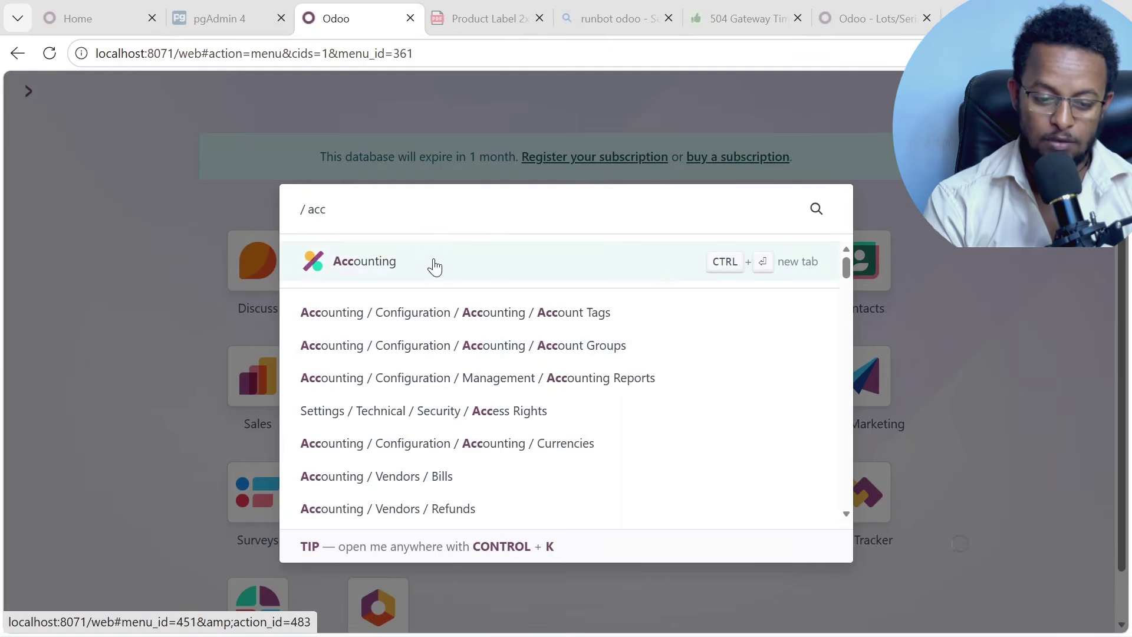
left_click(435, 266)
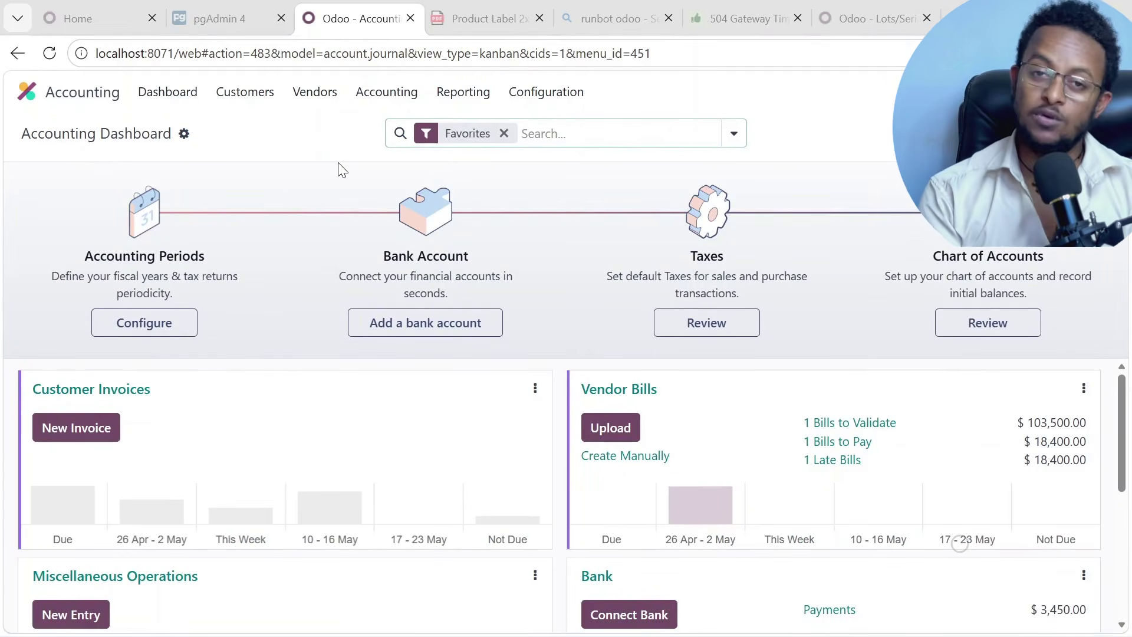
left_click(312, 99)
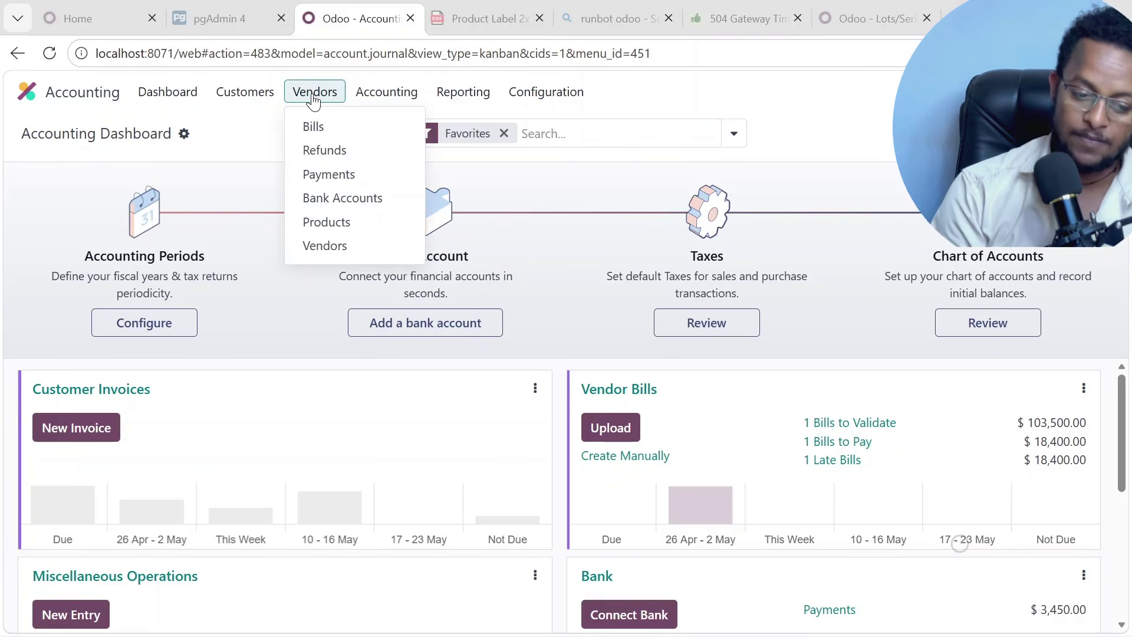
left_click(325, 130)
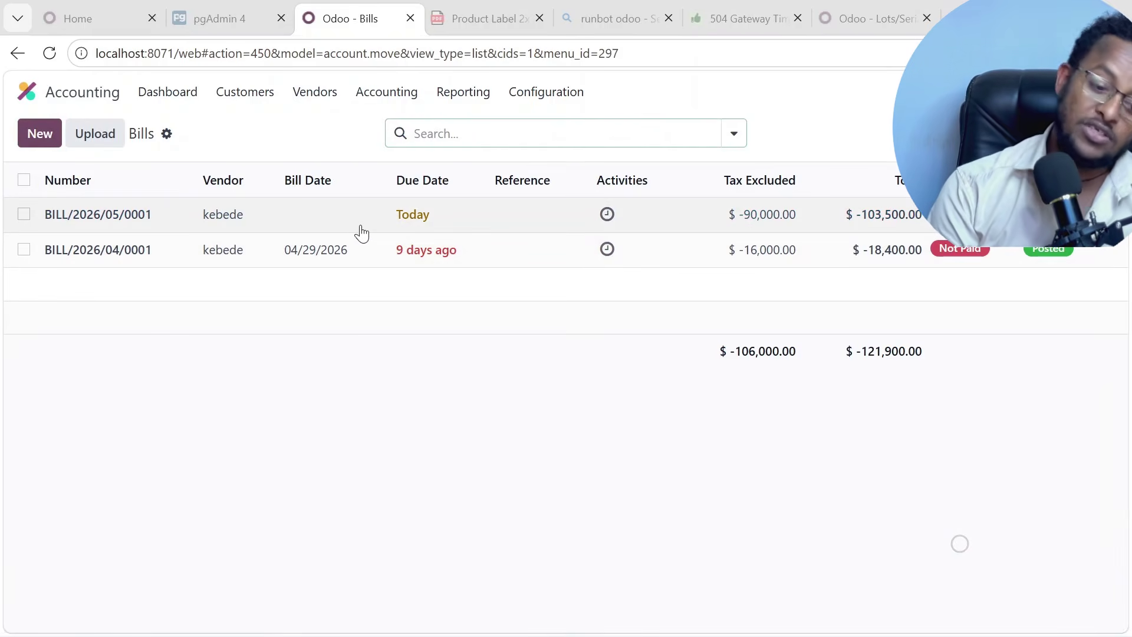
left_click(322, 230)
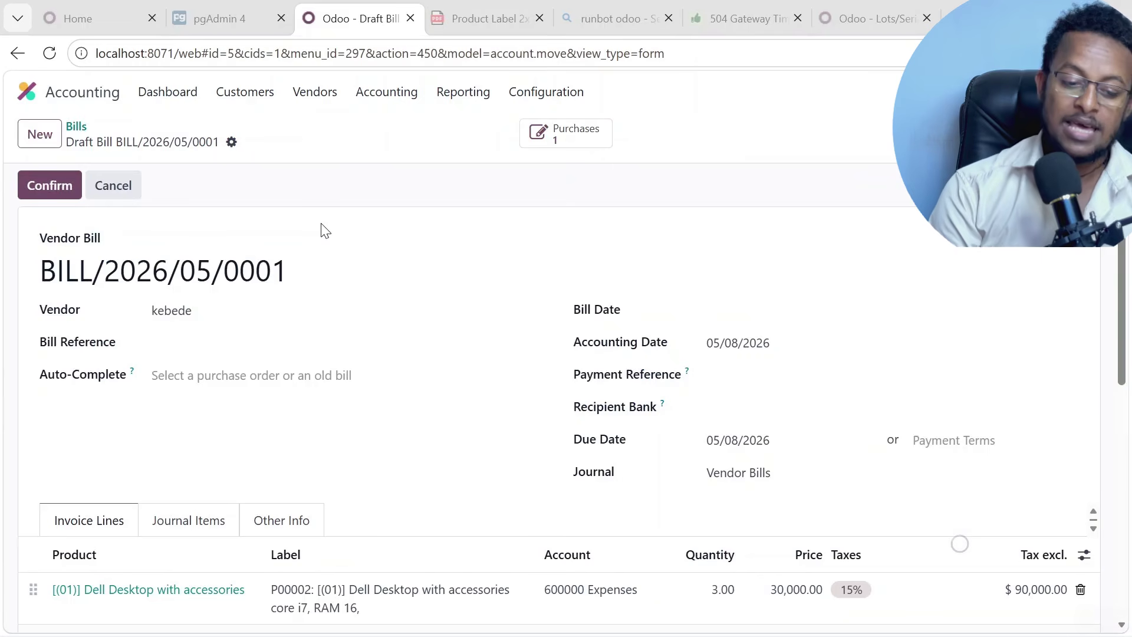
scroll(324, 231, "down", 3)
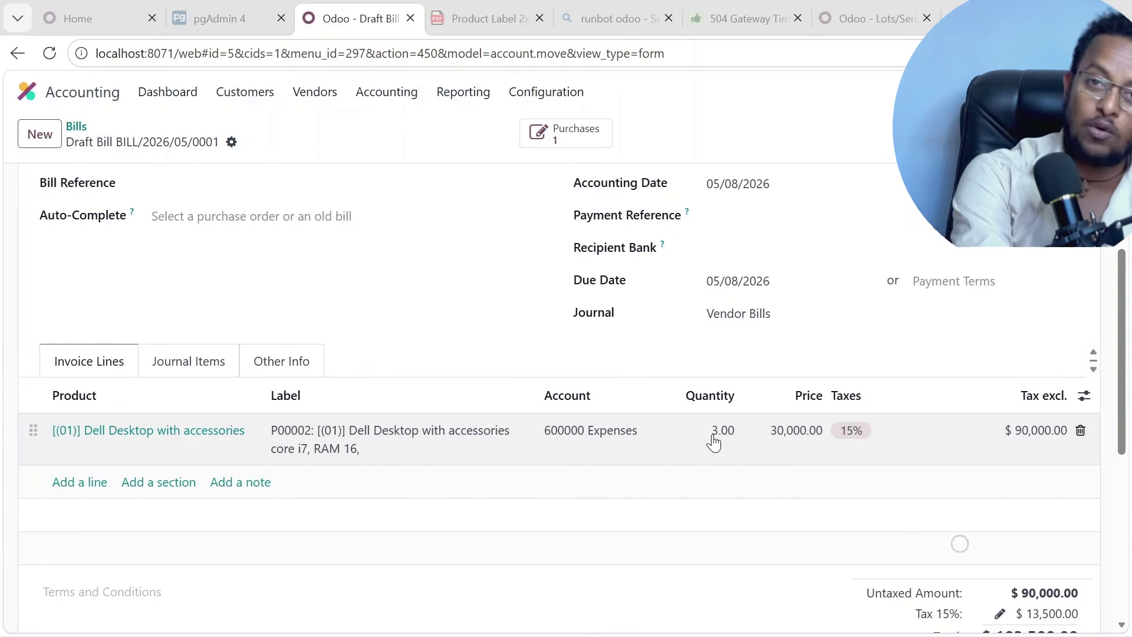
- Review the untaxed amount, tax and total of the draft vendor bill
scroll(823, 433, "down", 3)
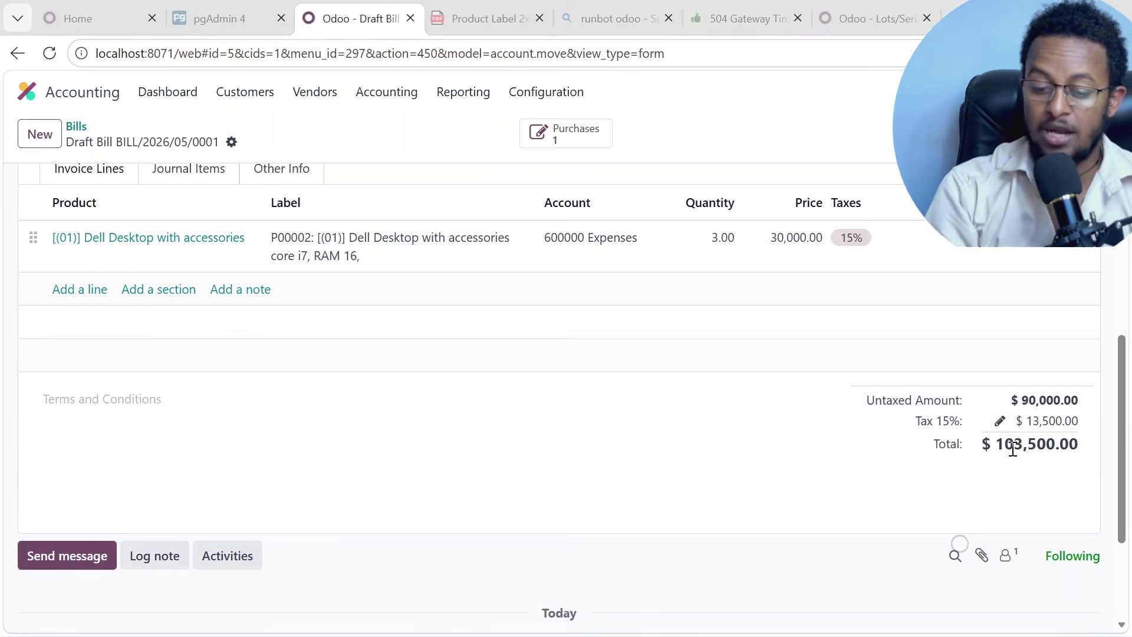
scroll(1012, 449, "up", 1)
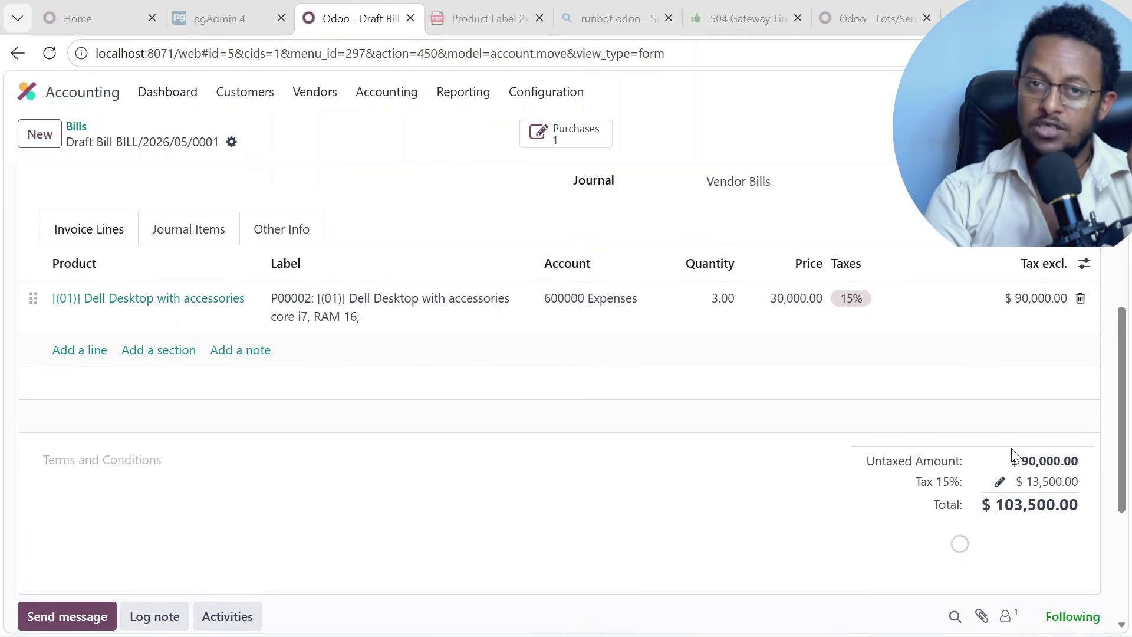
scroll(1012, 454, "up", 5)
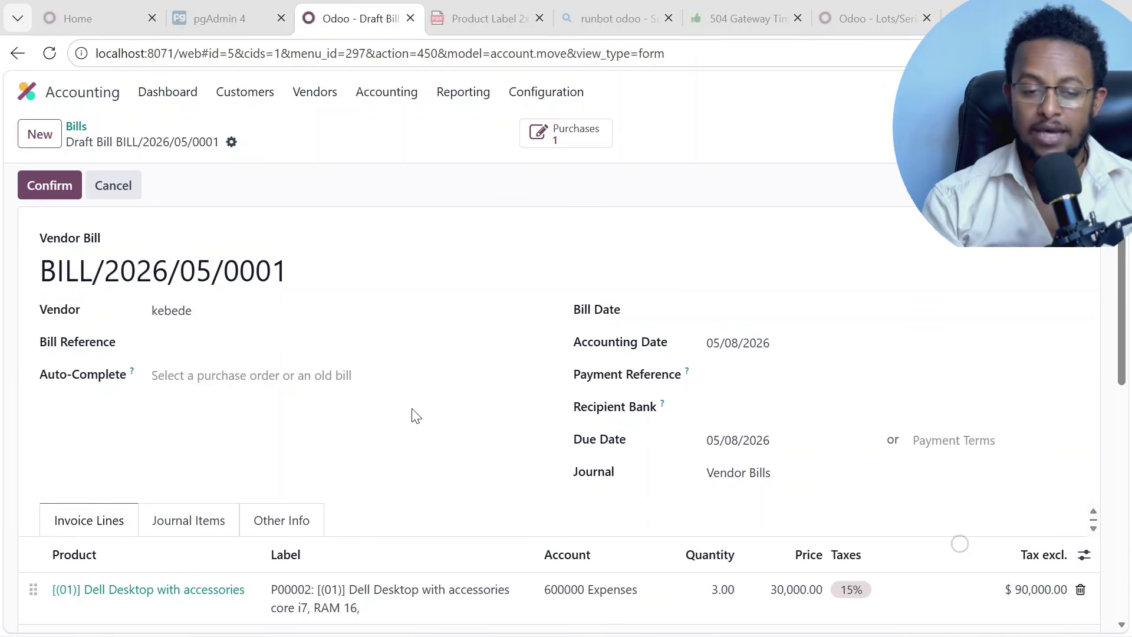
- Open the purchase order linked to the bill, then its receipt, and examine the receipt's operations and activity log
left_click(575, 144)
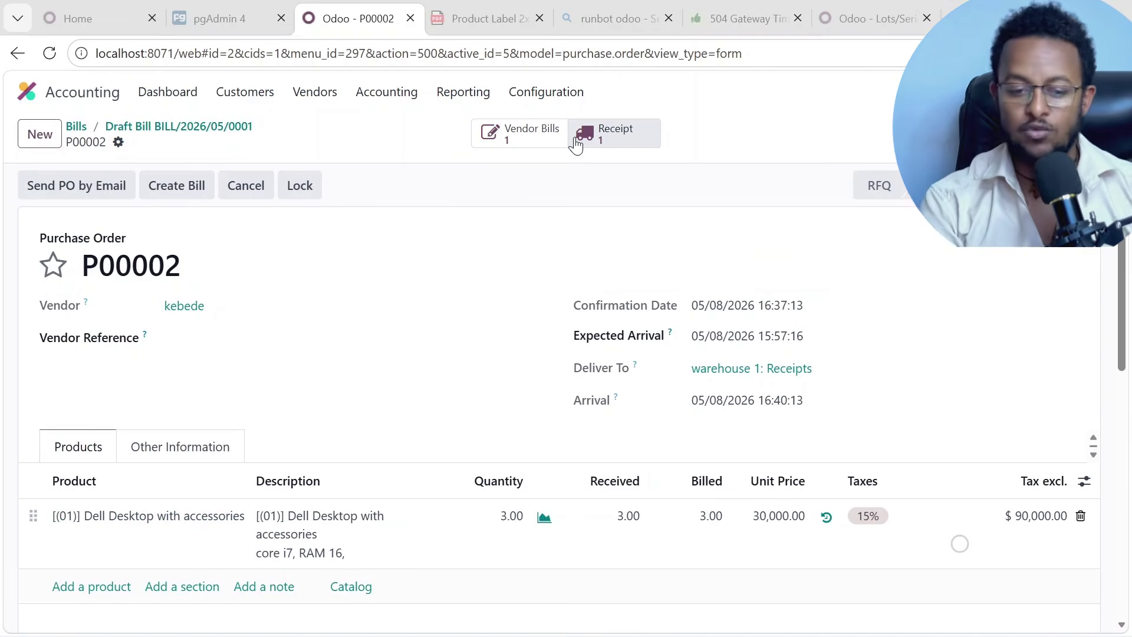
left_click(635, 140)
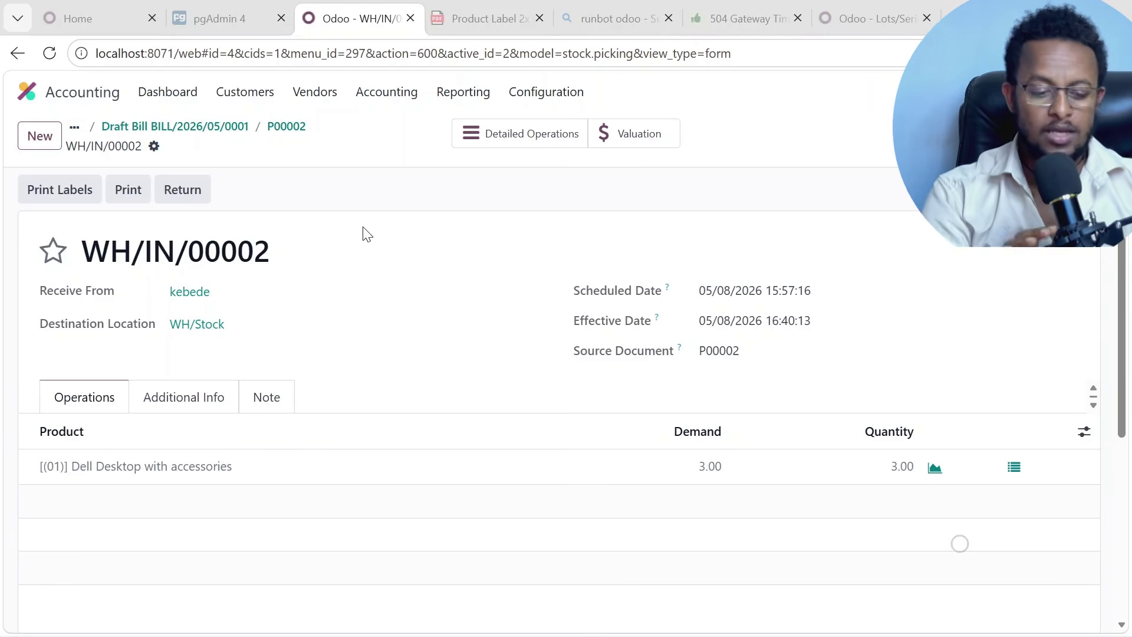
scroll(372, 371, "down", 5)
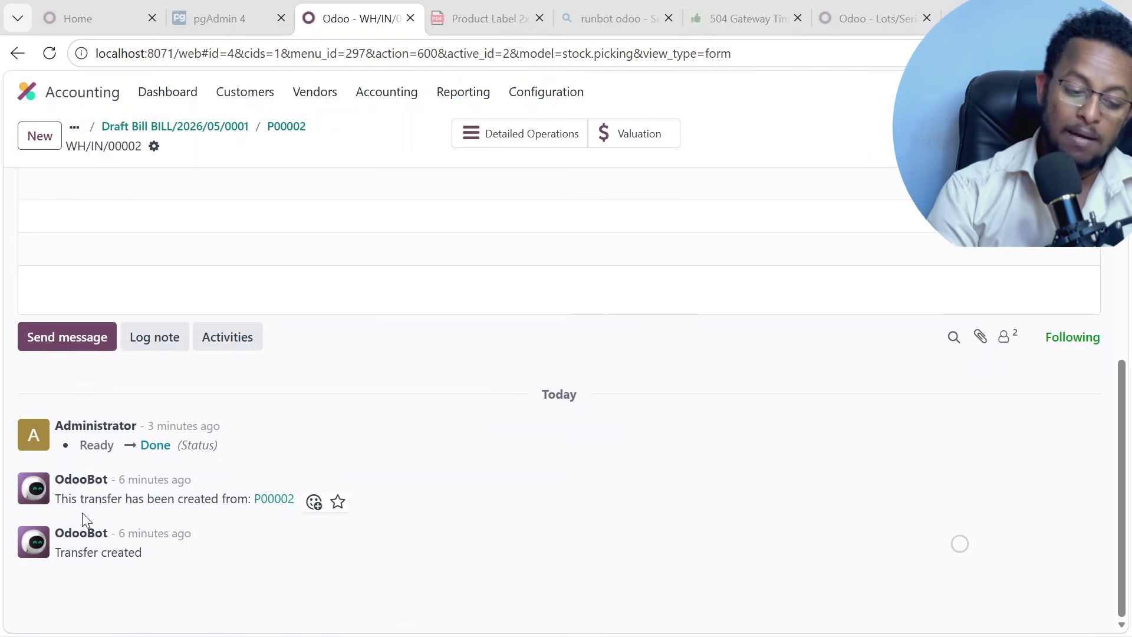
scroll(404, 461, "up", 5)
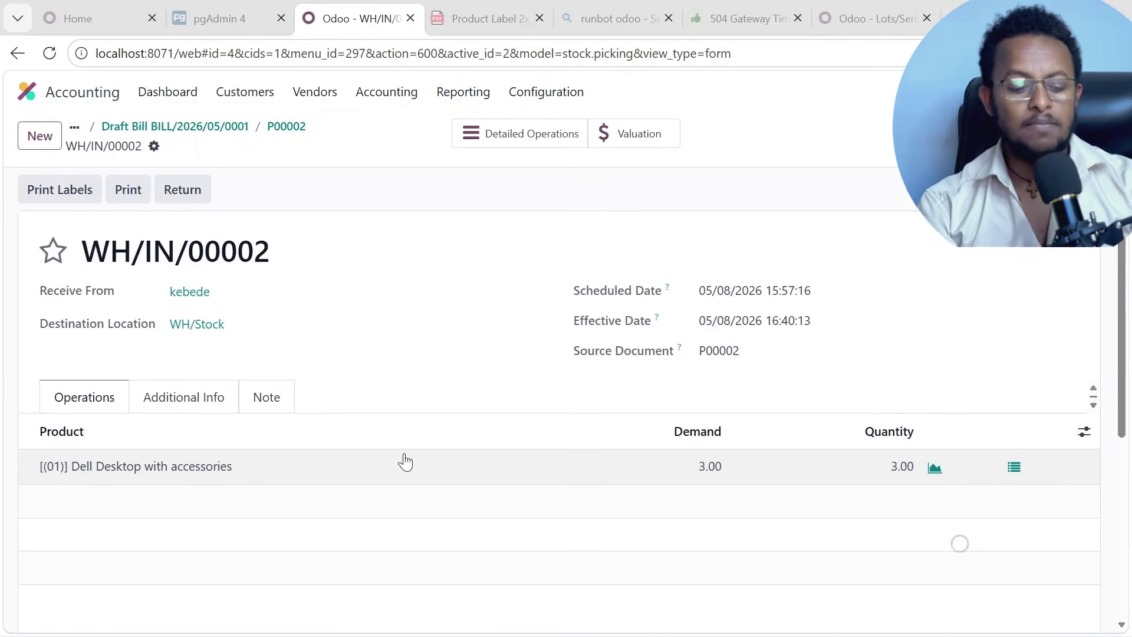
scroll(405, 460, "down", 5)
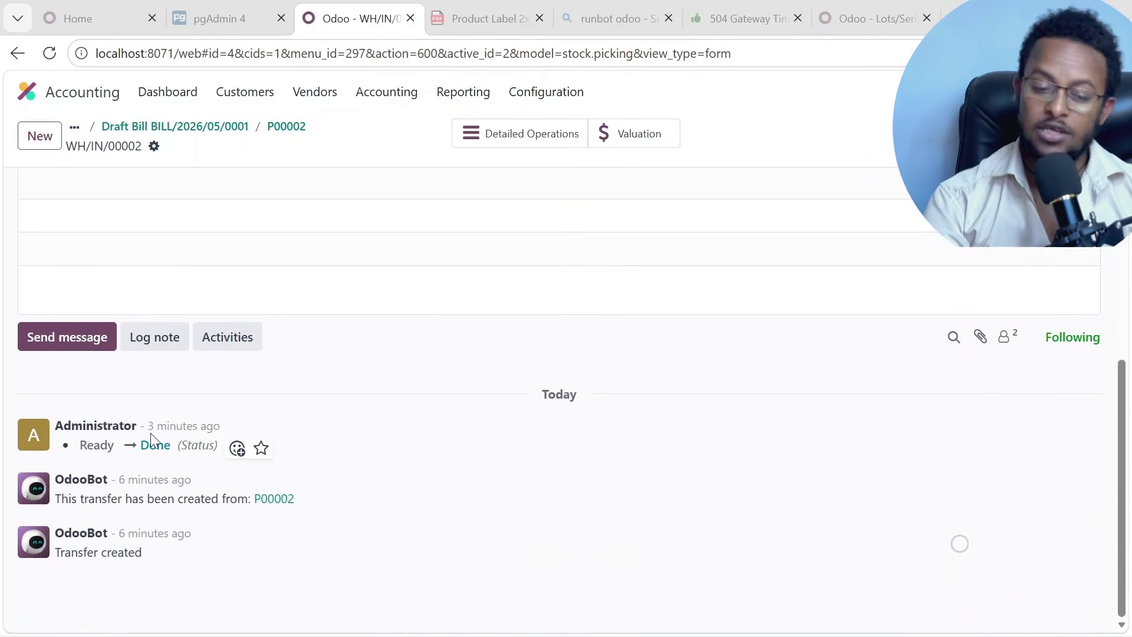
scroll(513, 450, "up", 5)
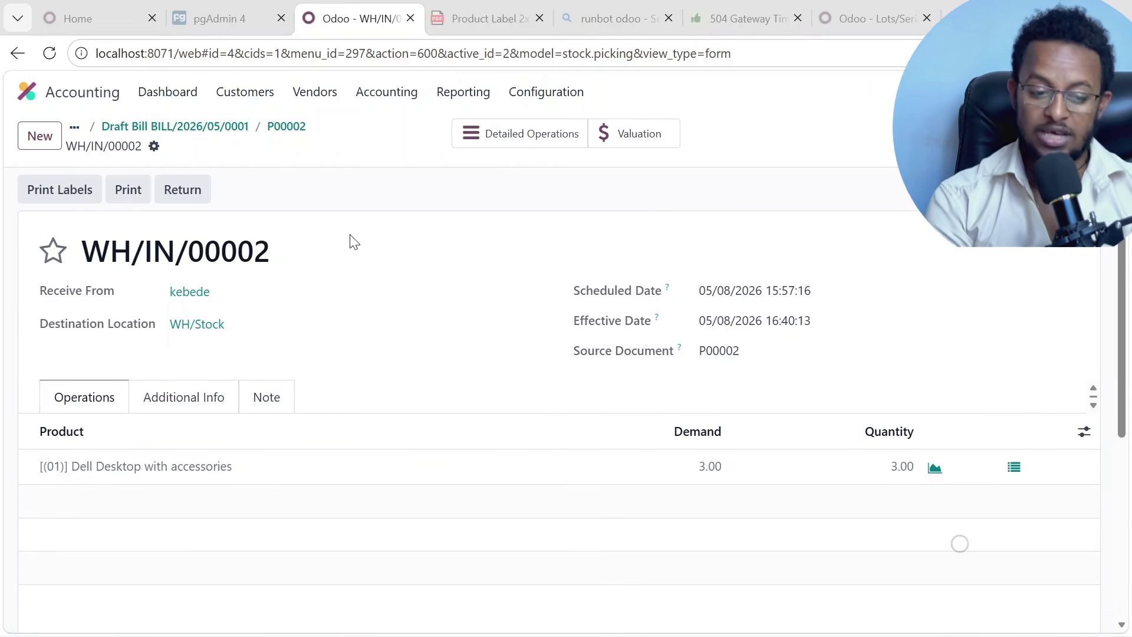
- Return through the purchase order to the draft bill and check the account assigned to the Dell Desktop invoice line
left_click(286, 127)
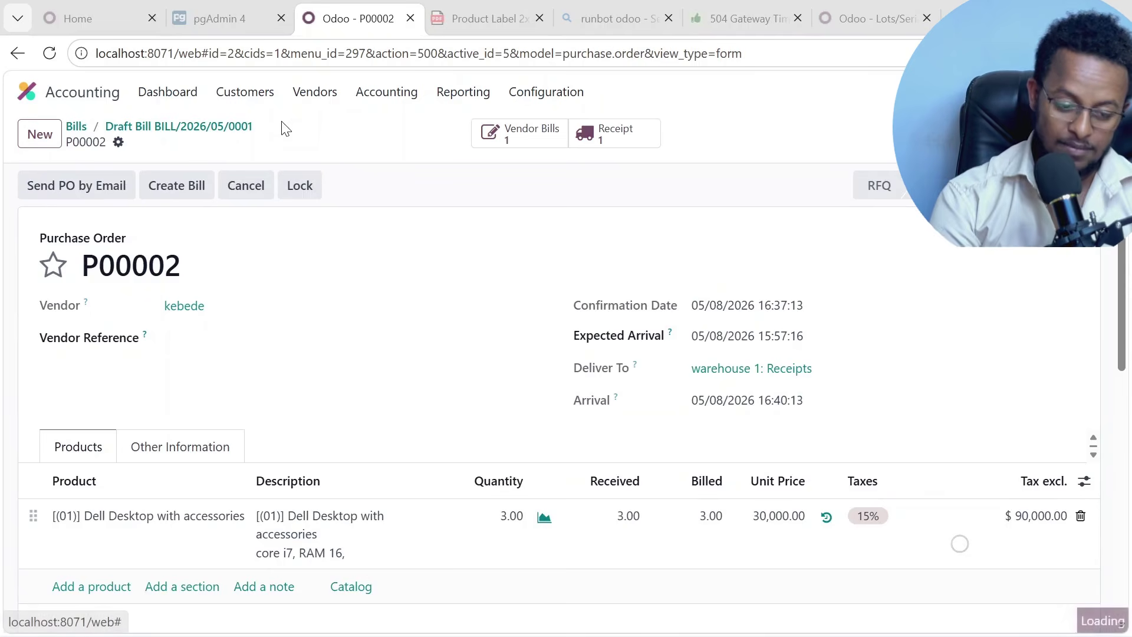
left_click(235, 127)
scroll(290, 214, "down", 2)
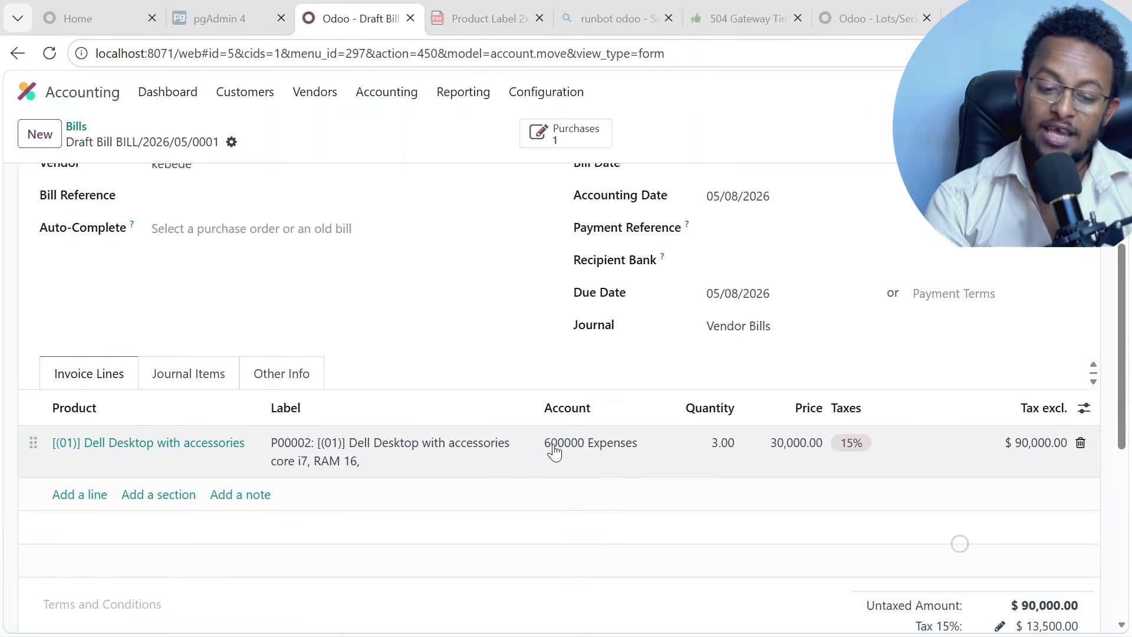
left_click(555, 460)
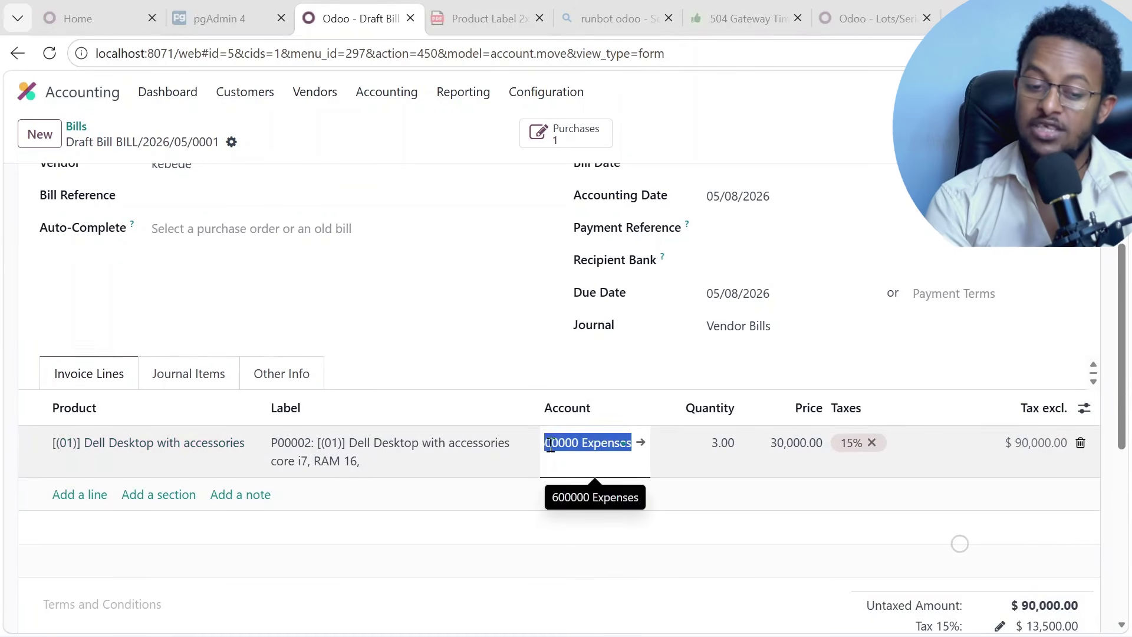
left_click(416, 147)
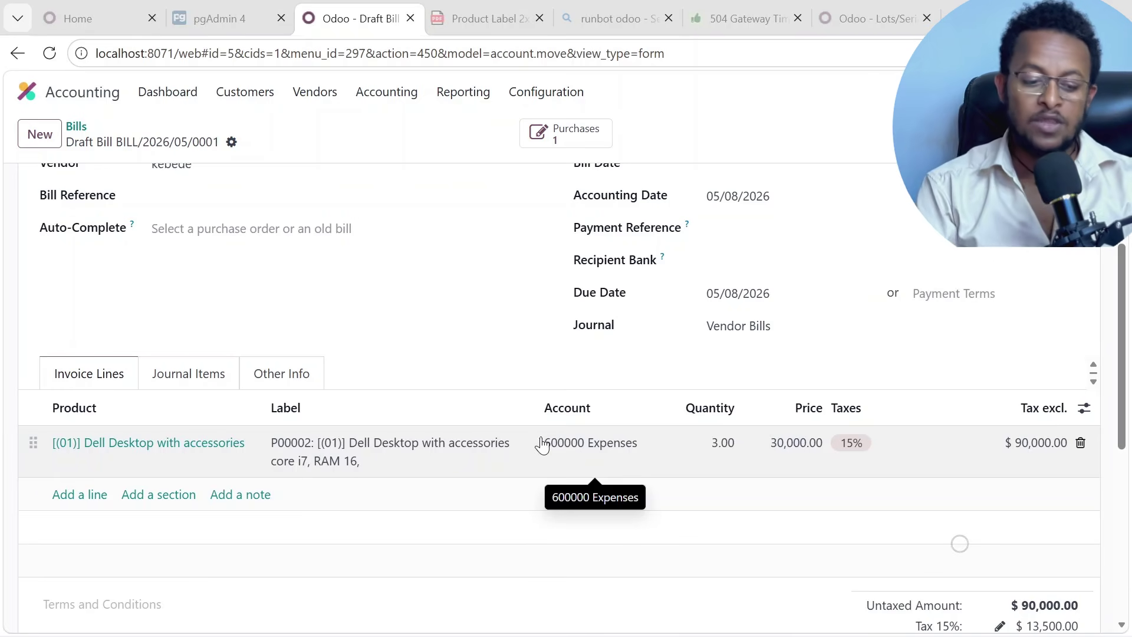
- Examine the draft bill's journal items, checking the debit and credit entries and the account on the Dell Desktop line
left_click(175, 383)
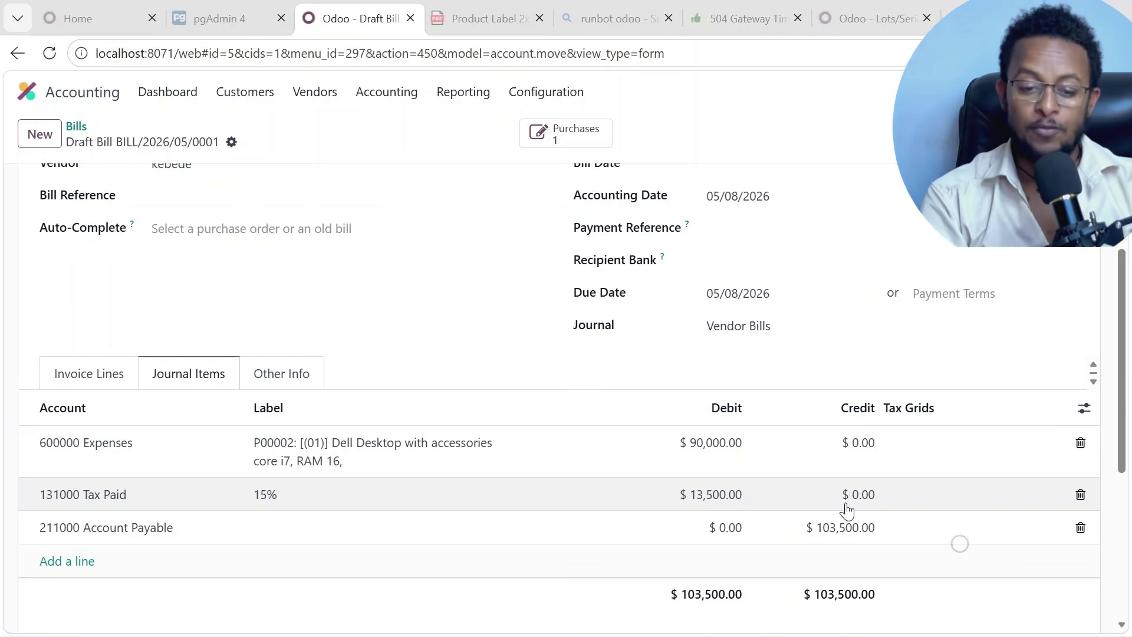
scroll(847, 510, "up", 3)
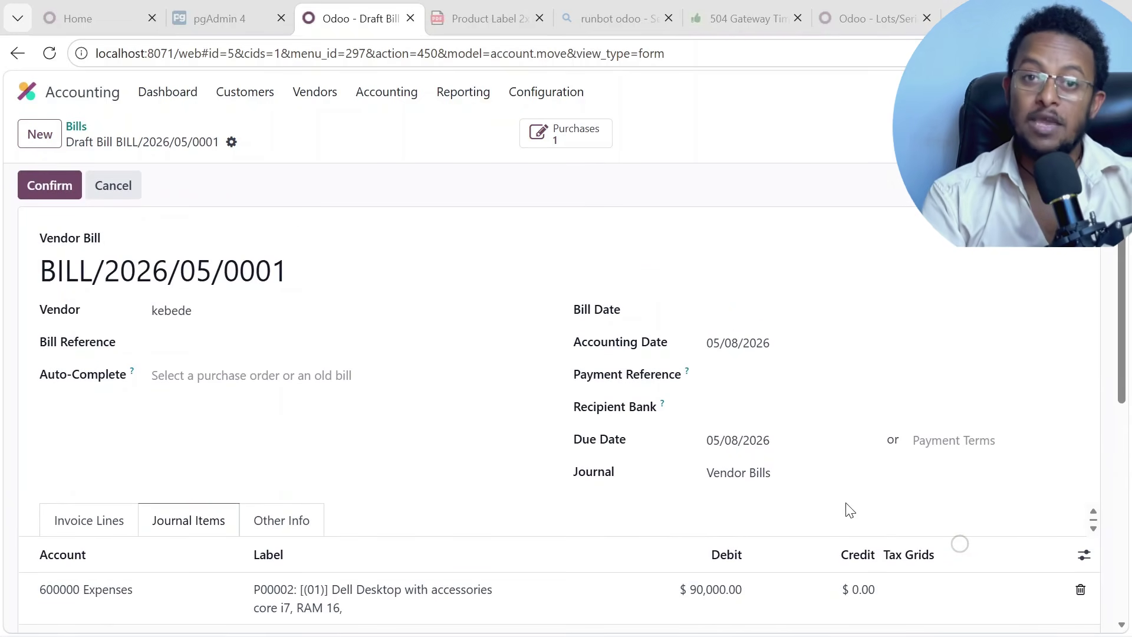
scroll(847, 510, "down", 2)
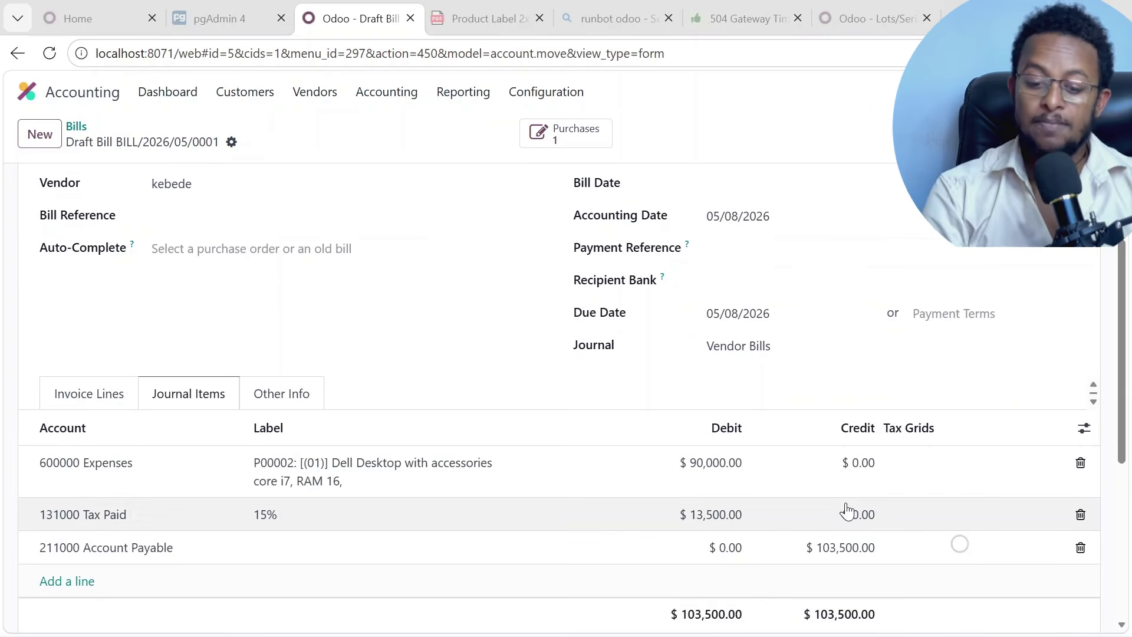
scroll(847, 510, "down", 2)
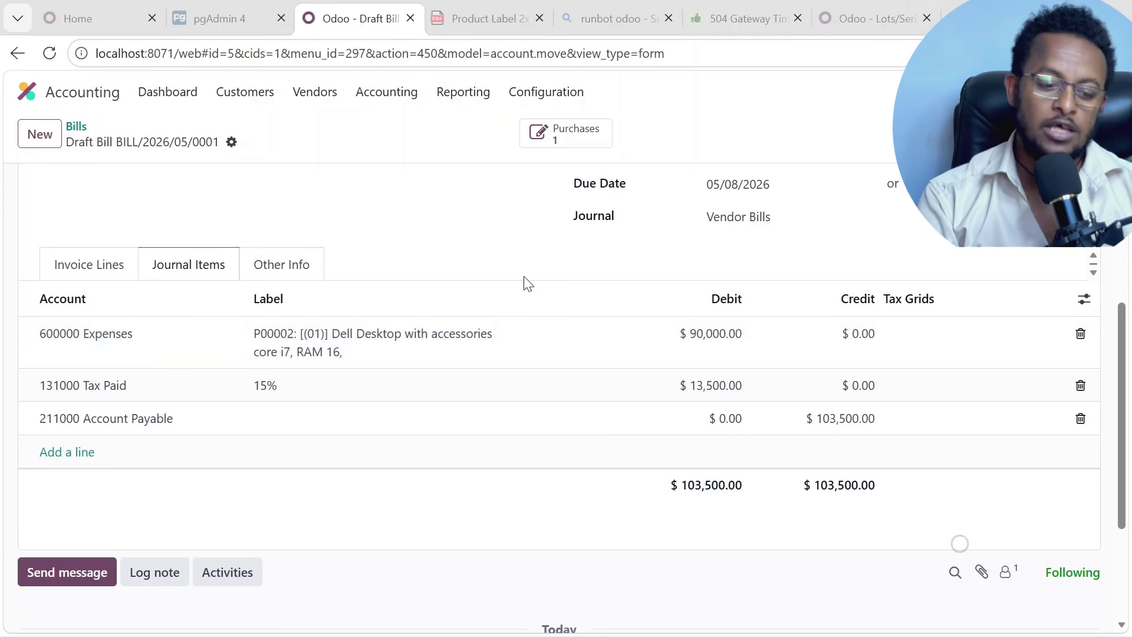
scroll(524, 279, "up", 5)
scroll(346, 384, "down", 4)
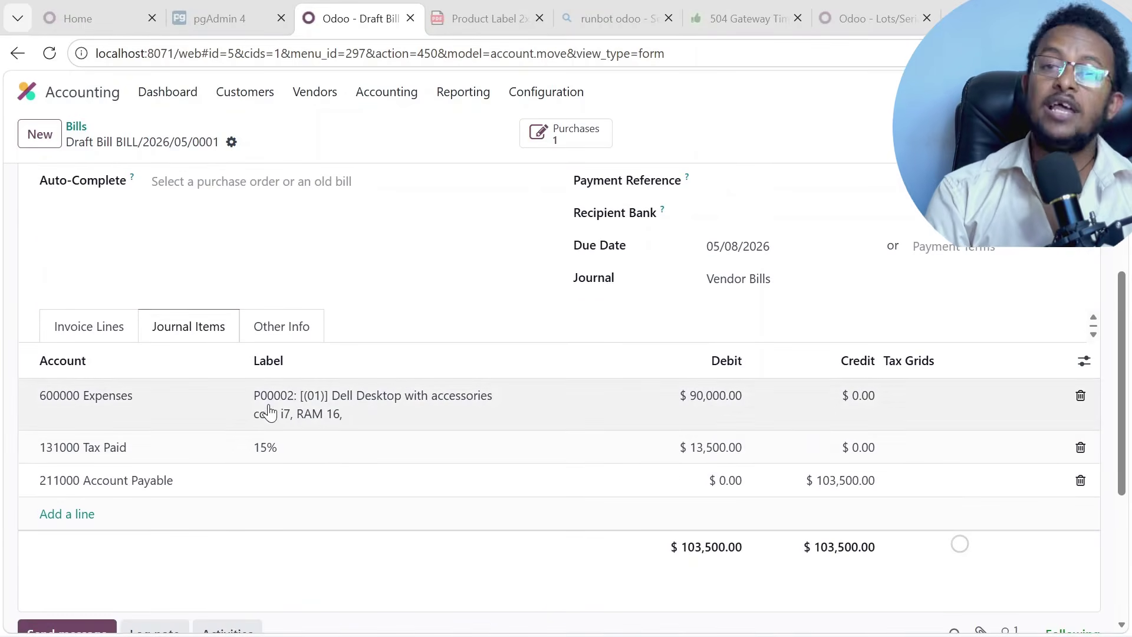
left_click(54, 403)
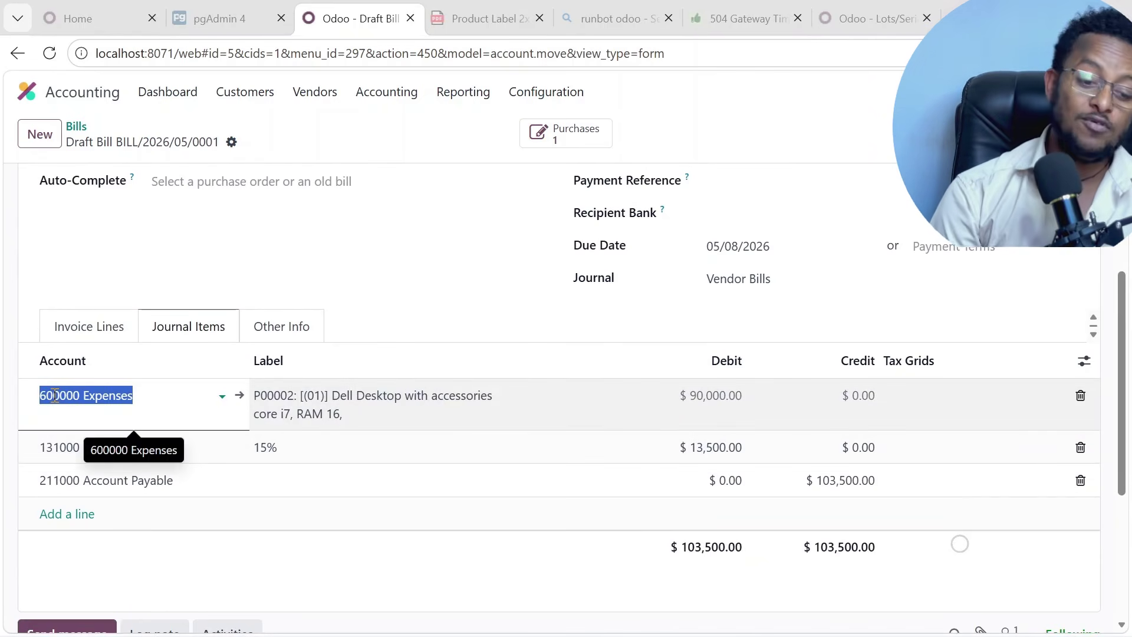
left_click(409, 131)
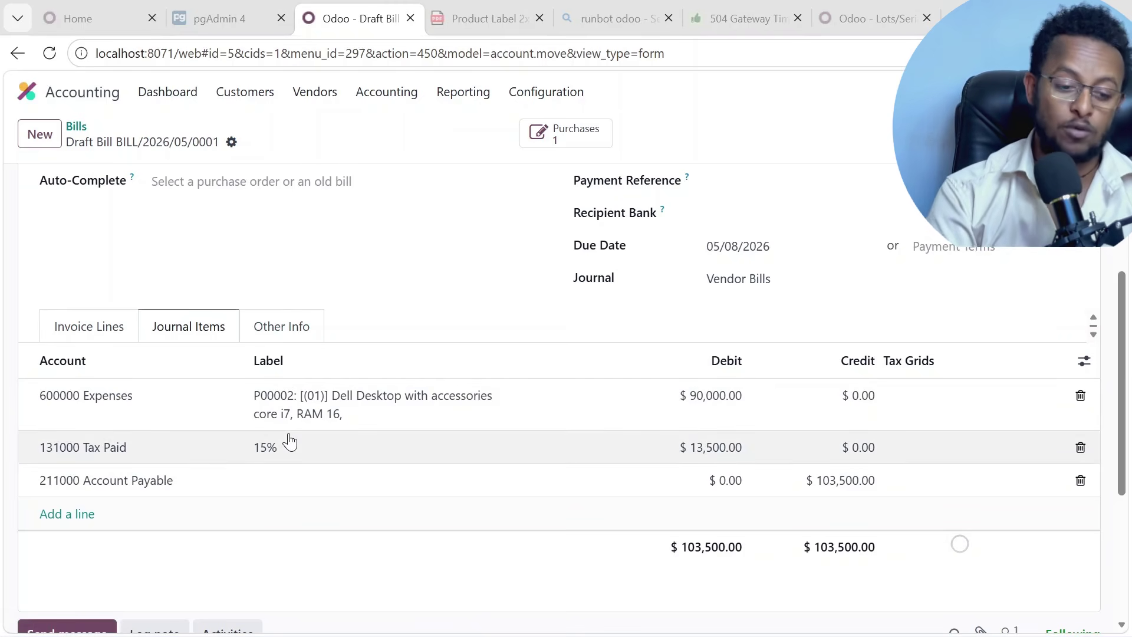
scroll(288, 441, "up", 3)
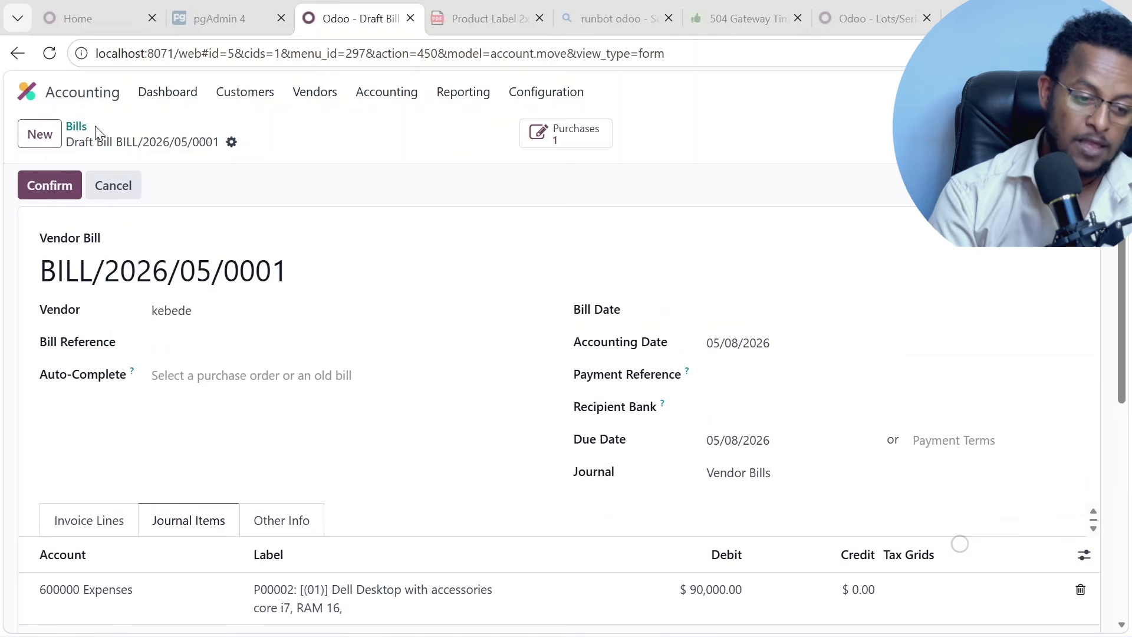
- Duplicate the bill's browser tab and open the Dell Desktop with accessories product from Inventory in the copy
right_click(333, 20)
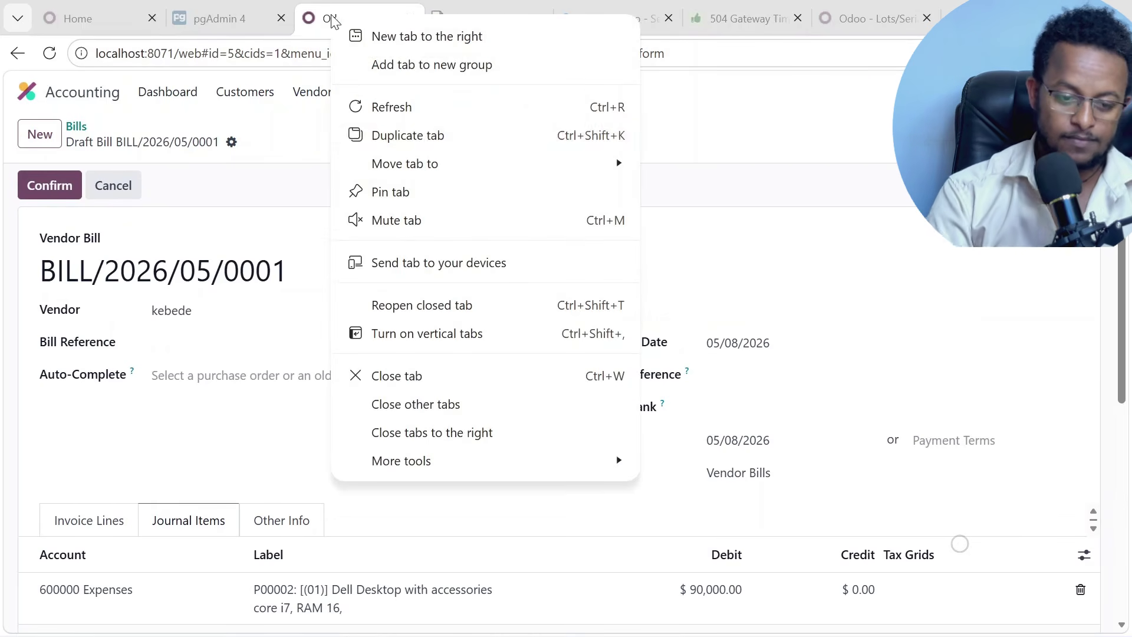
left_click(406, 137)
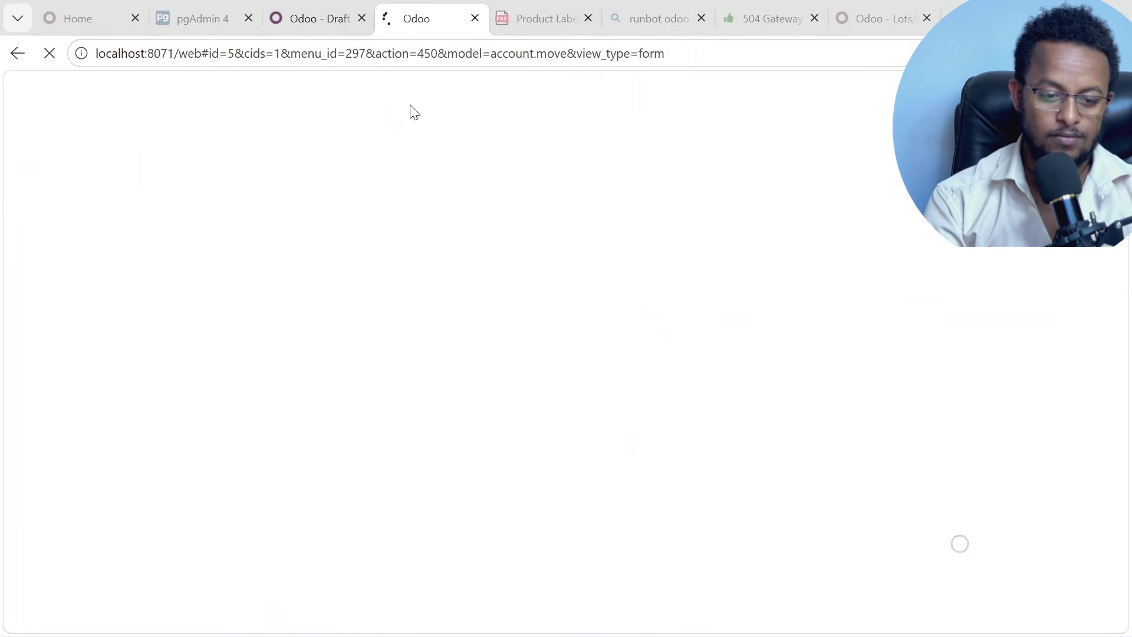
mouse_move(518, 635)
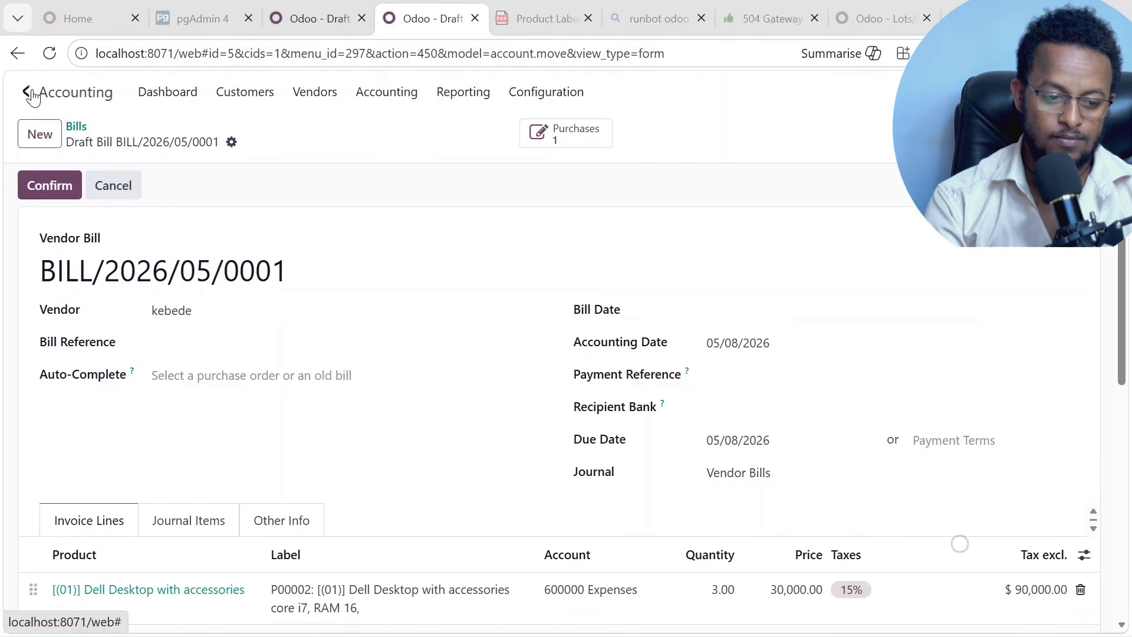
left_click(27, 92)
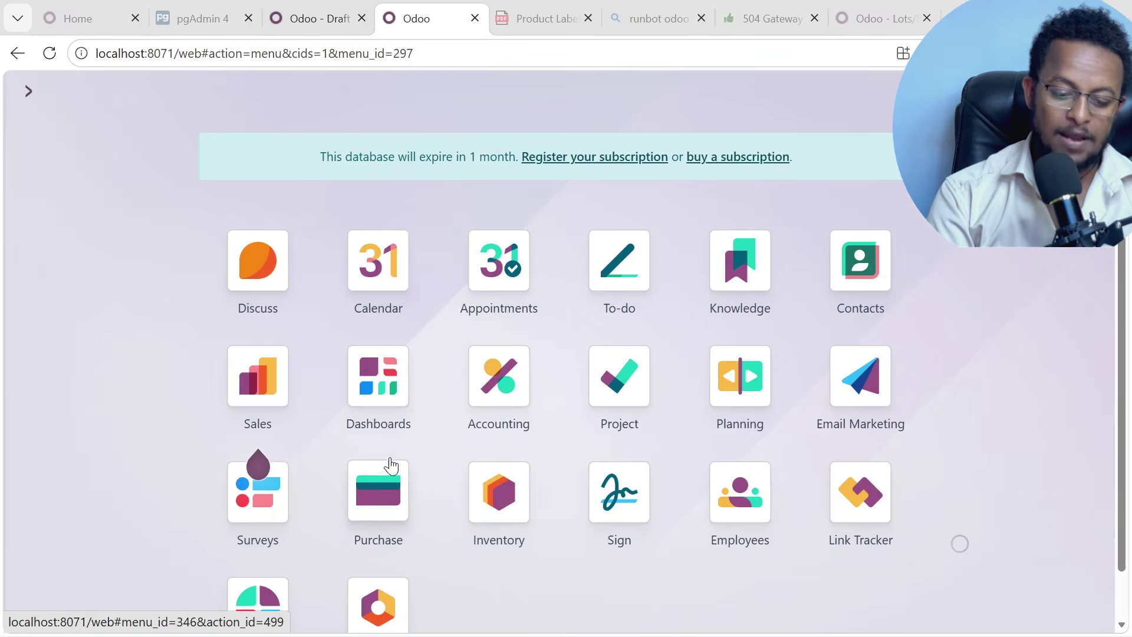
left_click(477, 501)
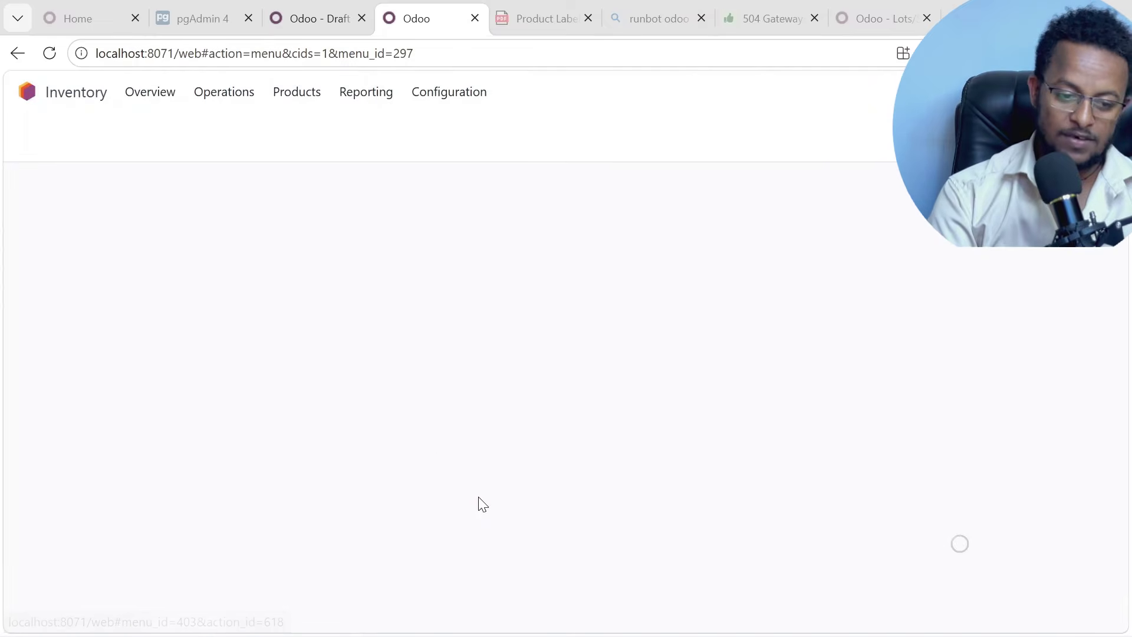
left_click(297, 94)
left_click(306, 125)
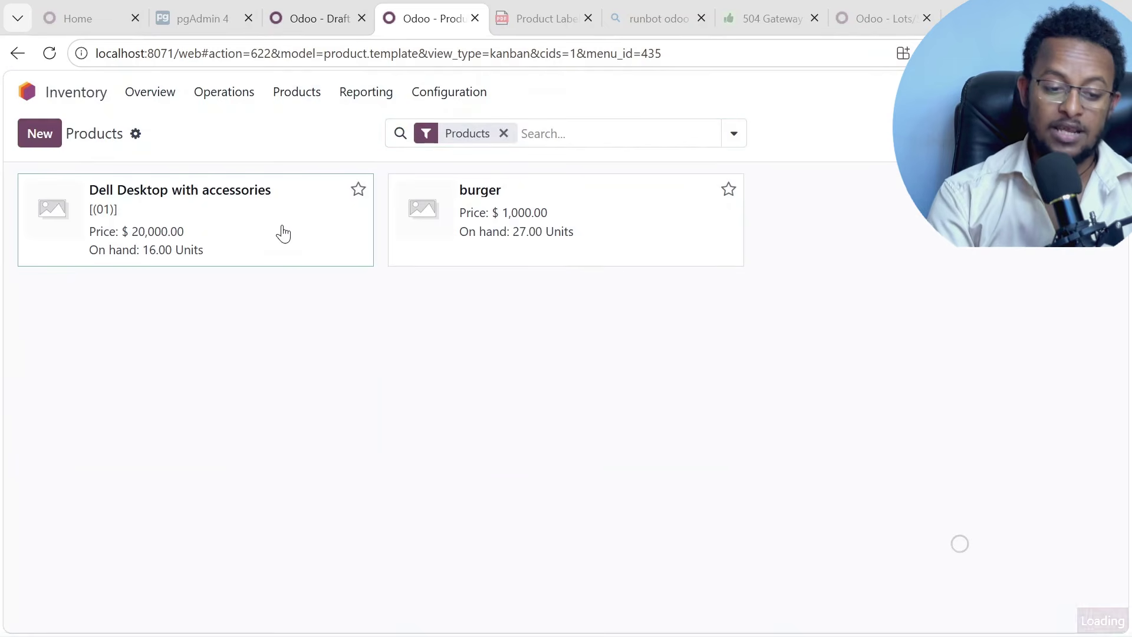
left_click(283, 234)
scroll(379, 359, "down", 3)
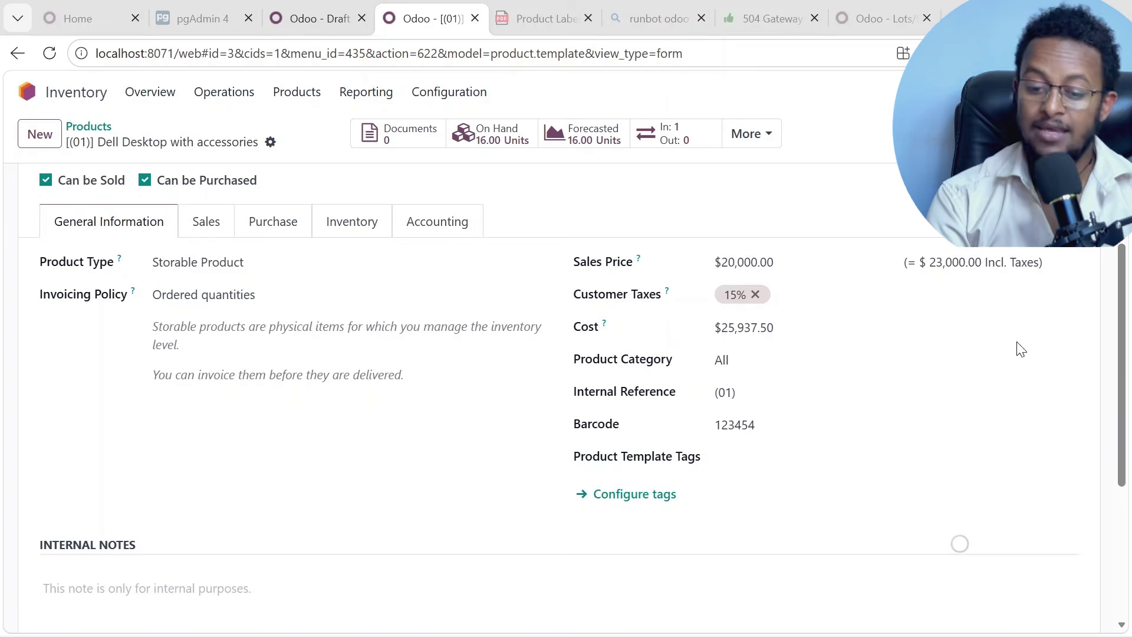
- Open the product's category All and inspect its expense account and the accounts available for it
left_click(1061, 361)
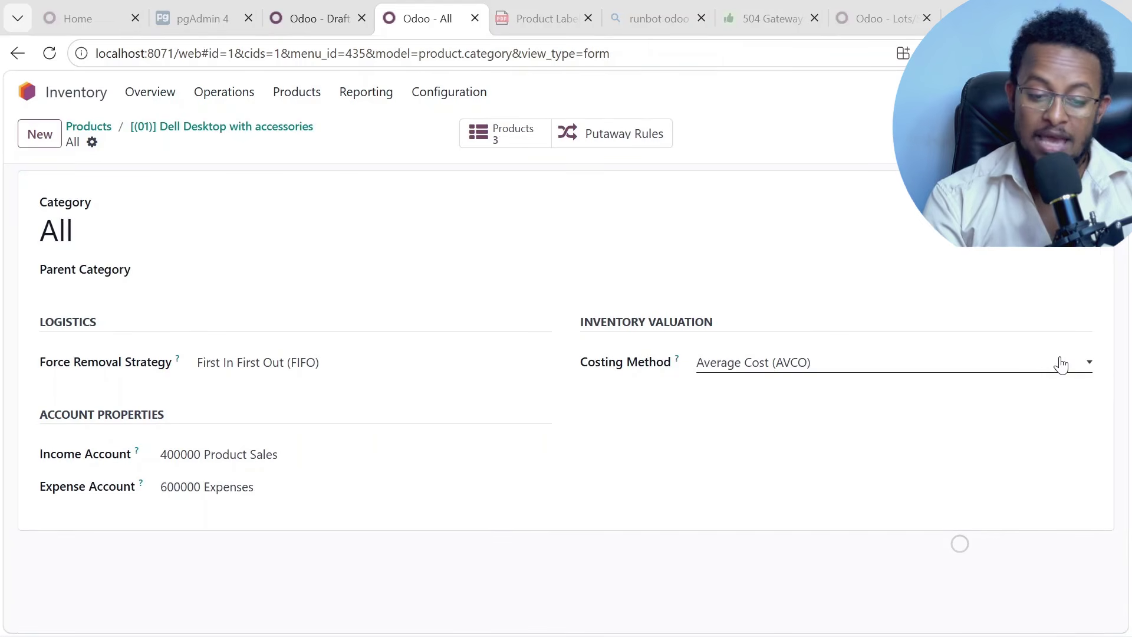
left_click(184, 488)
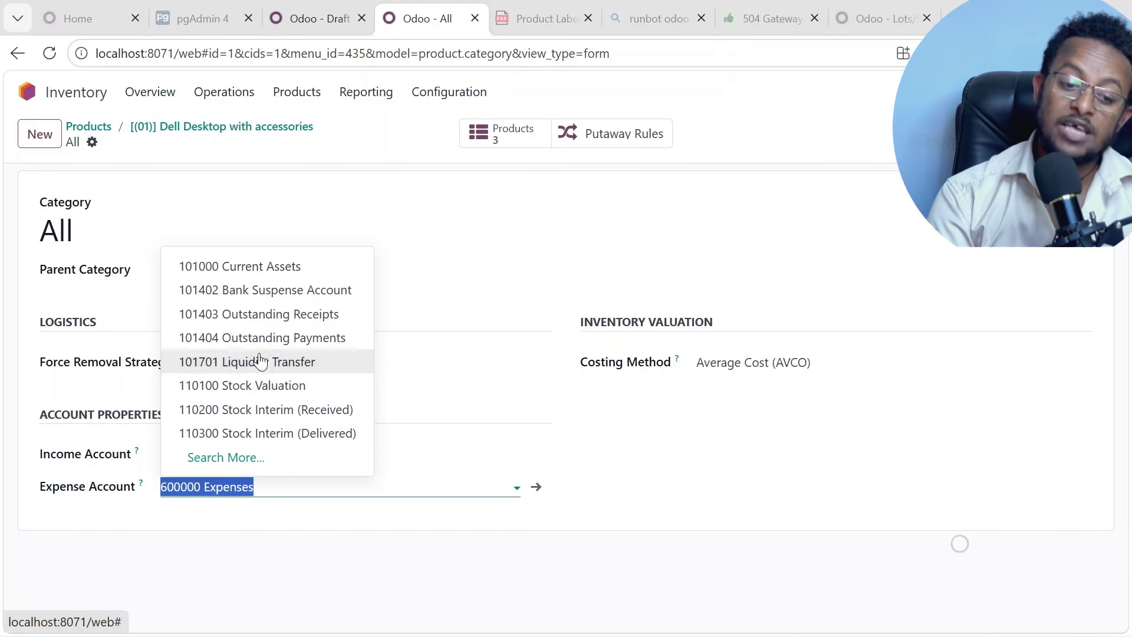
left_click(370, 165)
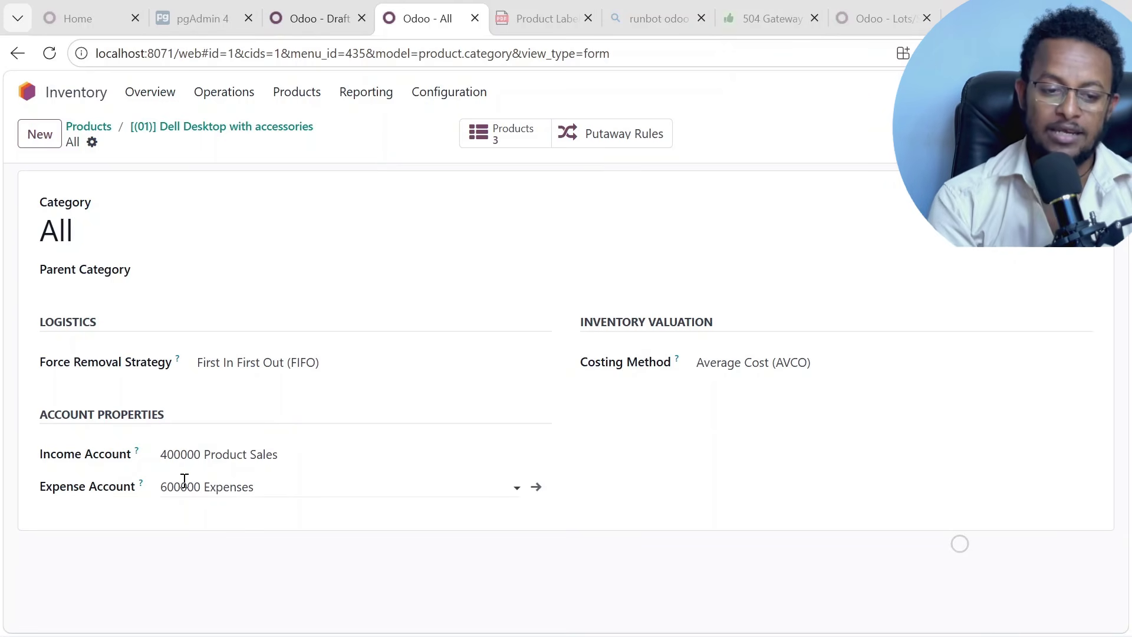
- Compare the account on the draft bill's invoice line with the expense account of the product category All
left_click(312, 17)
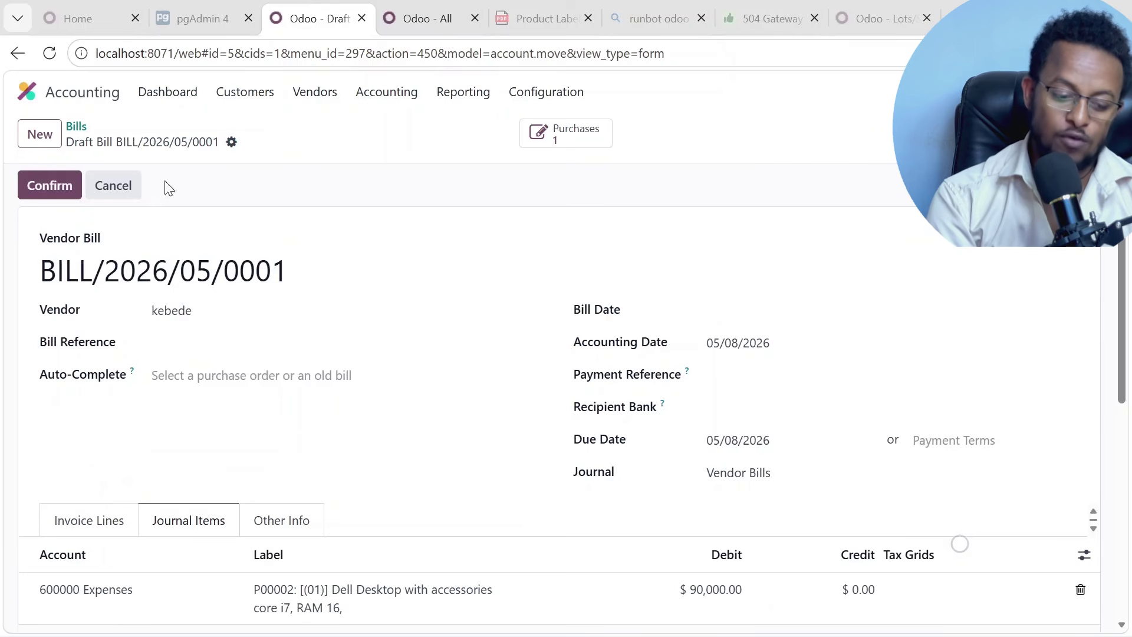
left_click(96, 529)
scroll(118, 522, "down", 3)
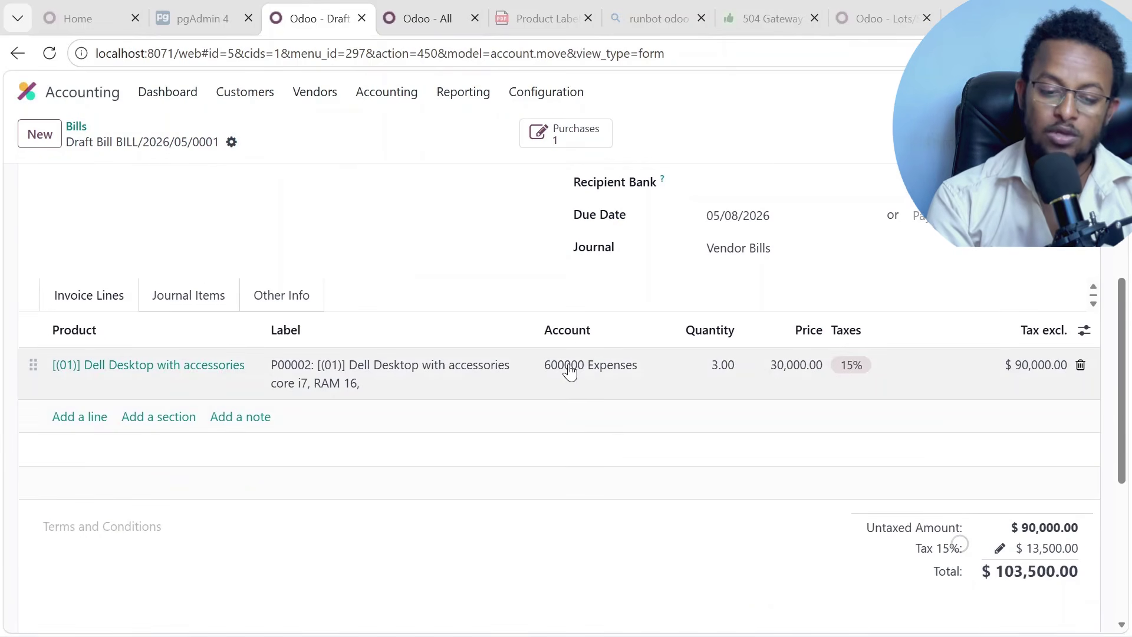
left_click(569, 371)
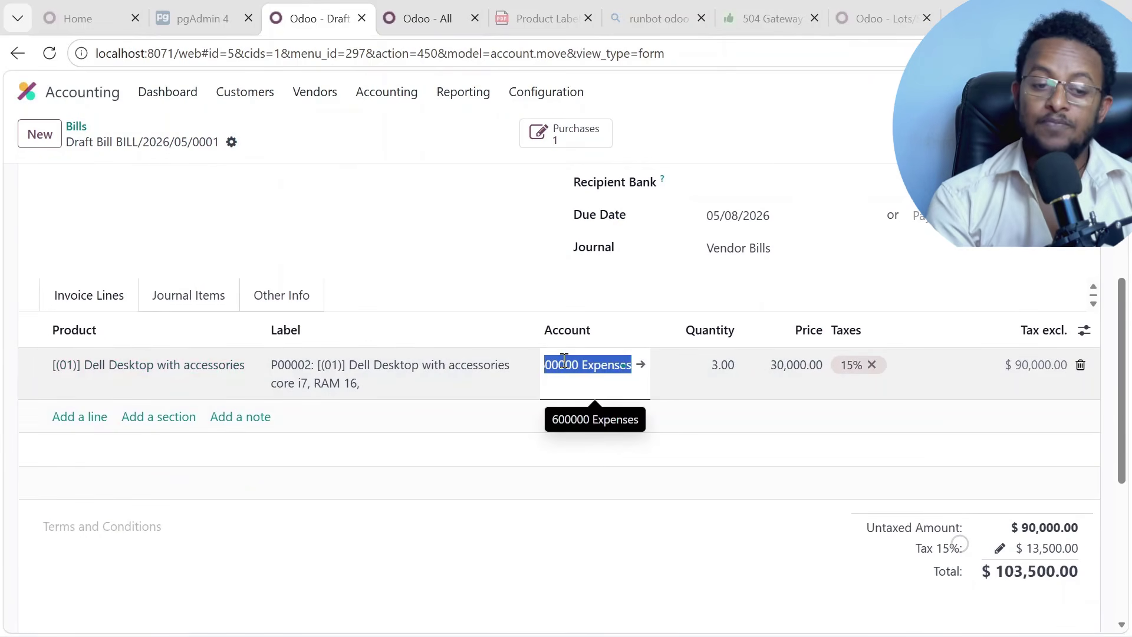
left_click(428, 14)
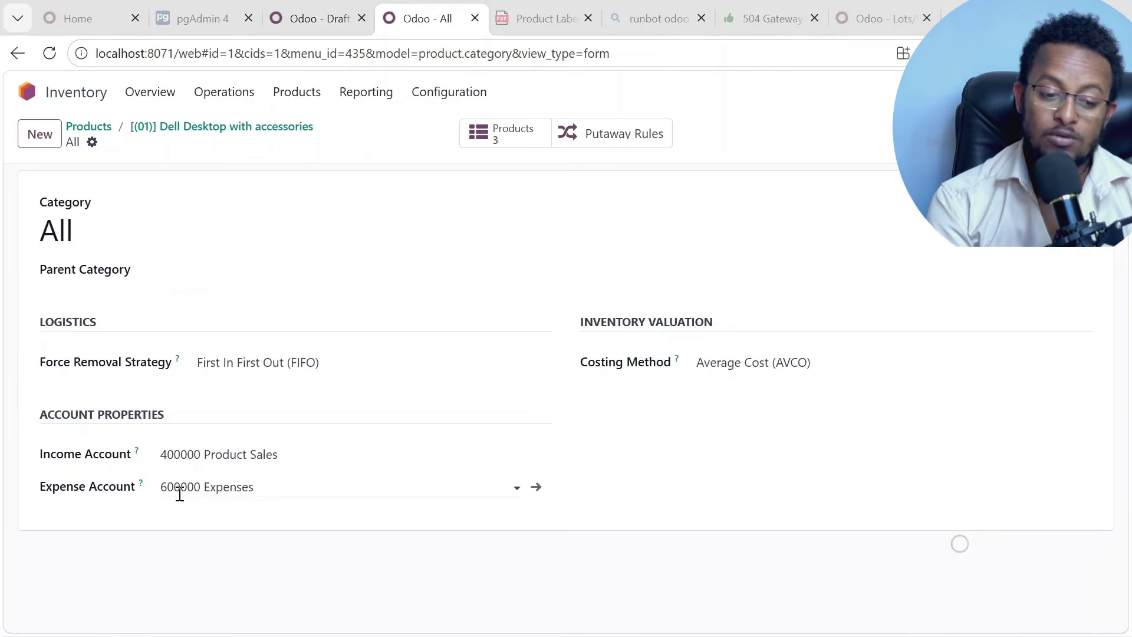
- Return to the draft Dell Desktop vendor bill, set its bill date to 05/08/2026, save it and confirm it
left_click(313, 18)
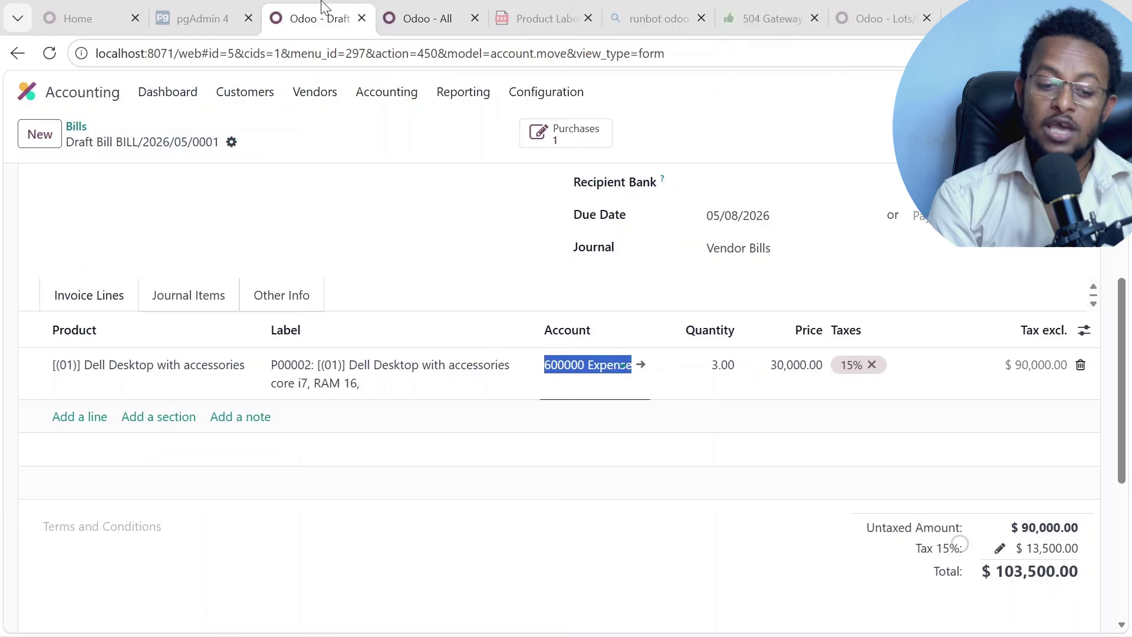
left_click(418, 133)
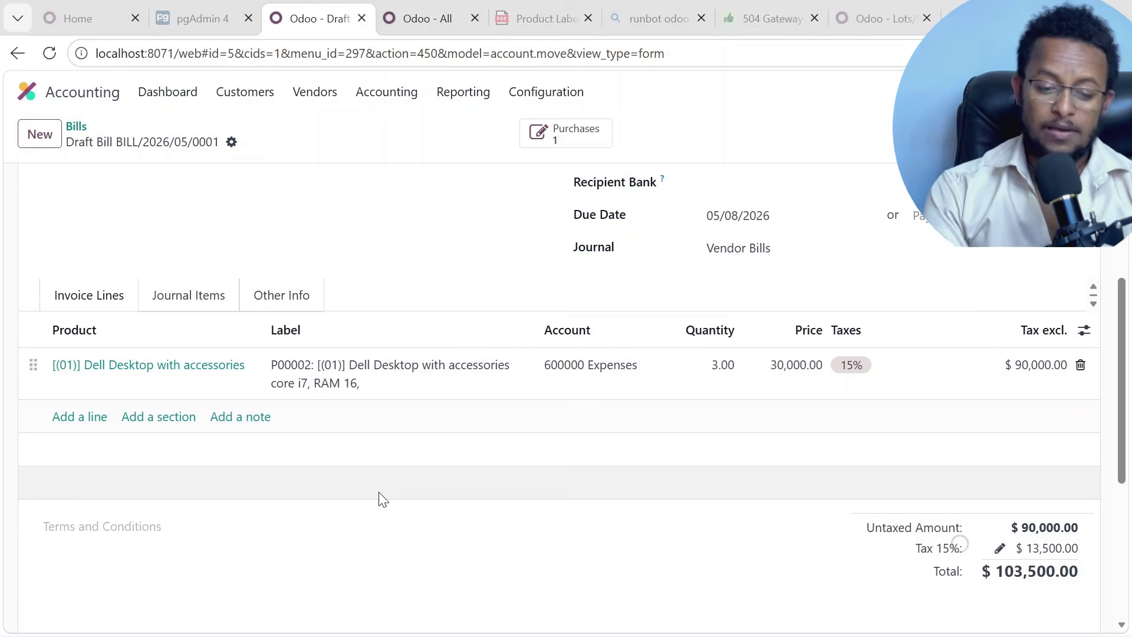
scroll(380, 499, "up", 2)
scroll(380, 499, "up", 2)
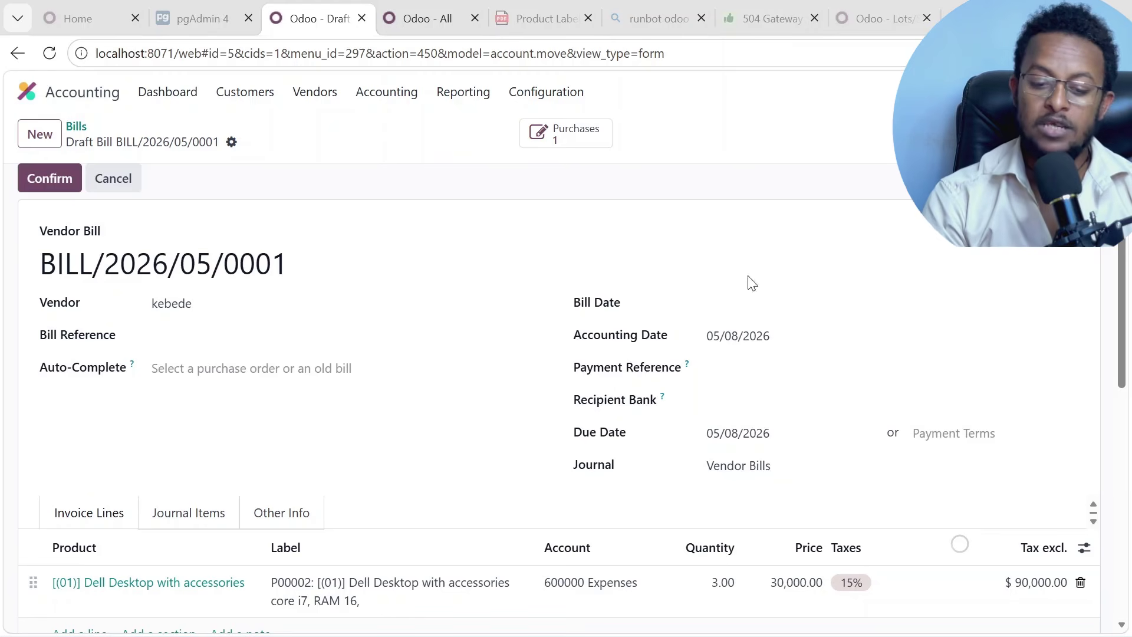
left_click(758, 304)
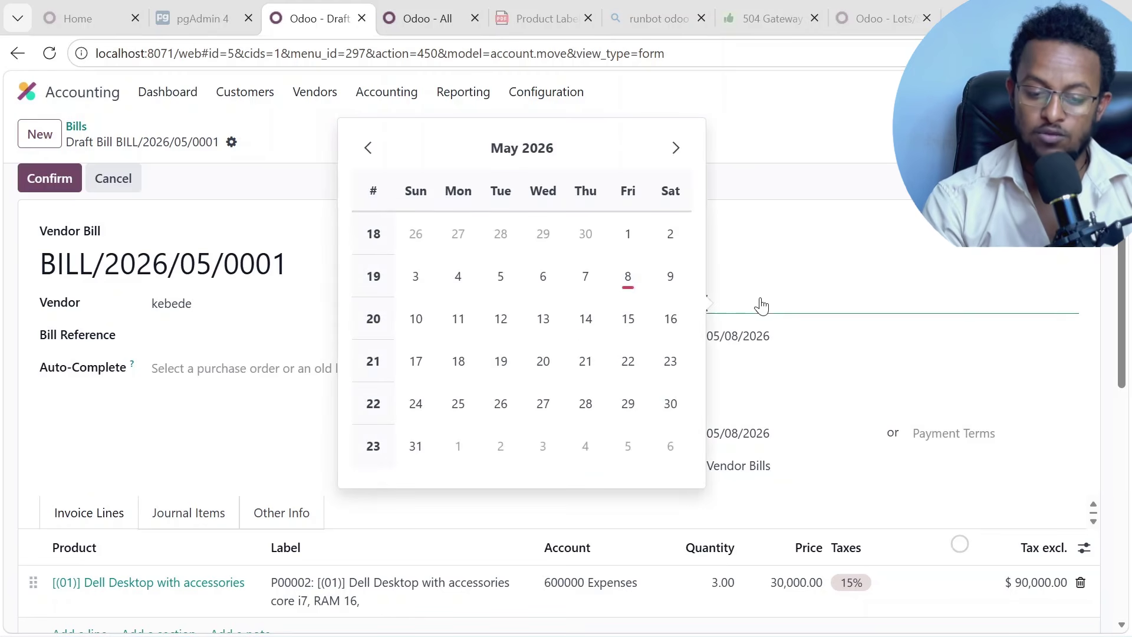
left_click(628, 277)
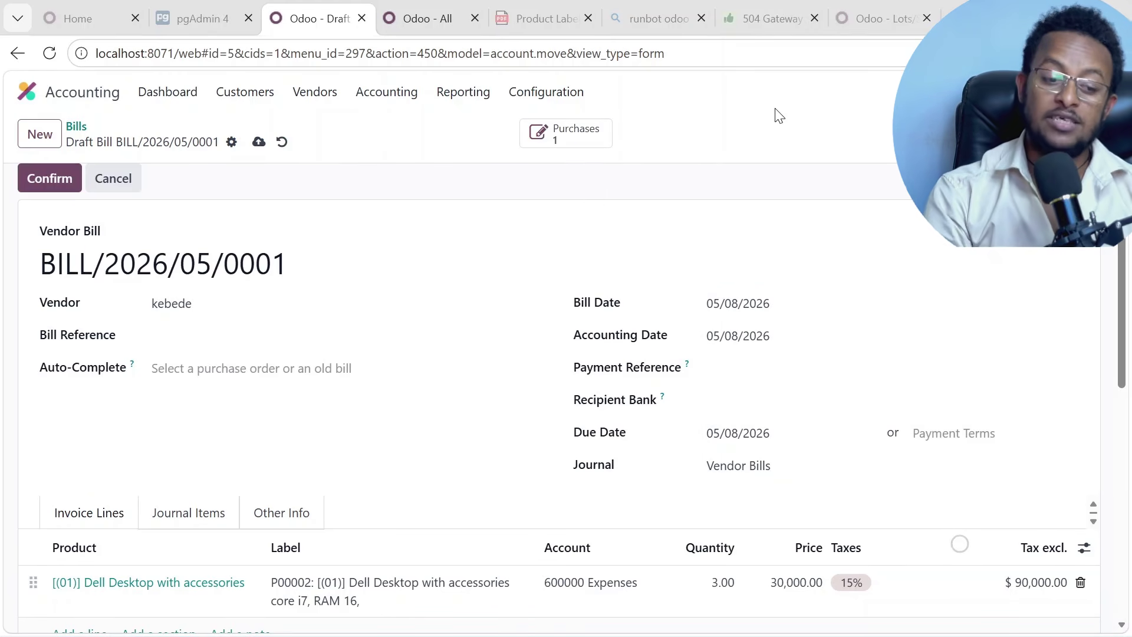
left_click(258, 144)
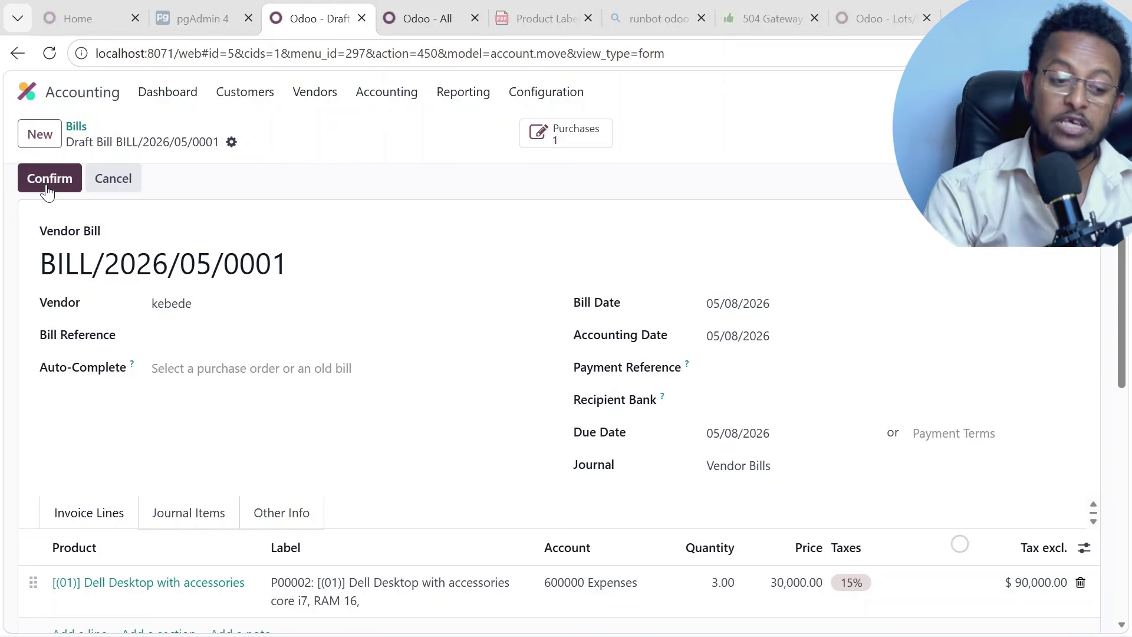
left_click(49, 179)
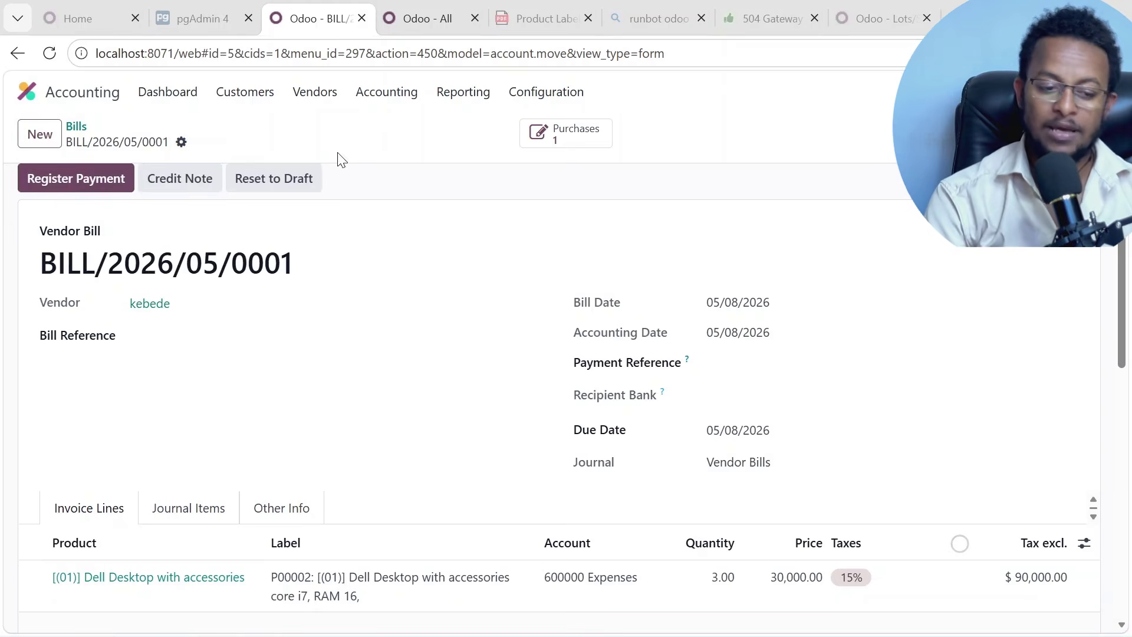
- Leave the bill, open purchase order P00002 in Purchase and lock it
left_click(75, 126)
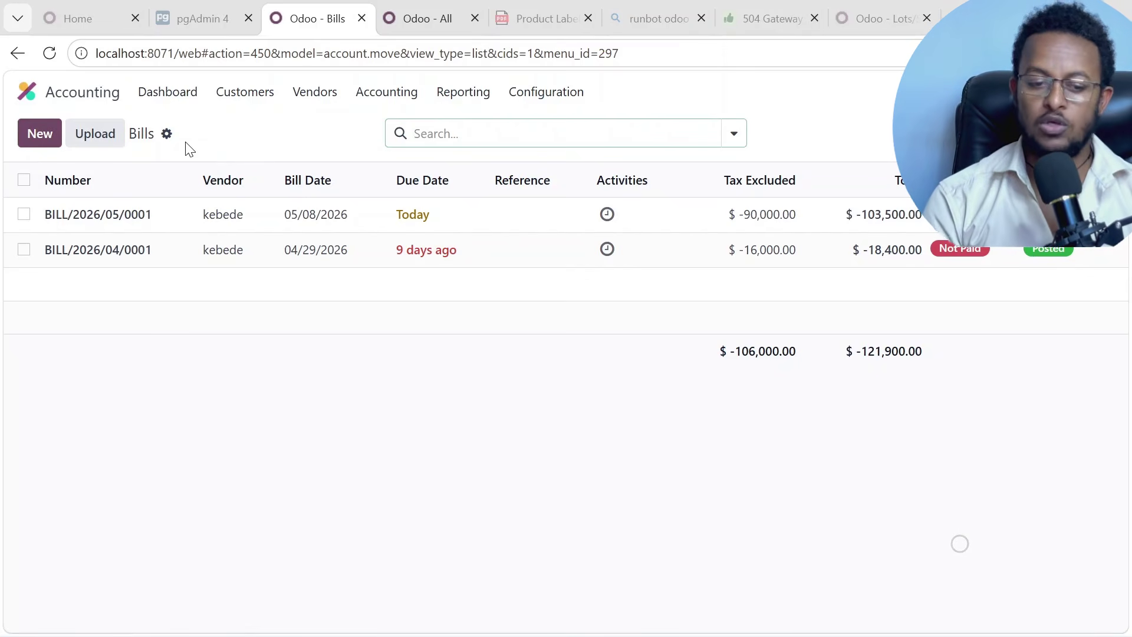
left_click(35, 97)
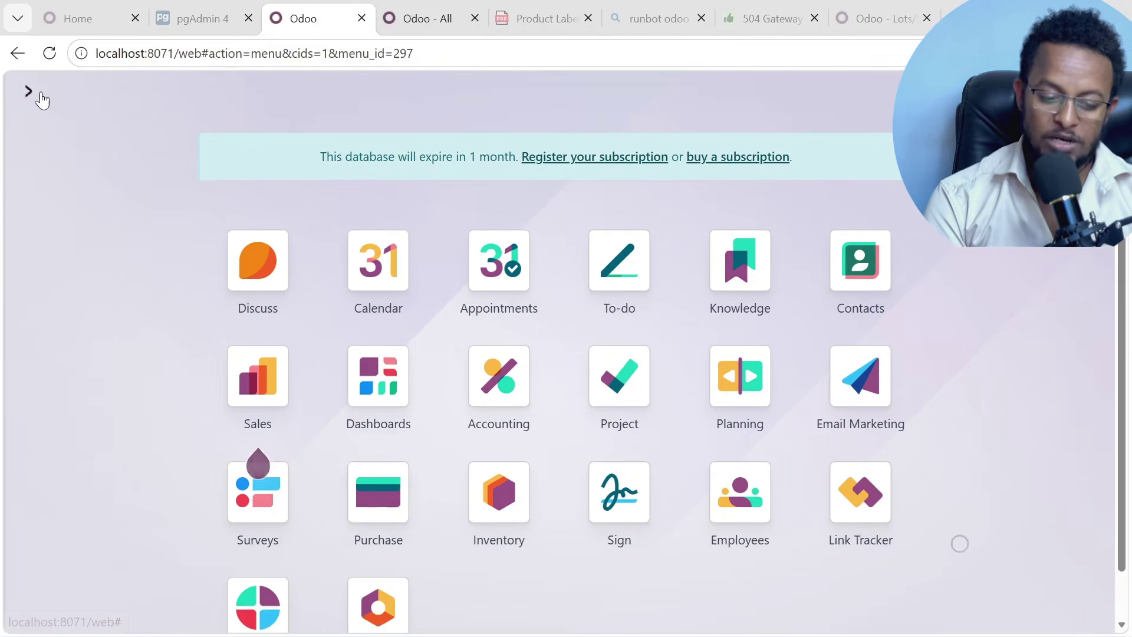
left_click(361, 465)
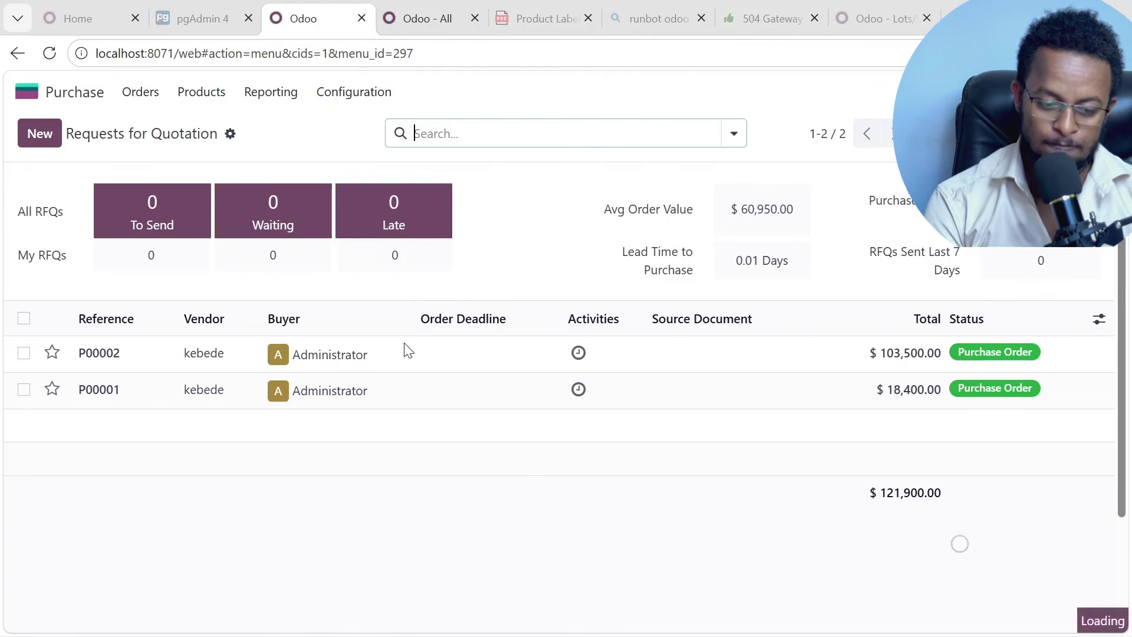
left_click(409, 352)
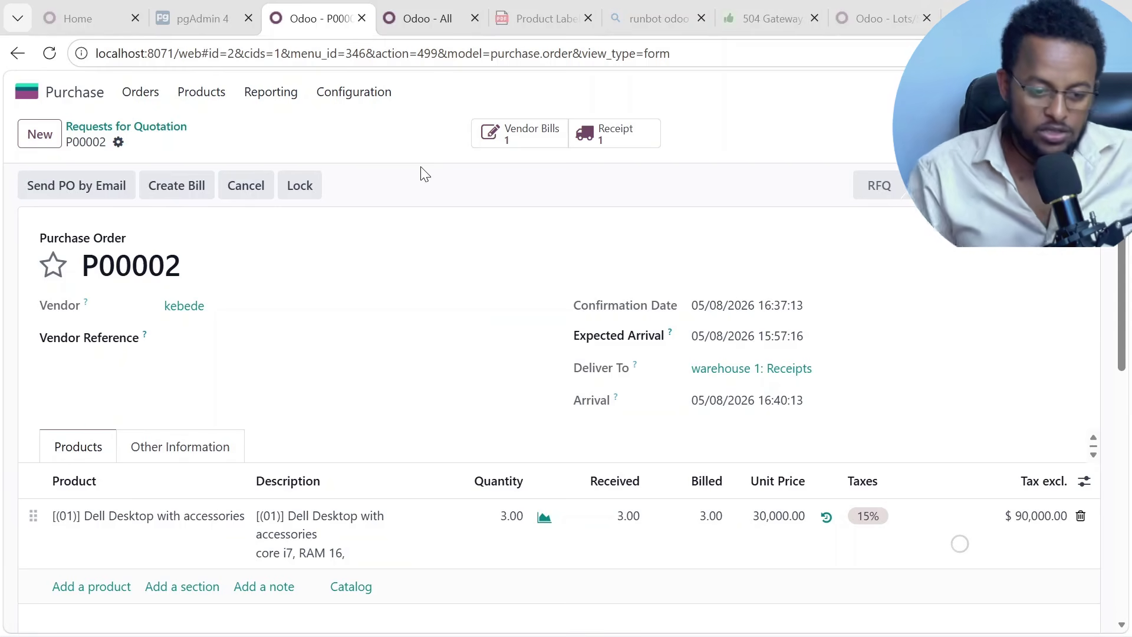
left_click(302, 196)
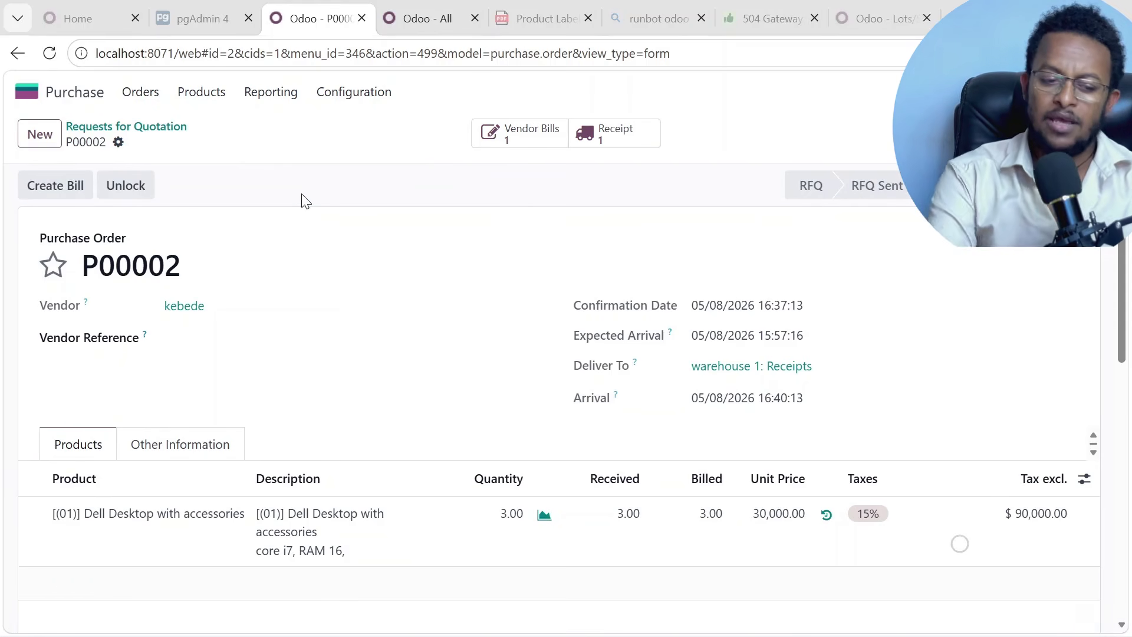
- Check the status of P00002 in the requests for quotation list and review the locked order's product line
left_click(172, 126)
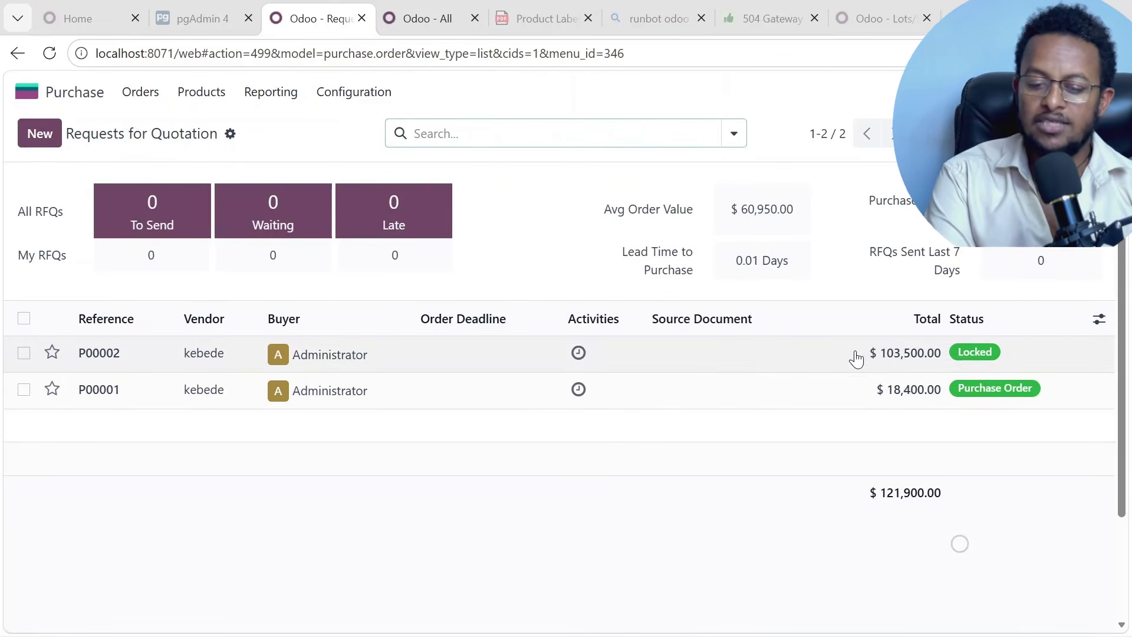
left_click(729, 367)
scroll(197, 445, "down", 2)
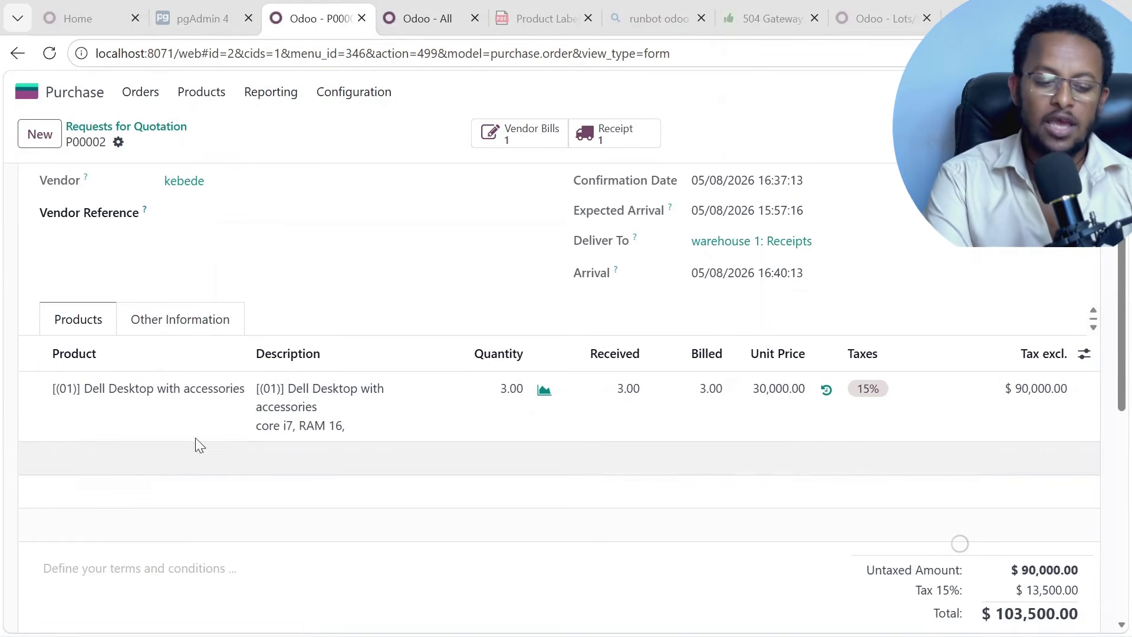
scroll(321, 423, "up", 2)
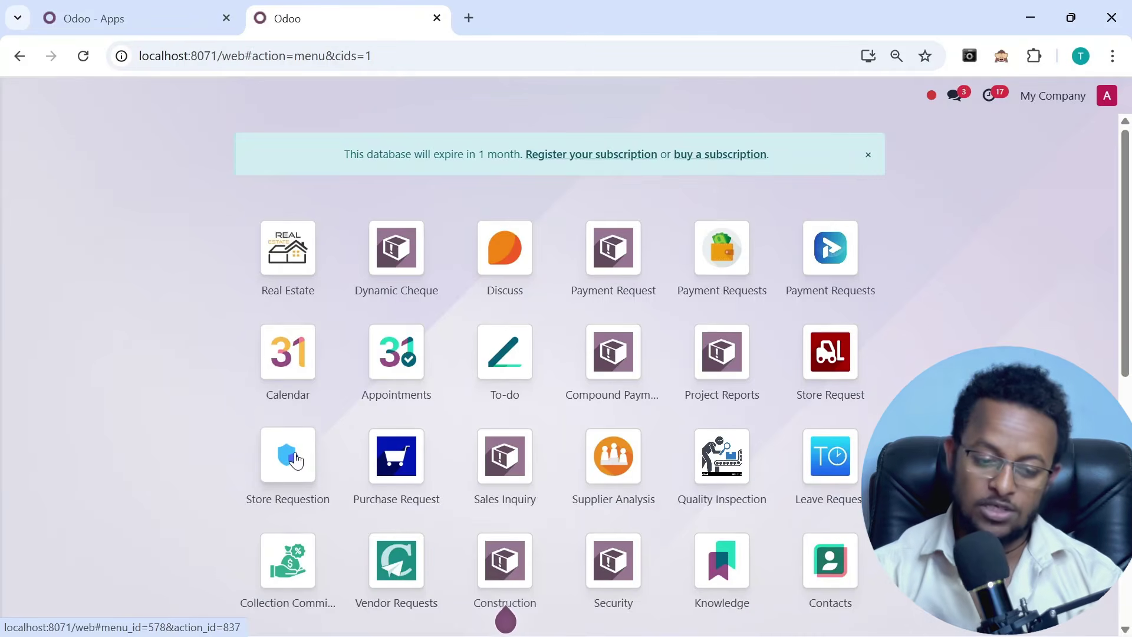
- Create a new request in the Store Requestion app with the purpose "purpose here"
left_click(295, 457)
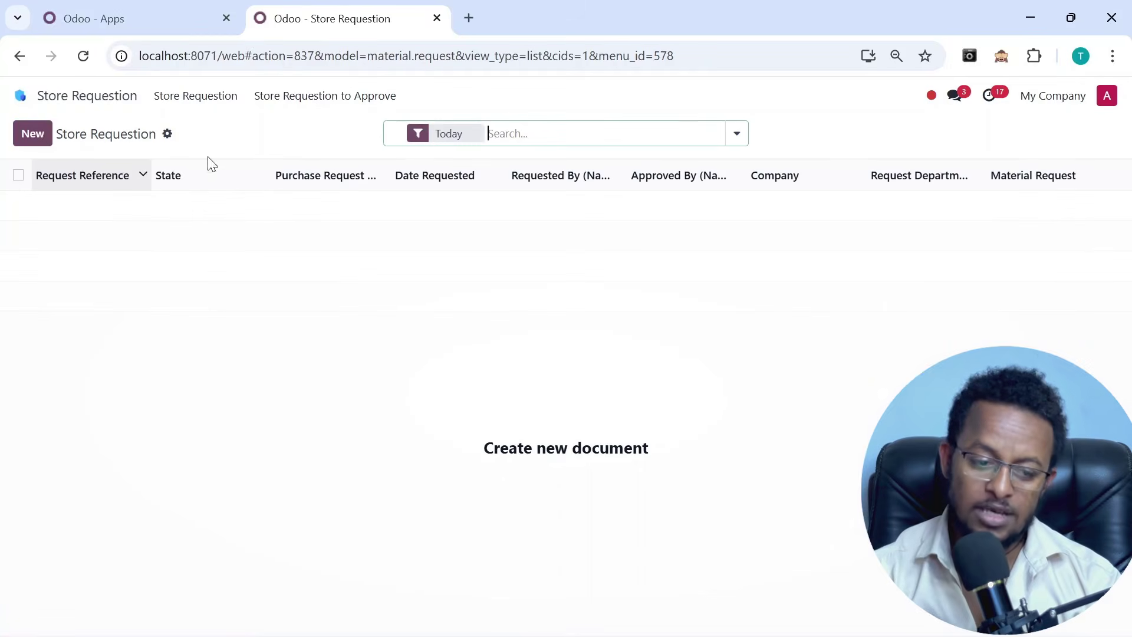
left_click(33, 134)
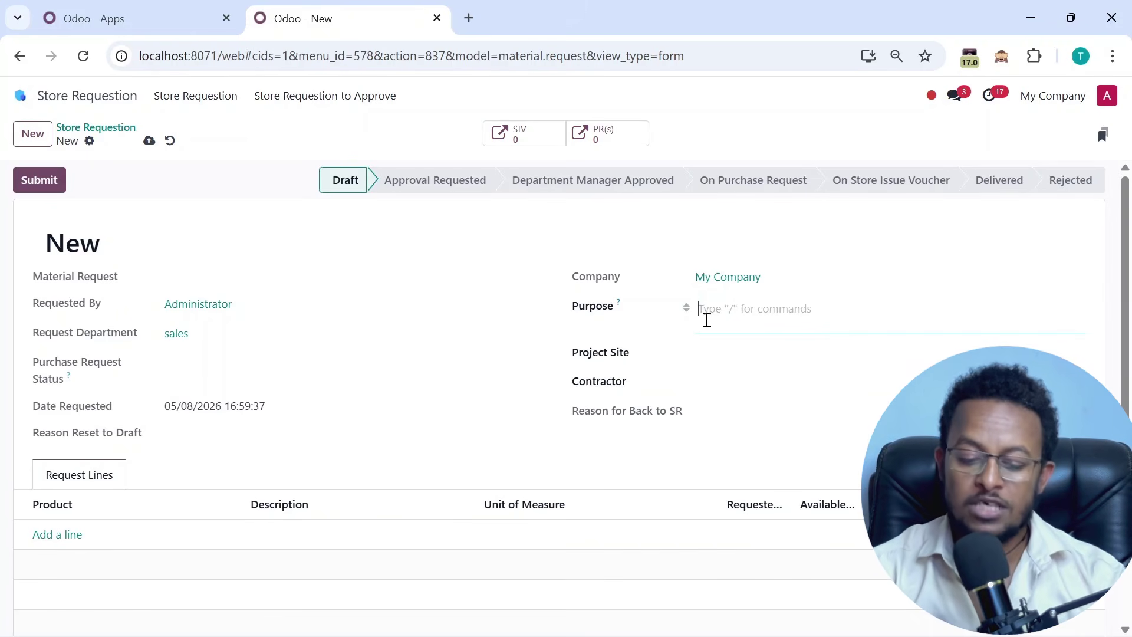
type("purpose here")
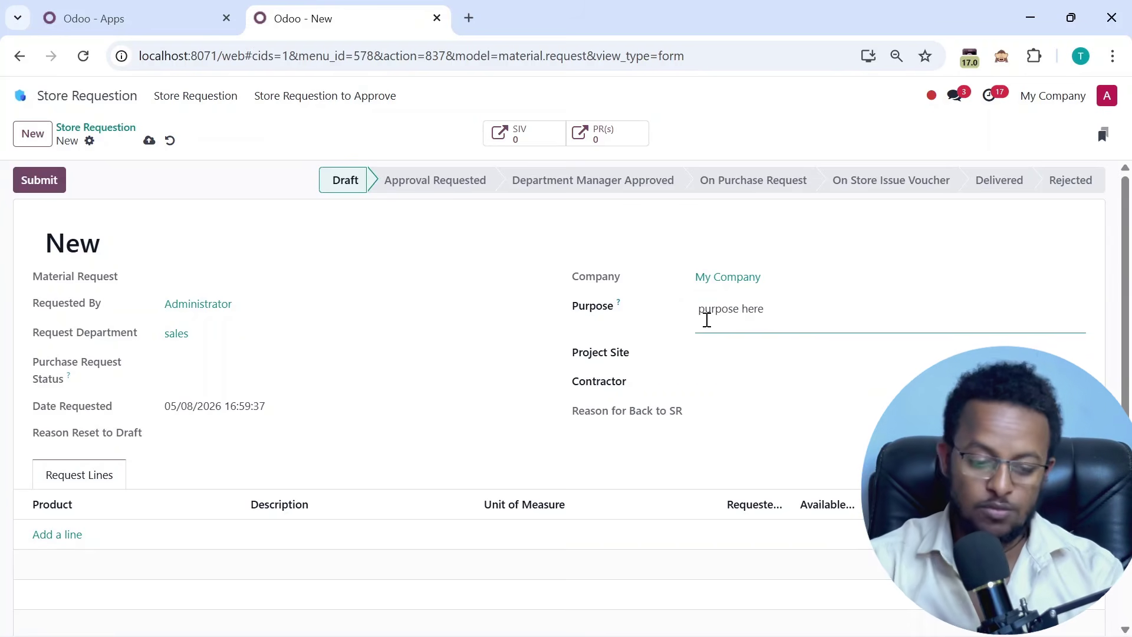
left_click(236, 153)
- Add two request lines: table with a requested quantity of 10 and Booking Fees with a requested quantity of 5
scroll(210, 291, "down", 2)
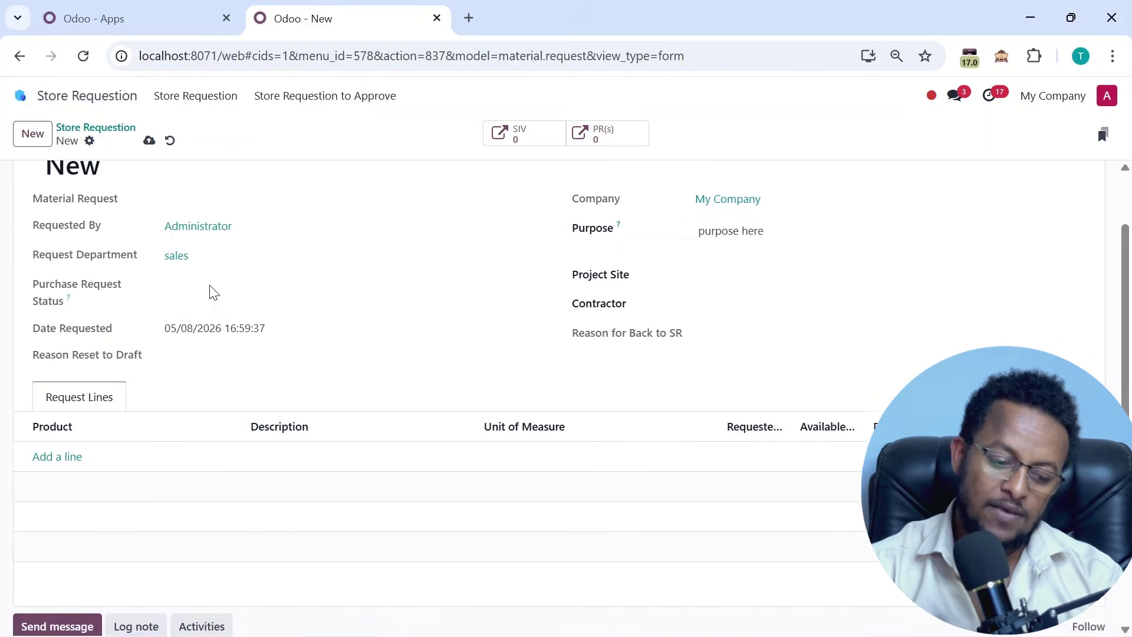
left_click(58, 455)
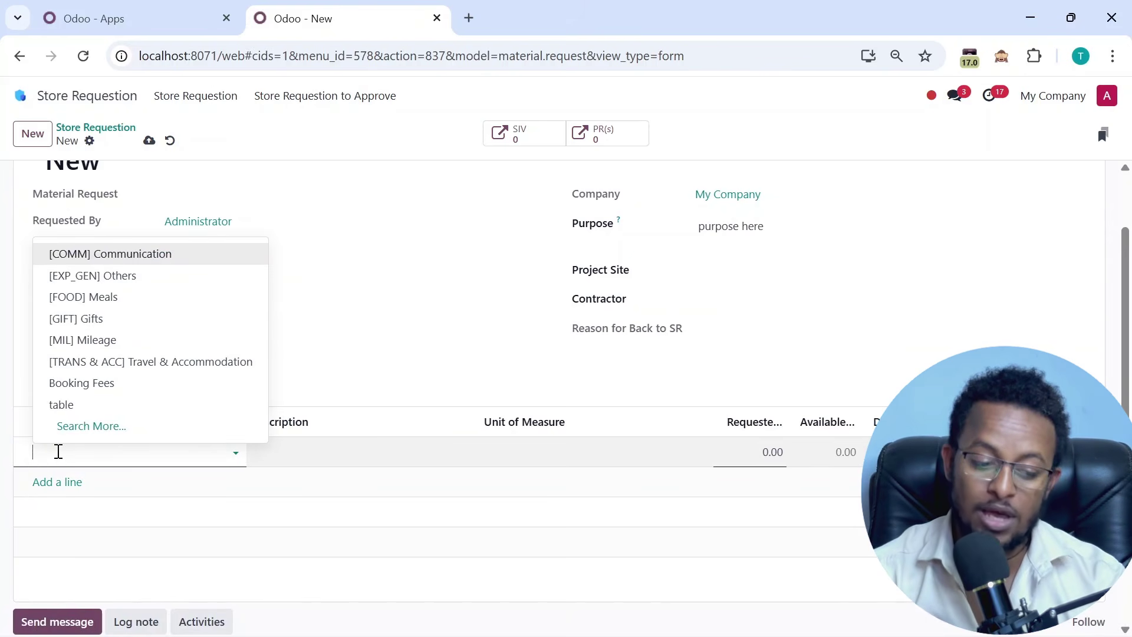
left_click(76, 406)
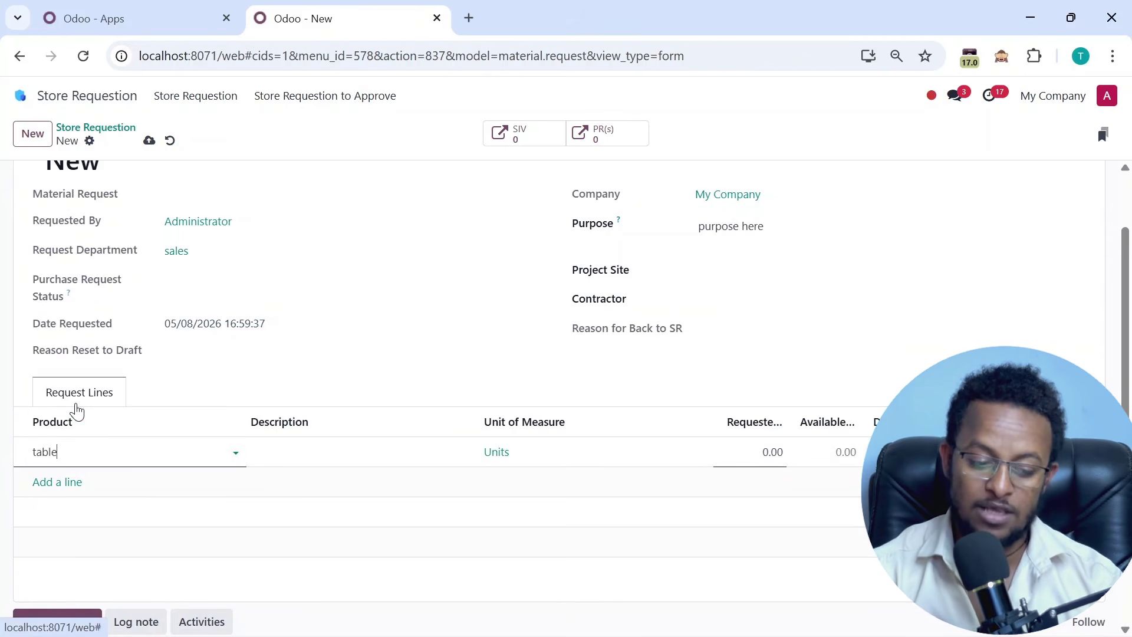
left_click(759, 452)
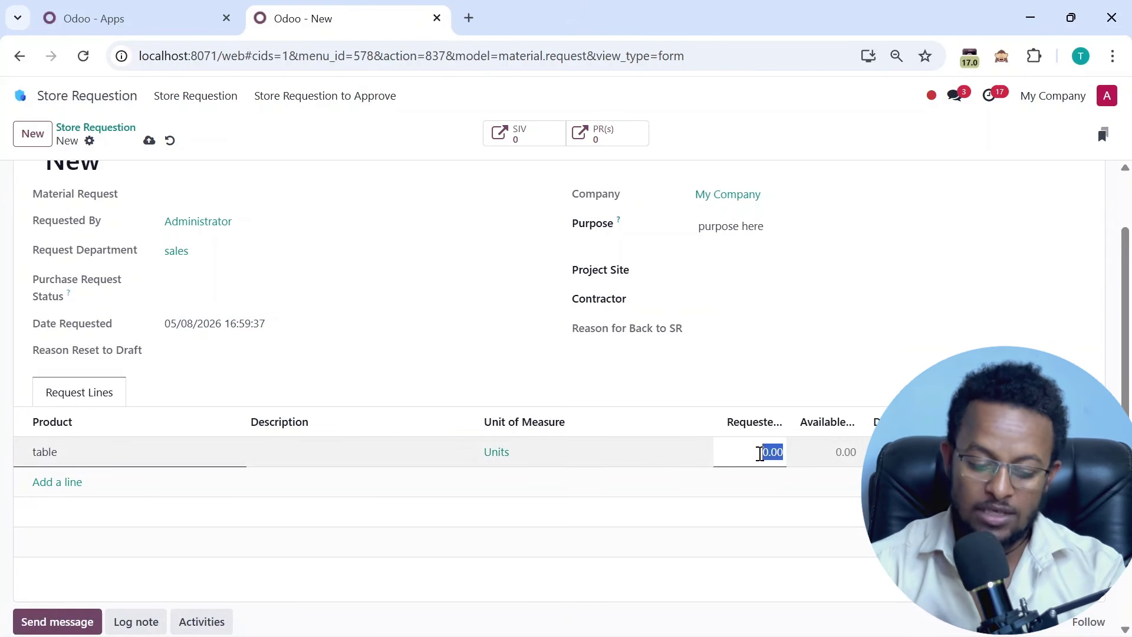
type("10")
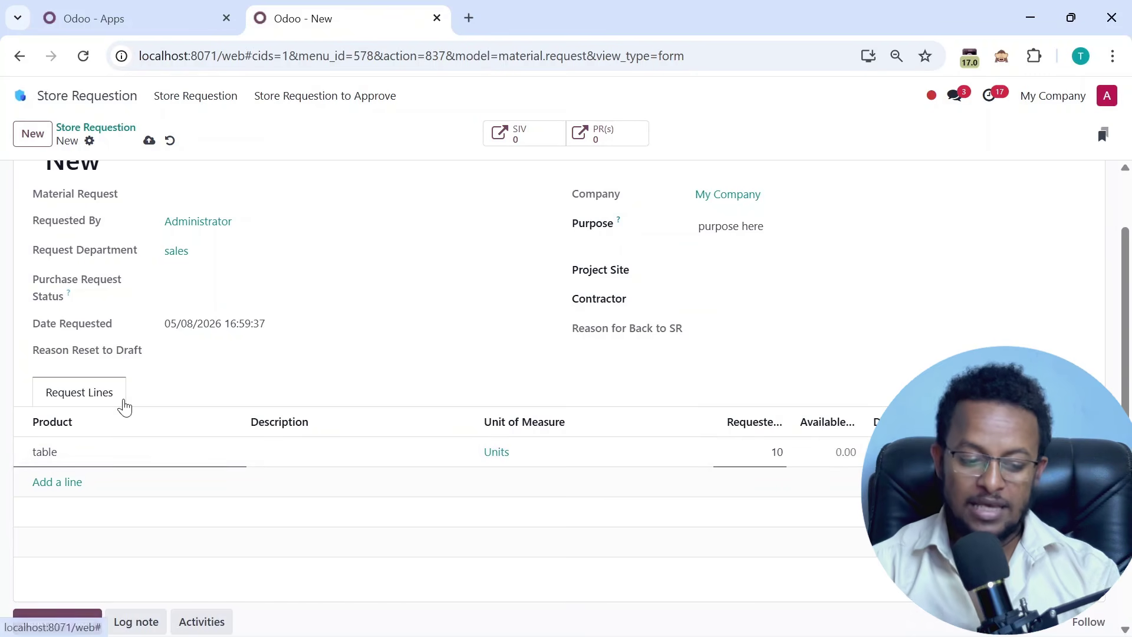
left_click(58, 483)
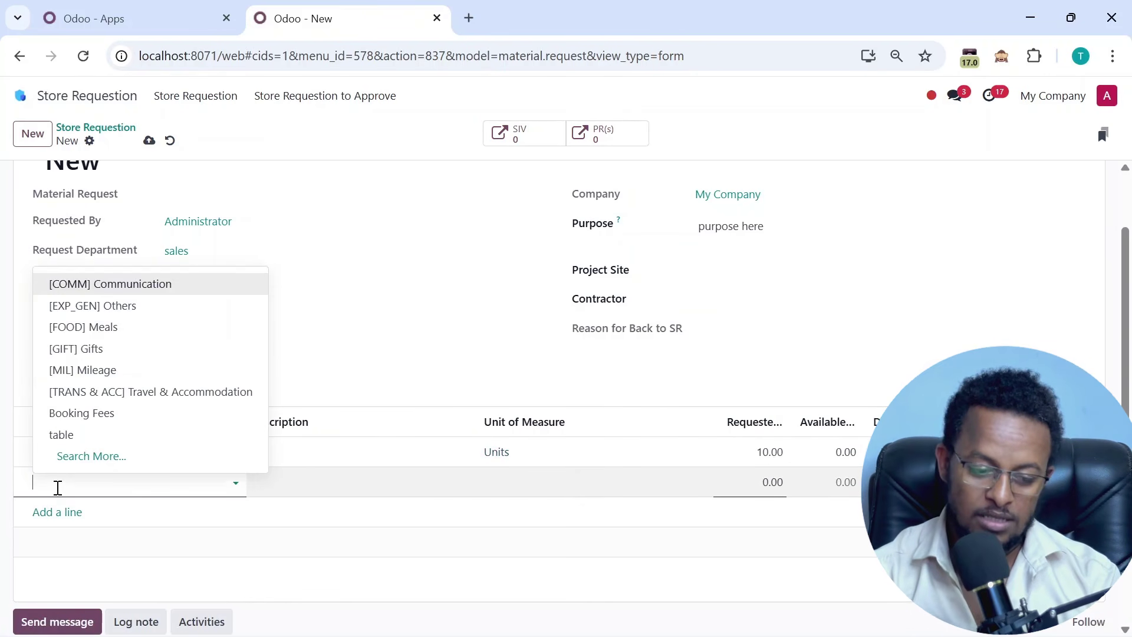
left_click(117, 412)
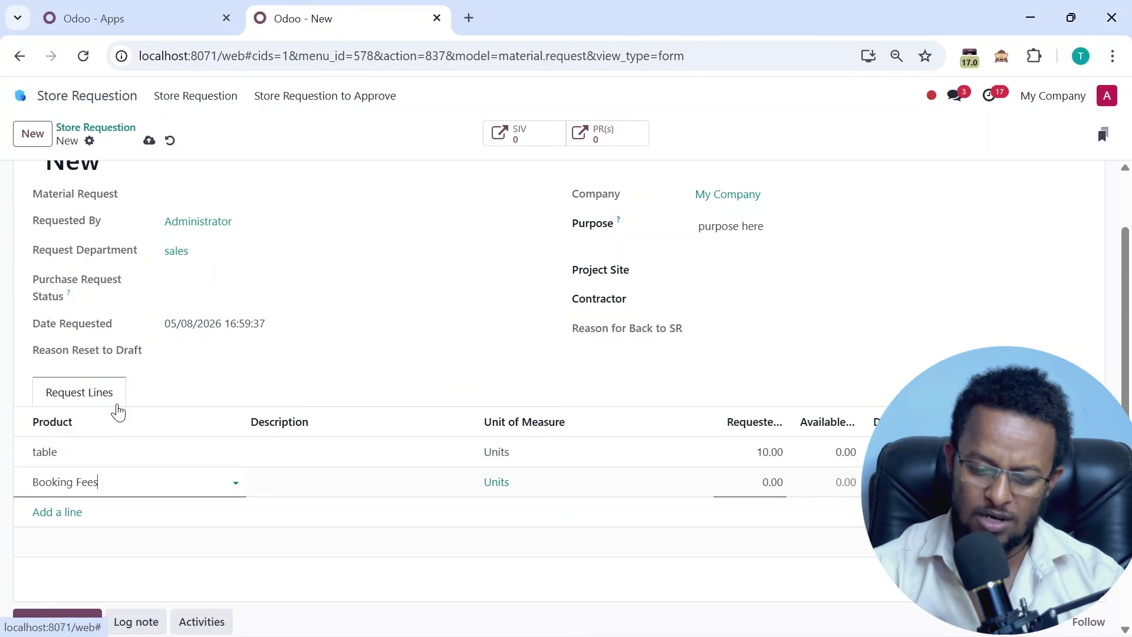
left_click(758, 482)
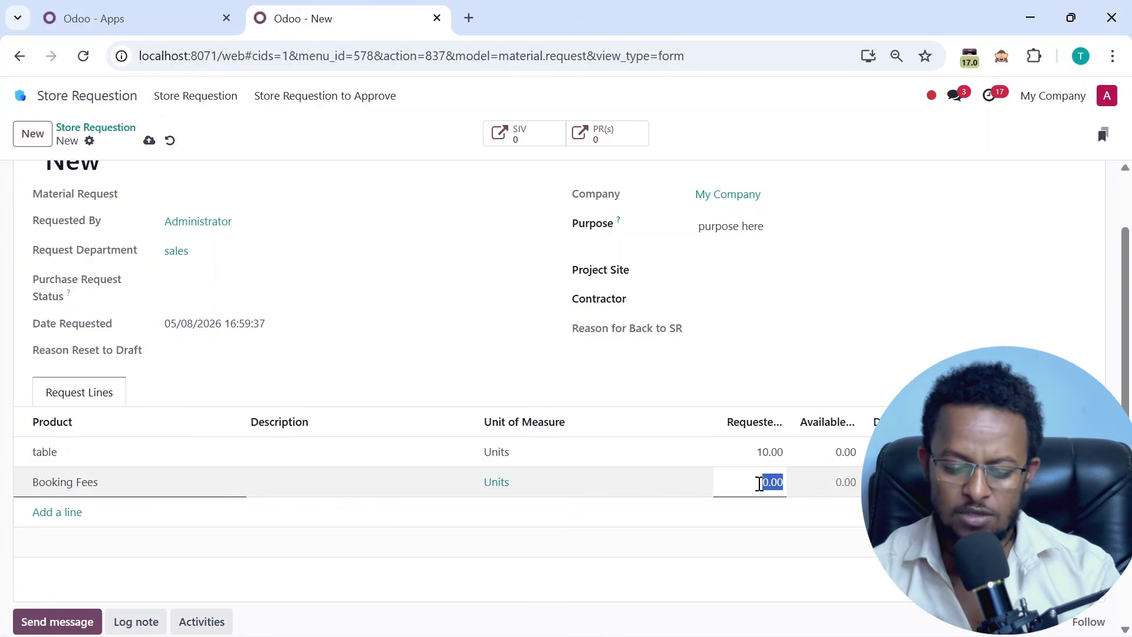
type("5")
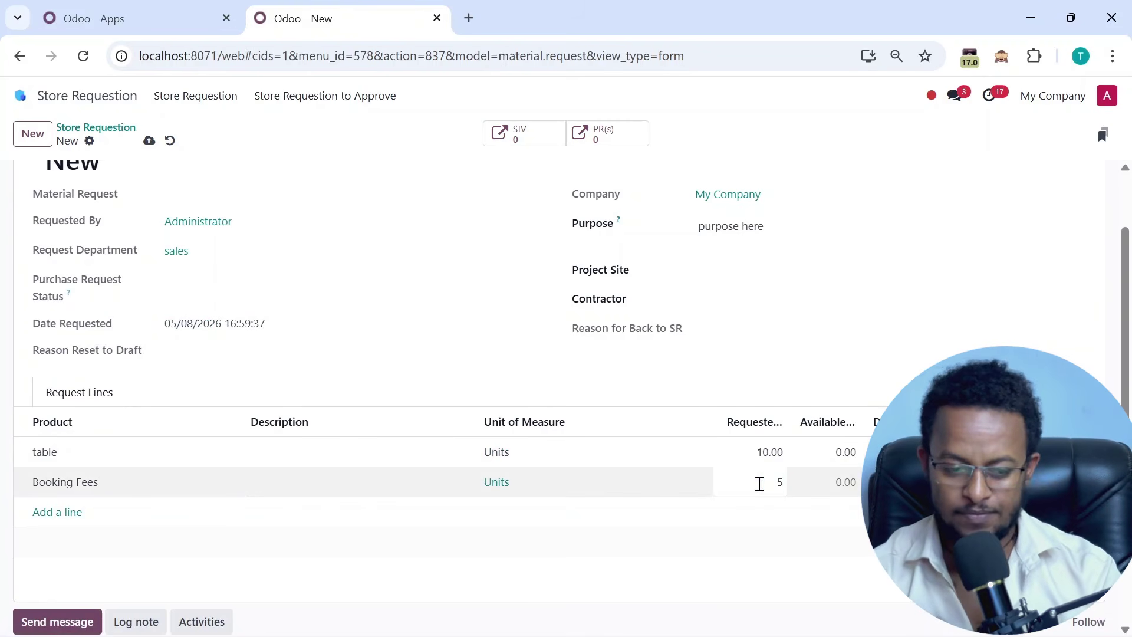
- Set the request's project site to tiyitbet and save the store requisition
left_click(150, 141)
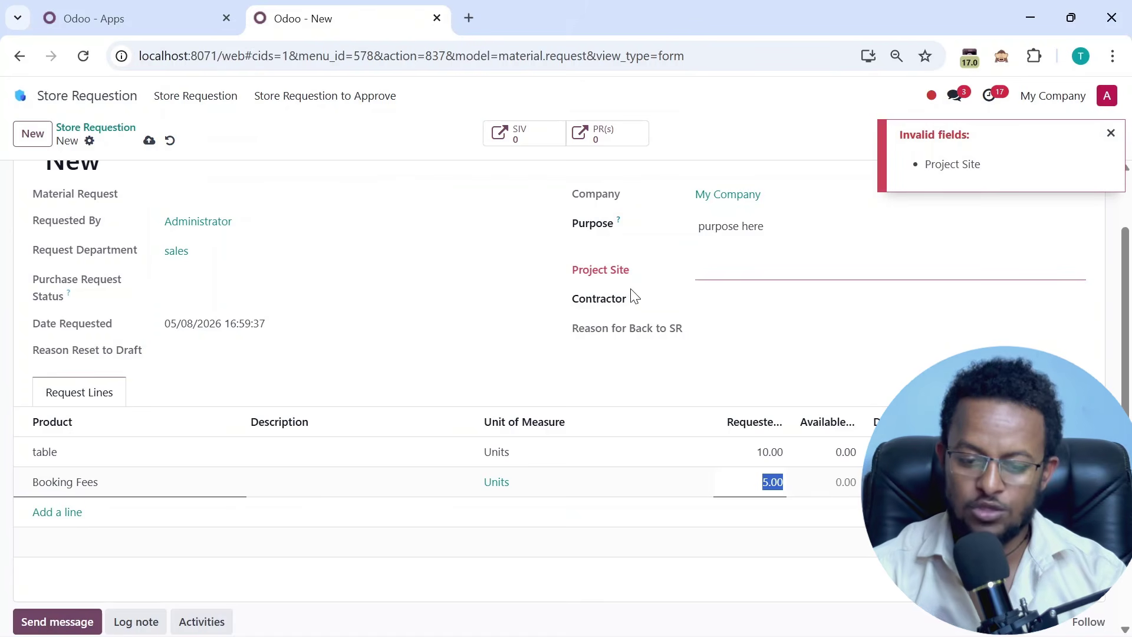
left_click(734, 267)
left_click(731, 267)
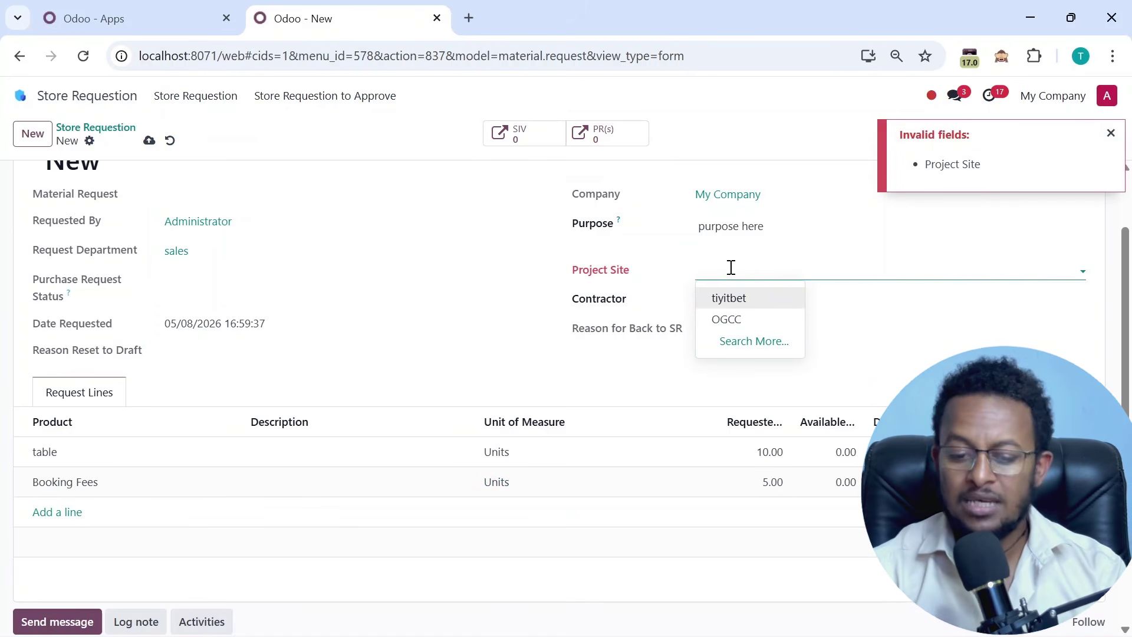
left_click(737, 303)
scroll(735, 294, "up", 2)
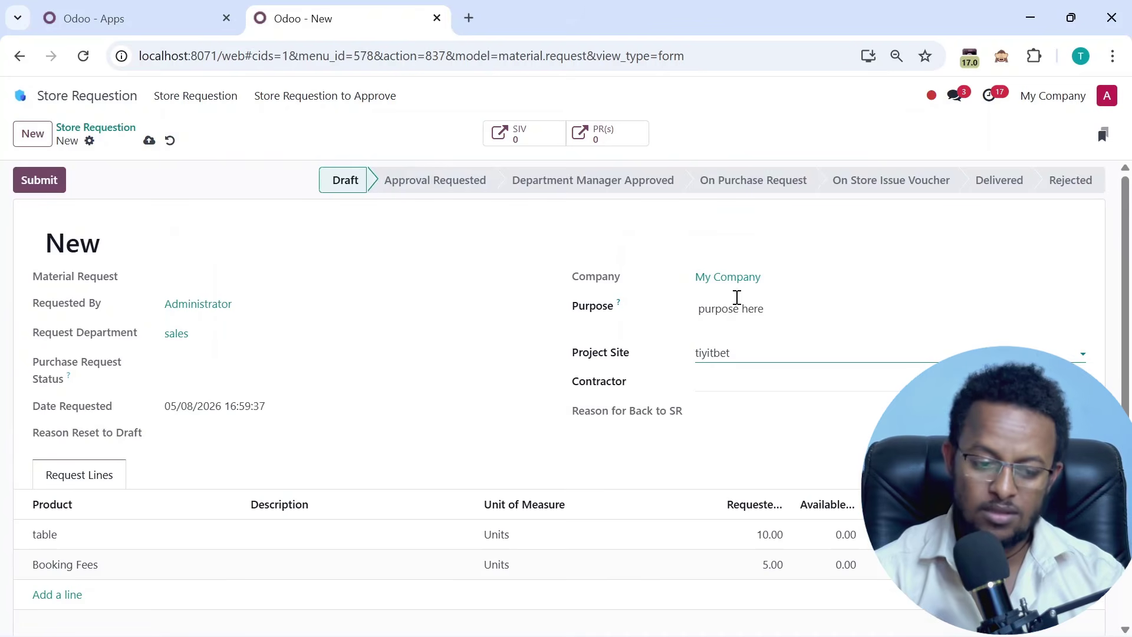
left_click(147, 141)
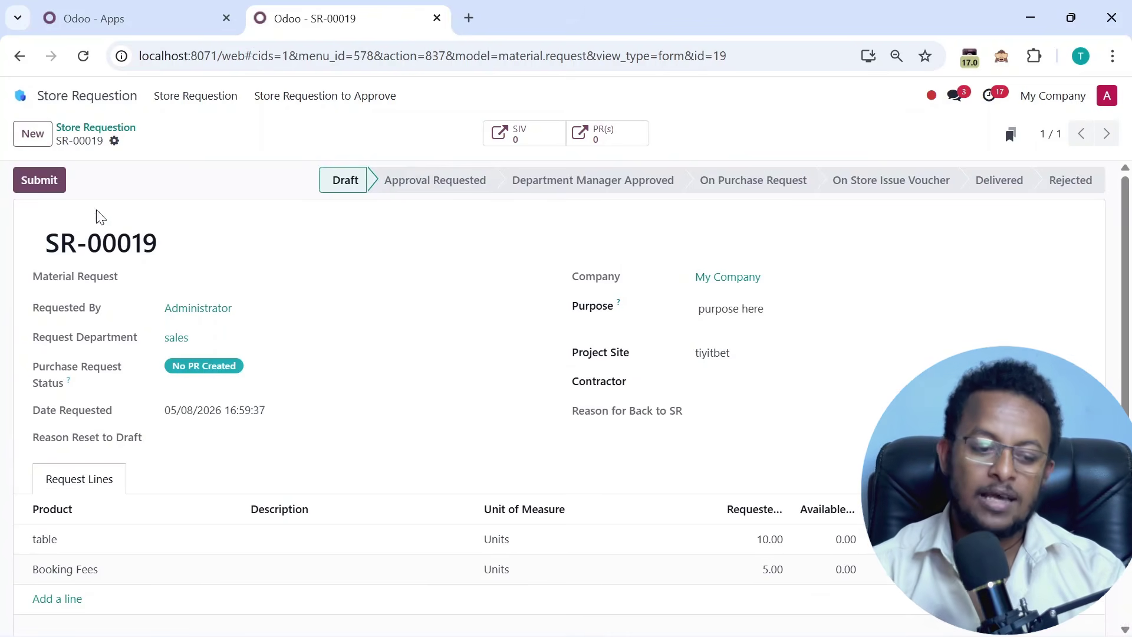
- Submit the store requisition for approval, review its request lines and approve it
left_click(41, 180)
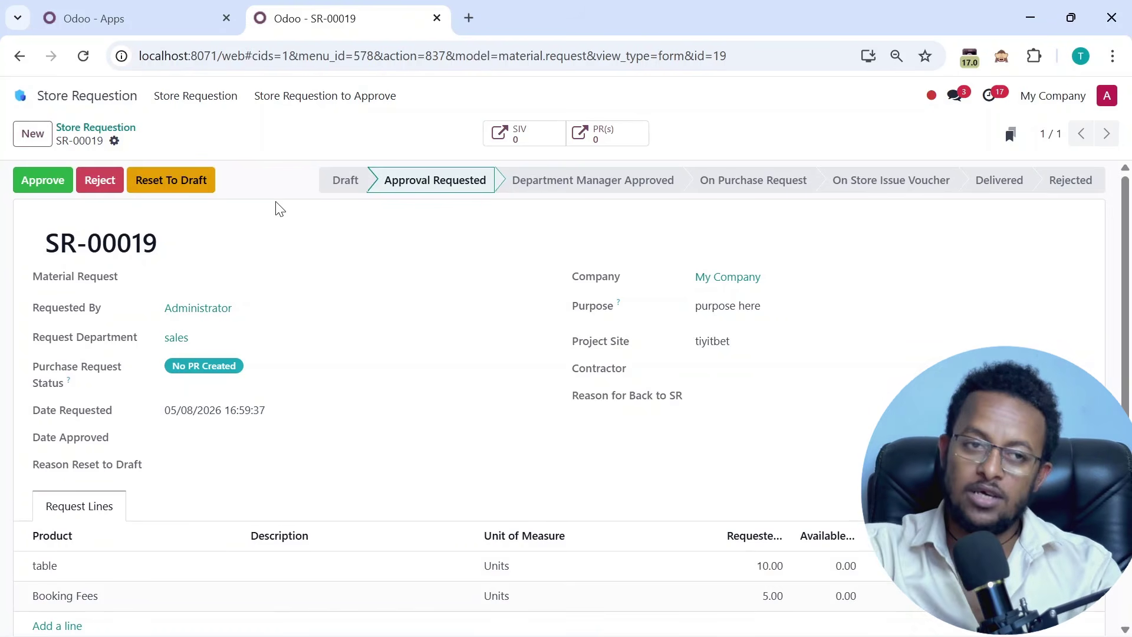
scroll(280, 210, "down", 2)
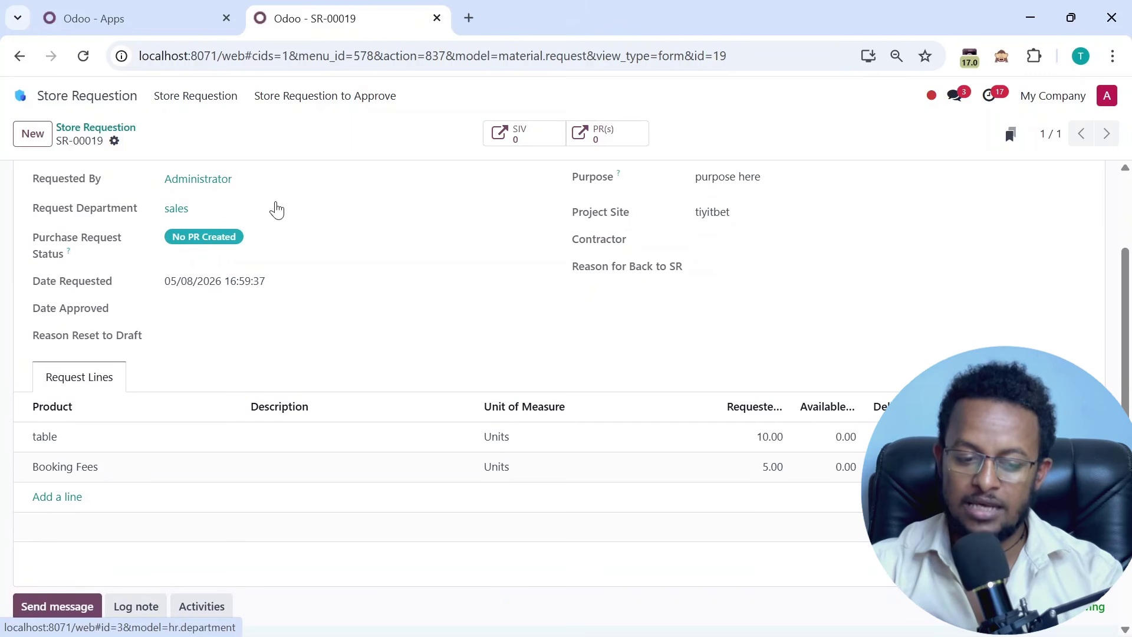
scroll(276, 210, "up", 2)
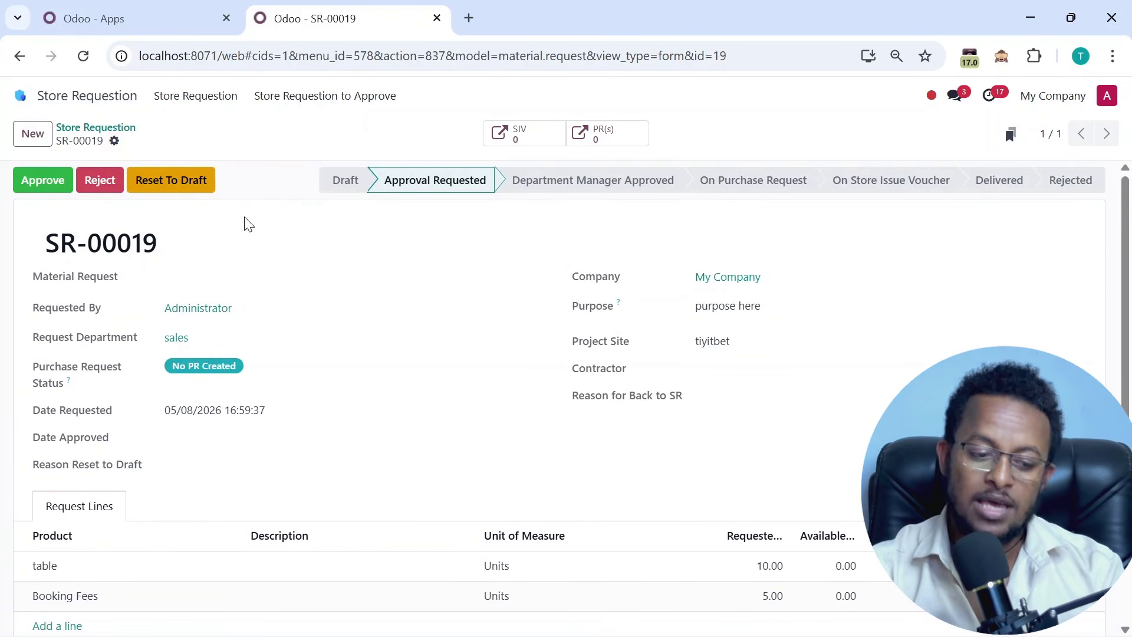
left_click(38, 180)
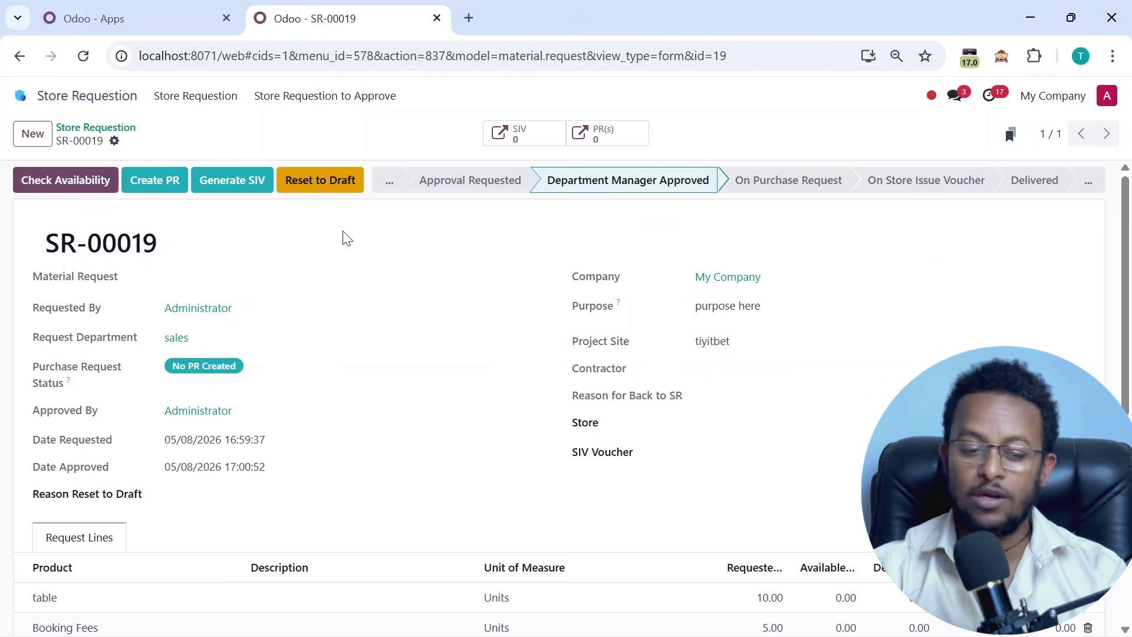
- Set the store requisition's store to WH/Stock and check the availability of the requested products
scroll(345, 238, "down", 1)
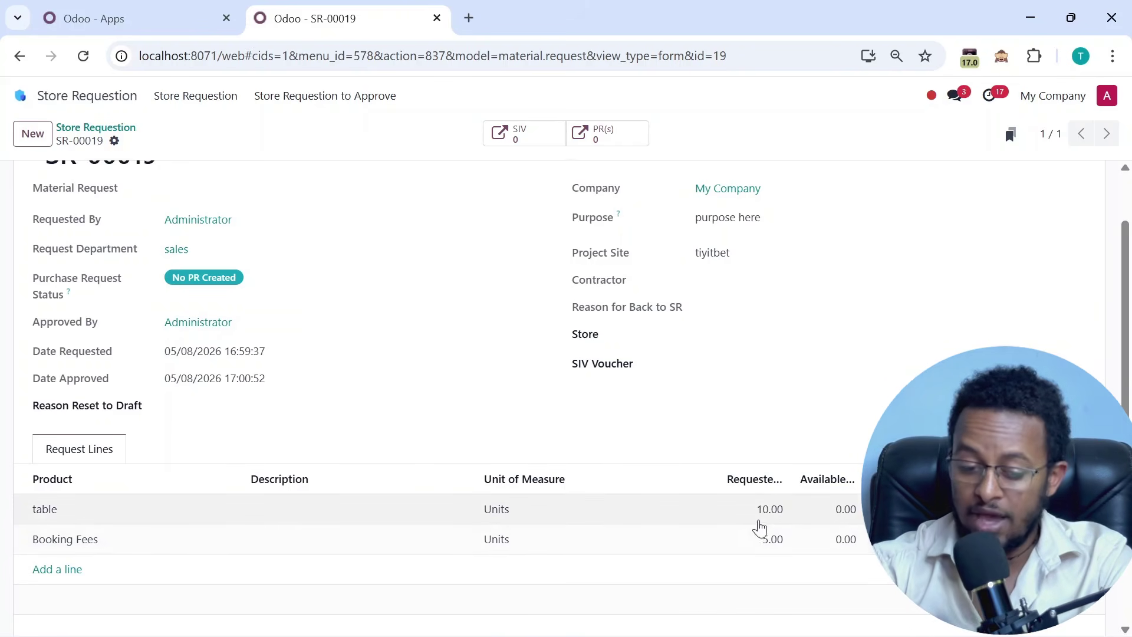
scroll(519, 429, "up", 2)
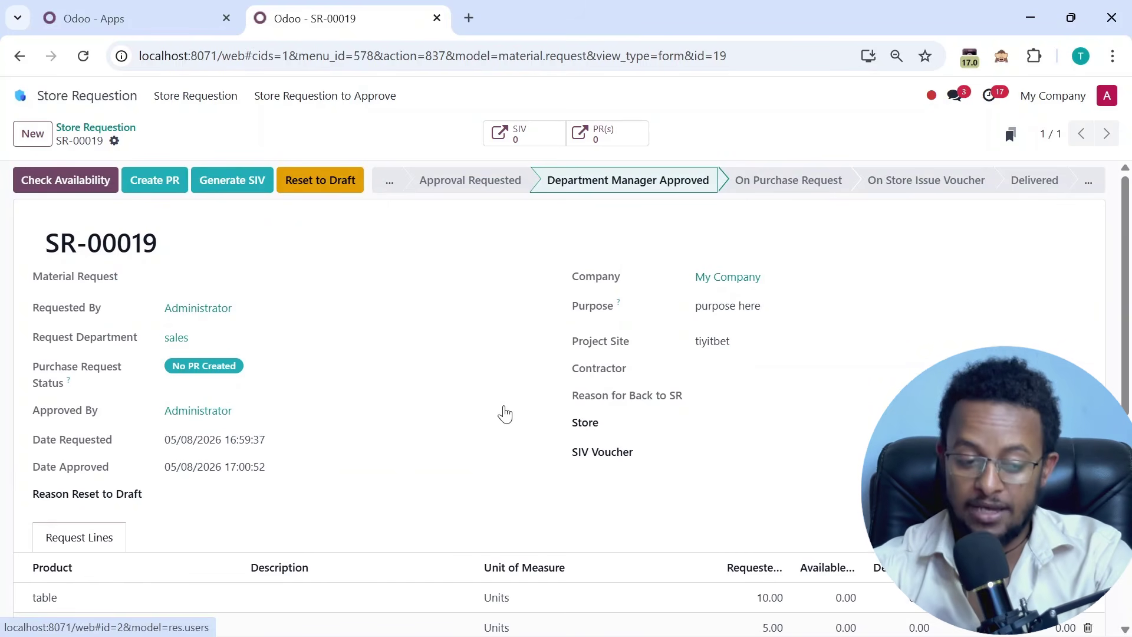
left_click(765, 420)
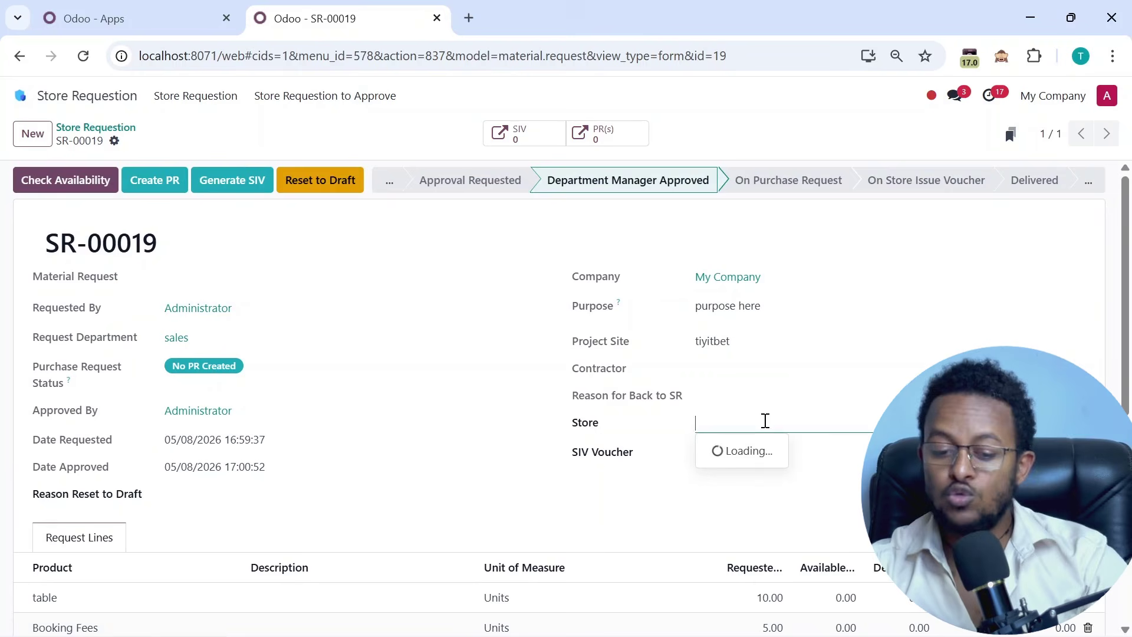
left_click(730, 450)
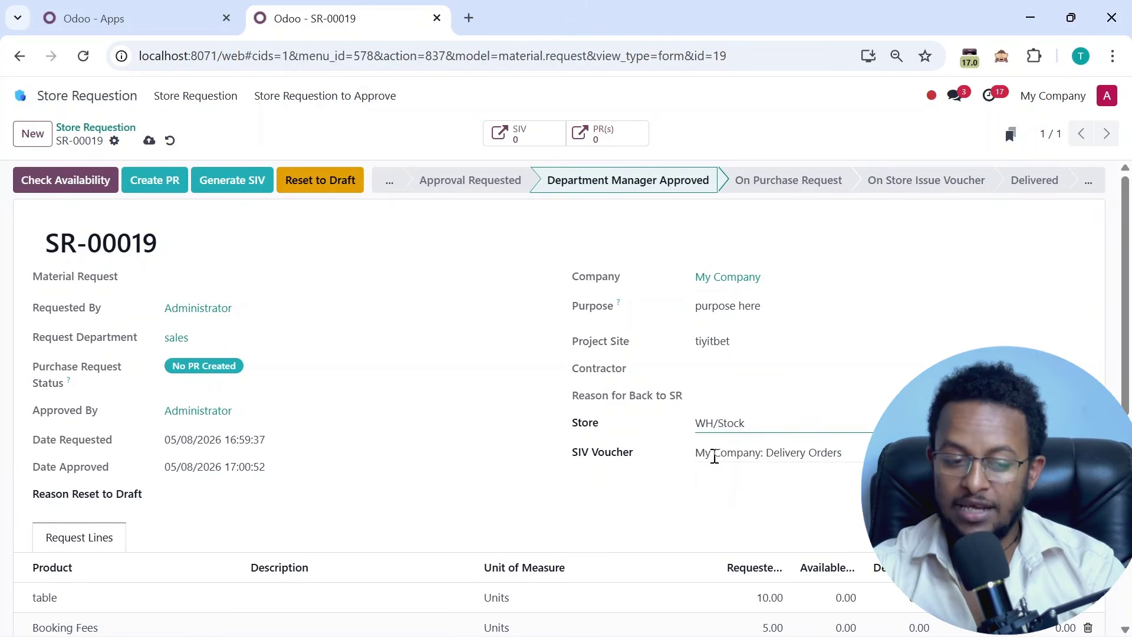
left_click(49, 180)
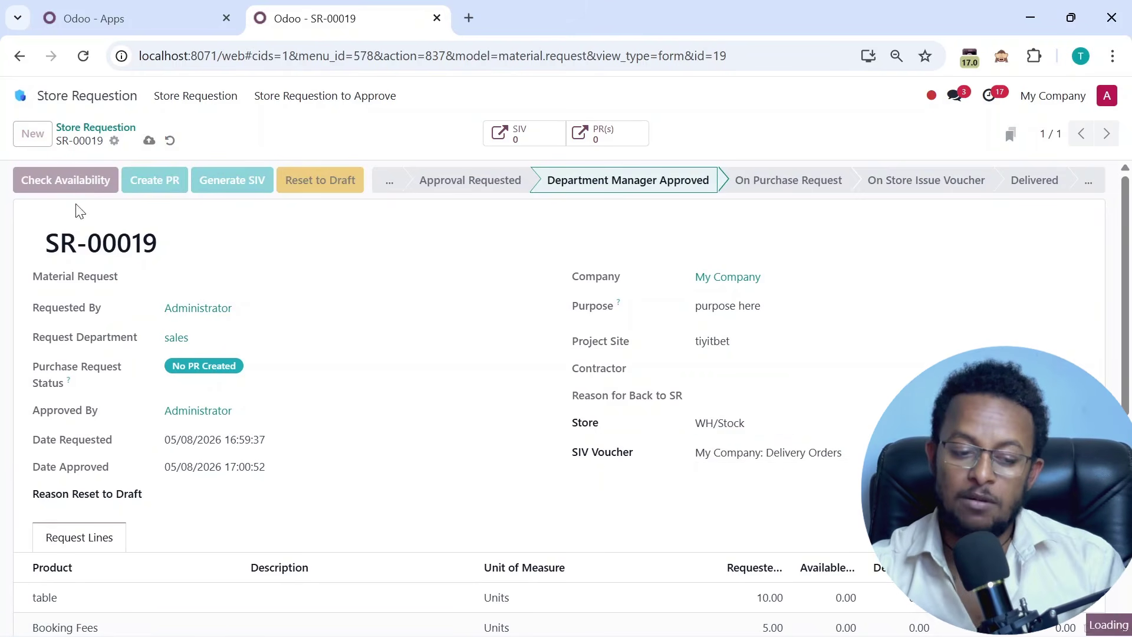
- Review the available, PR and SIV quantities on the request lines, and create a purchase request from the requisition
scroll(430, 312, "down", 2)
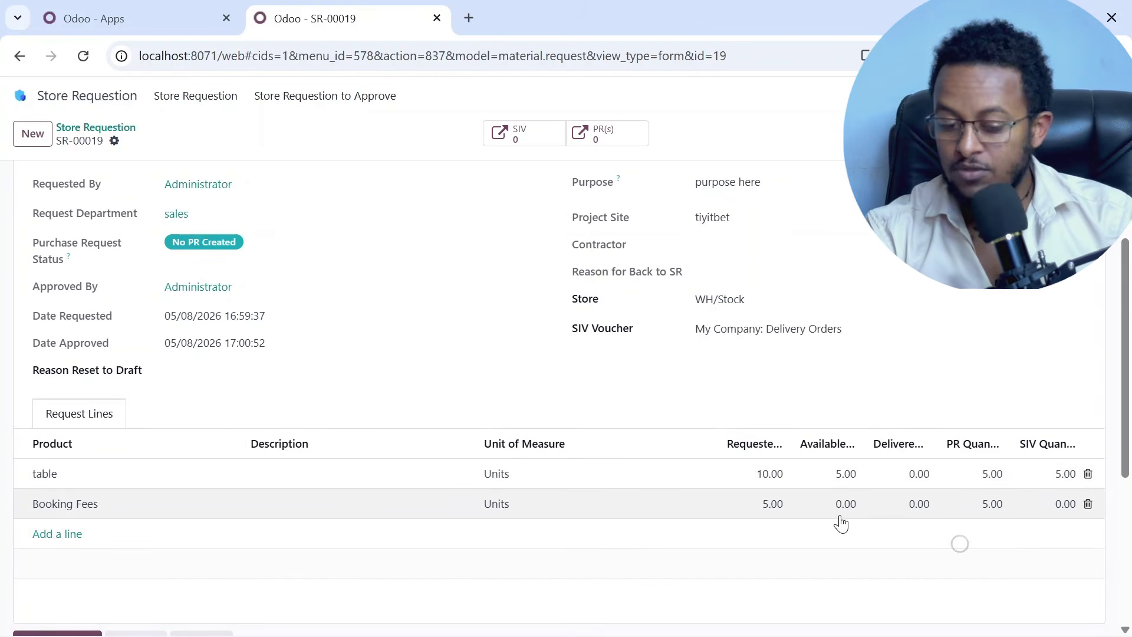
scroll(845, 513, "up", 1)
scroll(845, 518, "up", 3)
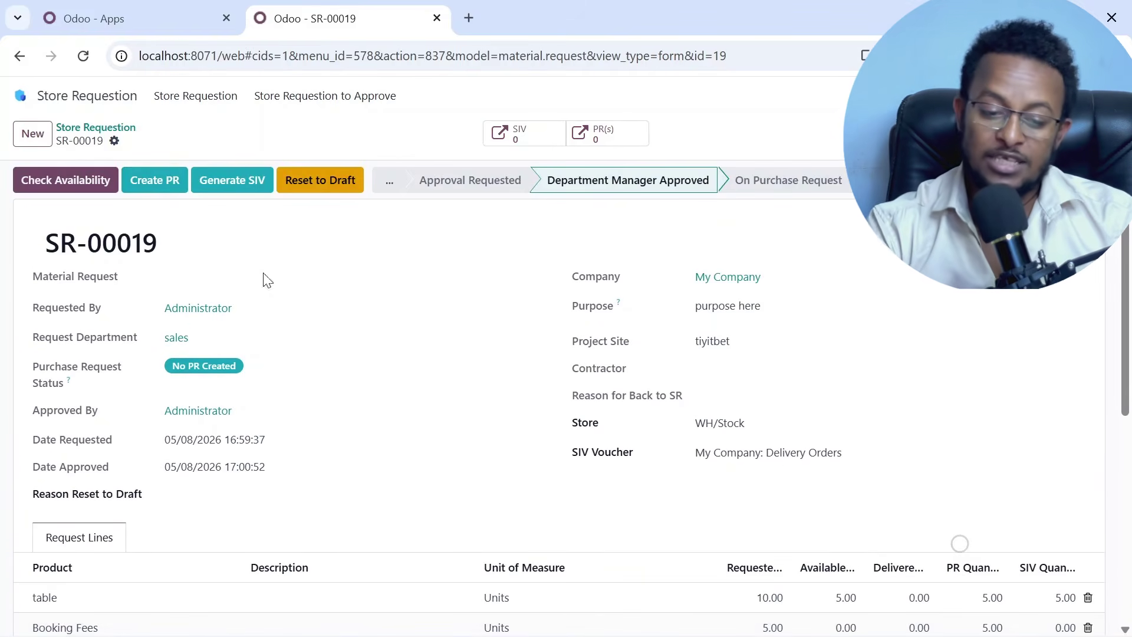
scroll(483, 329, "down", 3)
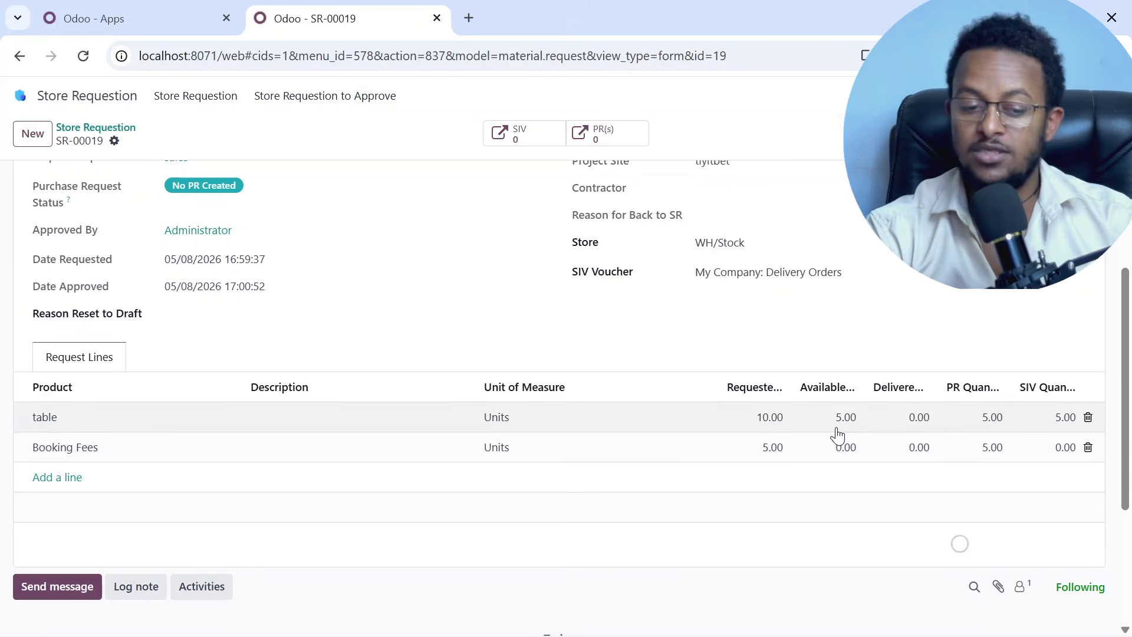
scroll(838, 427, "up", 3)
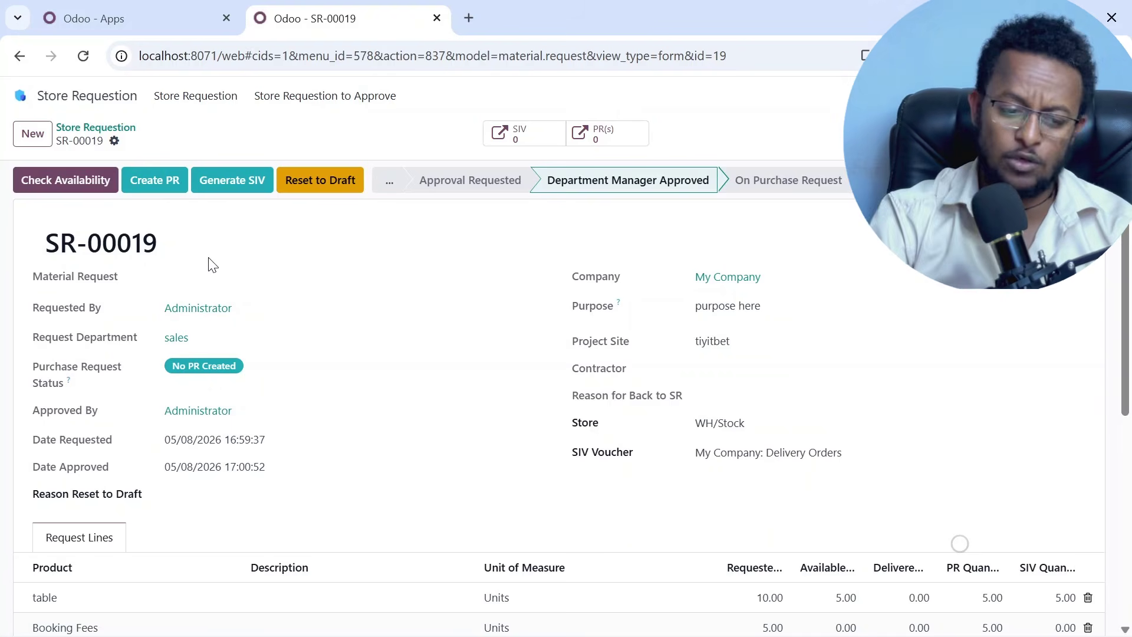
left_click(157, 187)
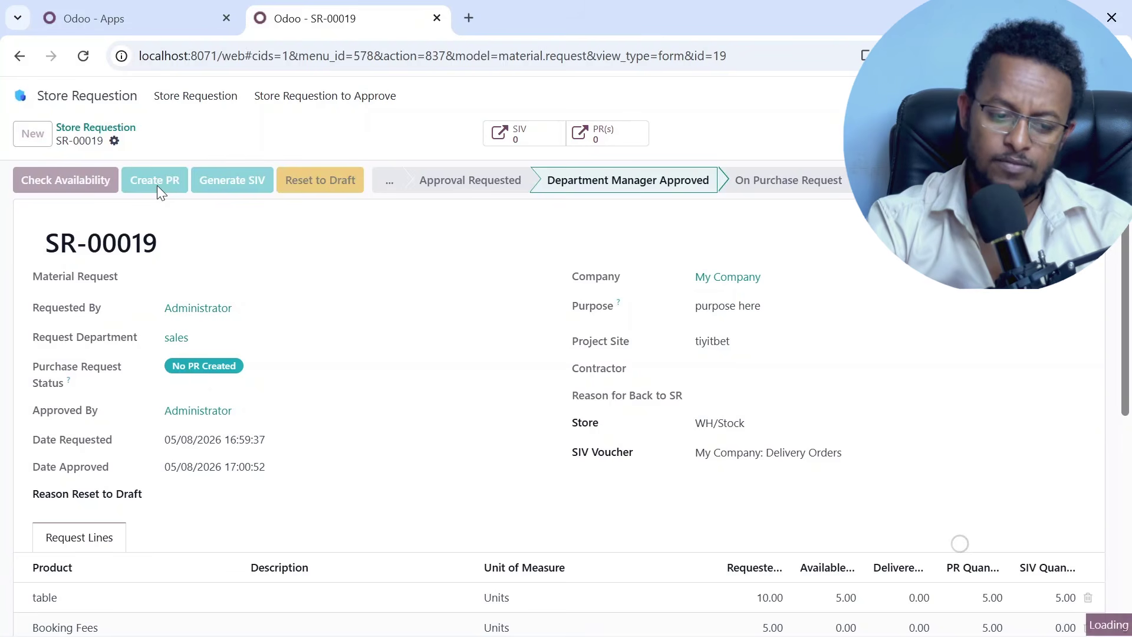
scroll(320, 335, "down", 2)
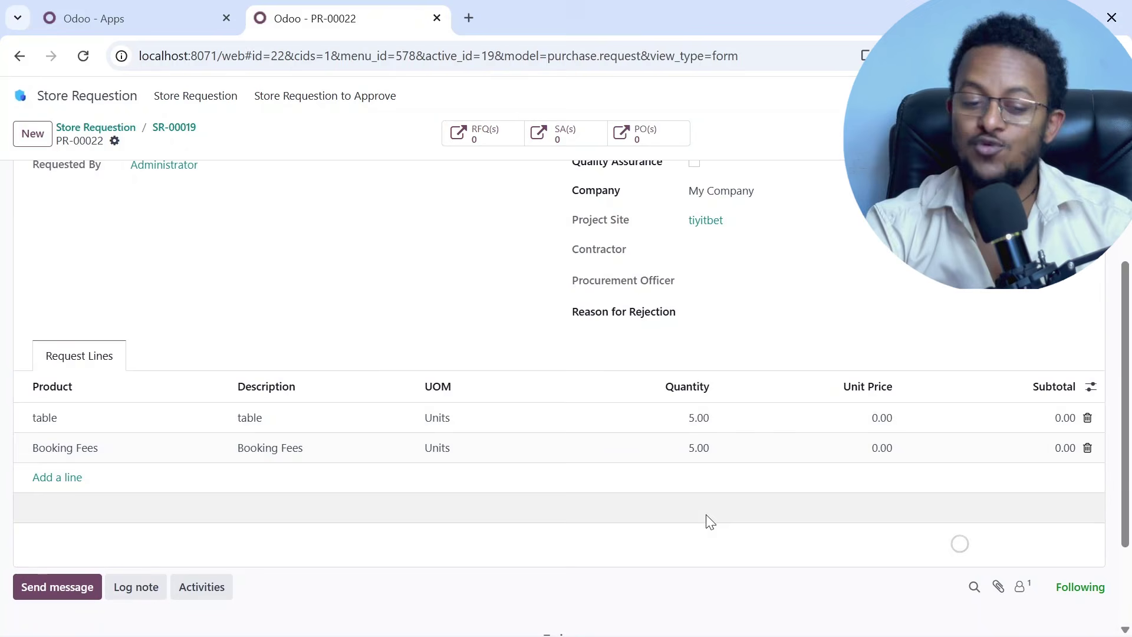
scroll(464, 313, "up", 2)
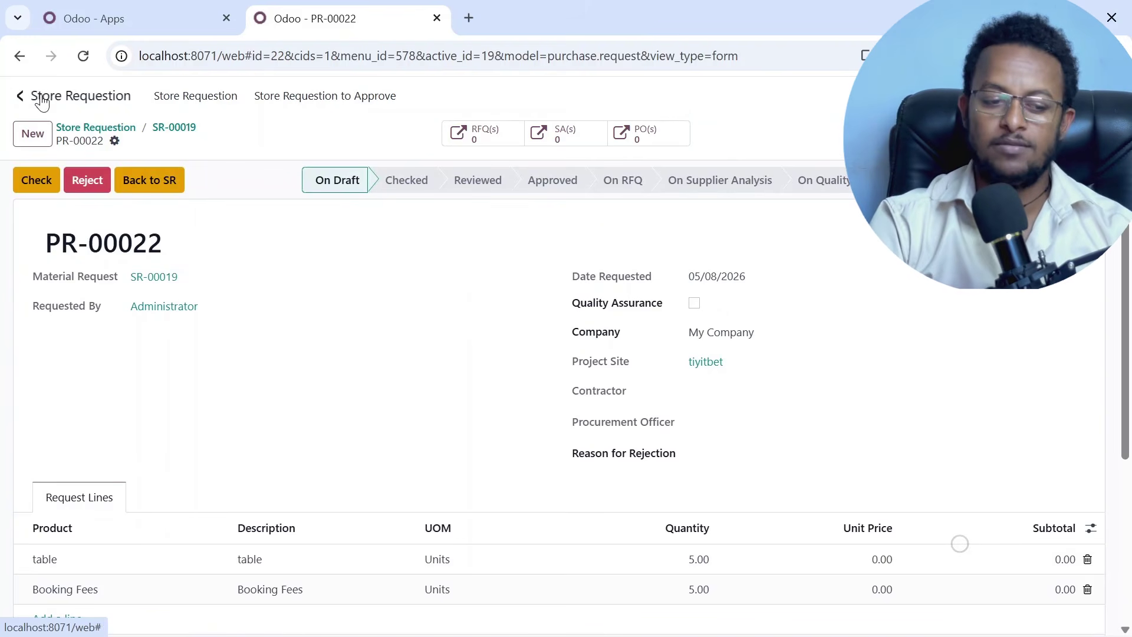
- Switch to the Purchase Request app and open the newly created request linked to the store requisition
left_click(21, 96)
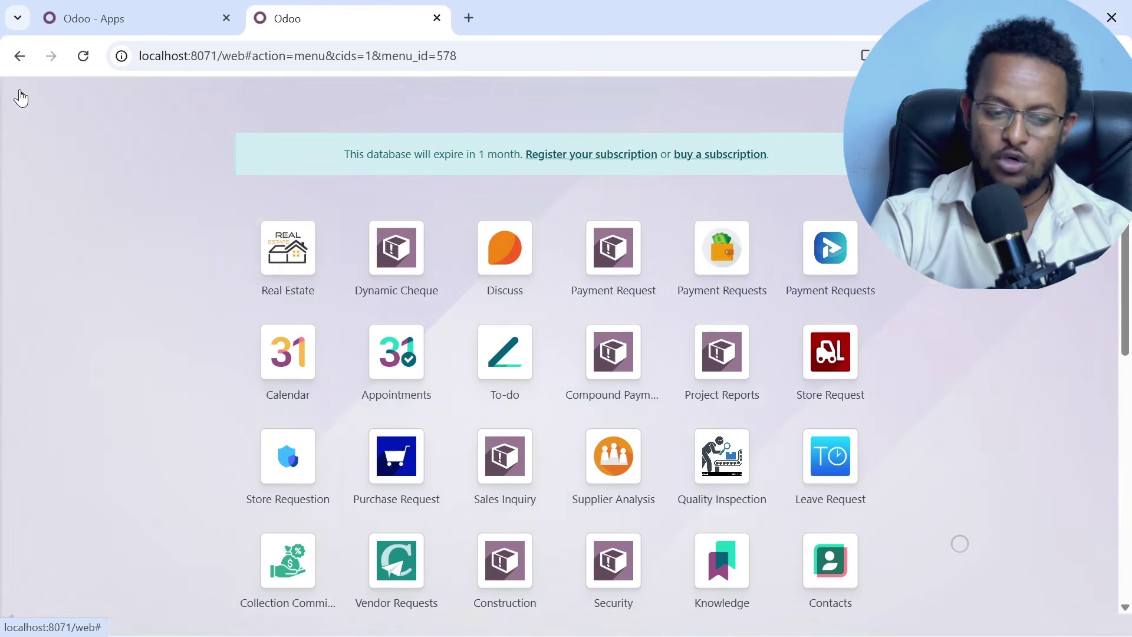
left_click(406, 461)
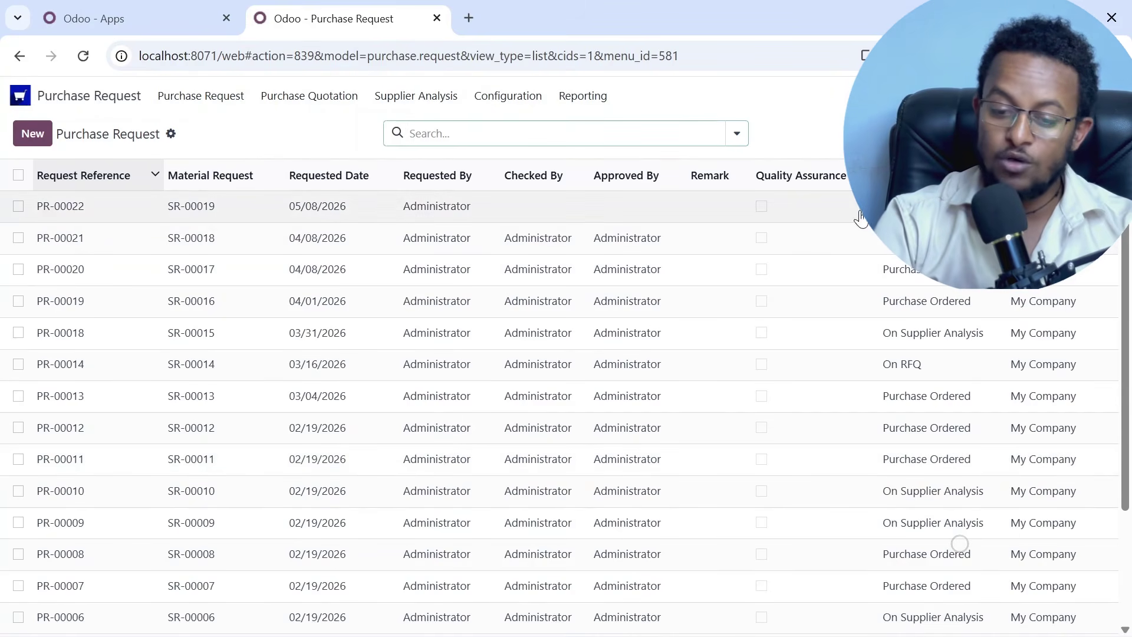
left_click(519, 213)
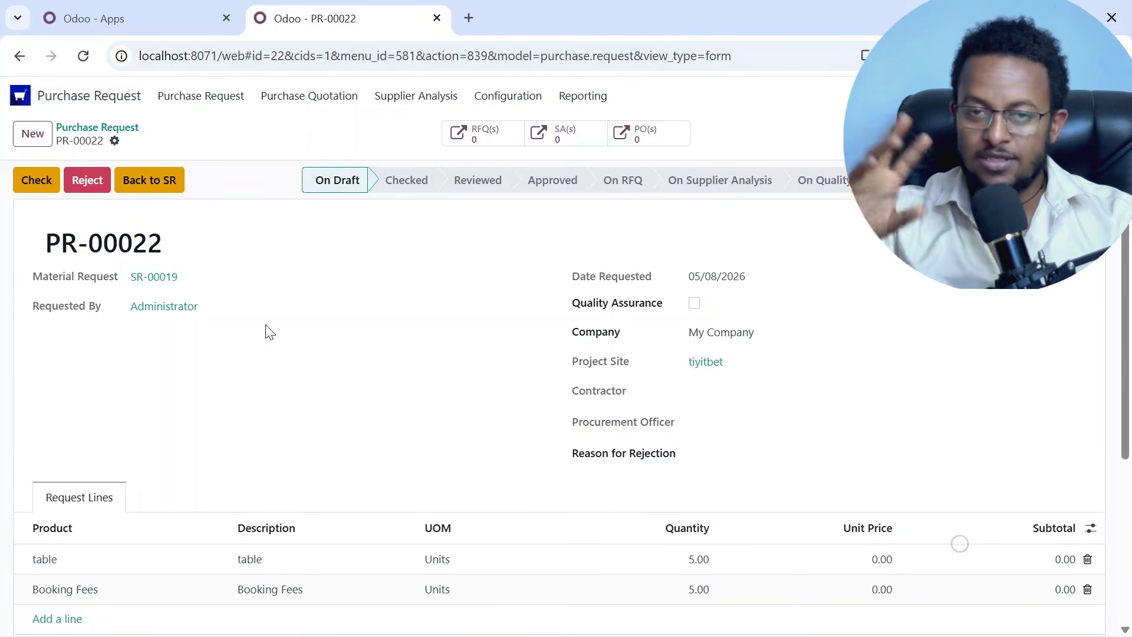
- Look over the purchase request's lines and move the request through the Checked and Reviewed stages
scroll(269, 332, "down", 2)
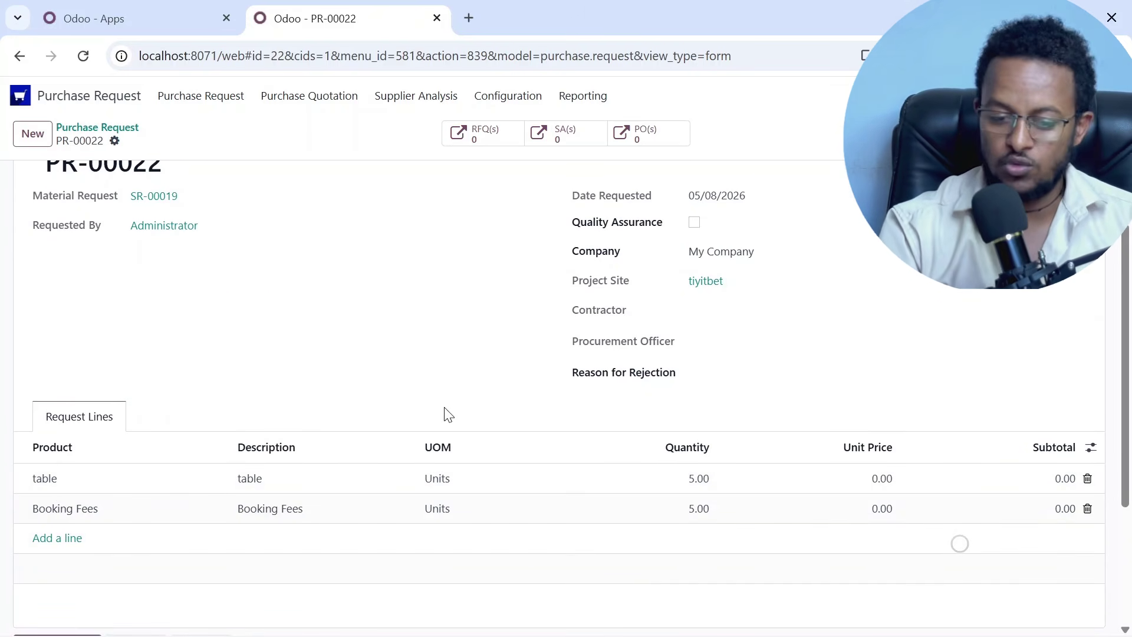
scroll(446, 414, "up", 2)
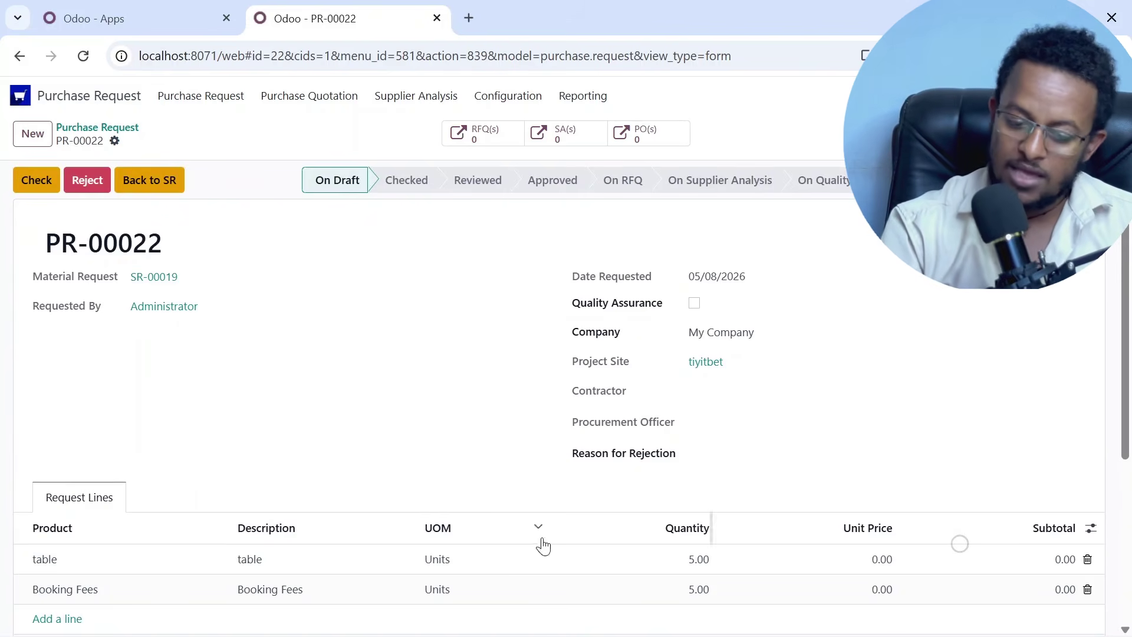
scroll(493, 478, "down", 2)
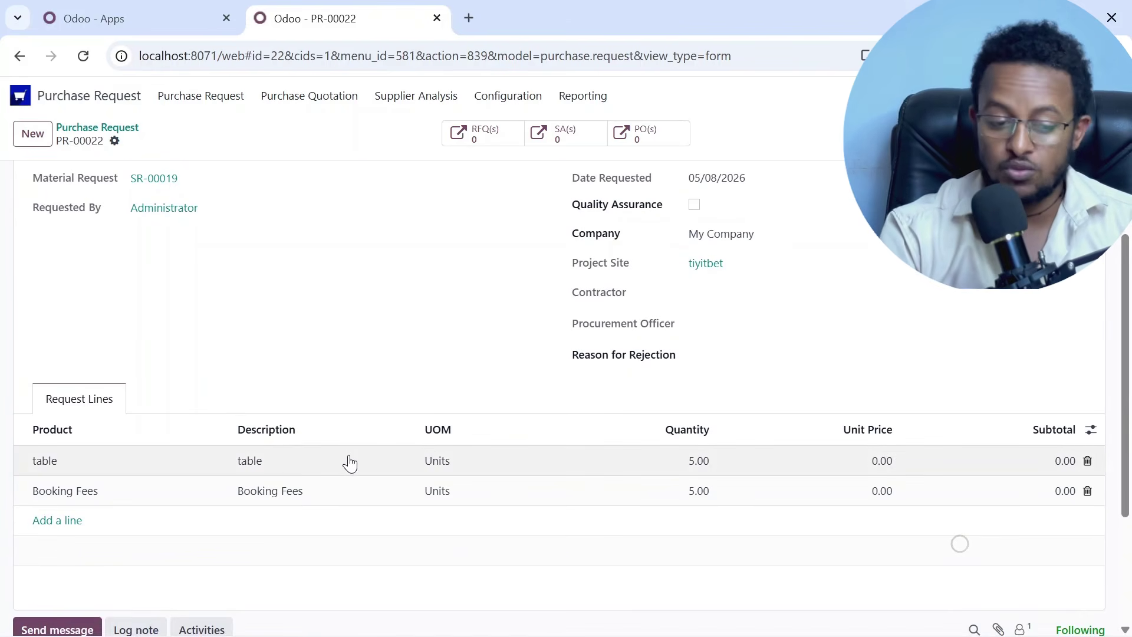
scroll(350, 462, "up", 2)
left_click(36, 186)
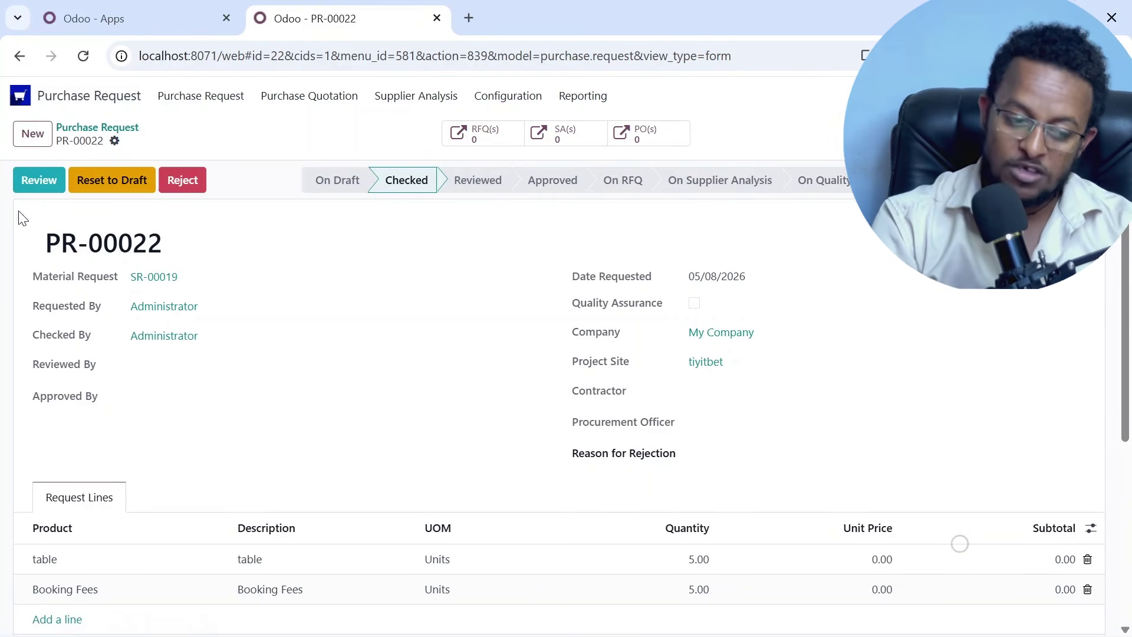
left_click(39, 182)
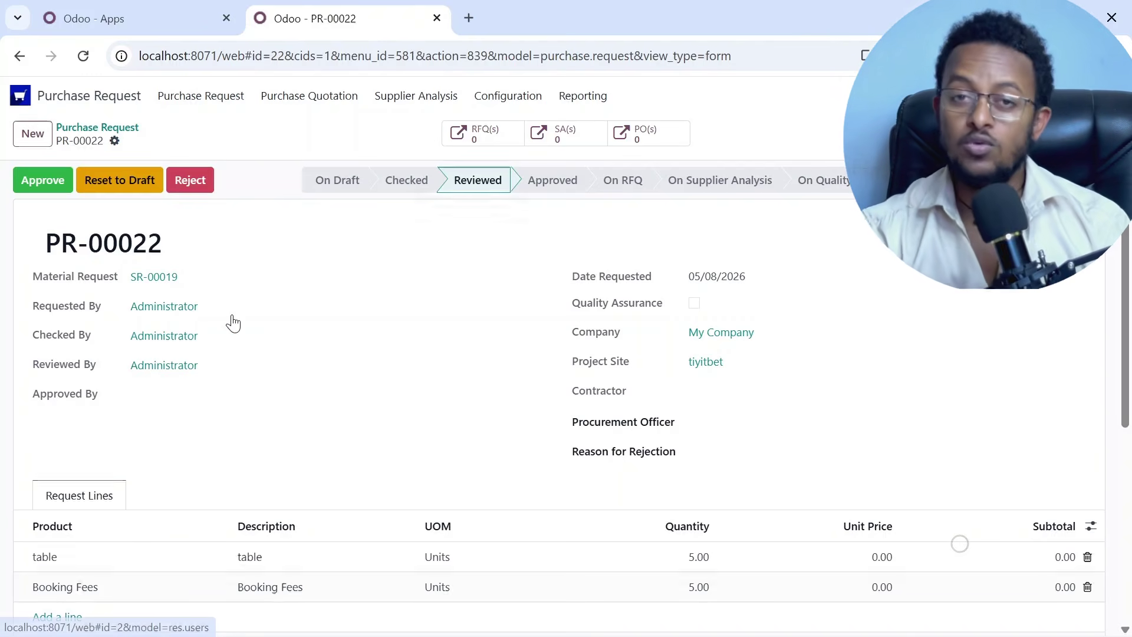
- Assign Administrator as the procurement officer, save the purchase request and approve it
left_click(755, 422)
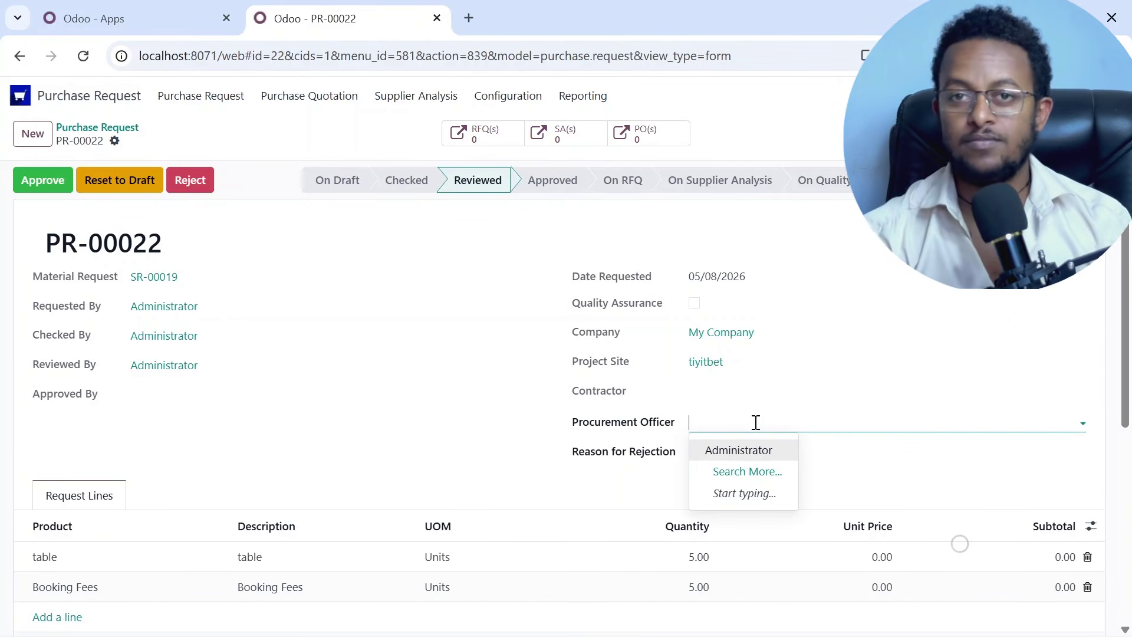
left_click(755, 451)
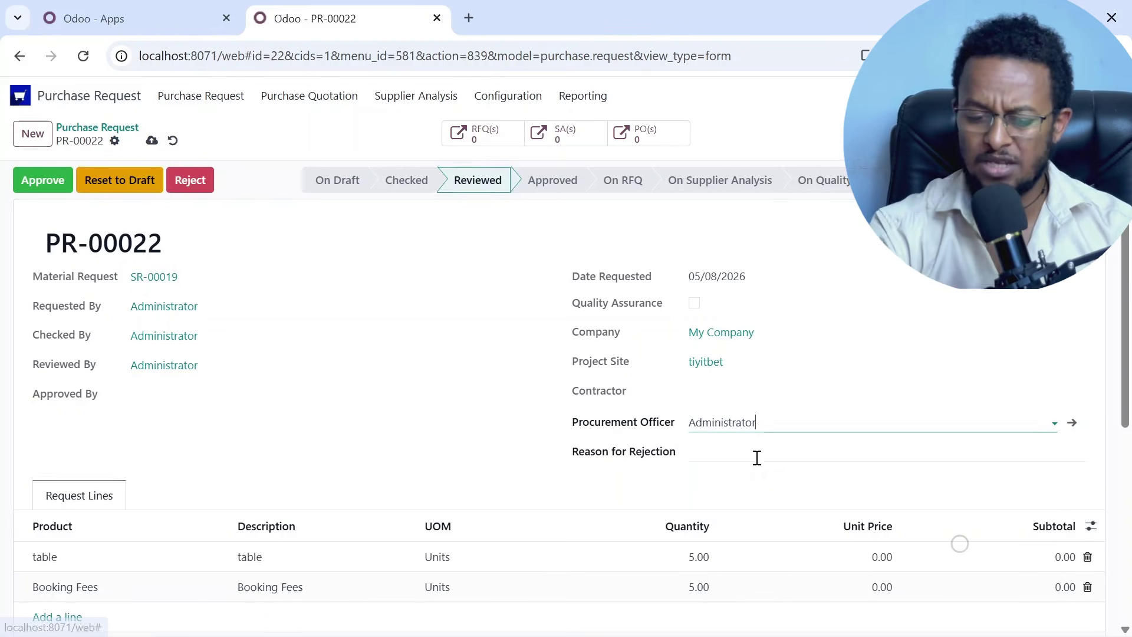
left_click(152, 140)
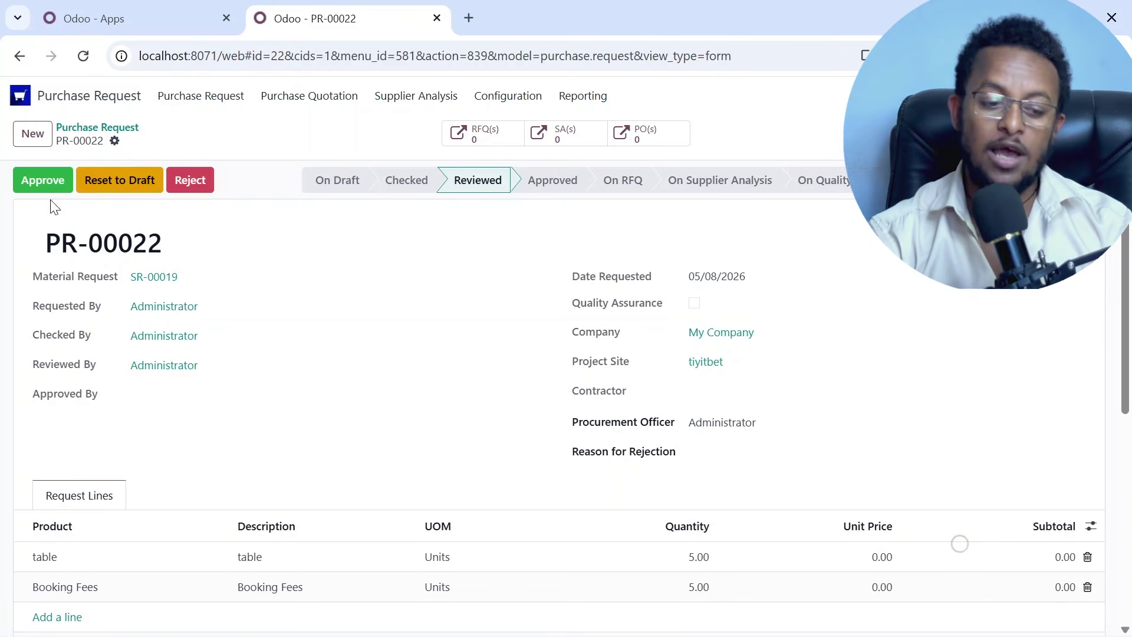
left_click(43, 180)
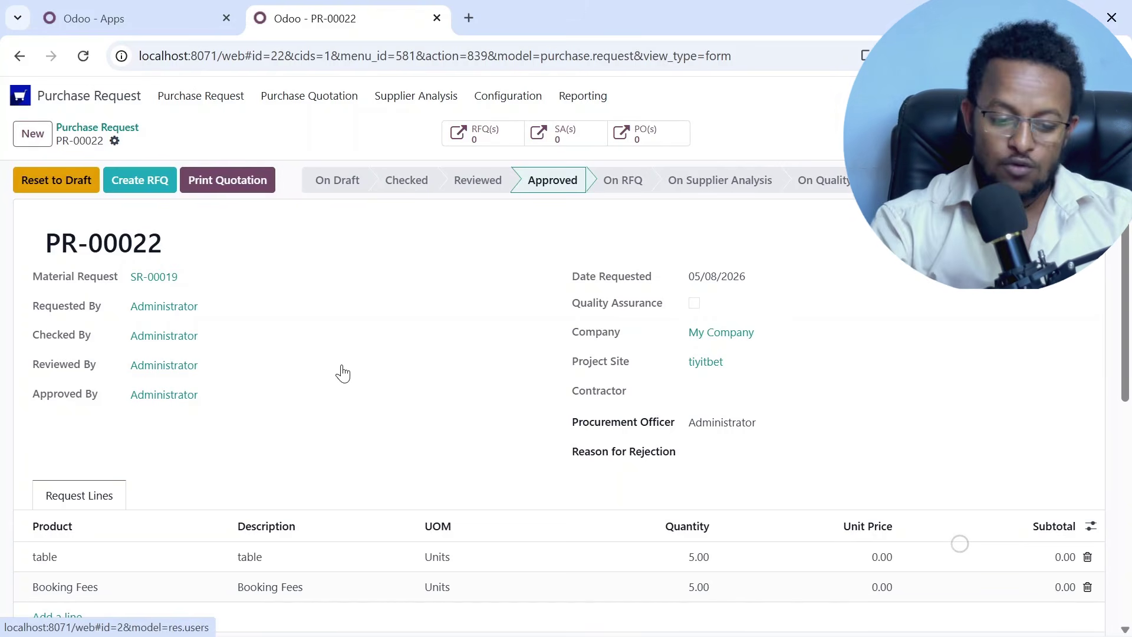
- Print the approved purchase request's quotation document and open the resulting PDF
scroll(345, 374, "down", 2)
scroll(345, 374, "up", 2)
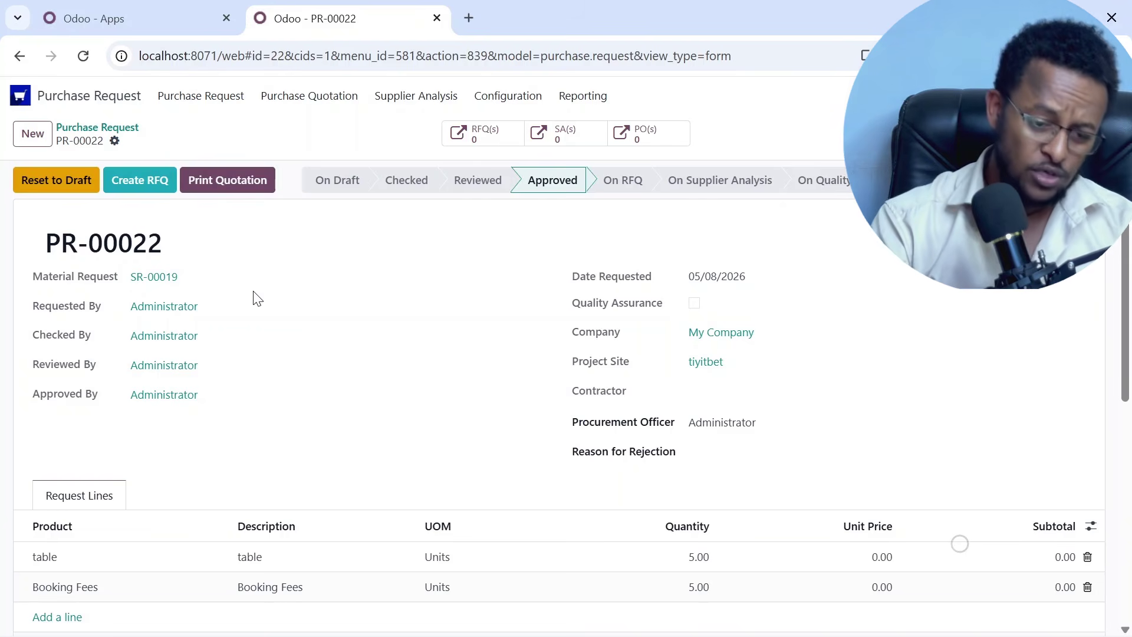
left_click(226, 173)
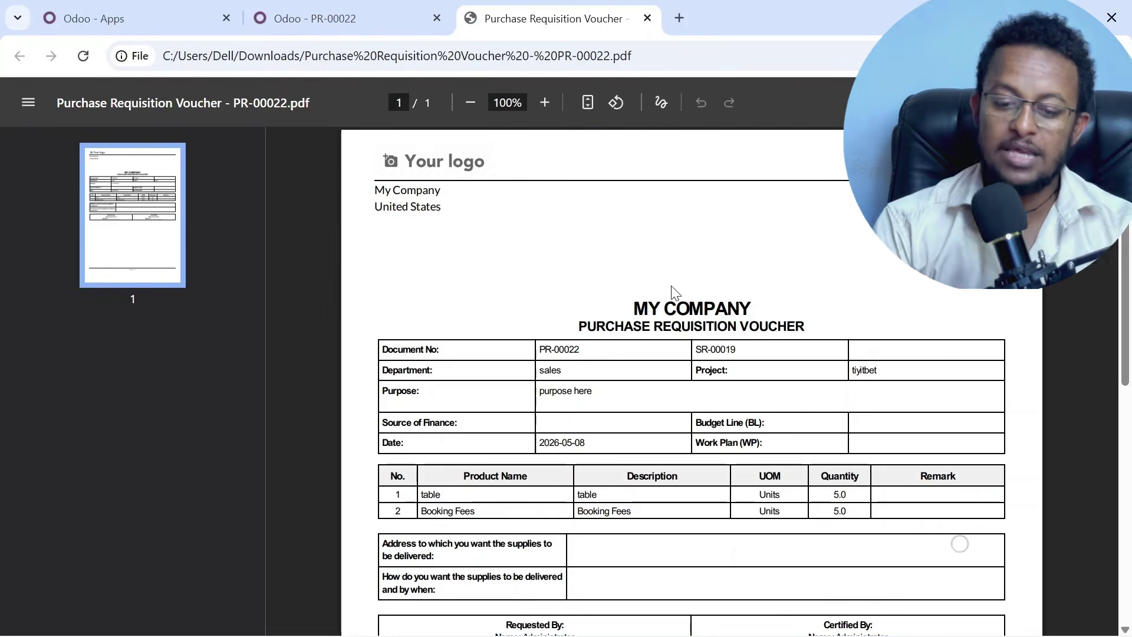
- Examine the Purchase Requisition Voucher's document details, product lines, delivery fields and signature blocks
scroll(675, 292, "down", 1)
scroll(675, 292, "up", 1)
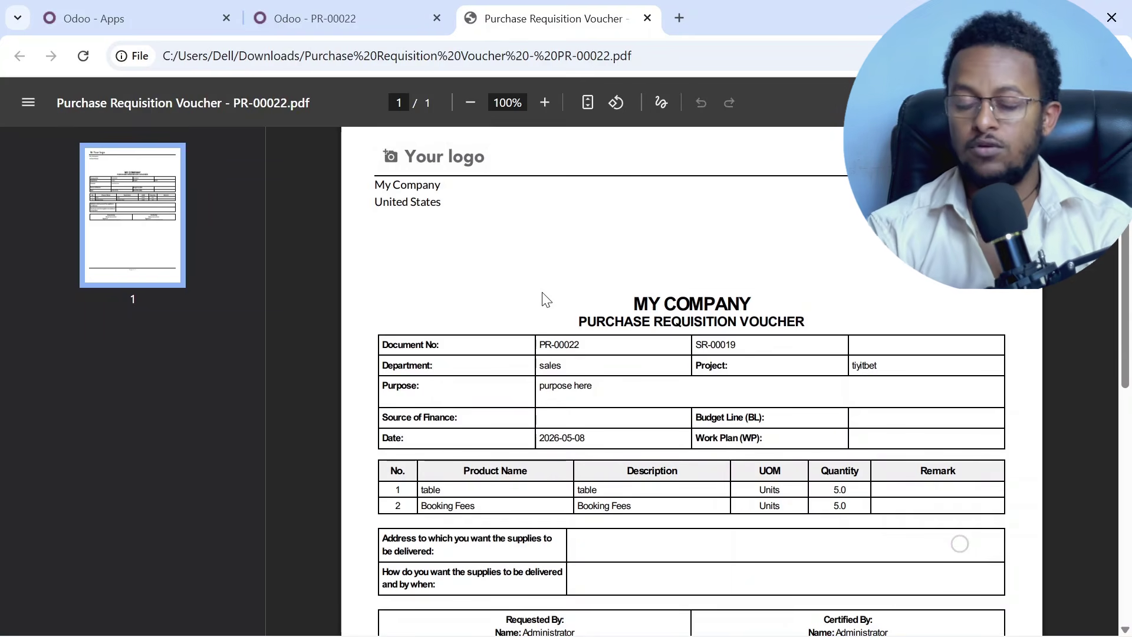
scroll(542, 293, "down", 1)
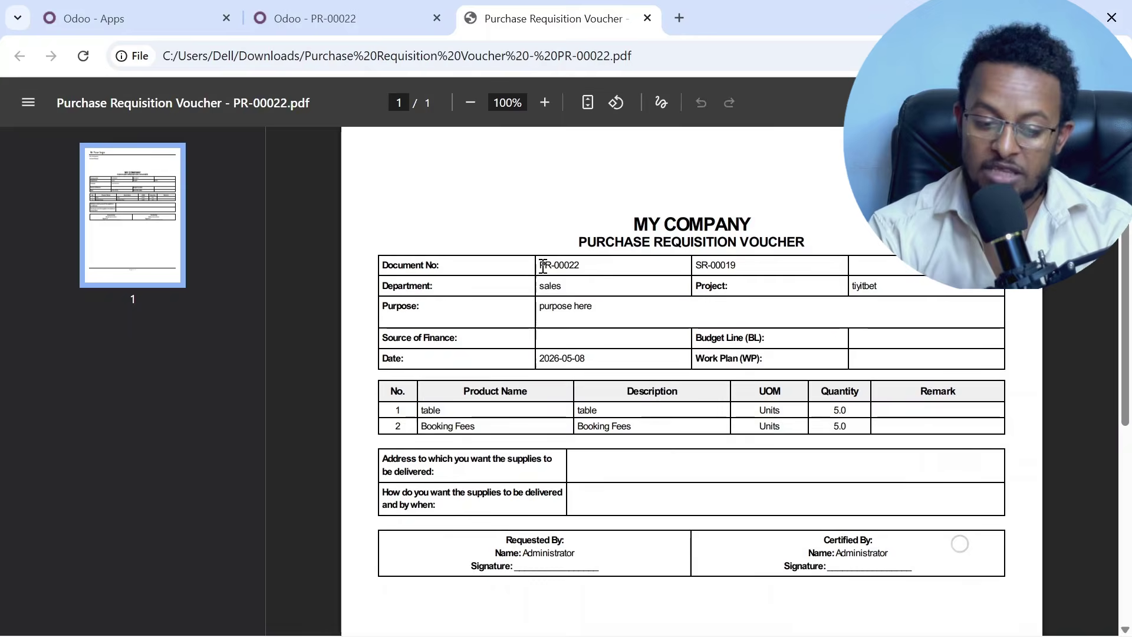
scroll(688, 284, "down", 1)
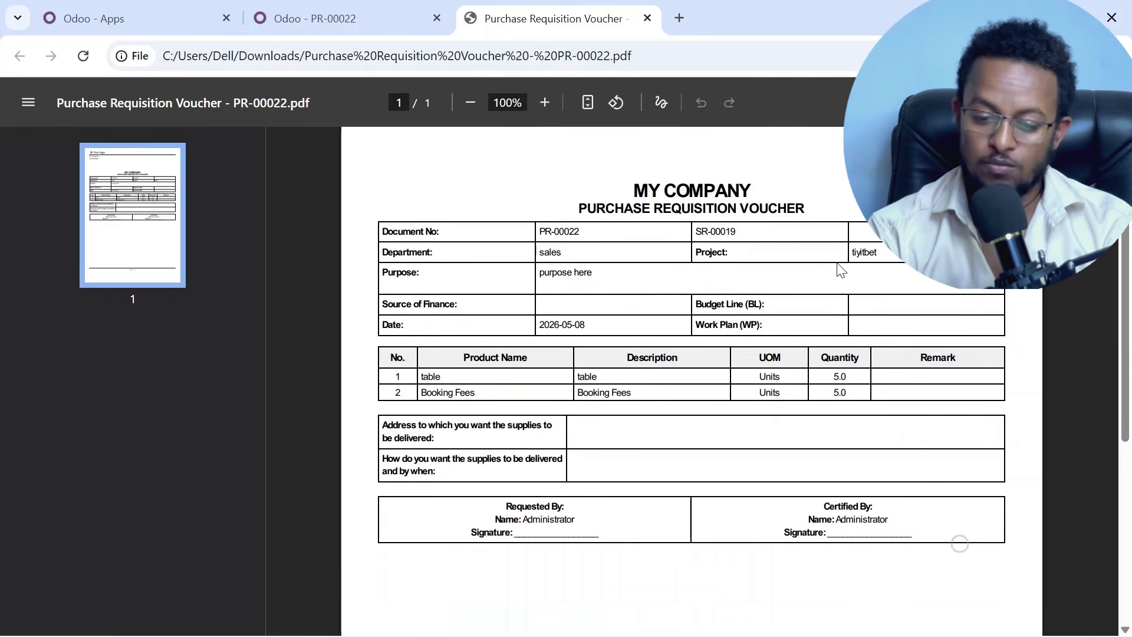
scroll(869, 282, "down", 2)
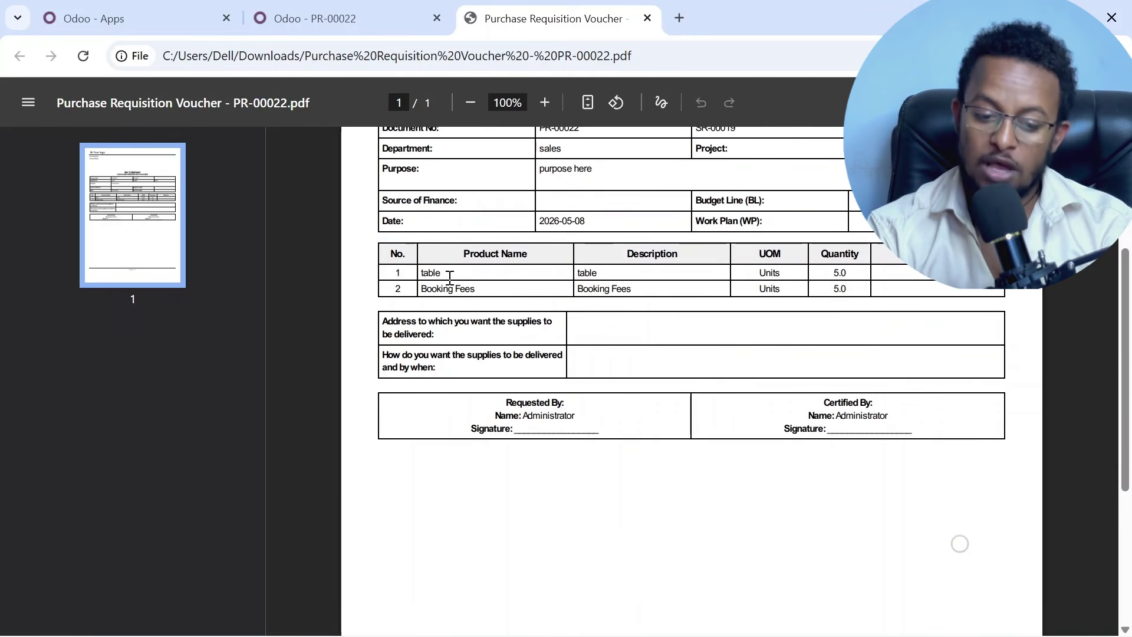
scroll(768, 338, "up", 2)
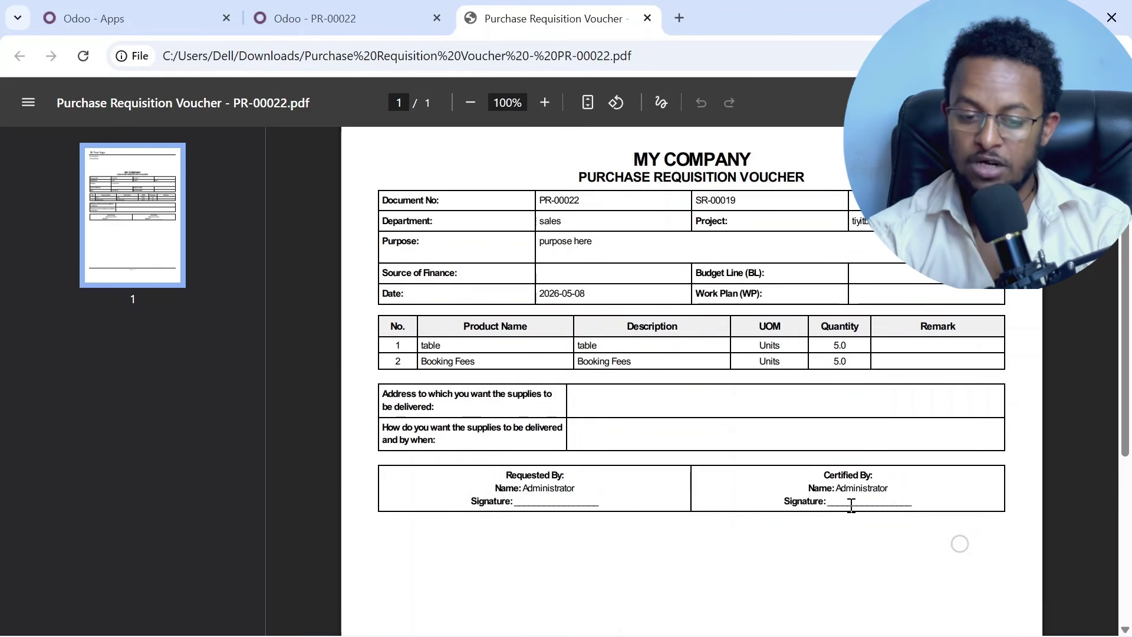
scroll(851, 505, "up", 2)
scroll(851, 505, "down", 1)
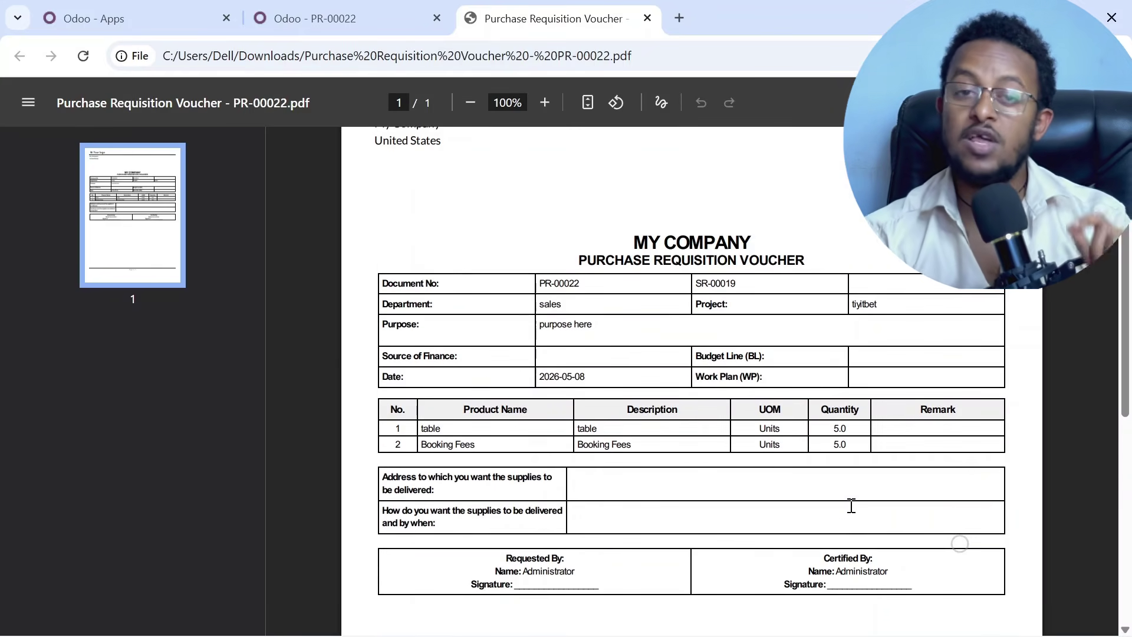
- Create an RFQ from the approved purchase request, set JOEL Agent as vendor, save it and mark it as sent to the vendor
left_click(317, 8)
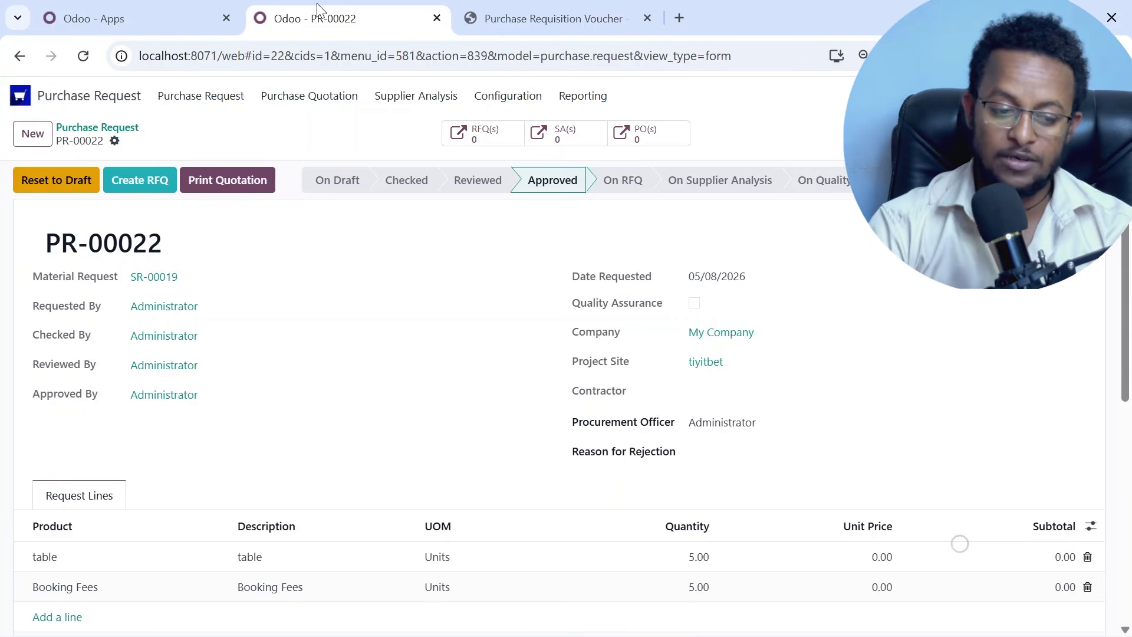
left_click(143, 184)
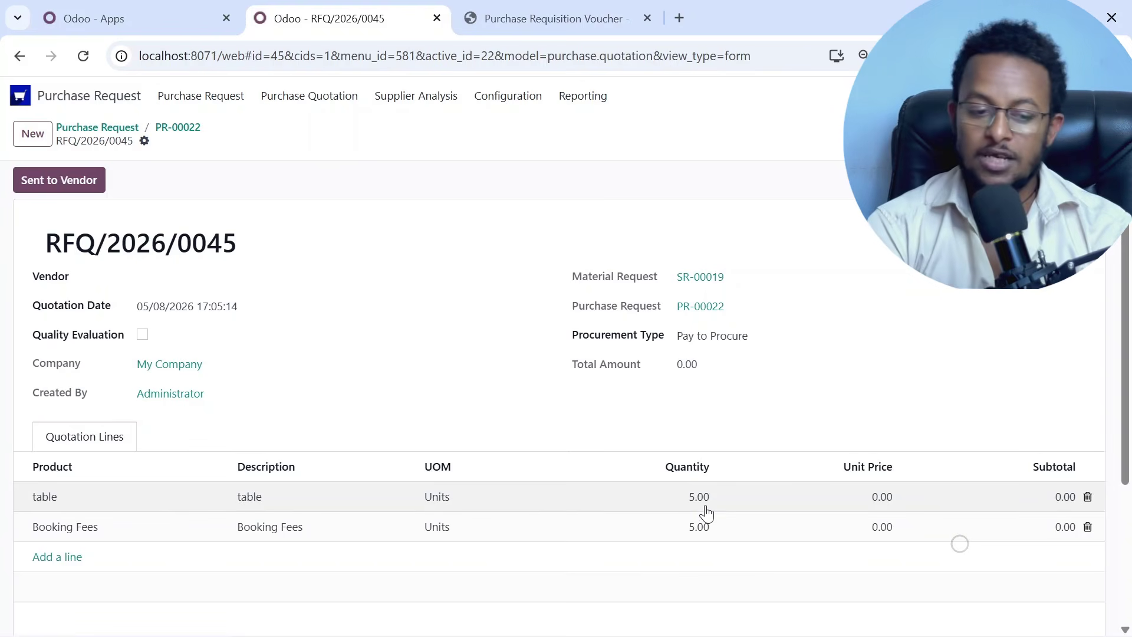
left_click(207, 278)
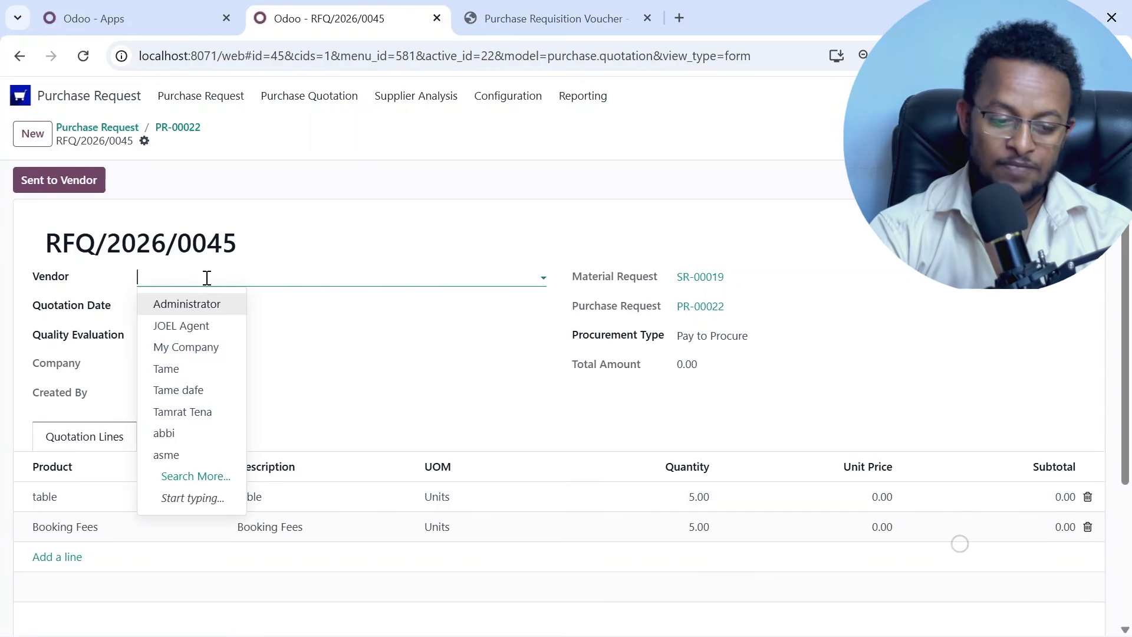
left_click(208, 328)
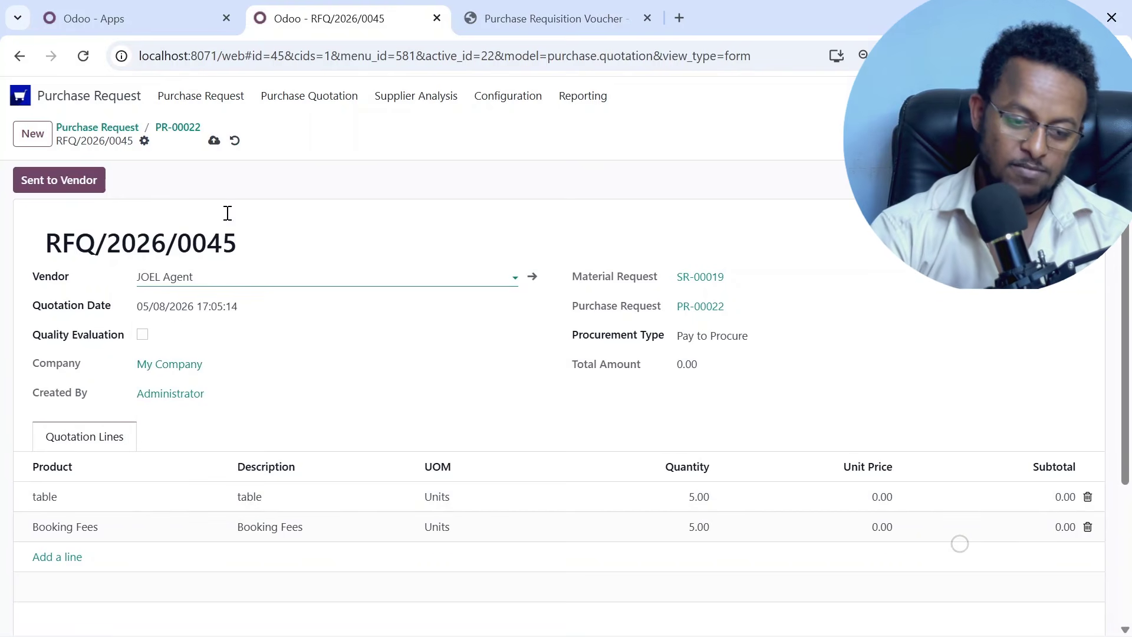
left_click(214, 141)
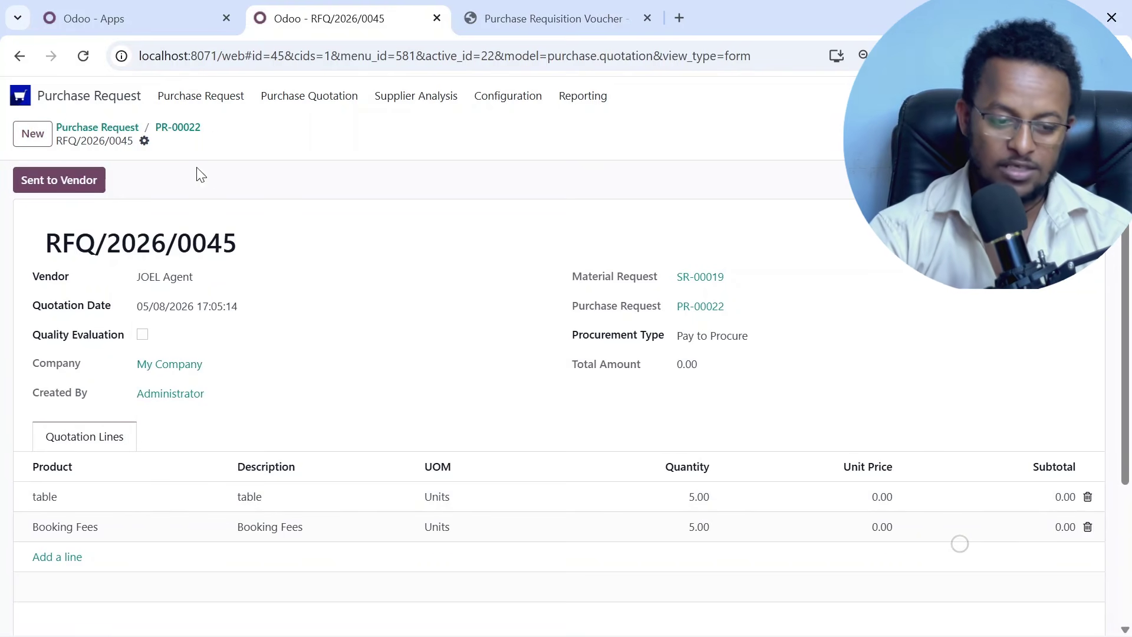
left_click(62, 180)
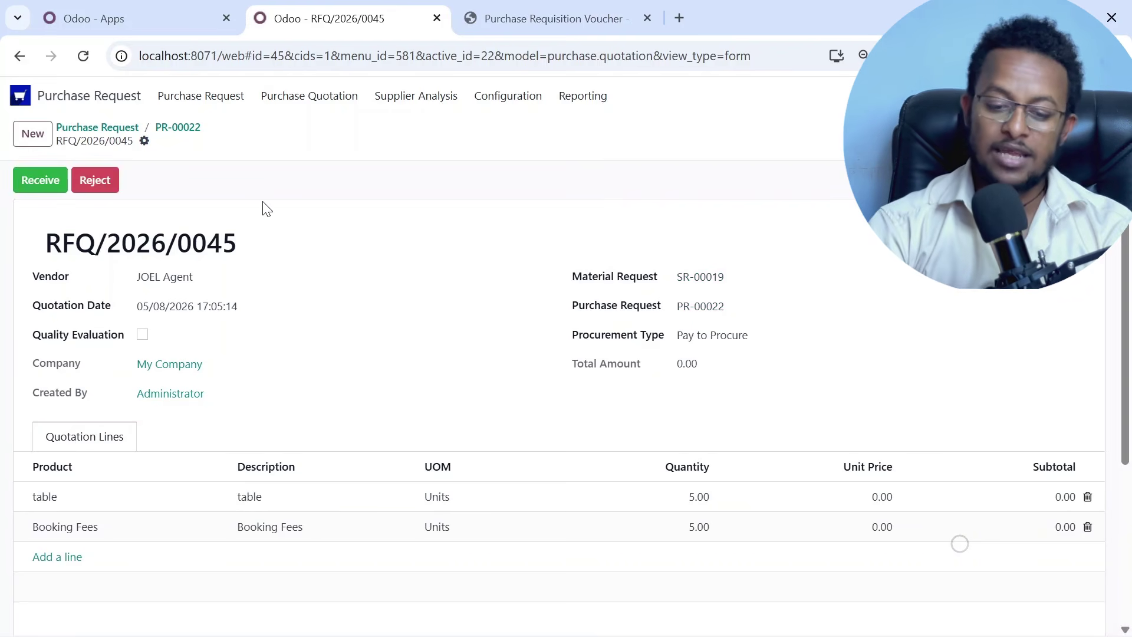
- Set the unit prices to 100 for table and 150 for Booking Fees, and mark the RFQ as received
left_click(862, 495)
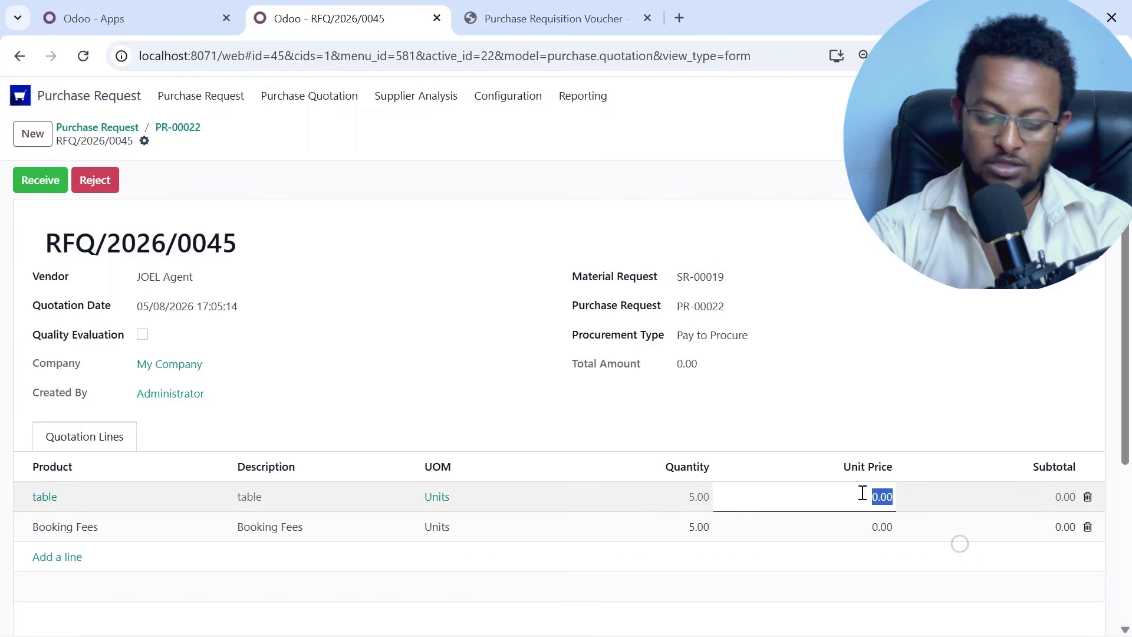
type("100")
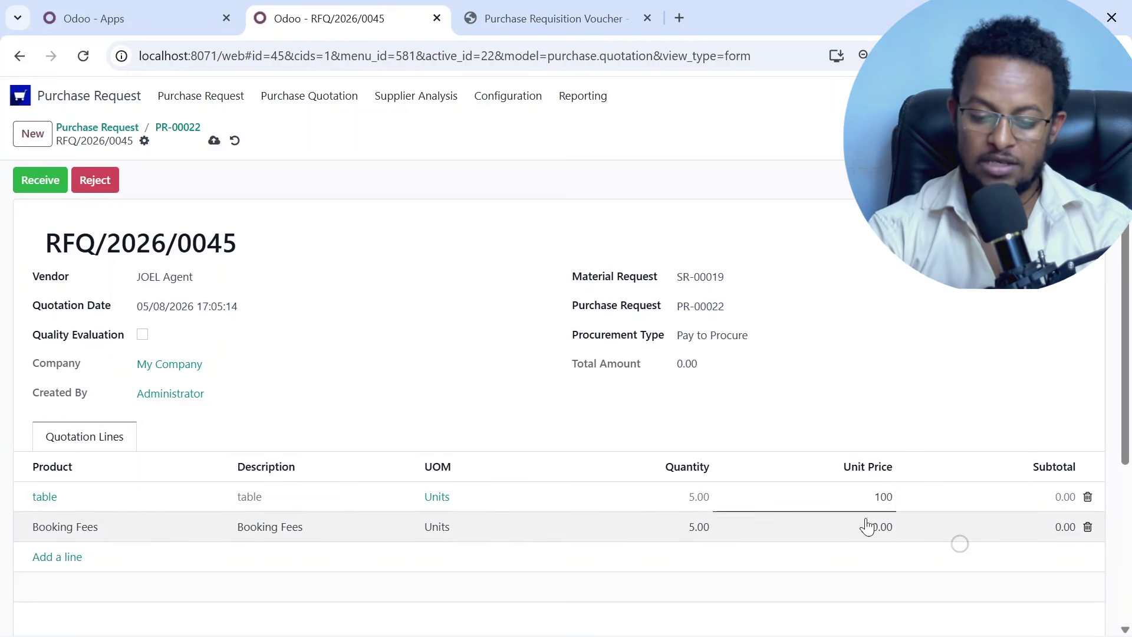
left_click(866, 523)
type("15")
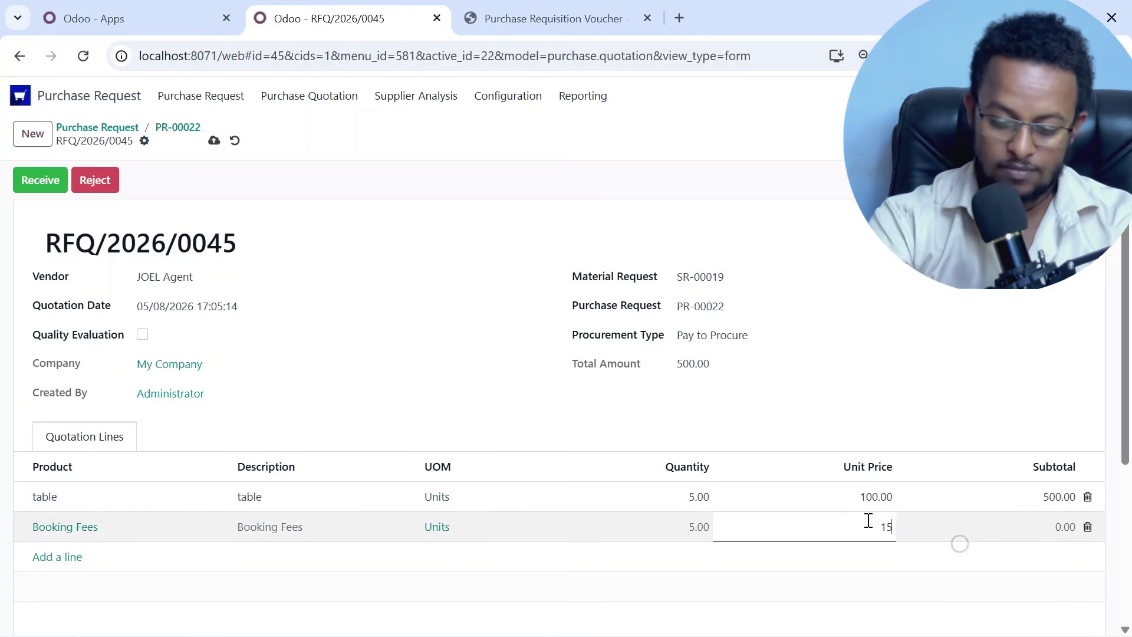
type("0")
left_click(35, 181)
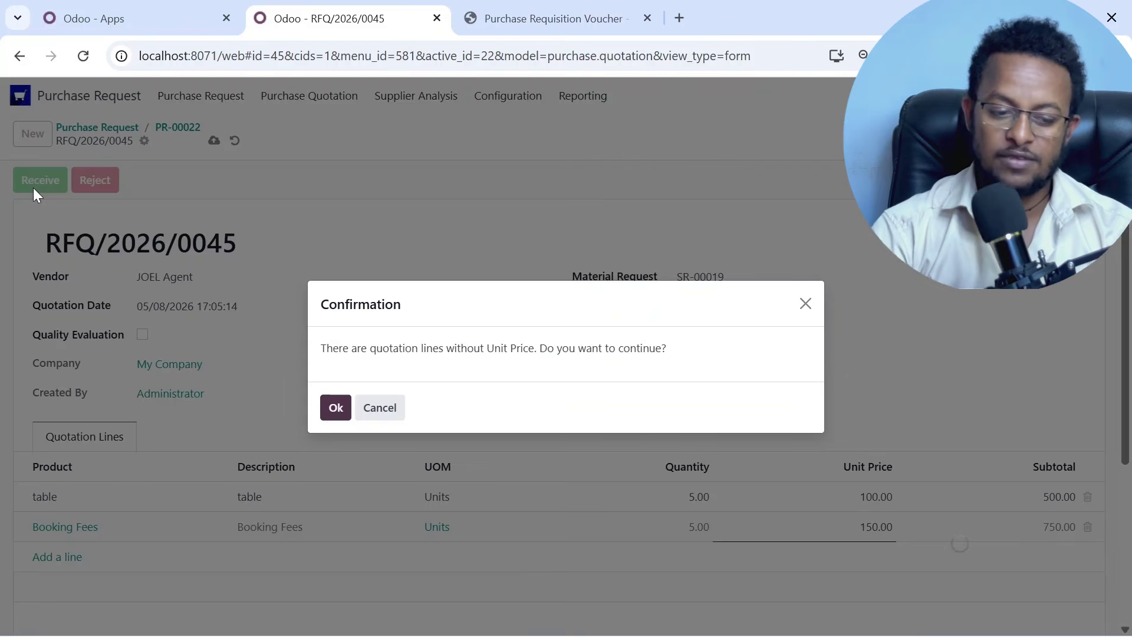
left_click(336, 408)
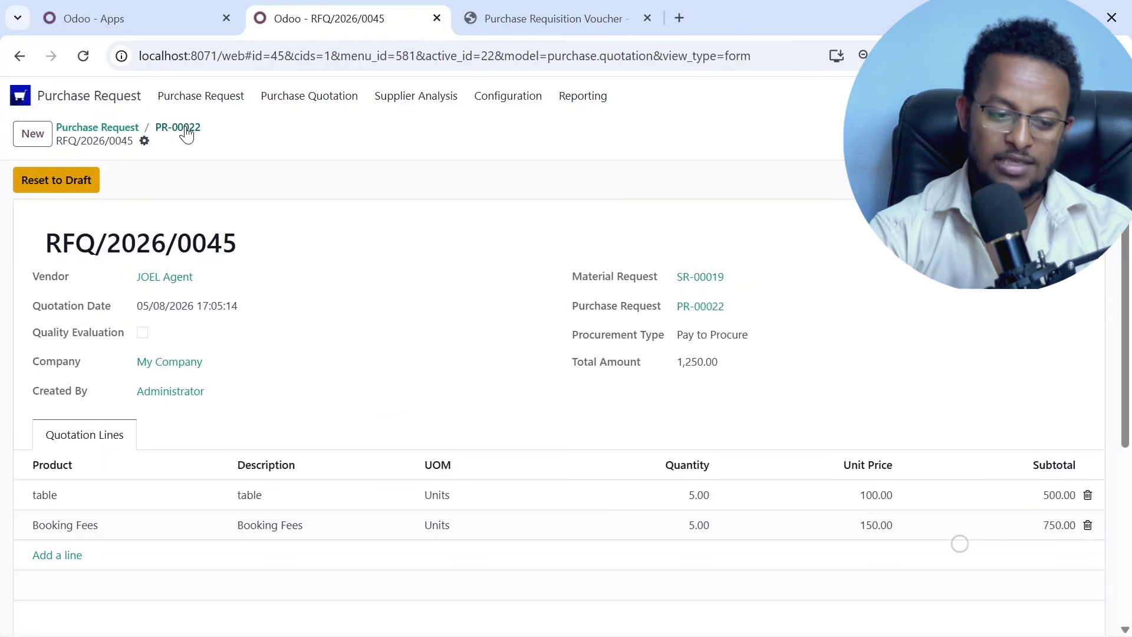
- Create a second RFQ from purchase request PR-00022 and select a different existing contact as its vendor
left_click(182, 128)
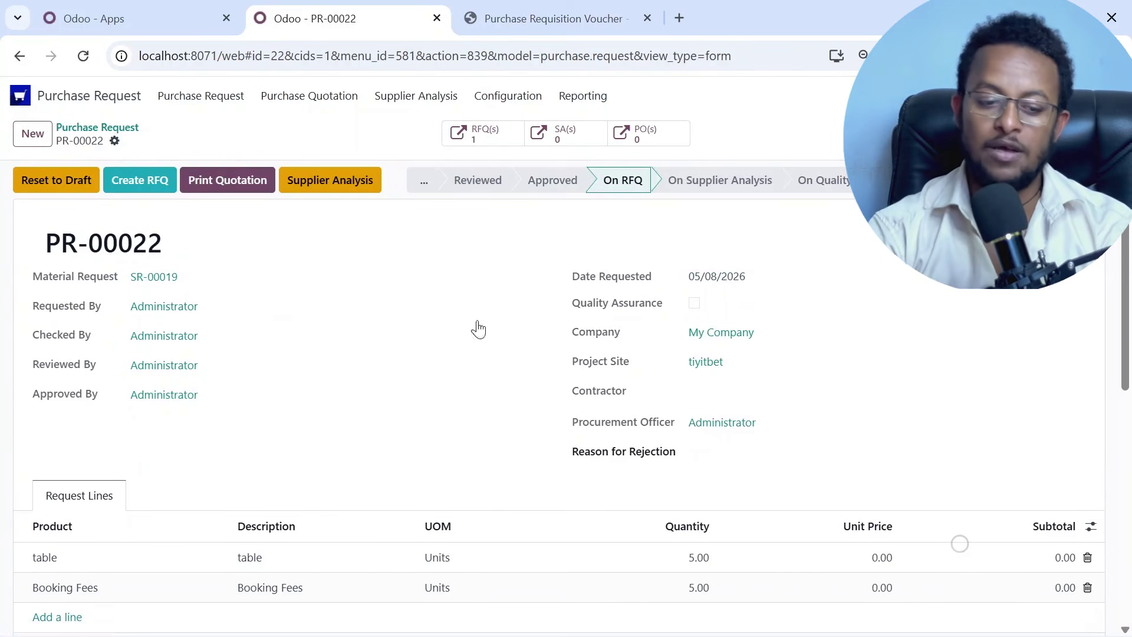
left_click(149, 188)
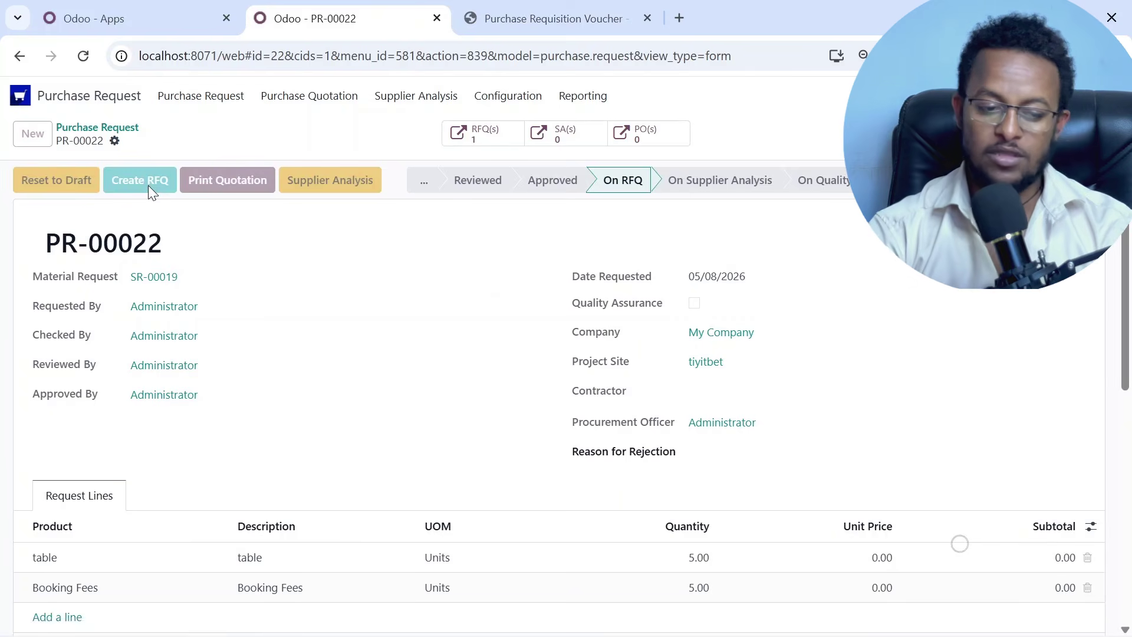
left_click(196, 280)
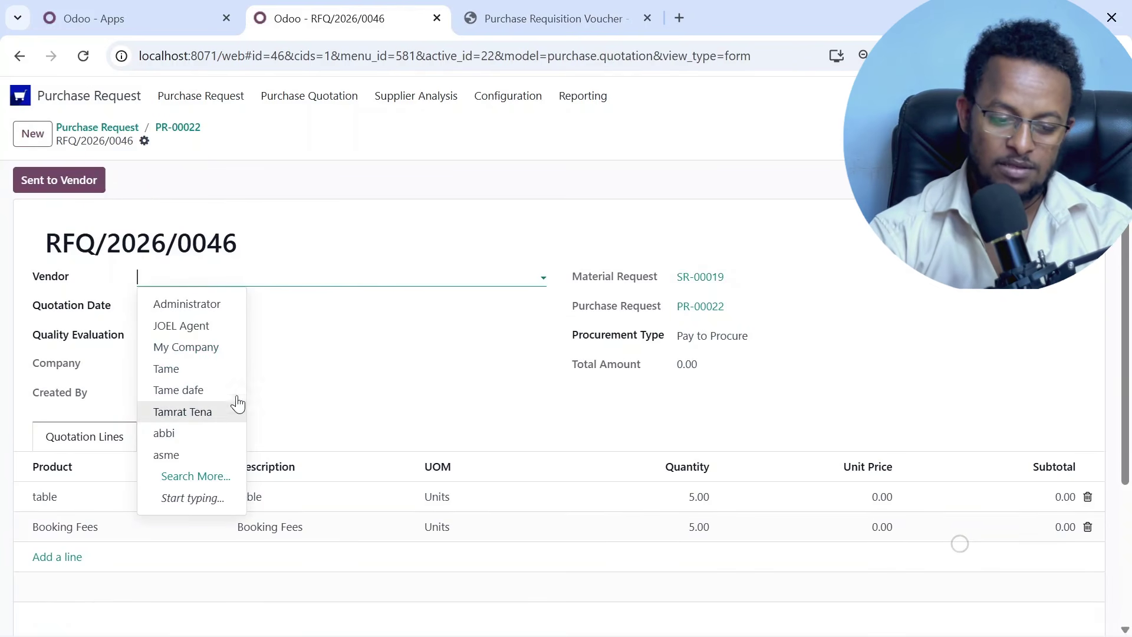
left_click(195, 369)
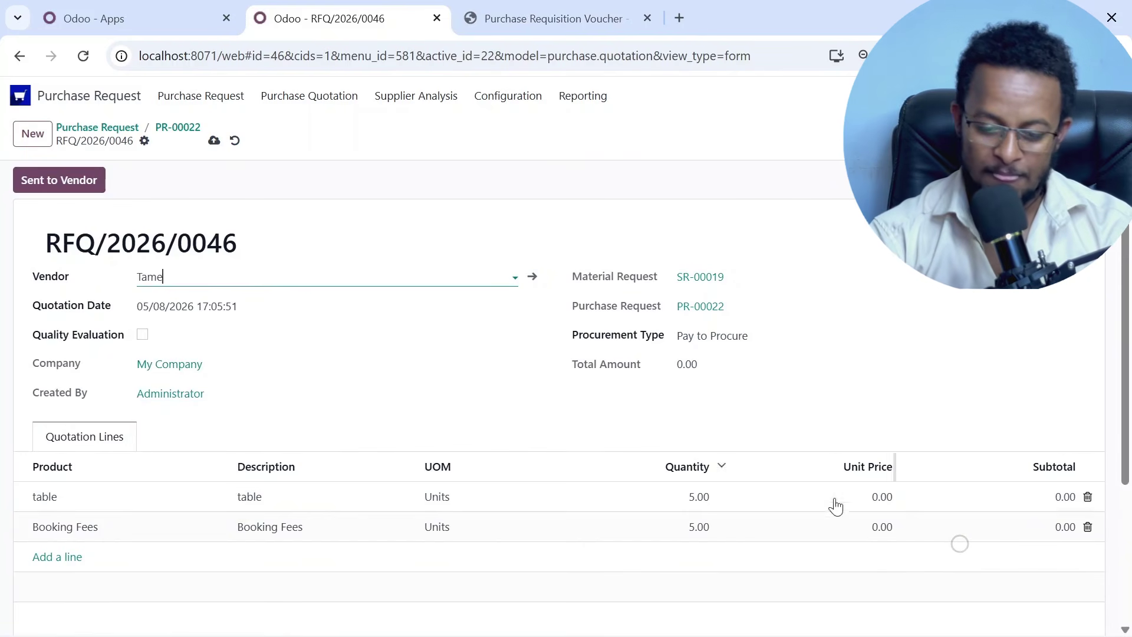
- Price table at 120 and Booking Fees at 90, and move the second RFQ through sent to vendor and received
left_click(883, 498)
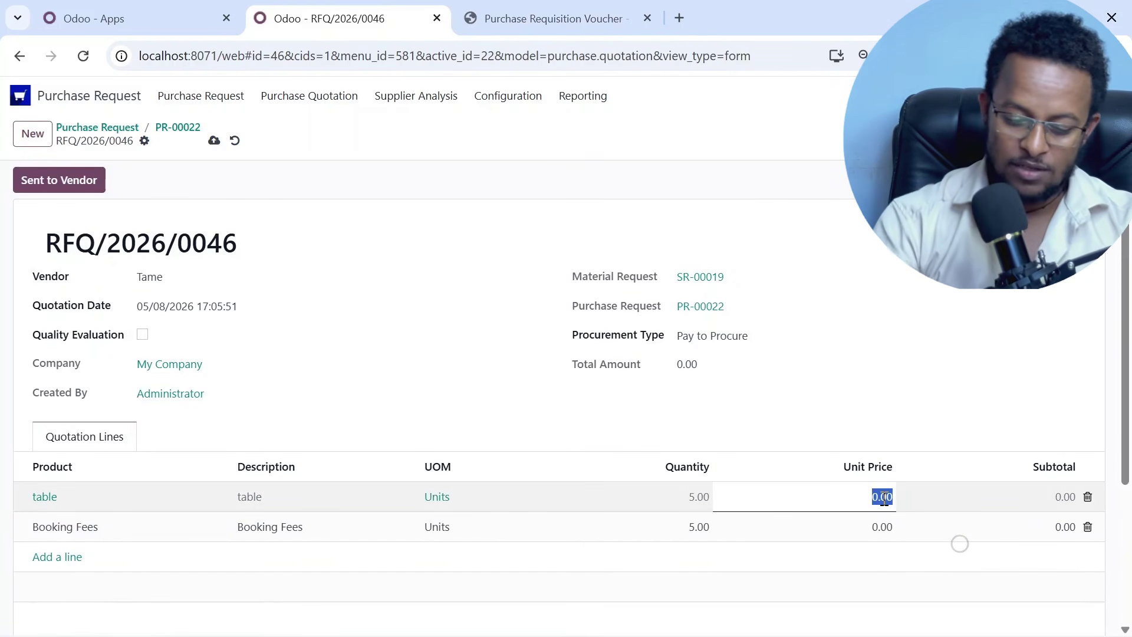
type("120")
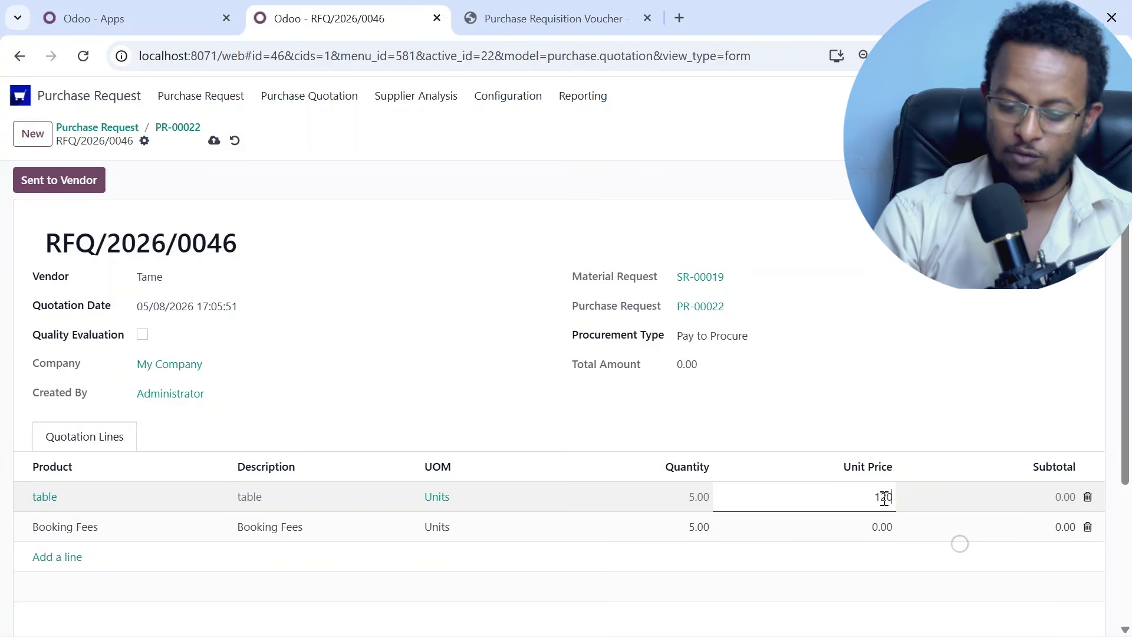
left_click(877, 539)
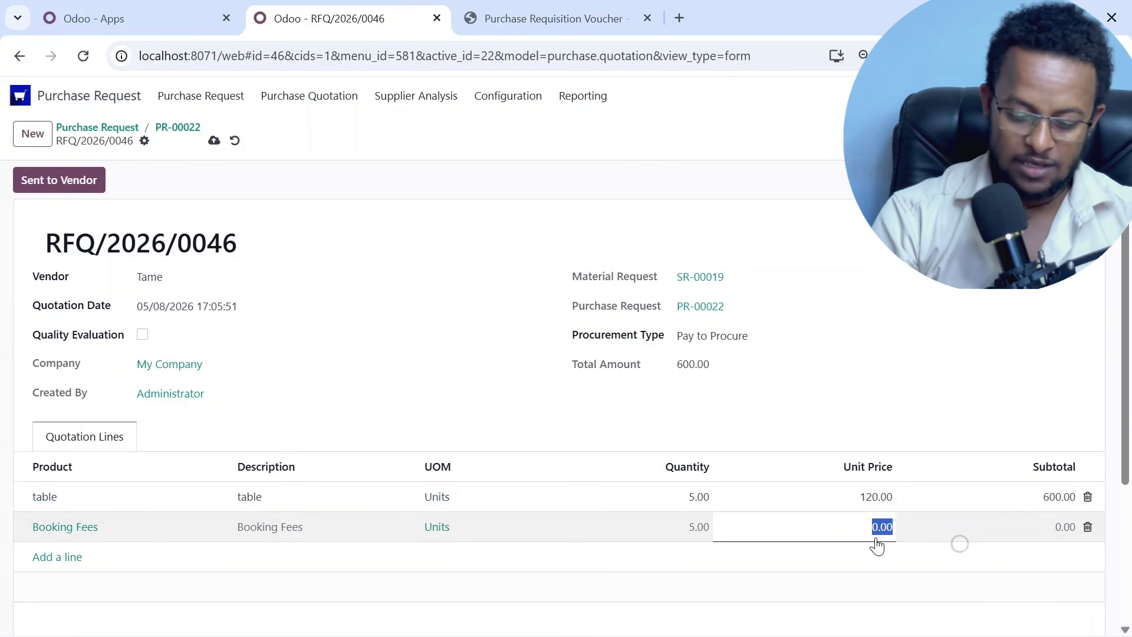
type("90")
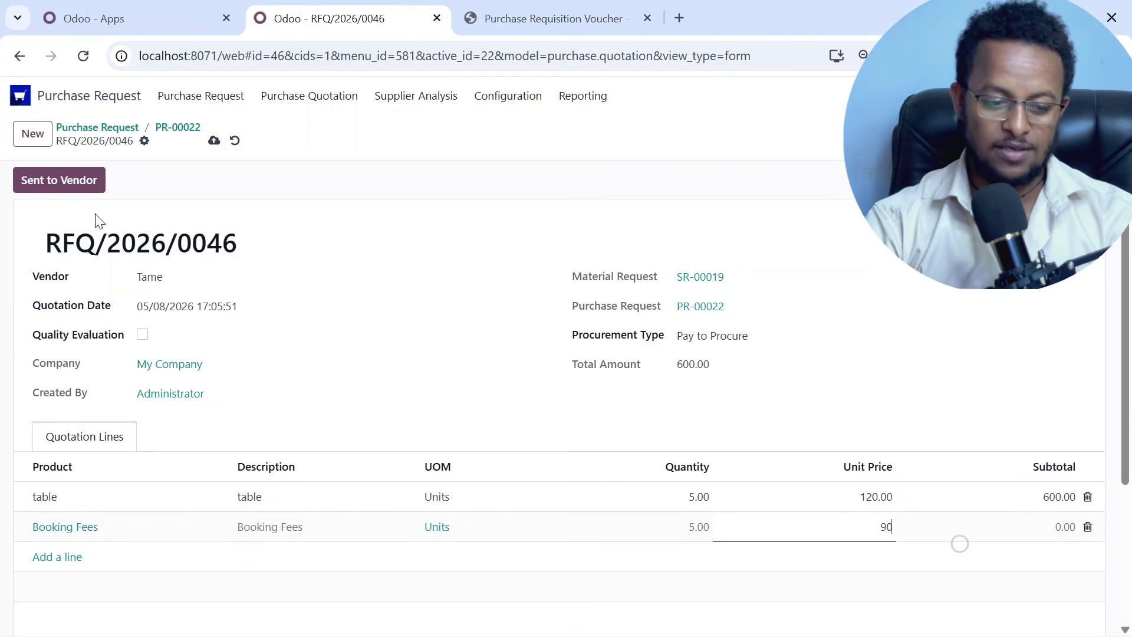
left_click(68, 188)
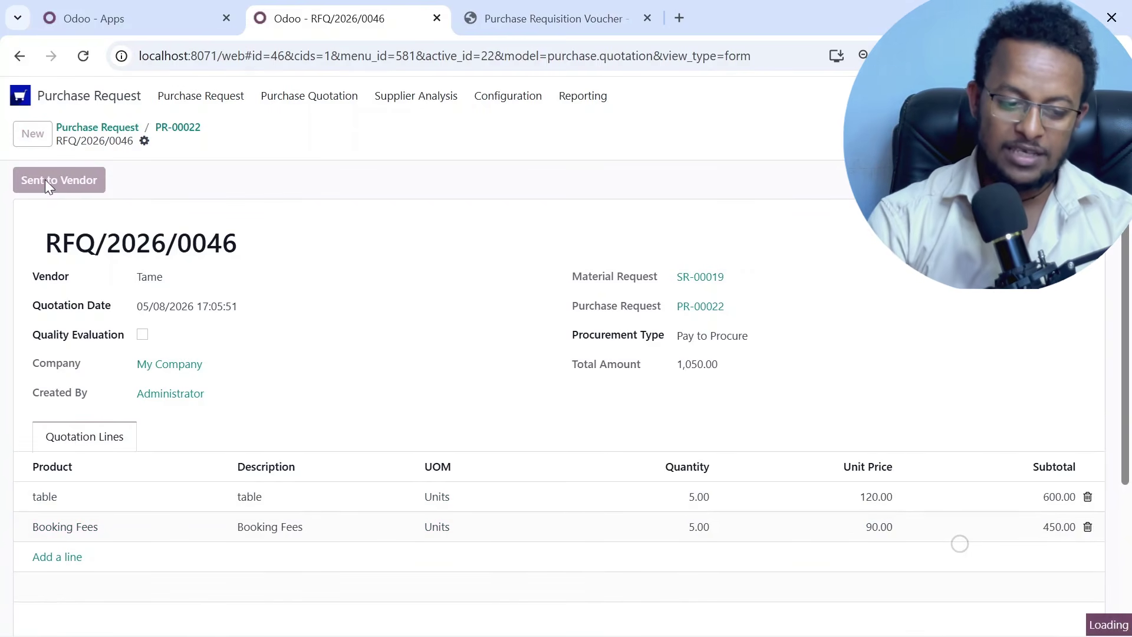
left_click(45, 184)
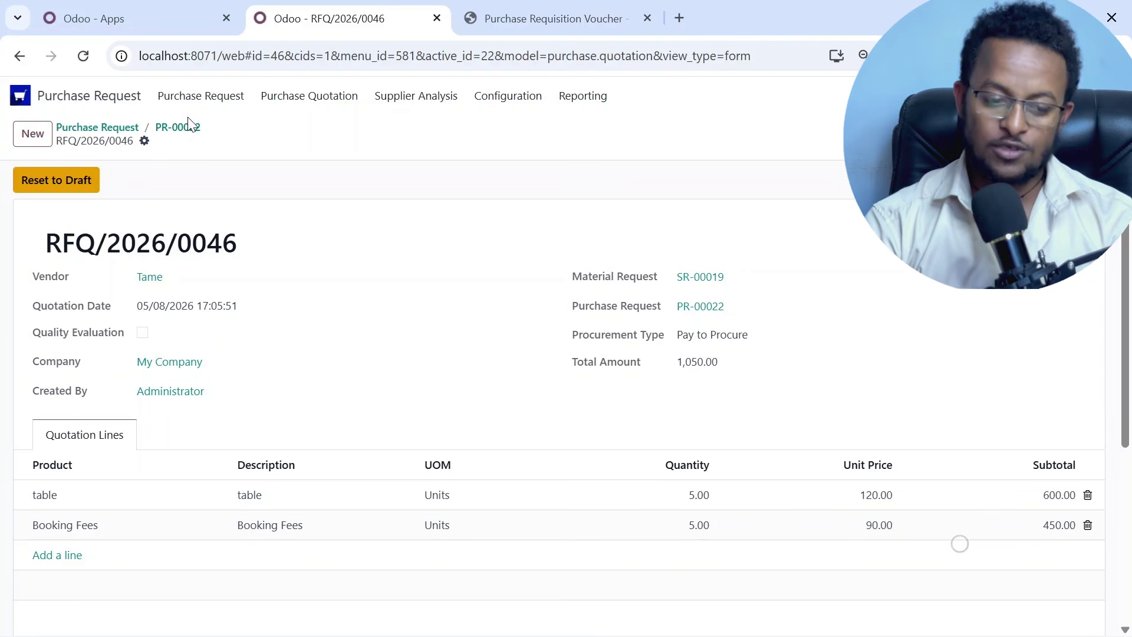
- Create a third RFQ from purchase request PR-00022 and assign a newly created vendor by entering the vendor's name
left_click(185, 132)
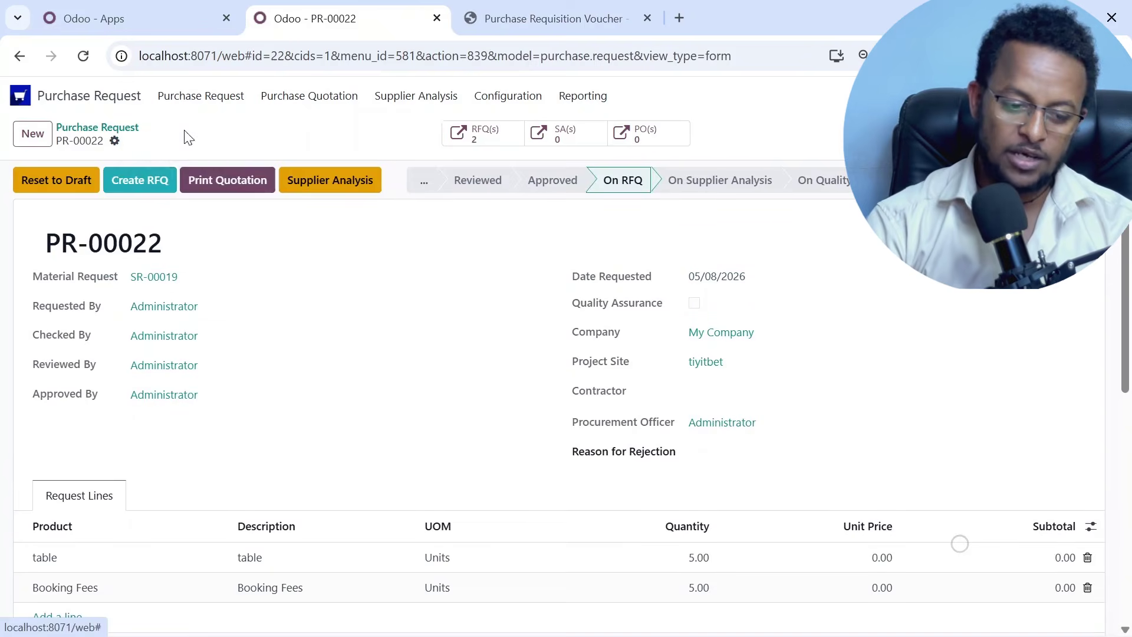
left_click(144, 188)
left_click(168, 278)
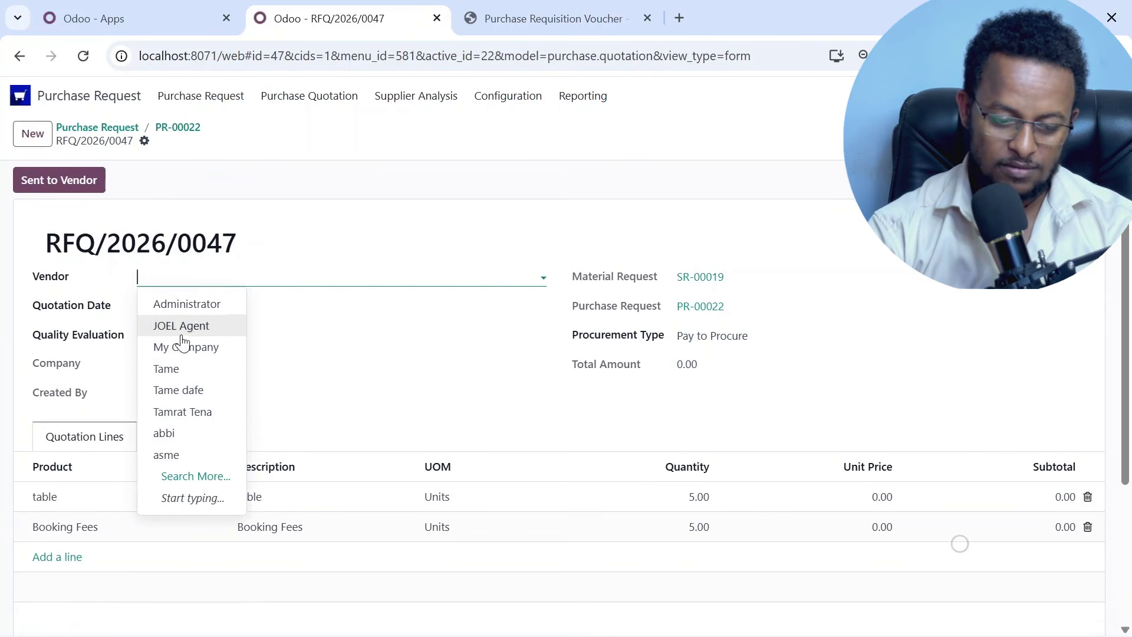
left_click(182, 348)
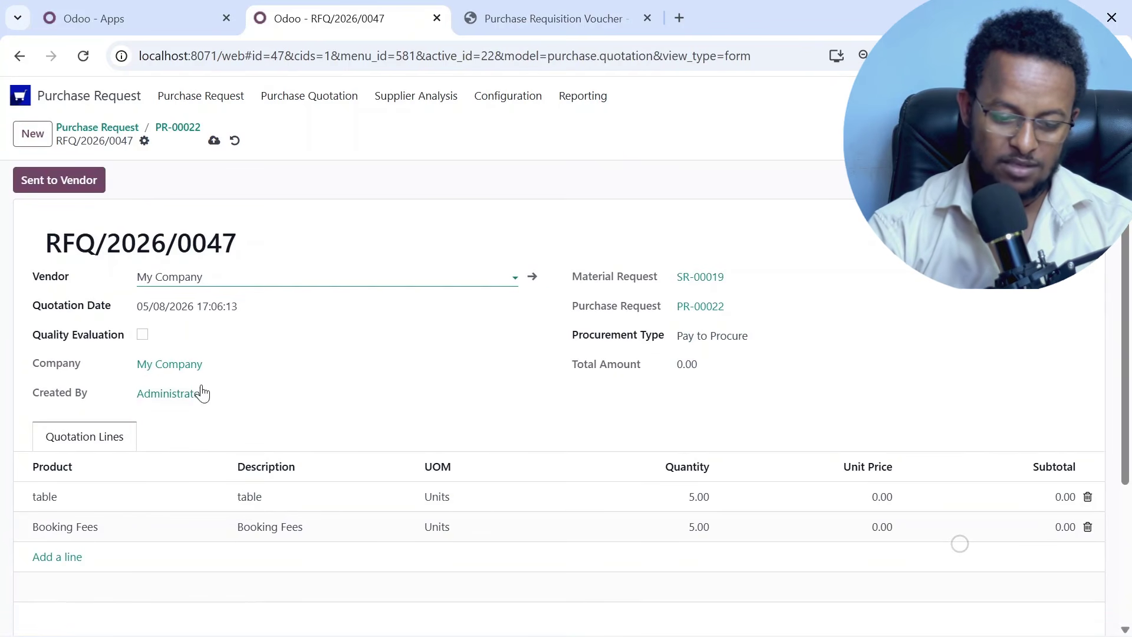
left_click(879, 500)
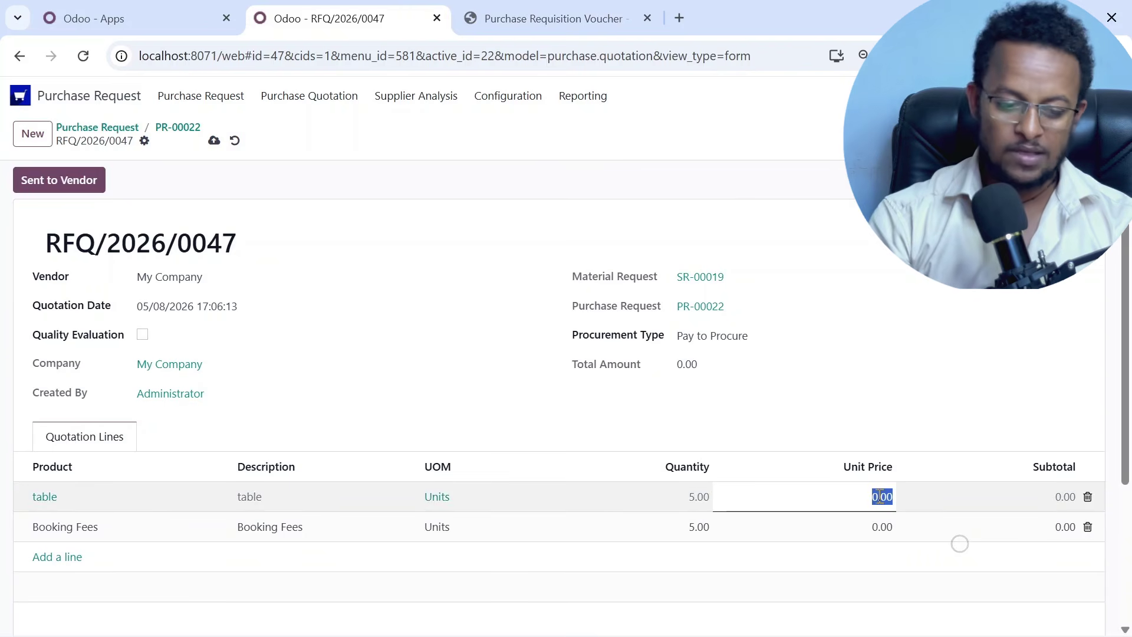
left_click(169, 275)
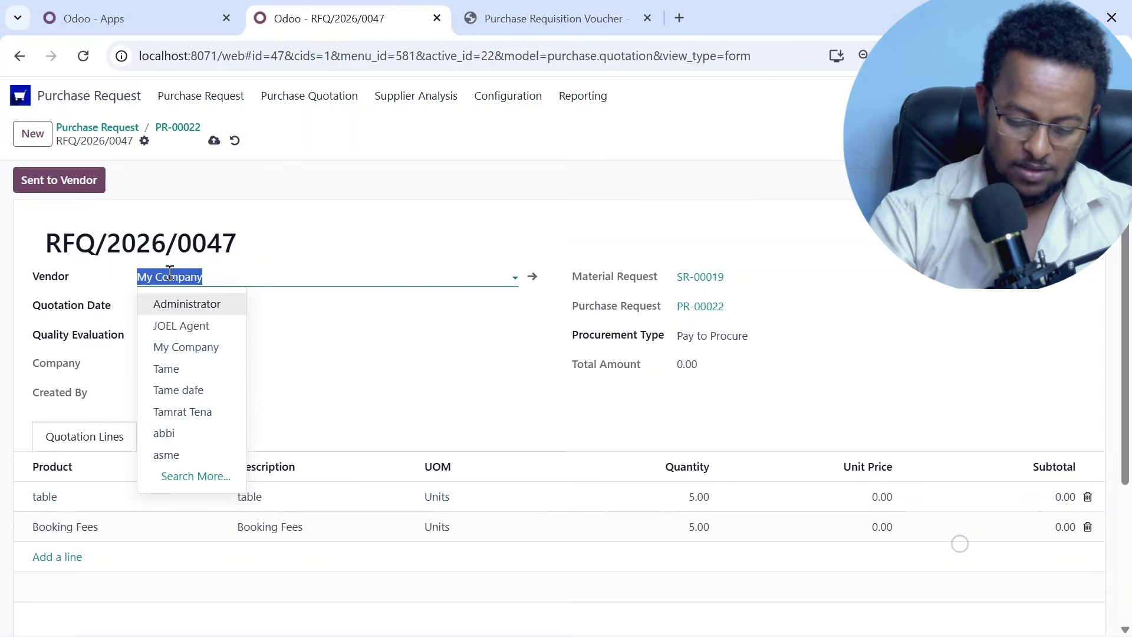
type("abrham")
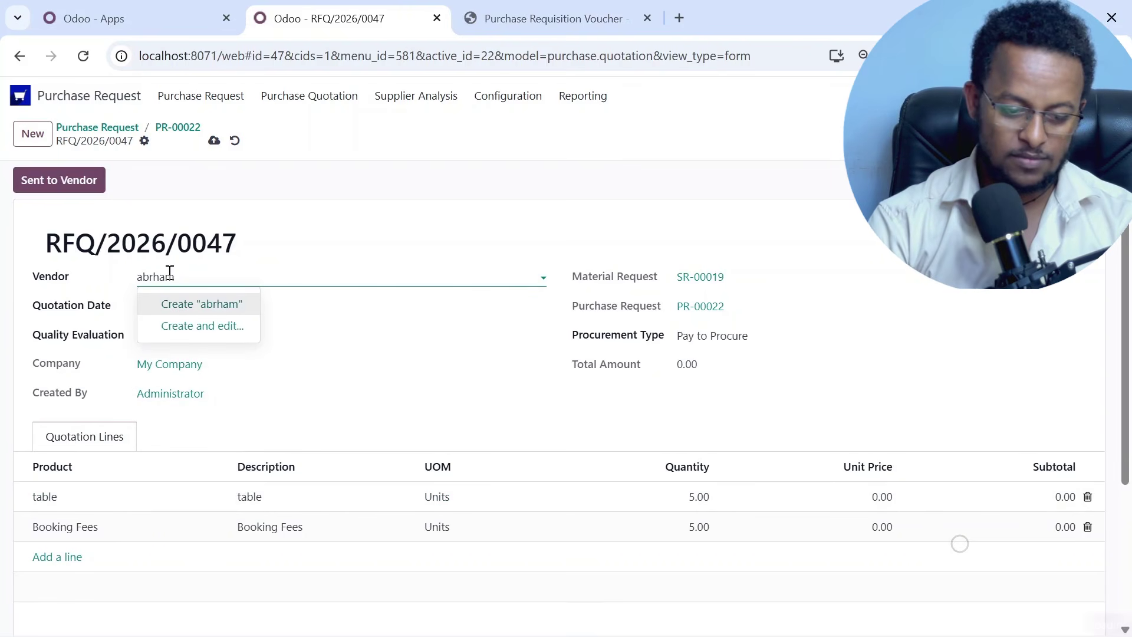
left_click(195, 305)
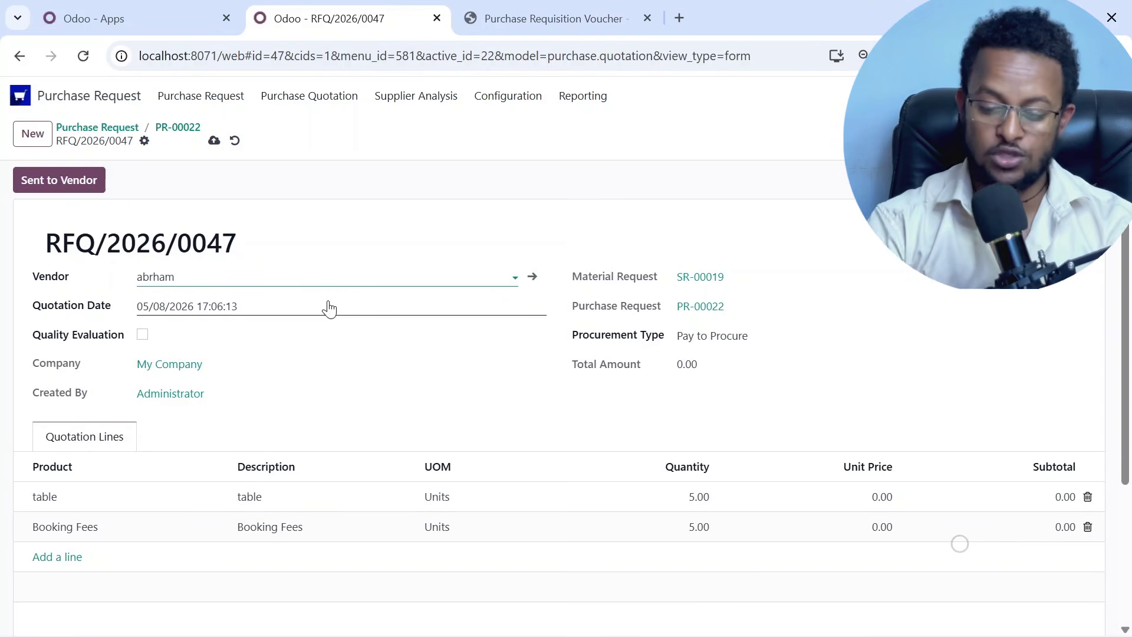
- Price table at 190 and Booking Fees at 200, mark the third RFQ as sent and received, and return to the purchase request
left_click(874, 497)
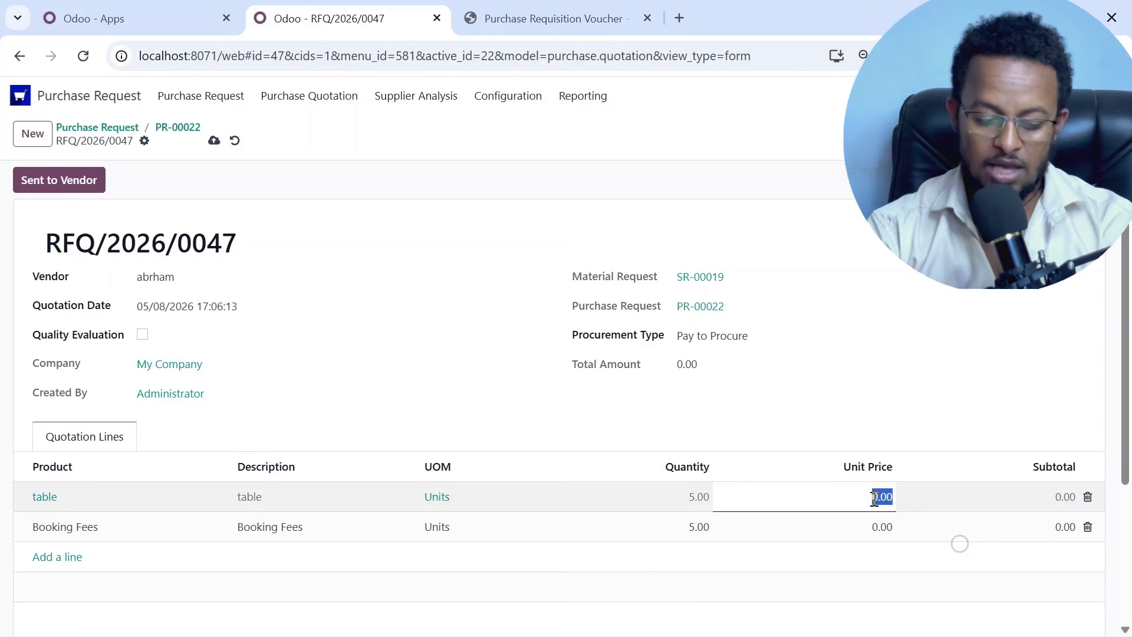
type("1")
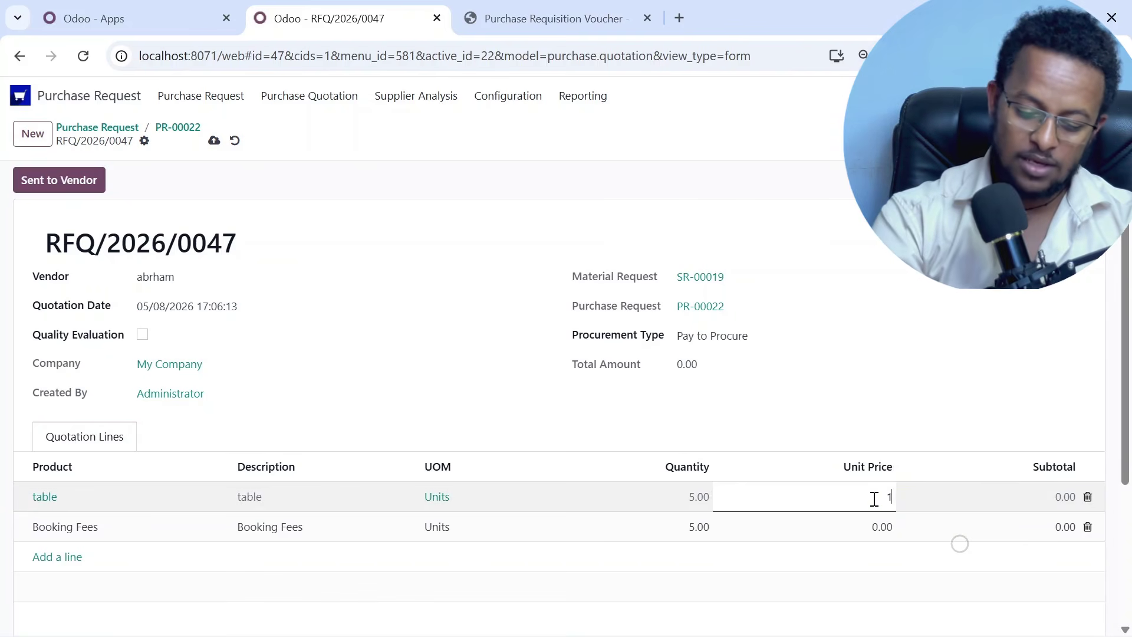
type("90")
left_click(878, 524)
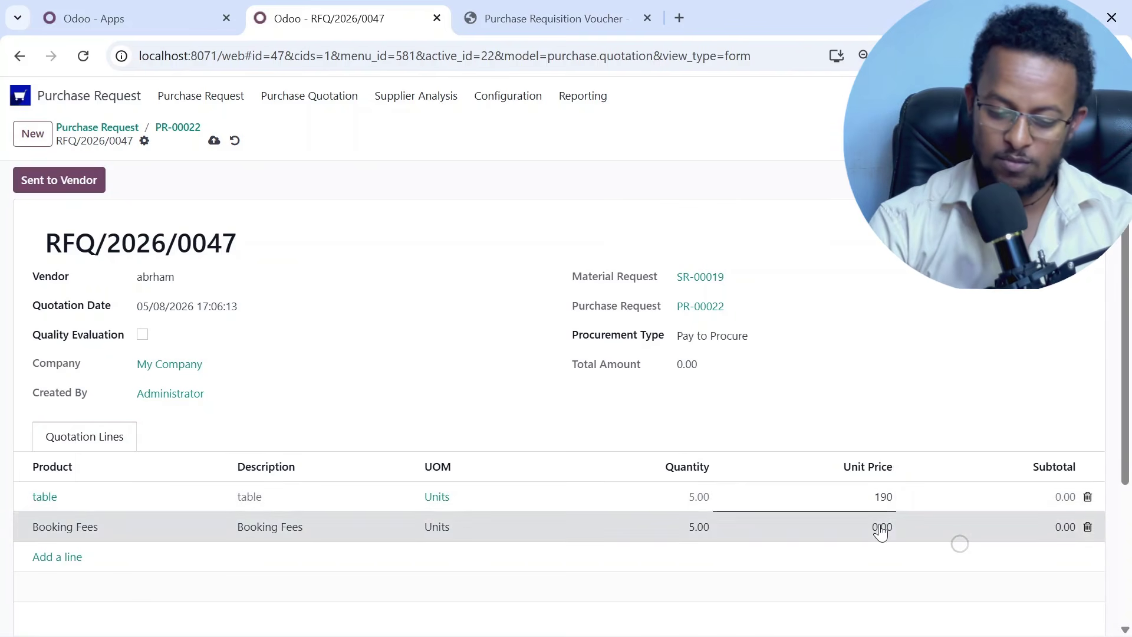
type("200")
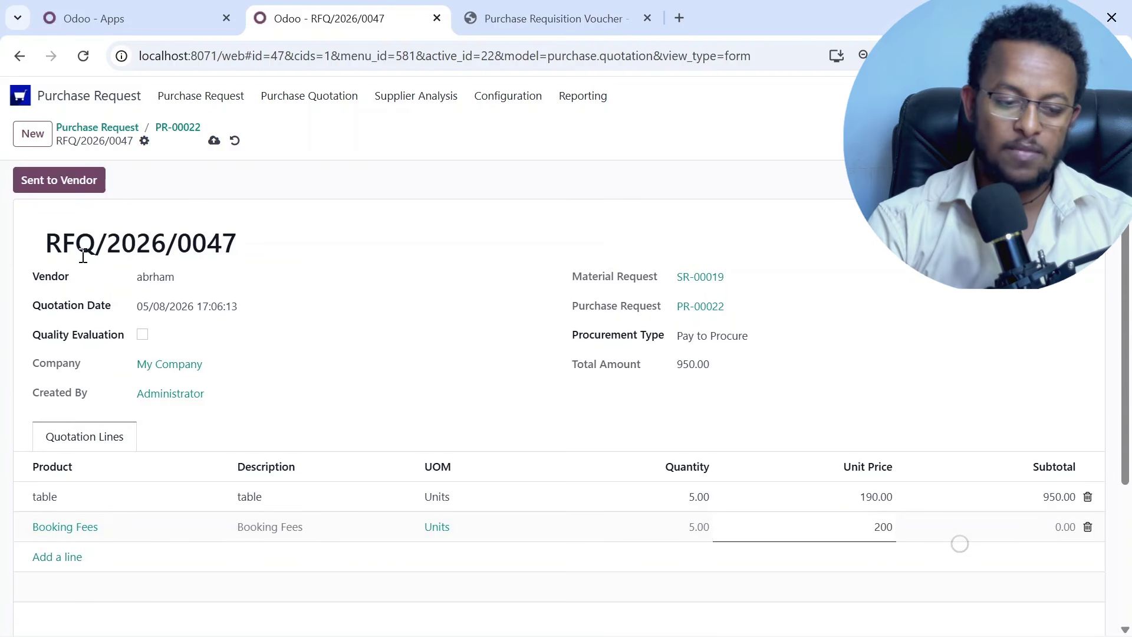
left_click(51, 178)
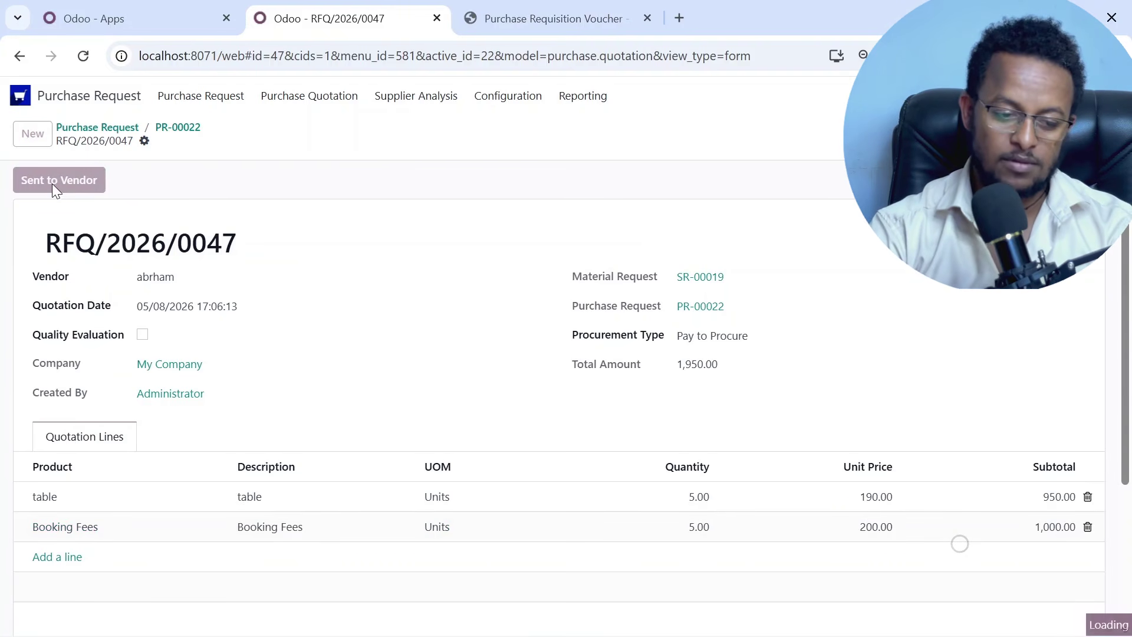
left_click(45, 181)
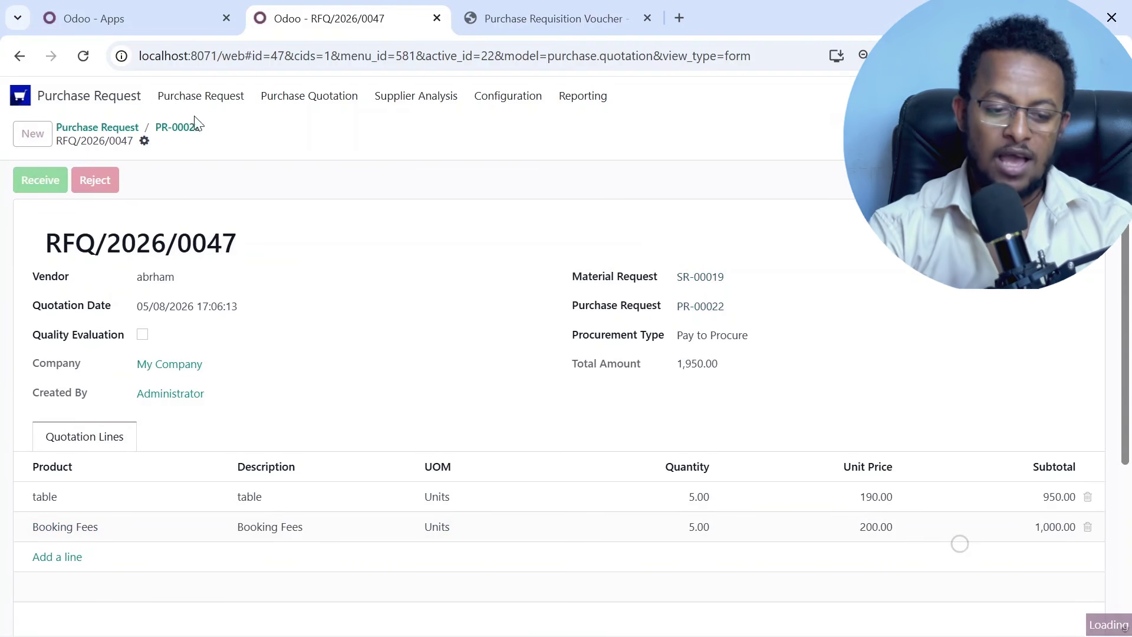
left_click(186, 129)
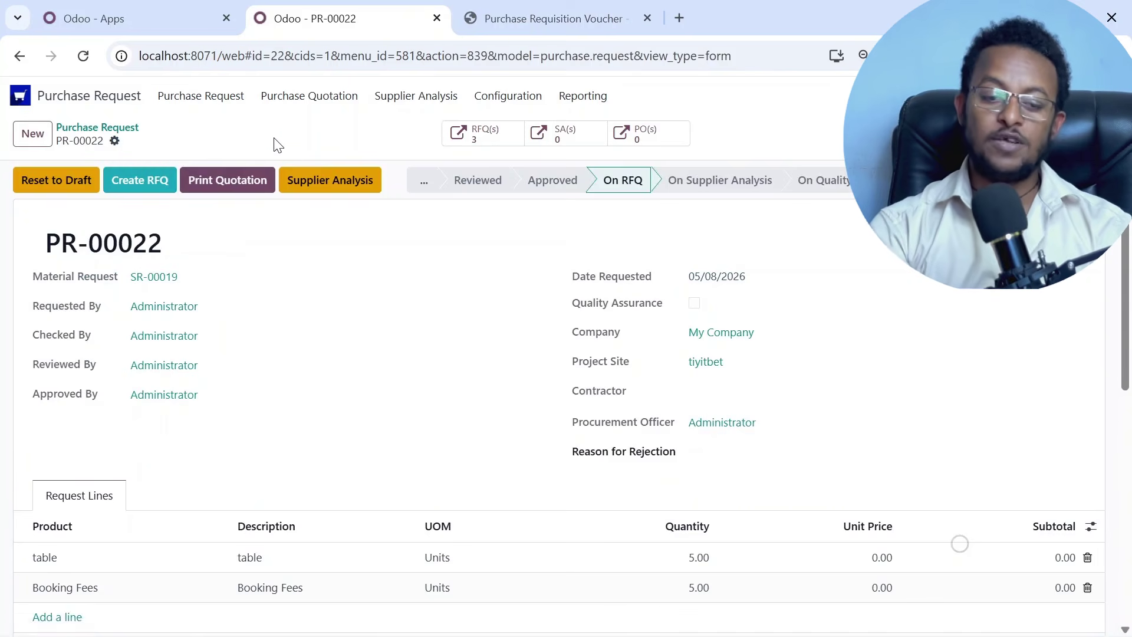
- Review the RFQs linked to purchase request PR-00022 and create a supplier analysis from the request
left_click(488, 144)
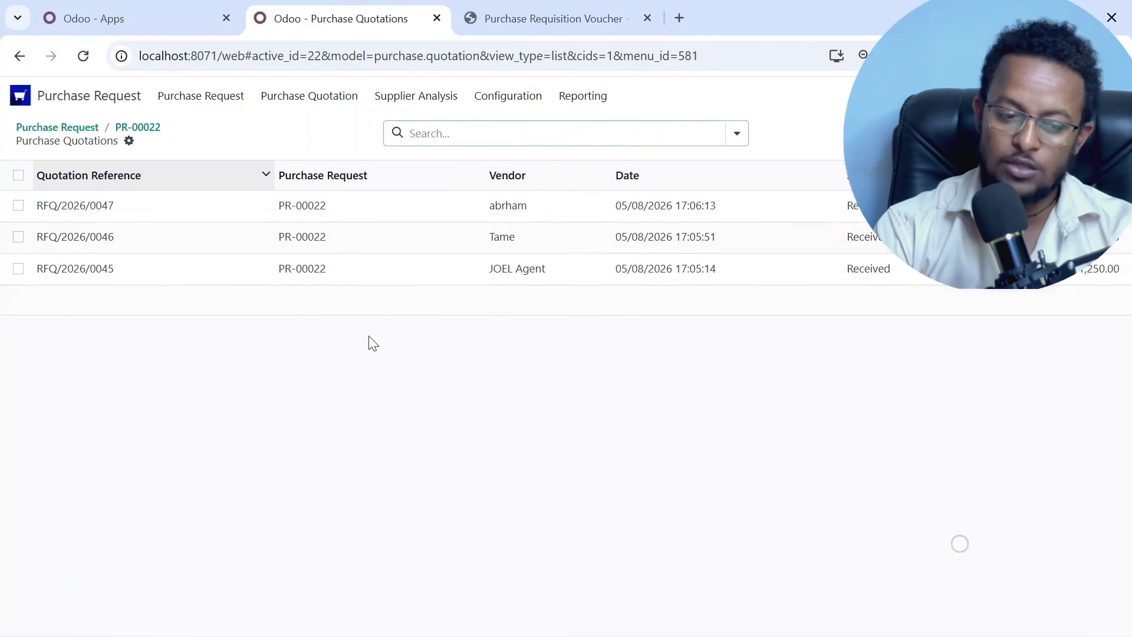
left_click(139, 129)
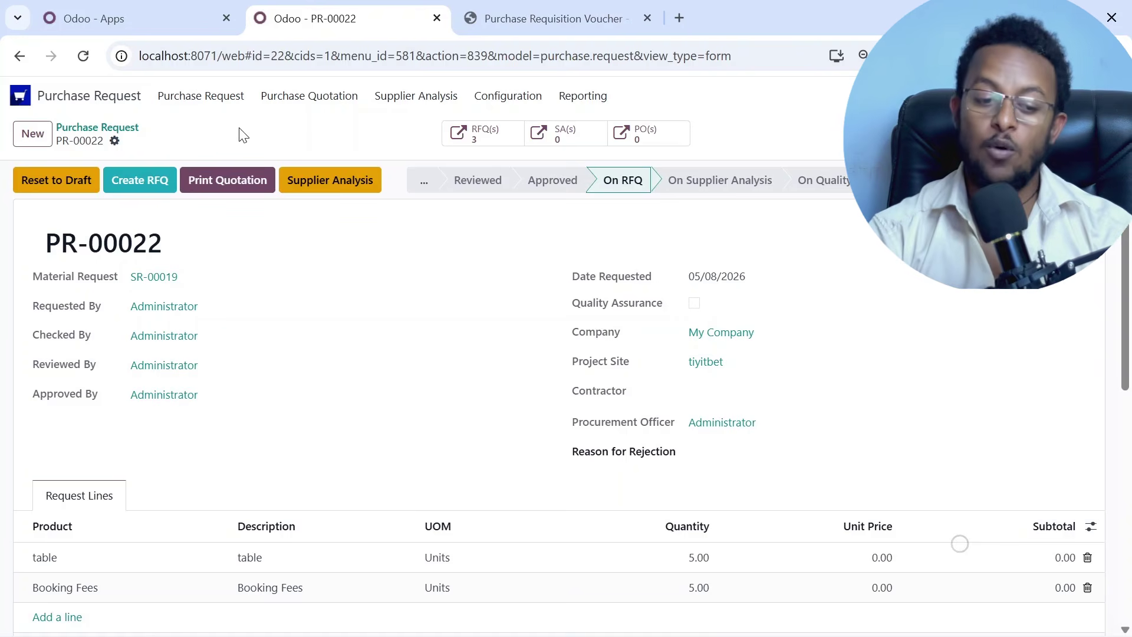
left_click(322, 189)
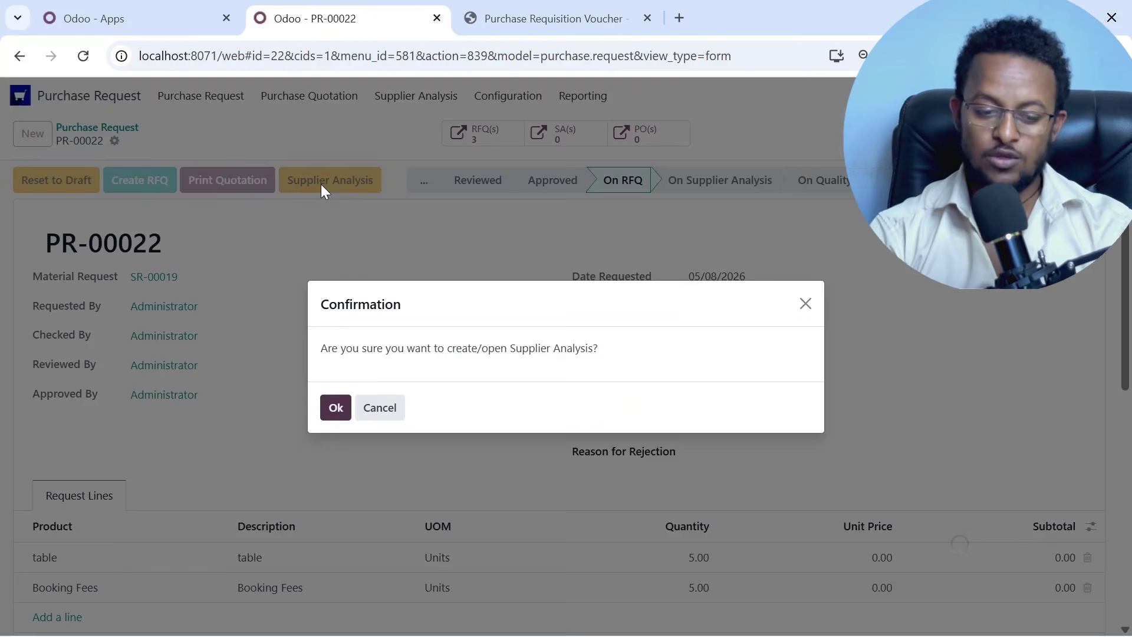
left_click(336, 408)
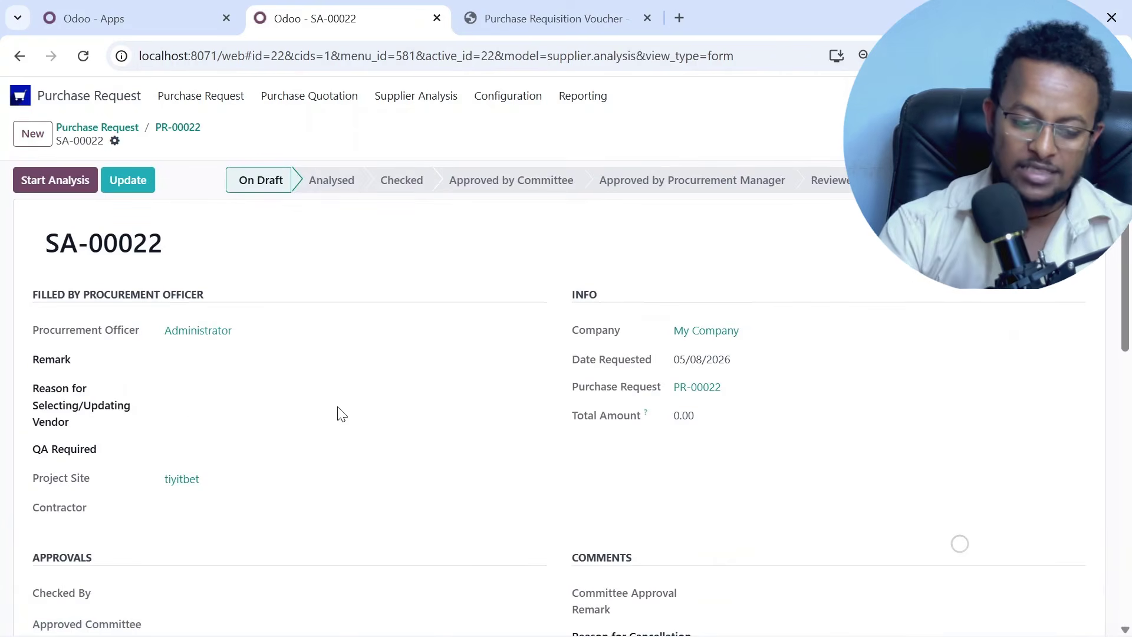
- Select the 100.00 offer for table and the 90.00 offer for Booking Fees in the supplier analysis and save it
scroll(354, 434, "down", 10)
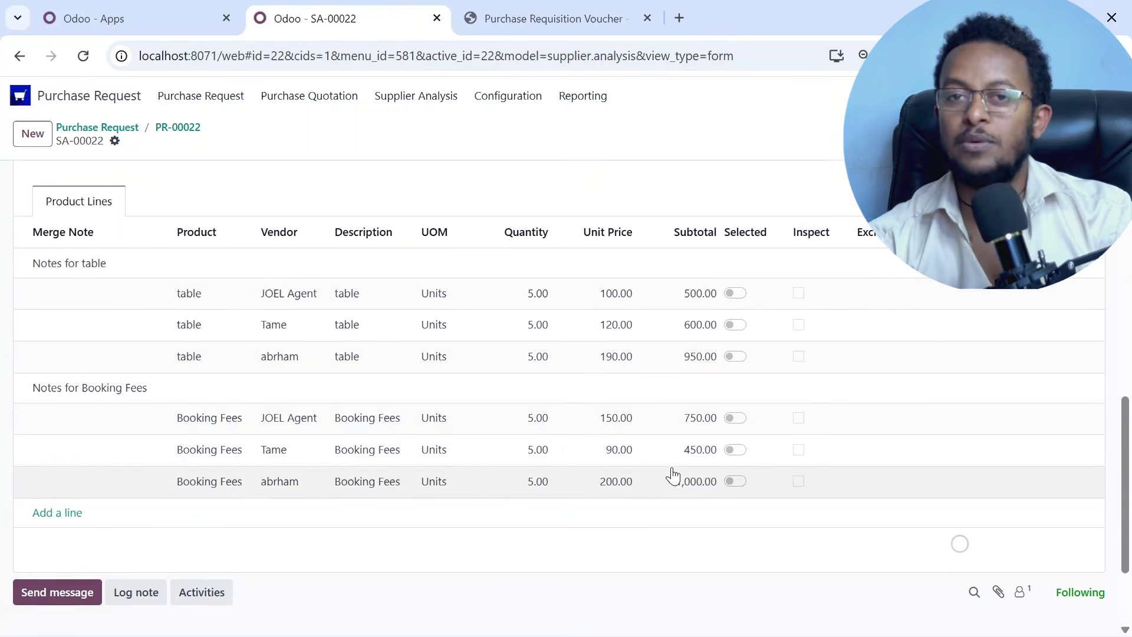
scroll(673, 474, "down", 1)
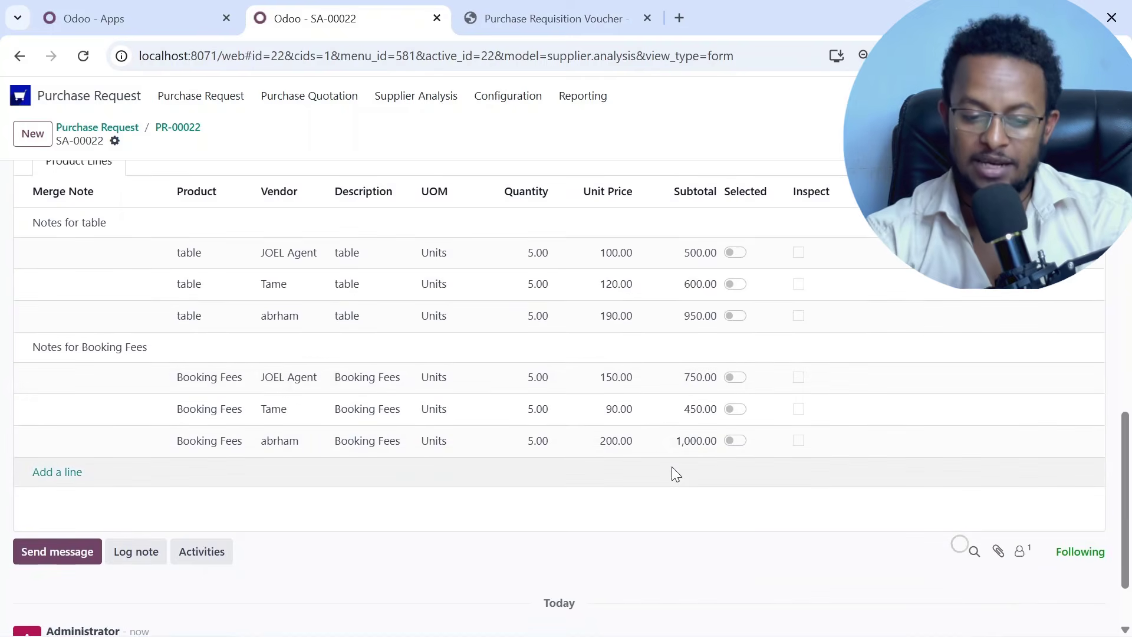
scroll(672, 475, "up", 2)
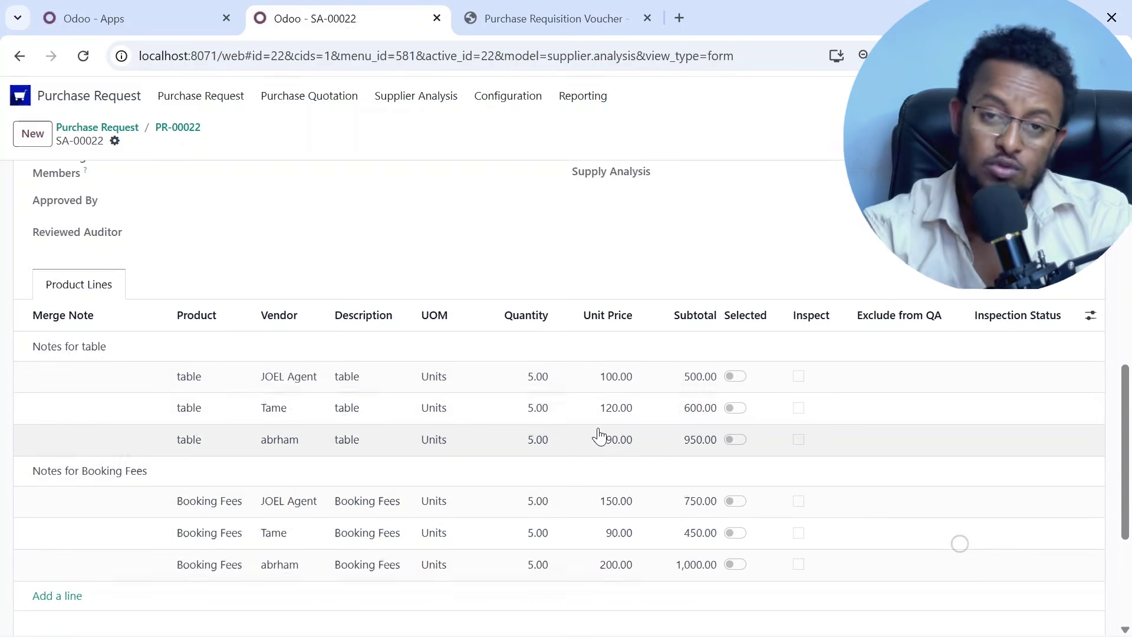
left_click(731, 377)
scroll(731, 382, "down", 1)
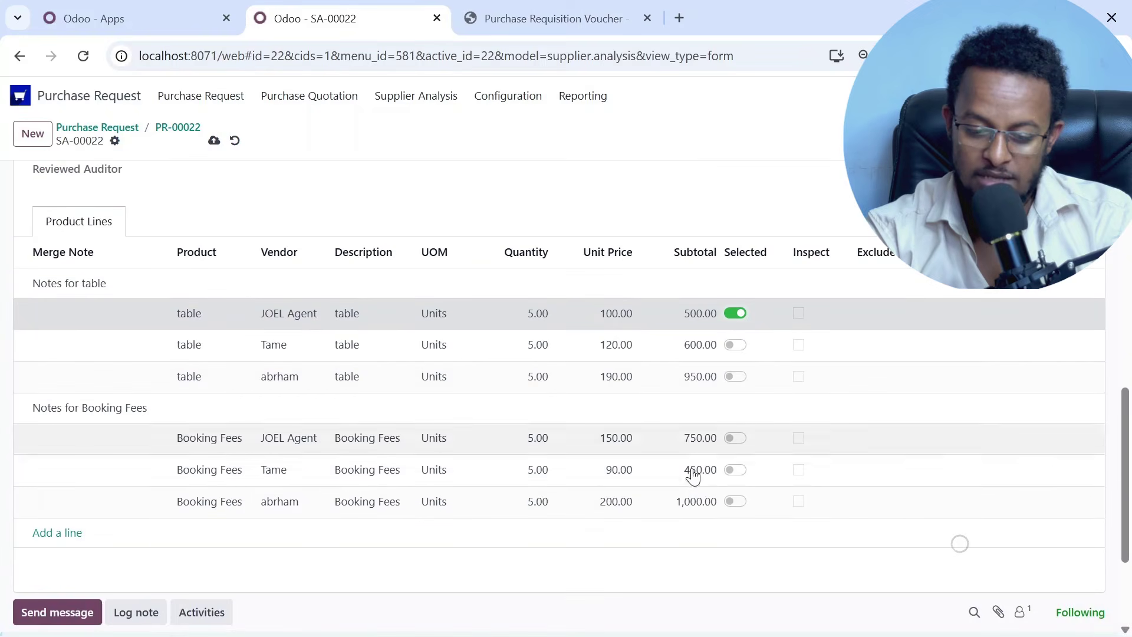
left_click(734, 470)
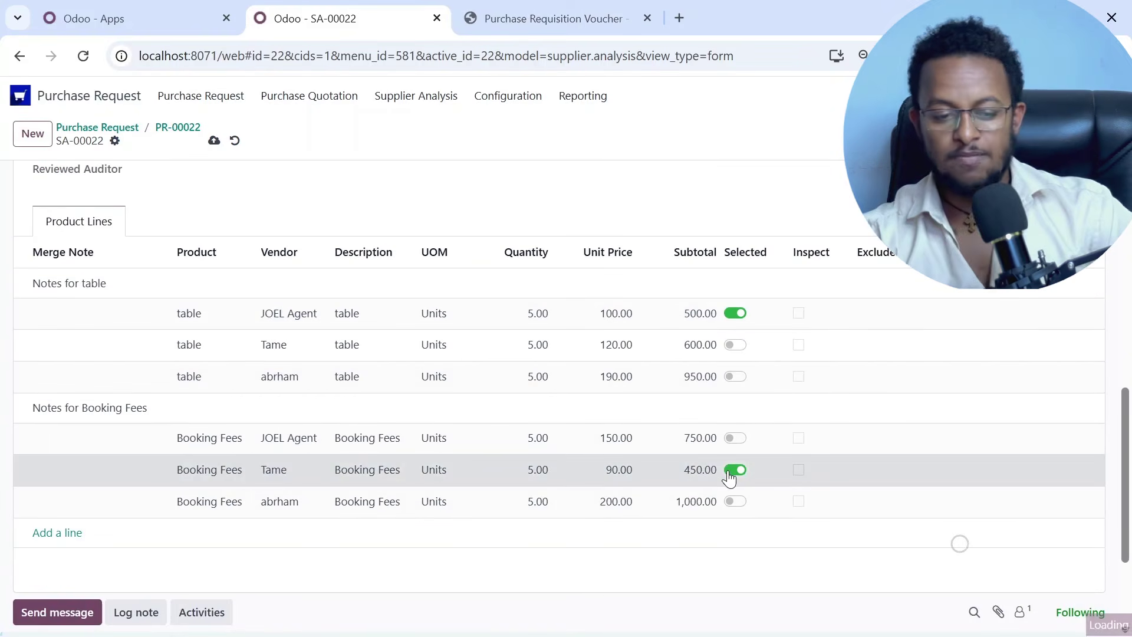
scroll(211, 277, "up", 10)
left_click(213, 140)
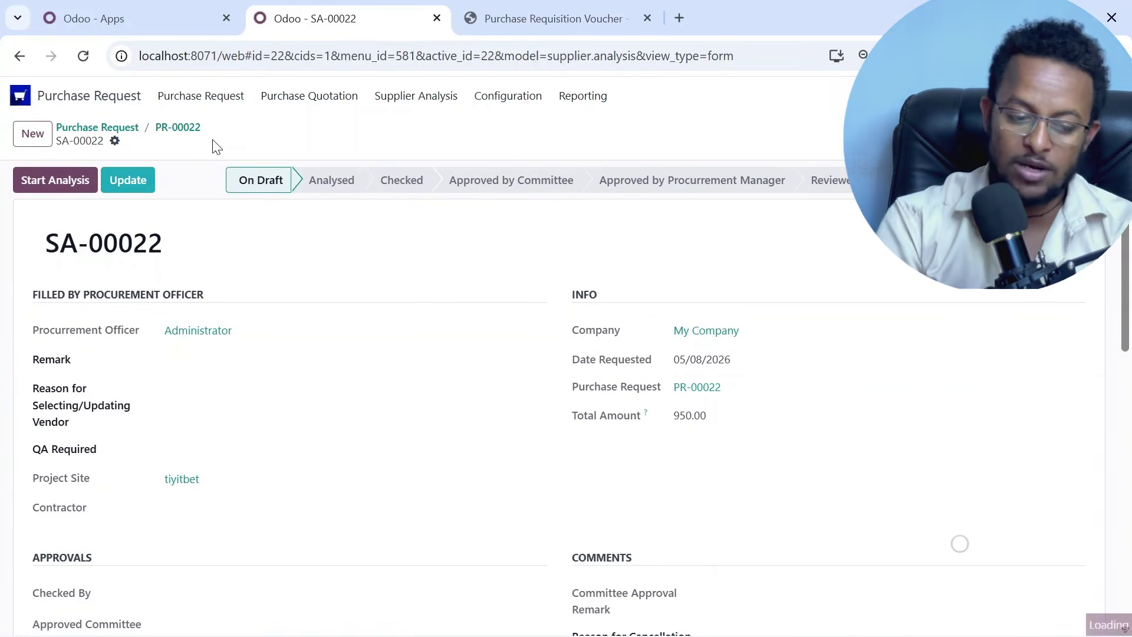
- Enter "remark here" as the remark and "least price" as the vendor selection reason, set QA Required to No, and save the analysis
scroll(209, 396, "down", 1)
left_click(230, 346)
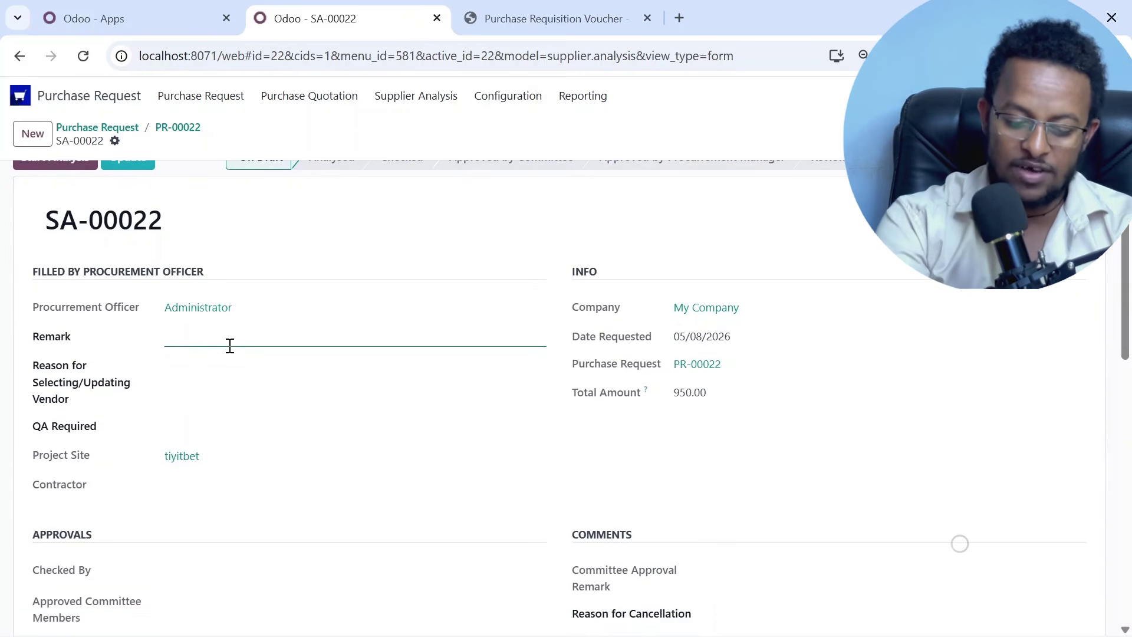
type("remark here")
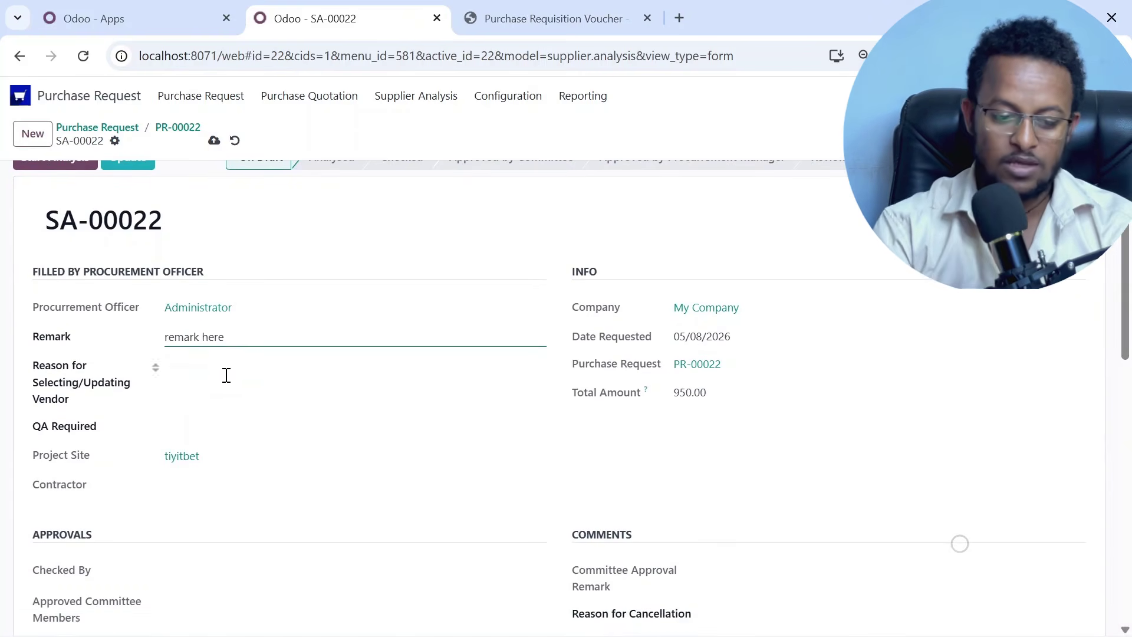
left_click(224, 379)
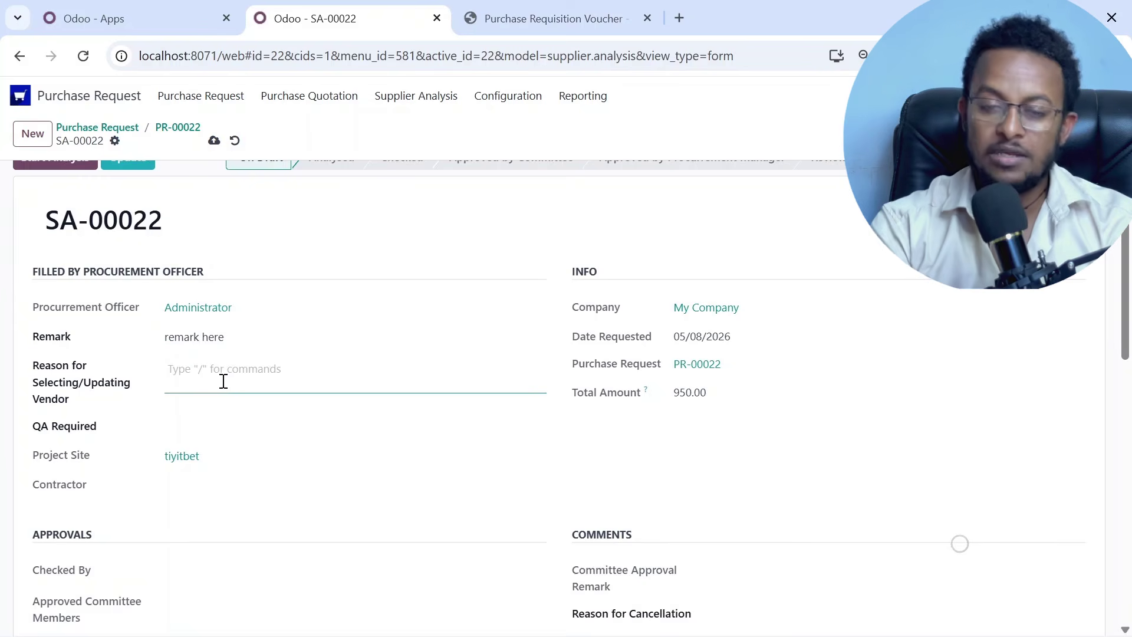
scroll(223, 381, "down", 5)
scroll(223, 381, "up", 6)
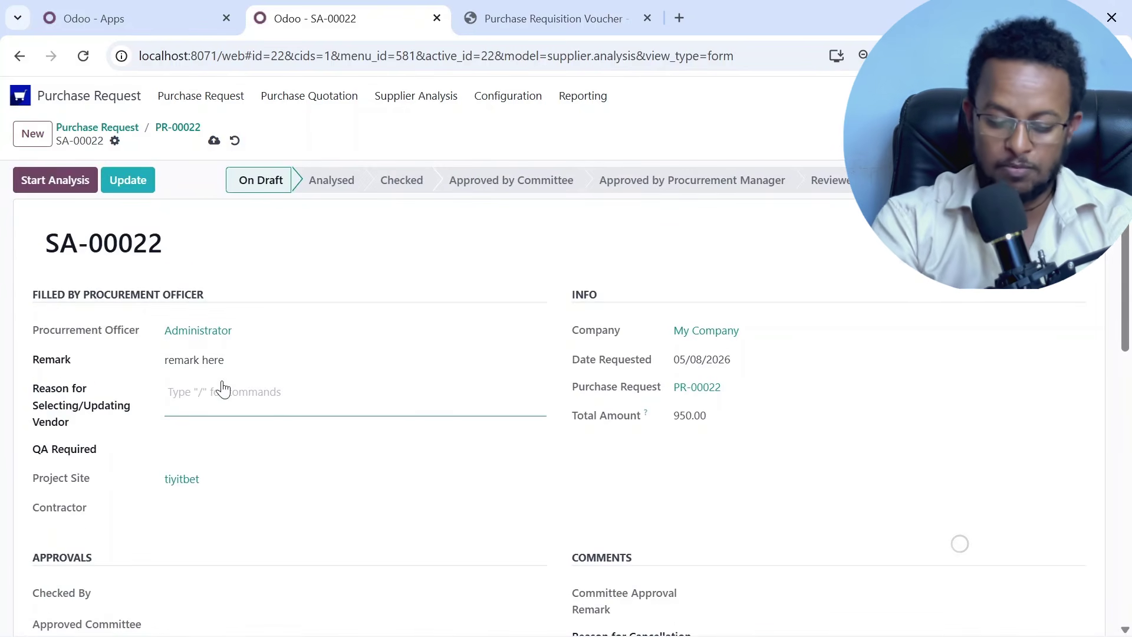
type("least price")
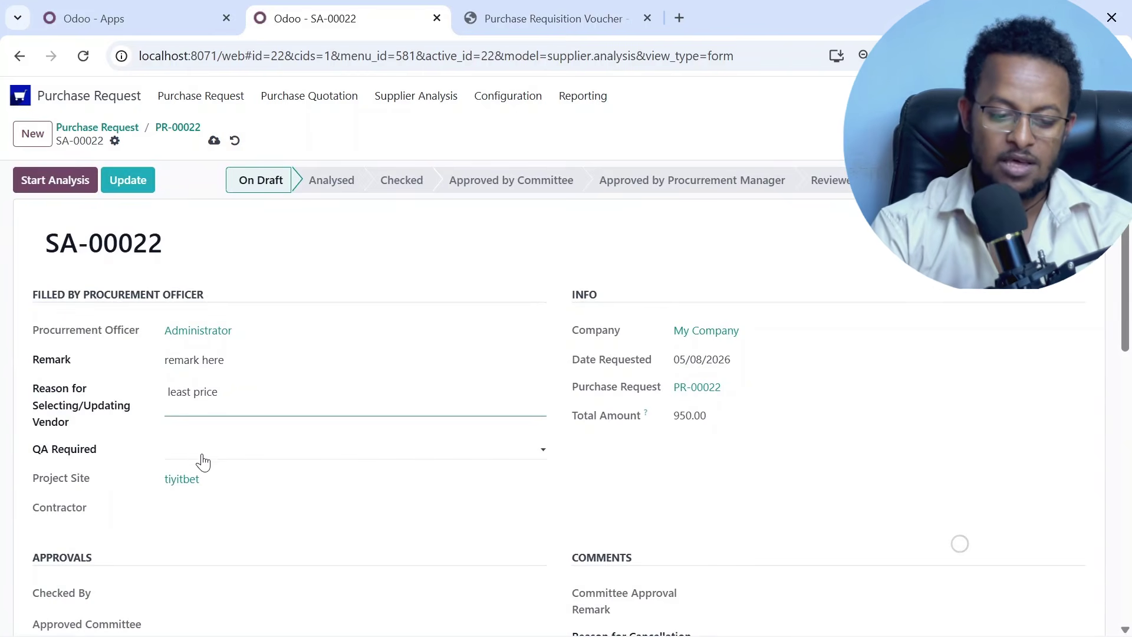
left_click(201, 459)
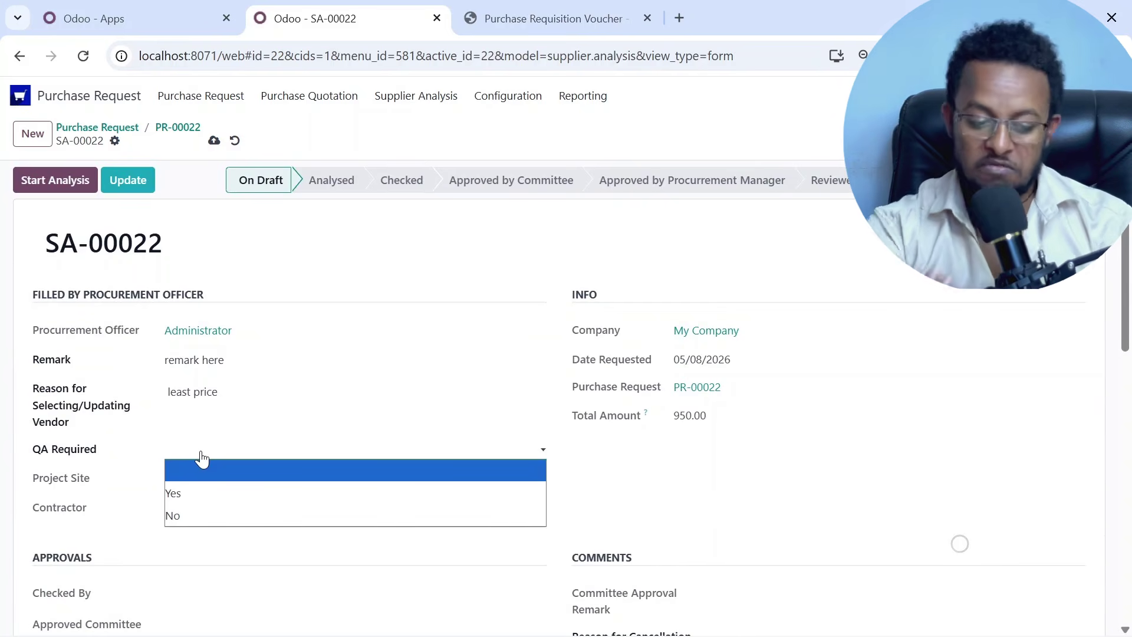
left_click(183, 514)
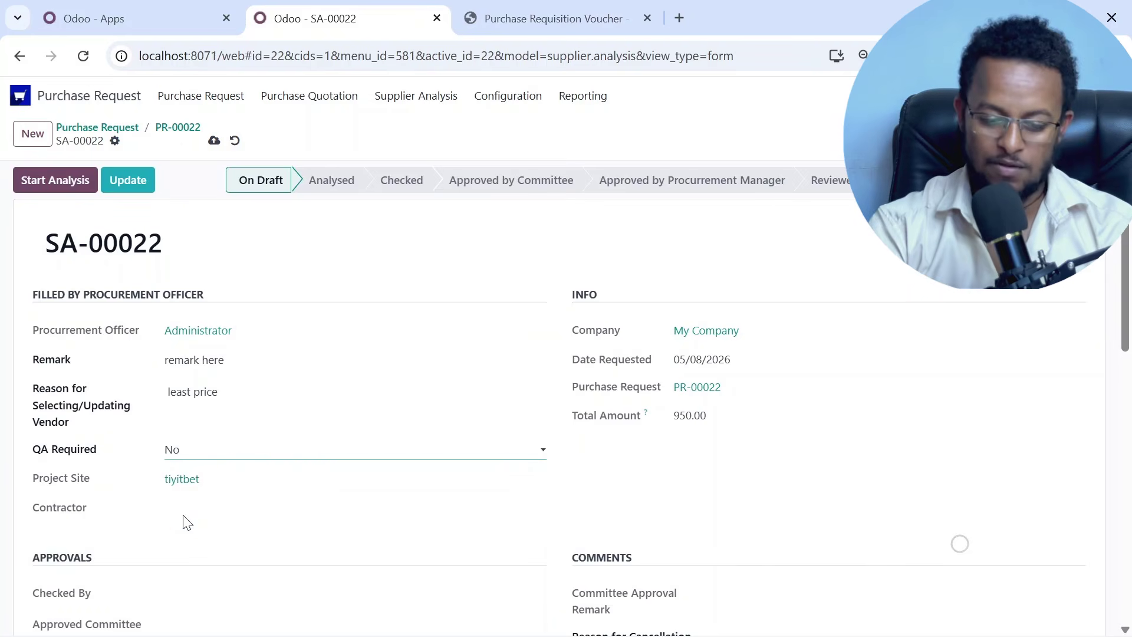
scroll(187, 523, "down", 4)
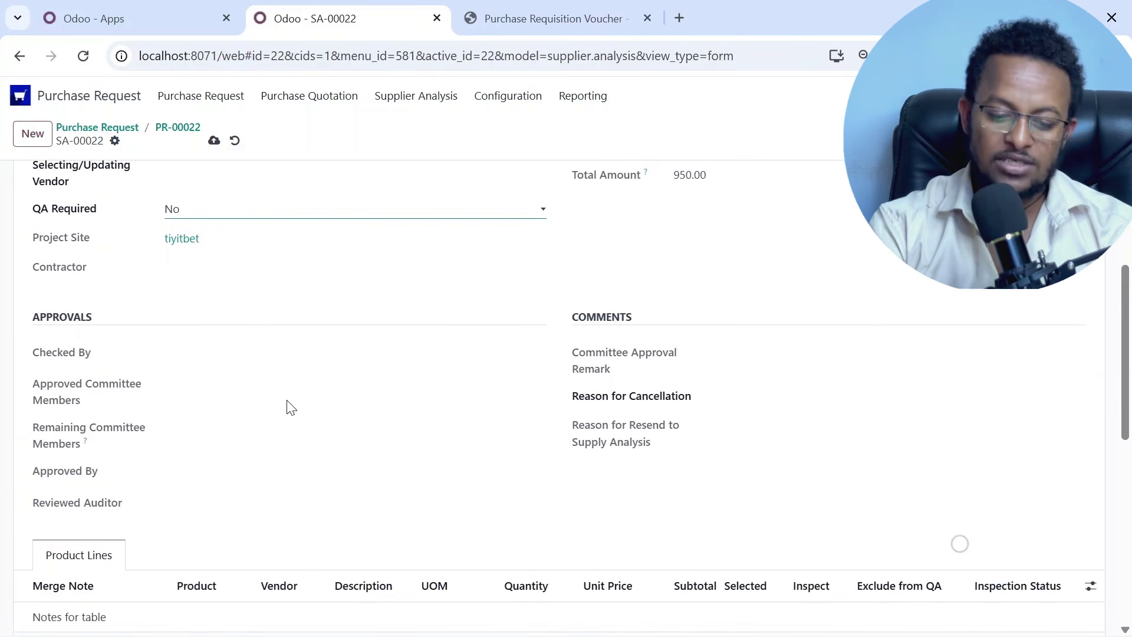
scroll(289, 407, "up", 4)
left_click(214, 141)
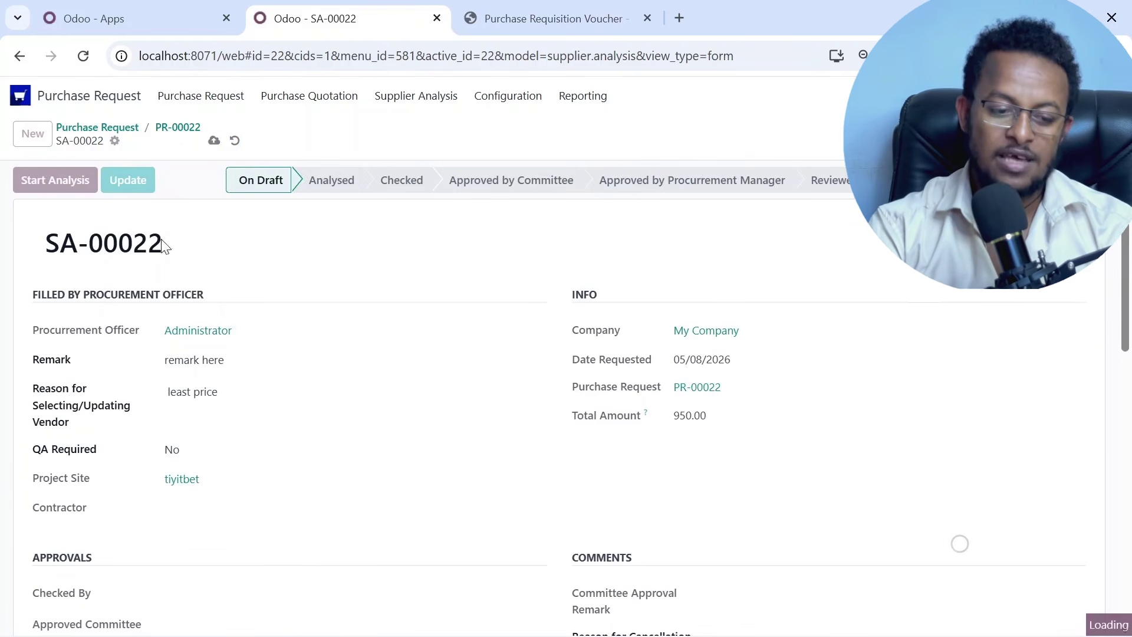
- Start the analysis of SA-00022 and mark it as checked
left_click(58, 180)
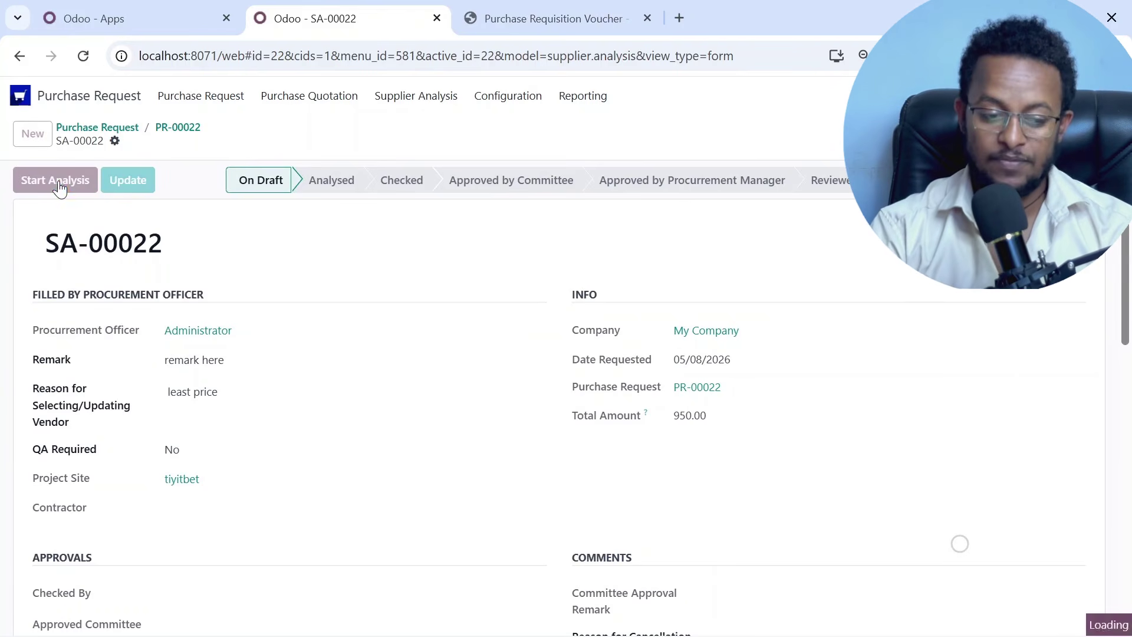
scroll(60, 185, "down", 5)
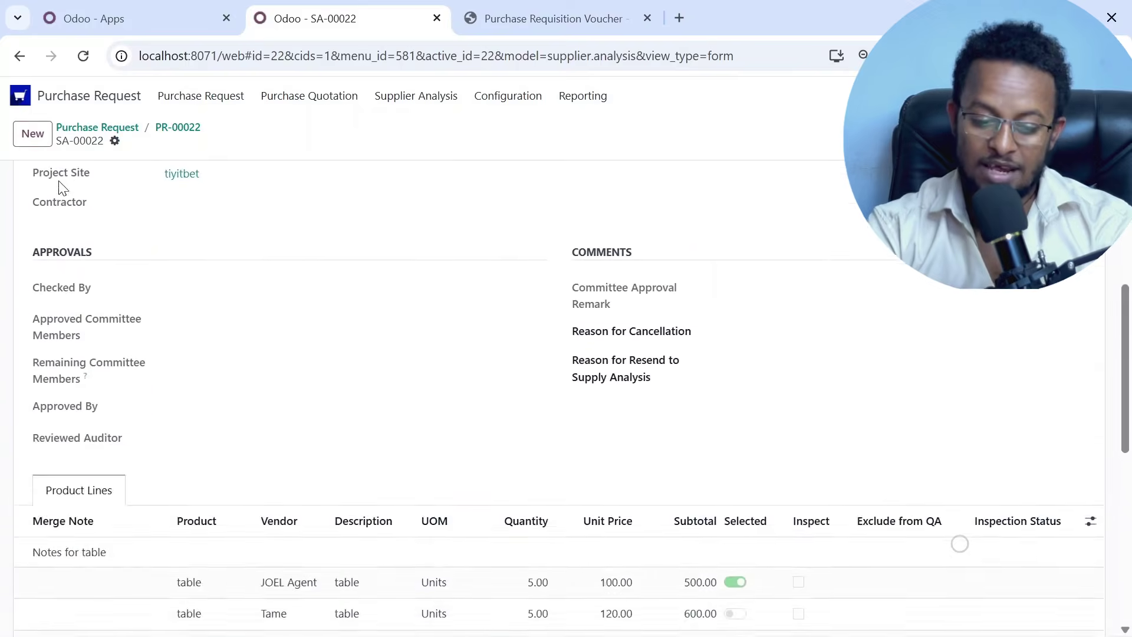
scroll(59, 185, "up", 5)
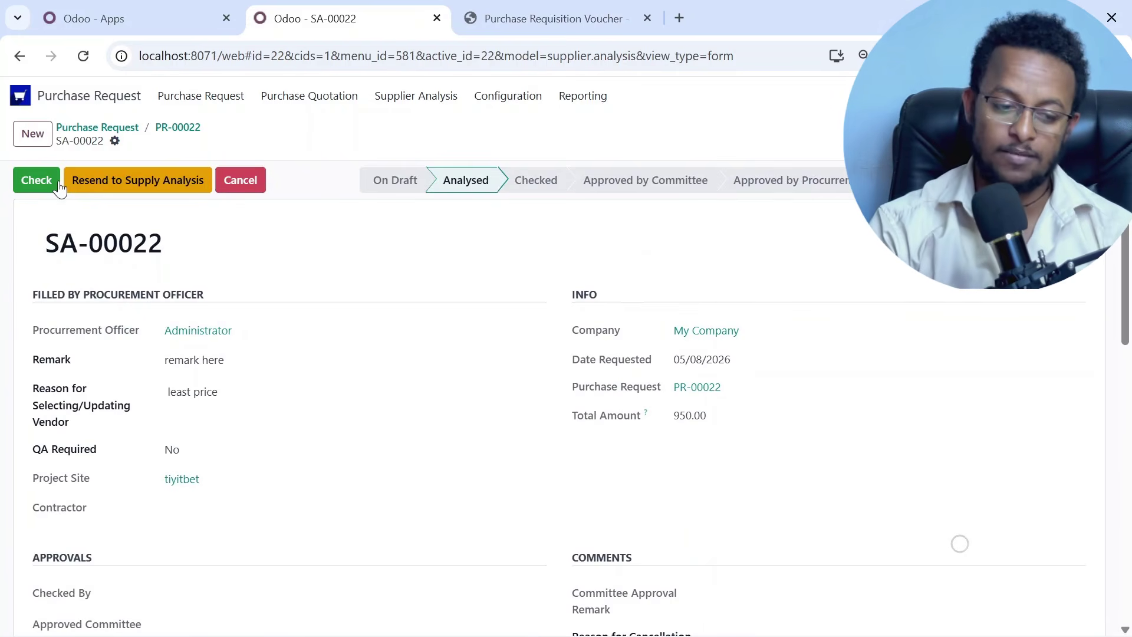
left_click(27, 185)
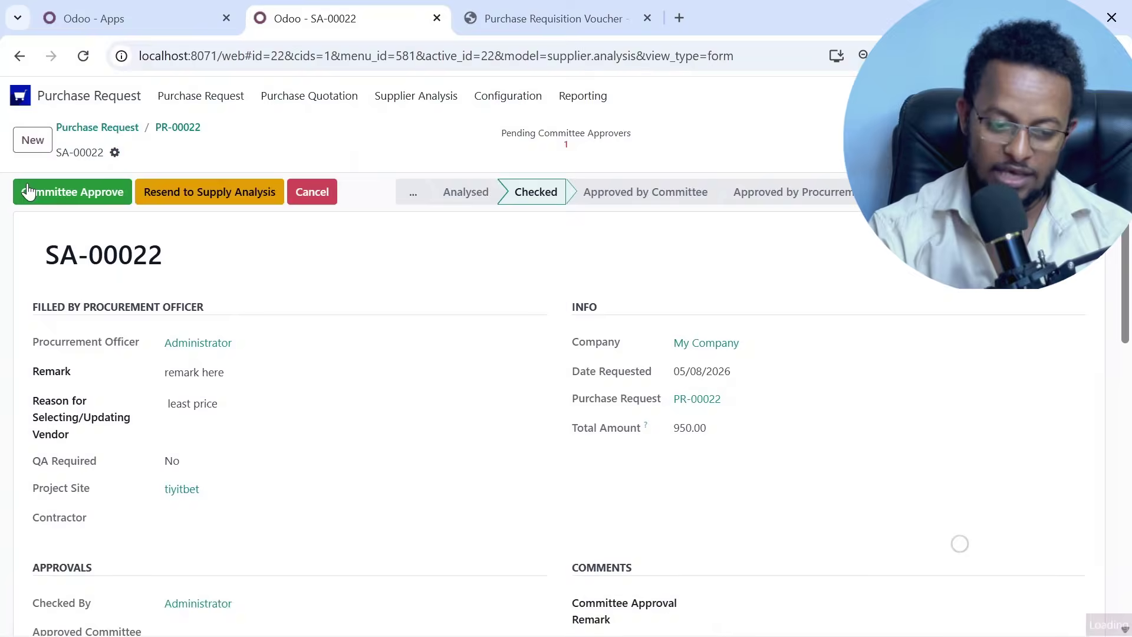
- Review the selected vendor lines and remaining committee members, and give SA-00022 committee and procurement approval
scroll(410, 410, "down", 8)
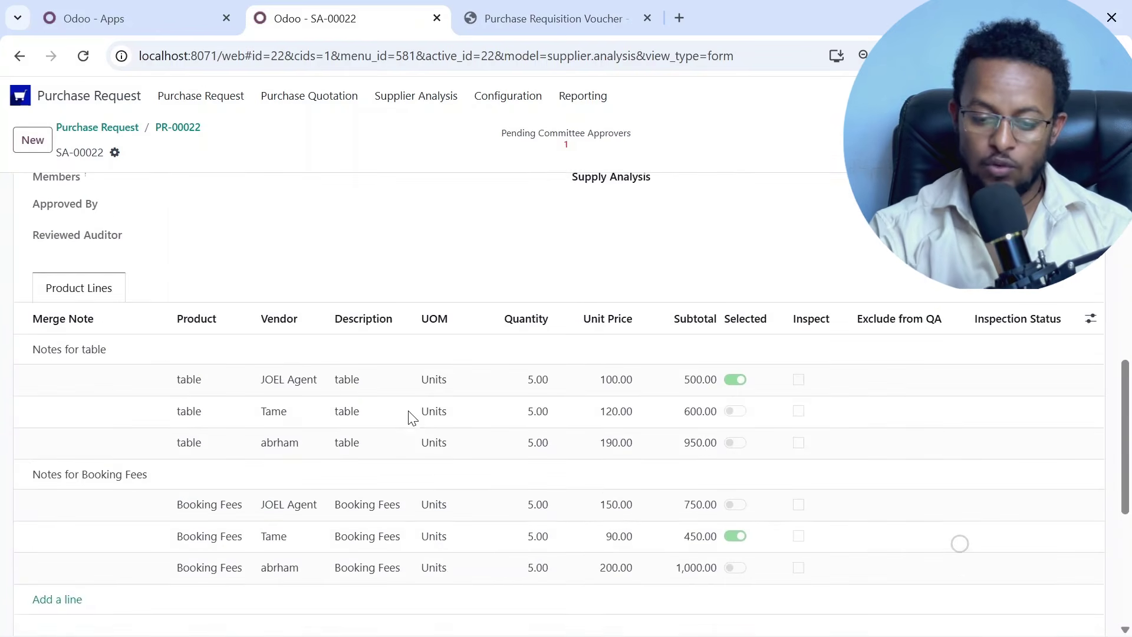
scroll(407, 418, "down", 3)
scroll(404, 417, "up", 6)
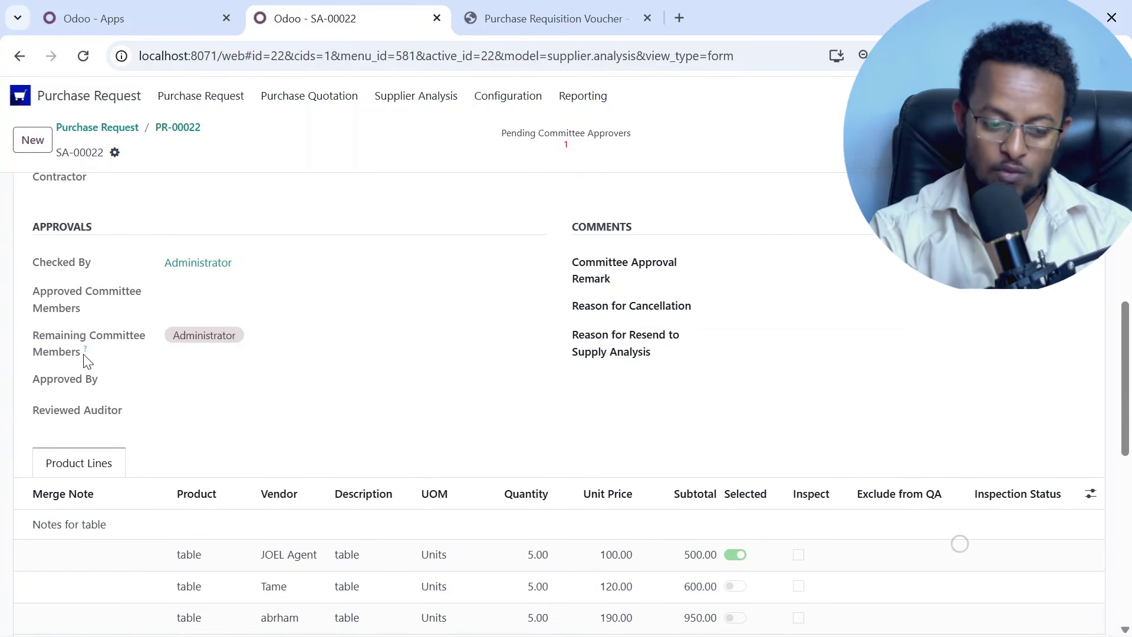
scroll(154, 348, "up", 6)
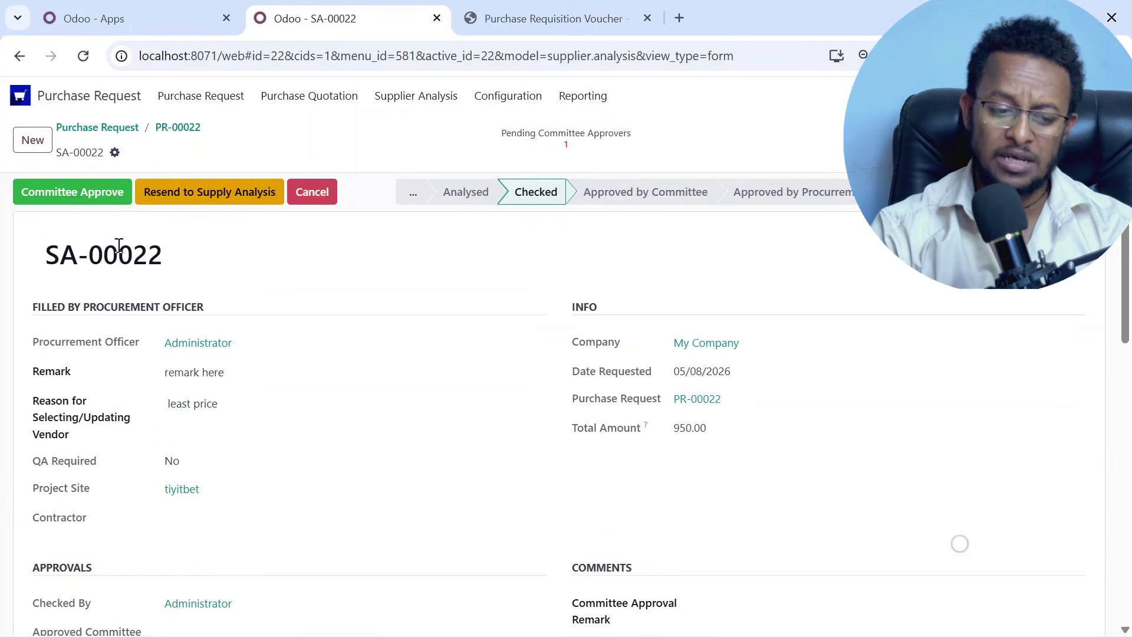
left_click(87, 194)
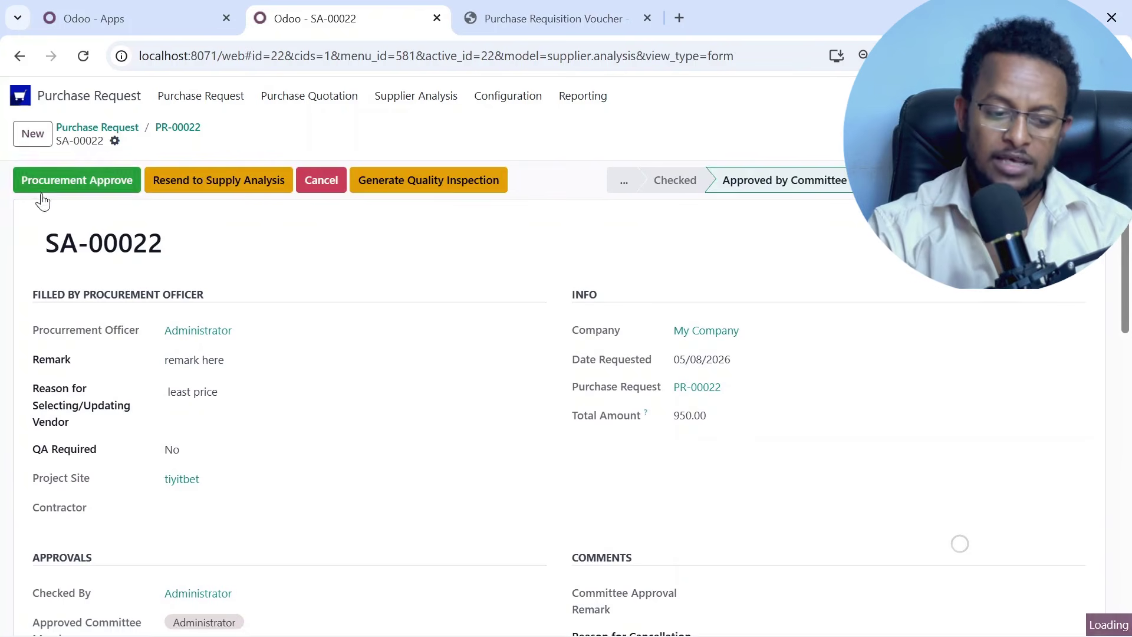
left_click(72, 188)
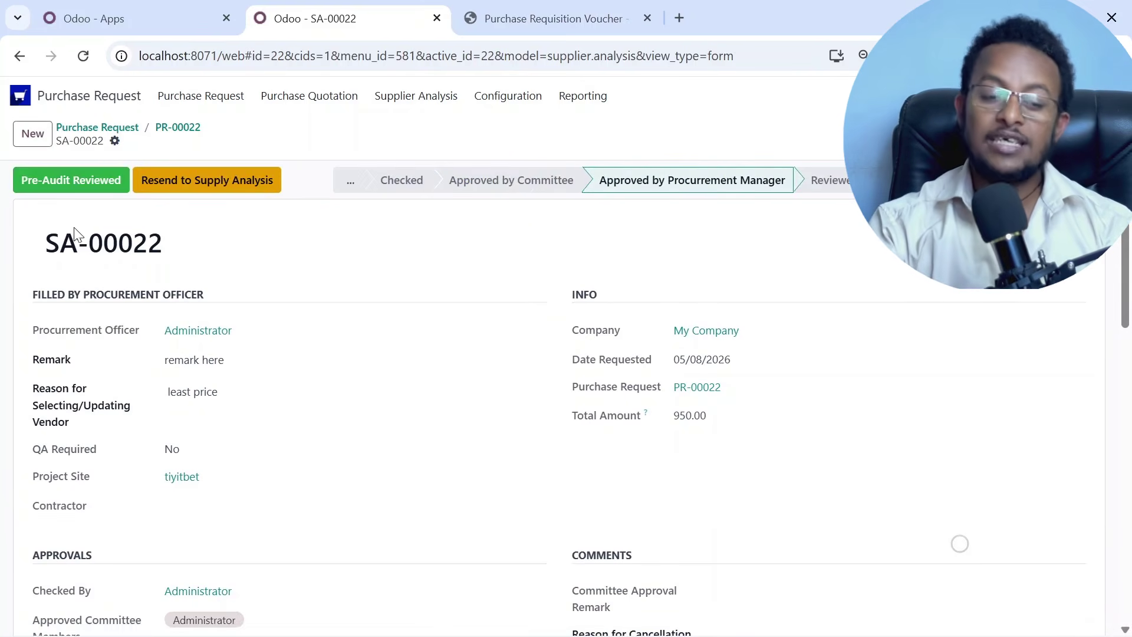
- Mark SA-00022 as pre-audit reviewed and look over its approvals, selected vendor lines and planned activities
scroll(132, 423, "down", 15)
scroll(131, 412, "up", 15)
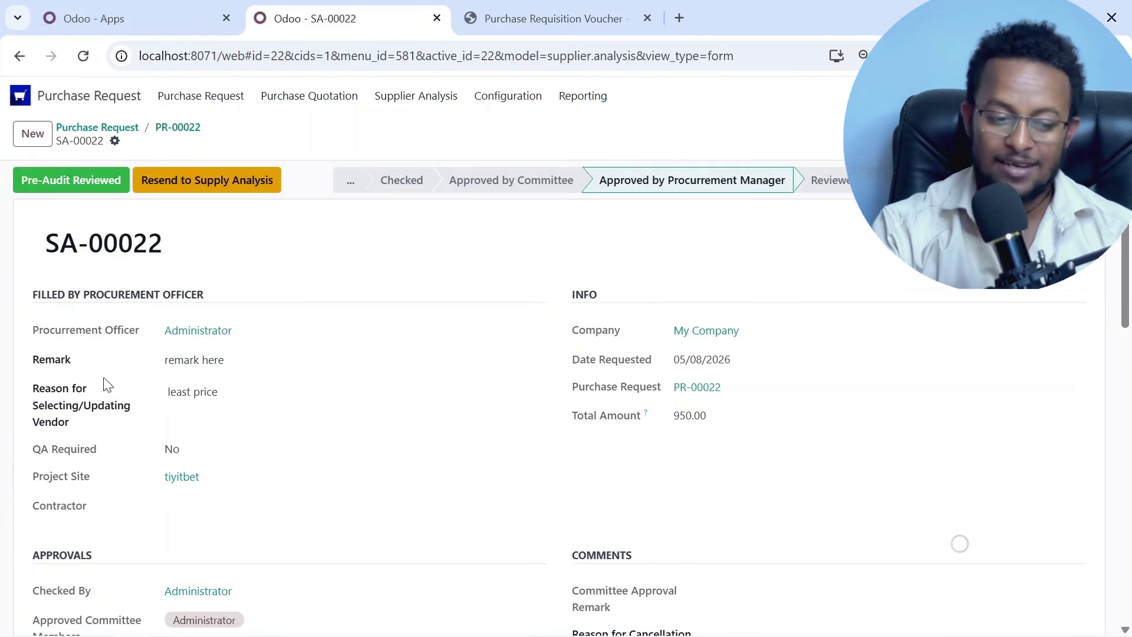
left_click(73, 184)
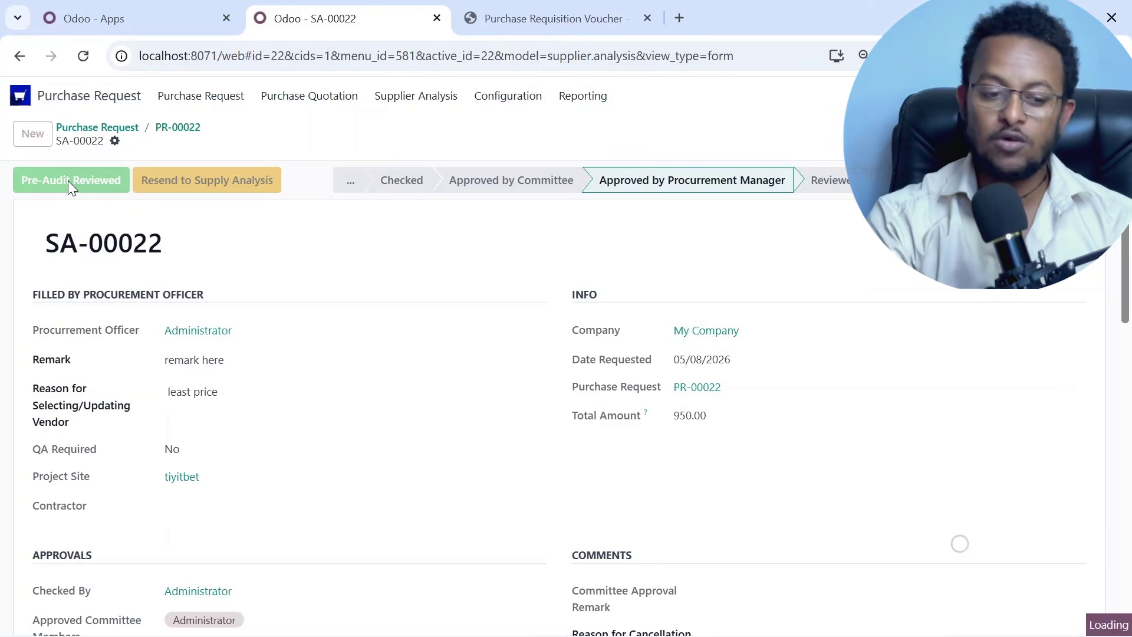
scroll(354, 407, "down", 8)
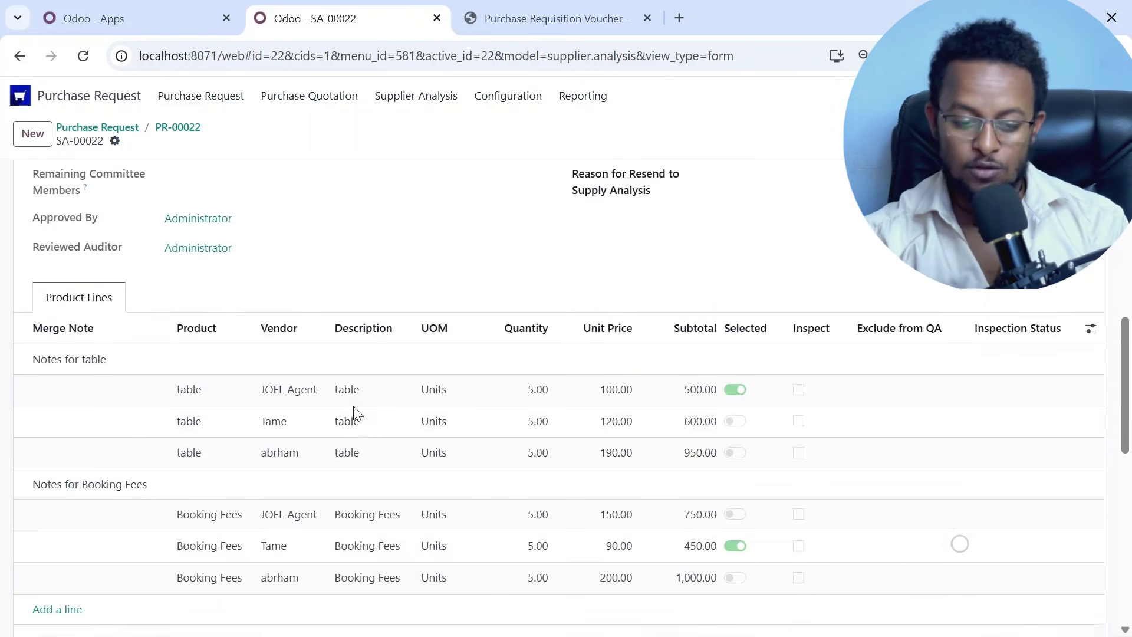
scroll(355, 412, "up", 3)
scroll(354, 413, "up", 5)
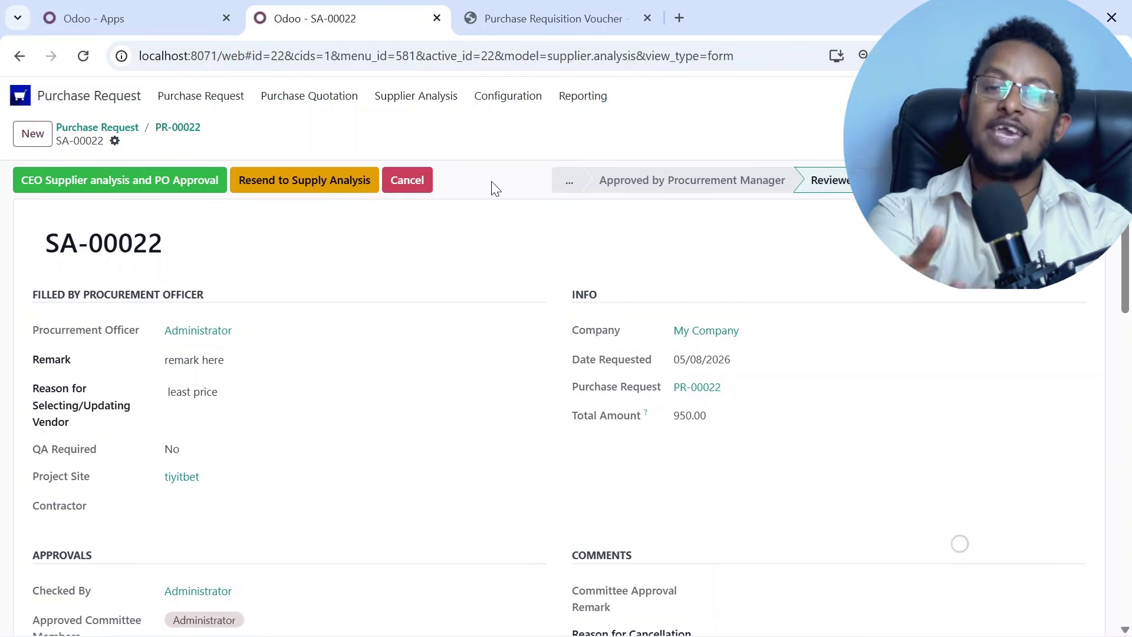
scroll(494, 189, "down", 10)
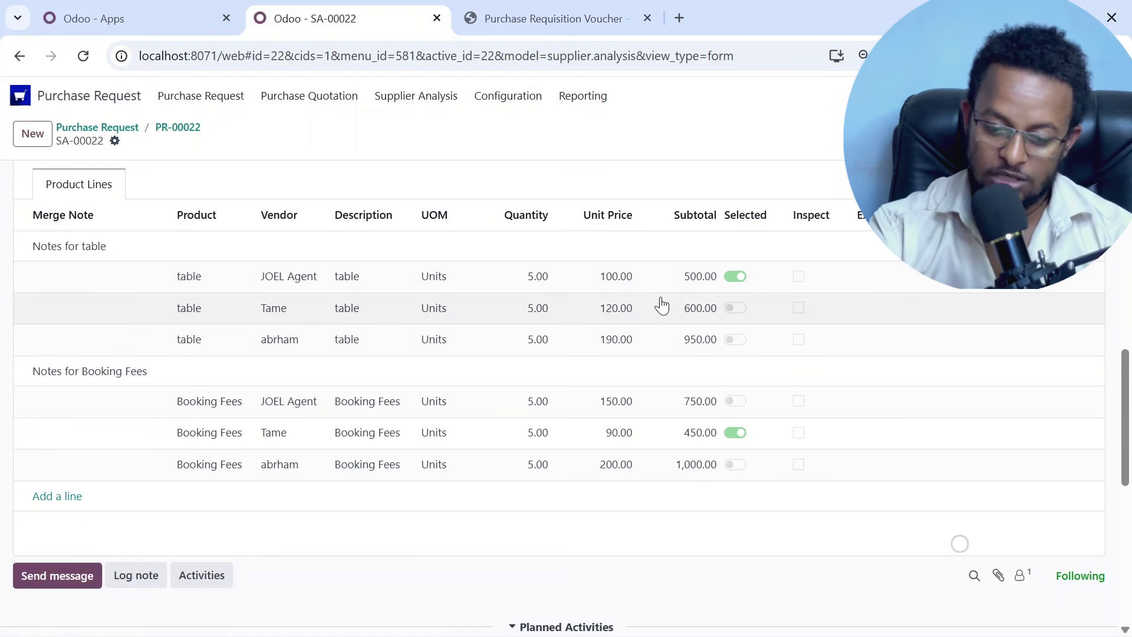
scroll(654, 306, "down", 2)
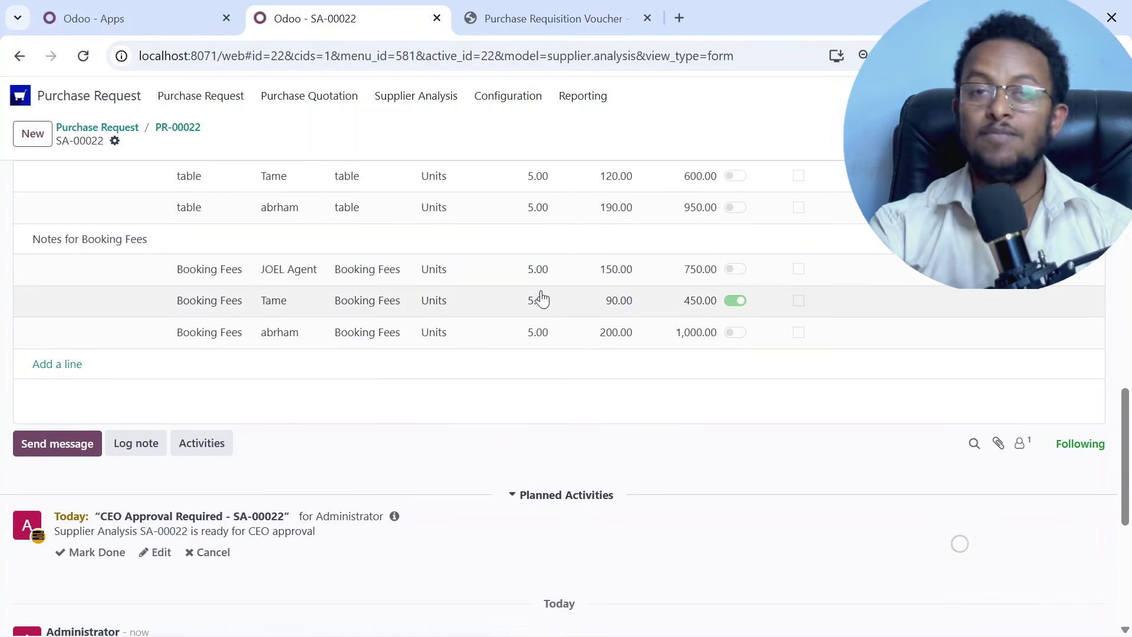
scroll(539, 297, "up", 10)
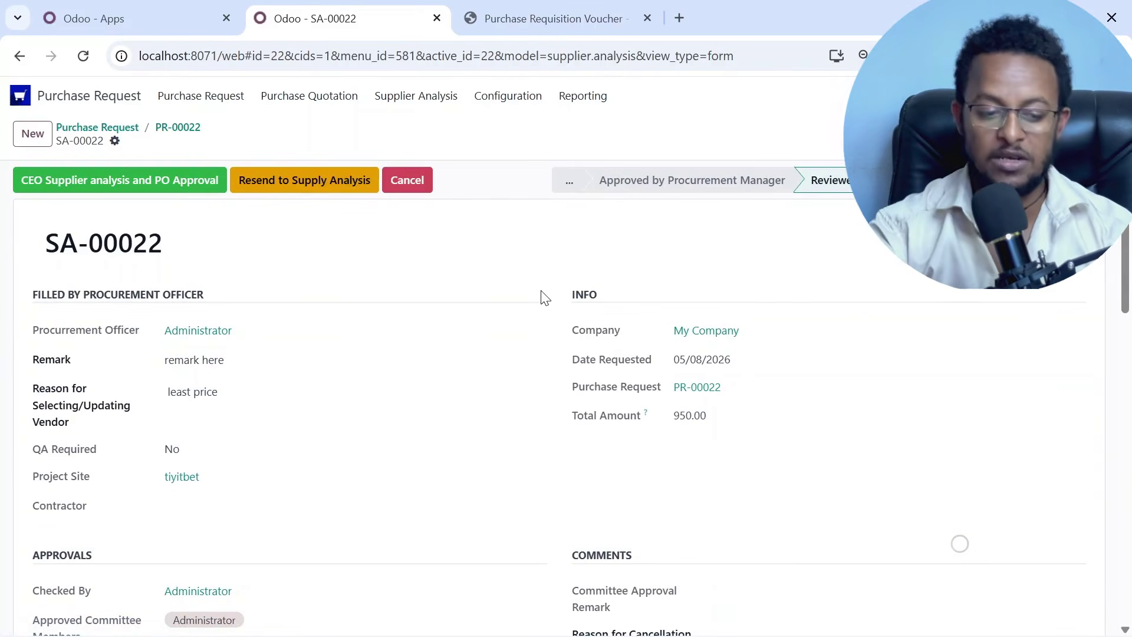
- Give SA-00022 CEO supplier analysis and PO approval, and open the resulting purchase order for vendor Tame
left_click(157, 174)
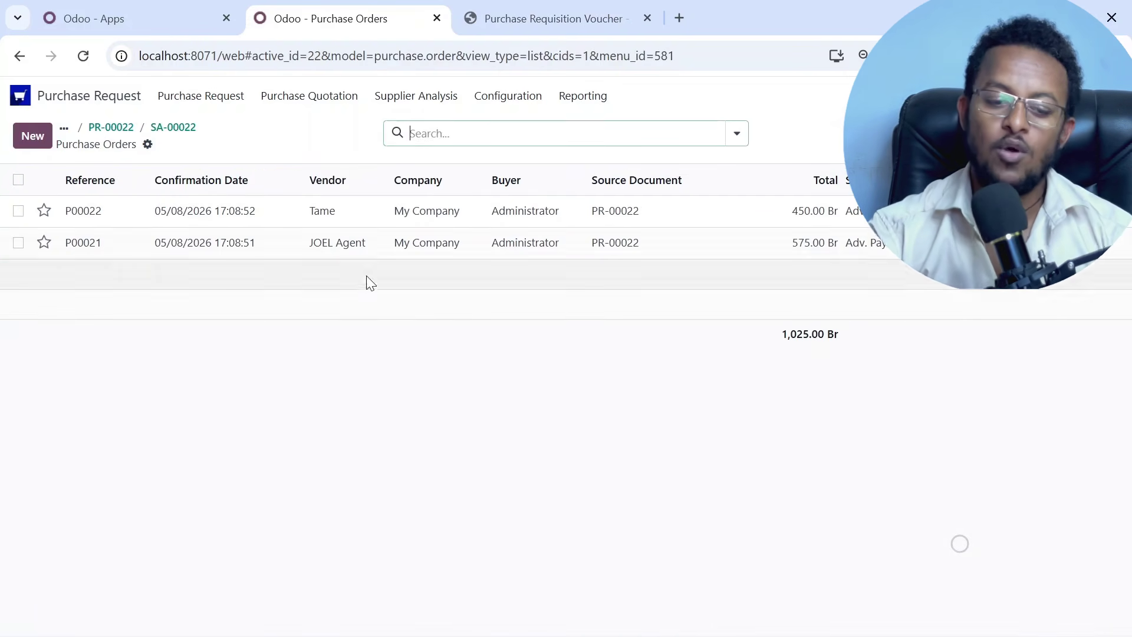
left_click(313, 227)
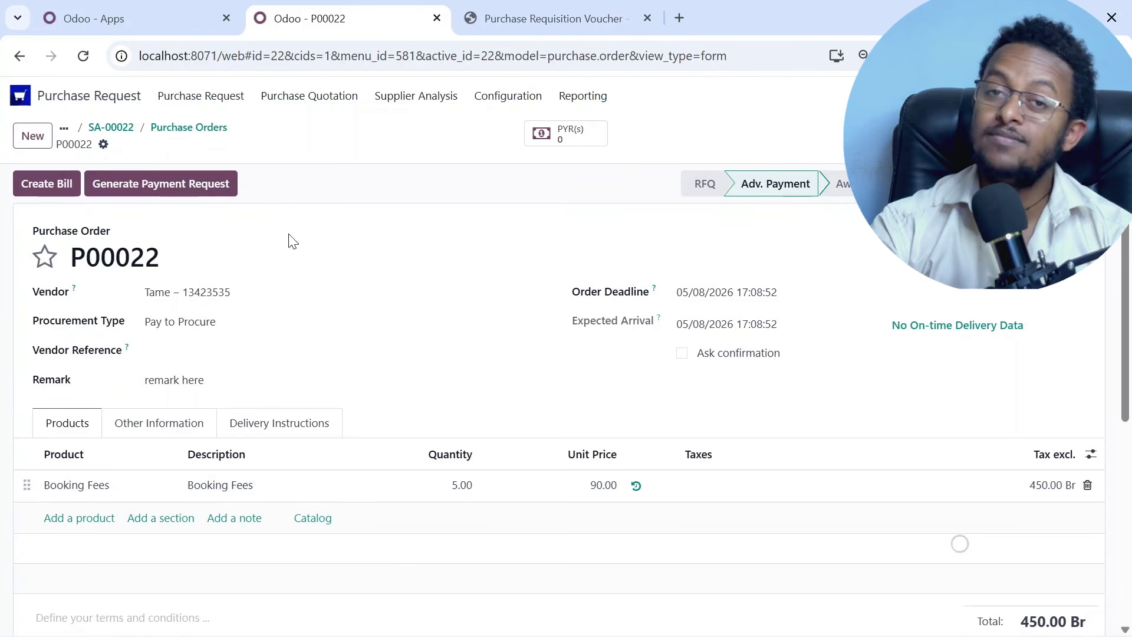
- Apply the 15% tax to the Booking Fees line of P00022, save the order, and return to the app overview
scroll(363, 410, "down", 1)
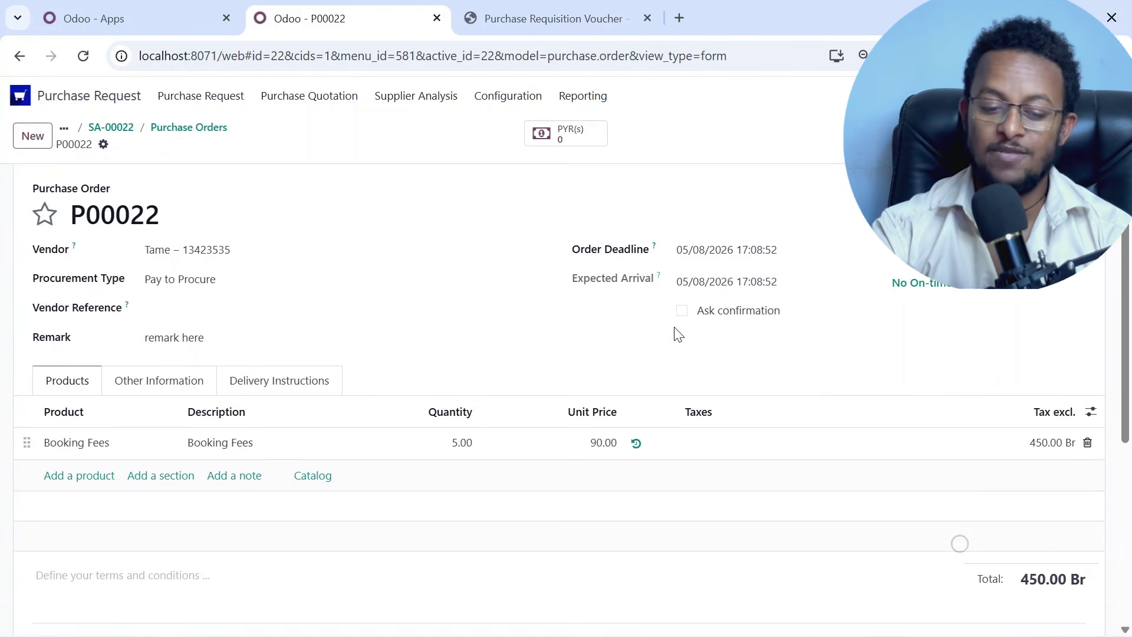
left_click(761, 443)
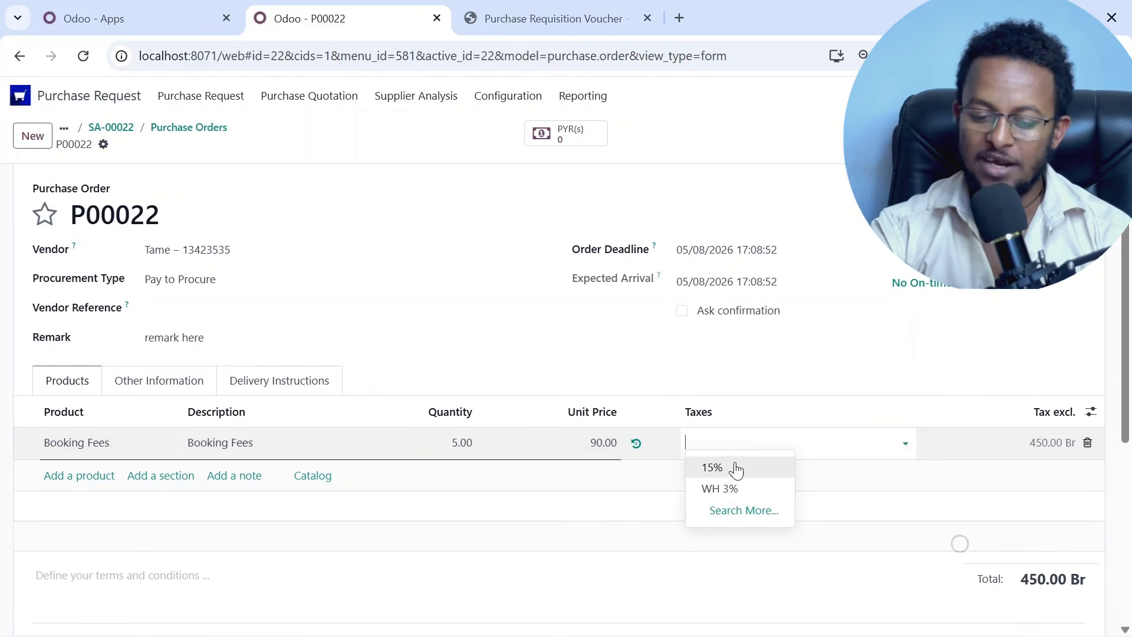
left_click(731, 466)
scroll(729, 465, "up", 1)
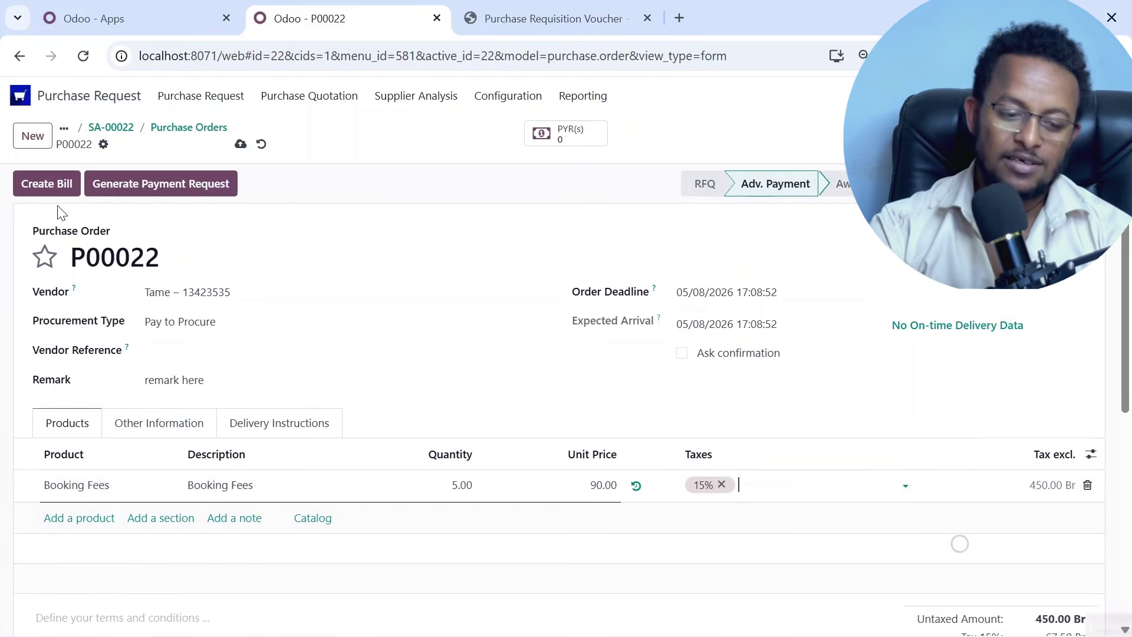
left_click(241, 145)
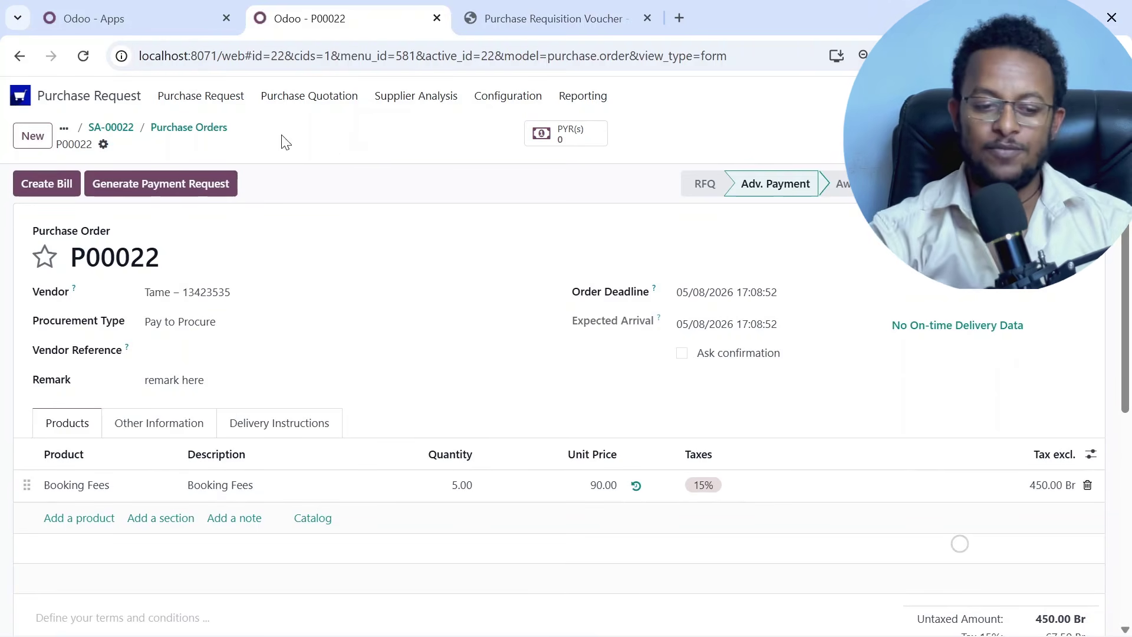
left_click(190, 128)
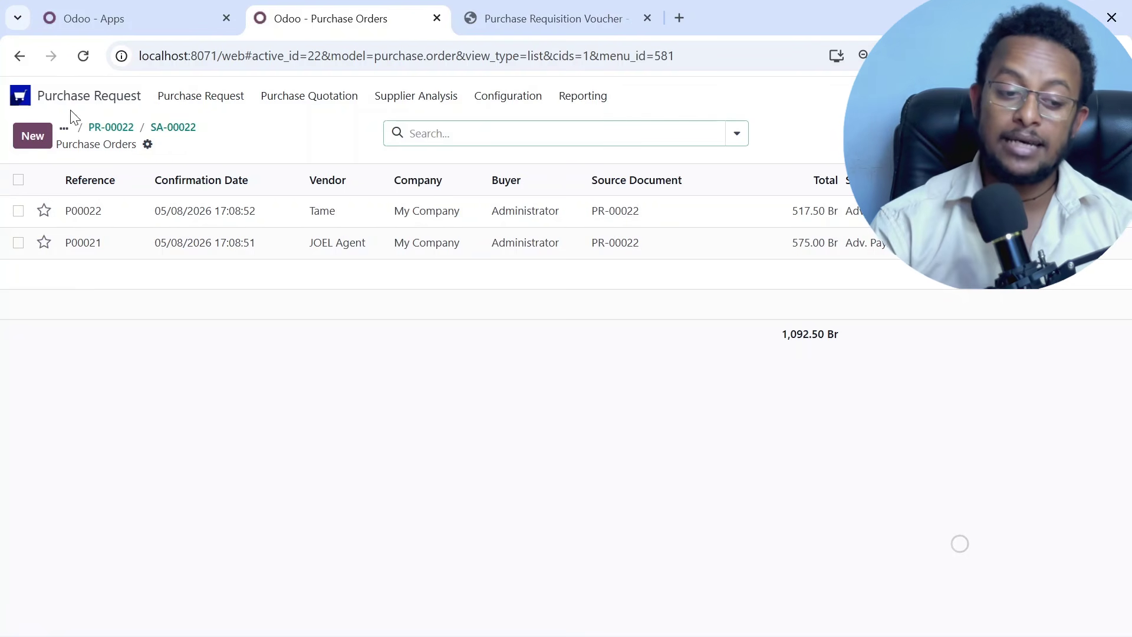
left_click(29, 100)
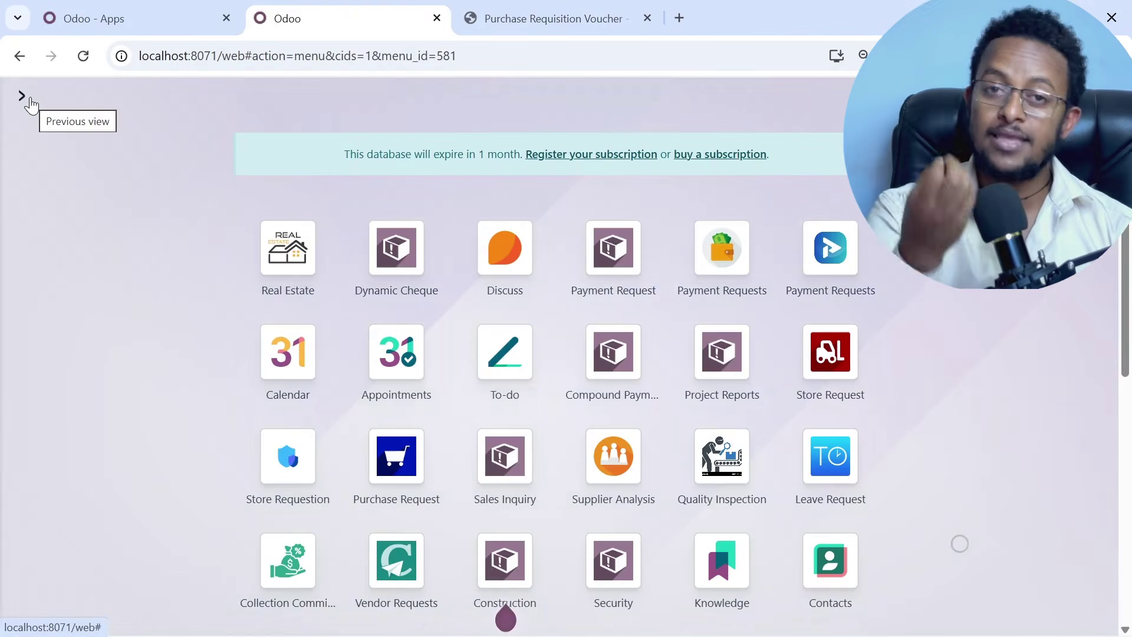